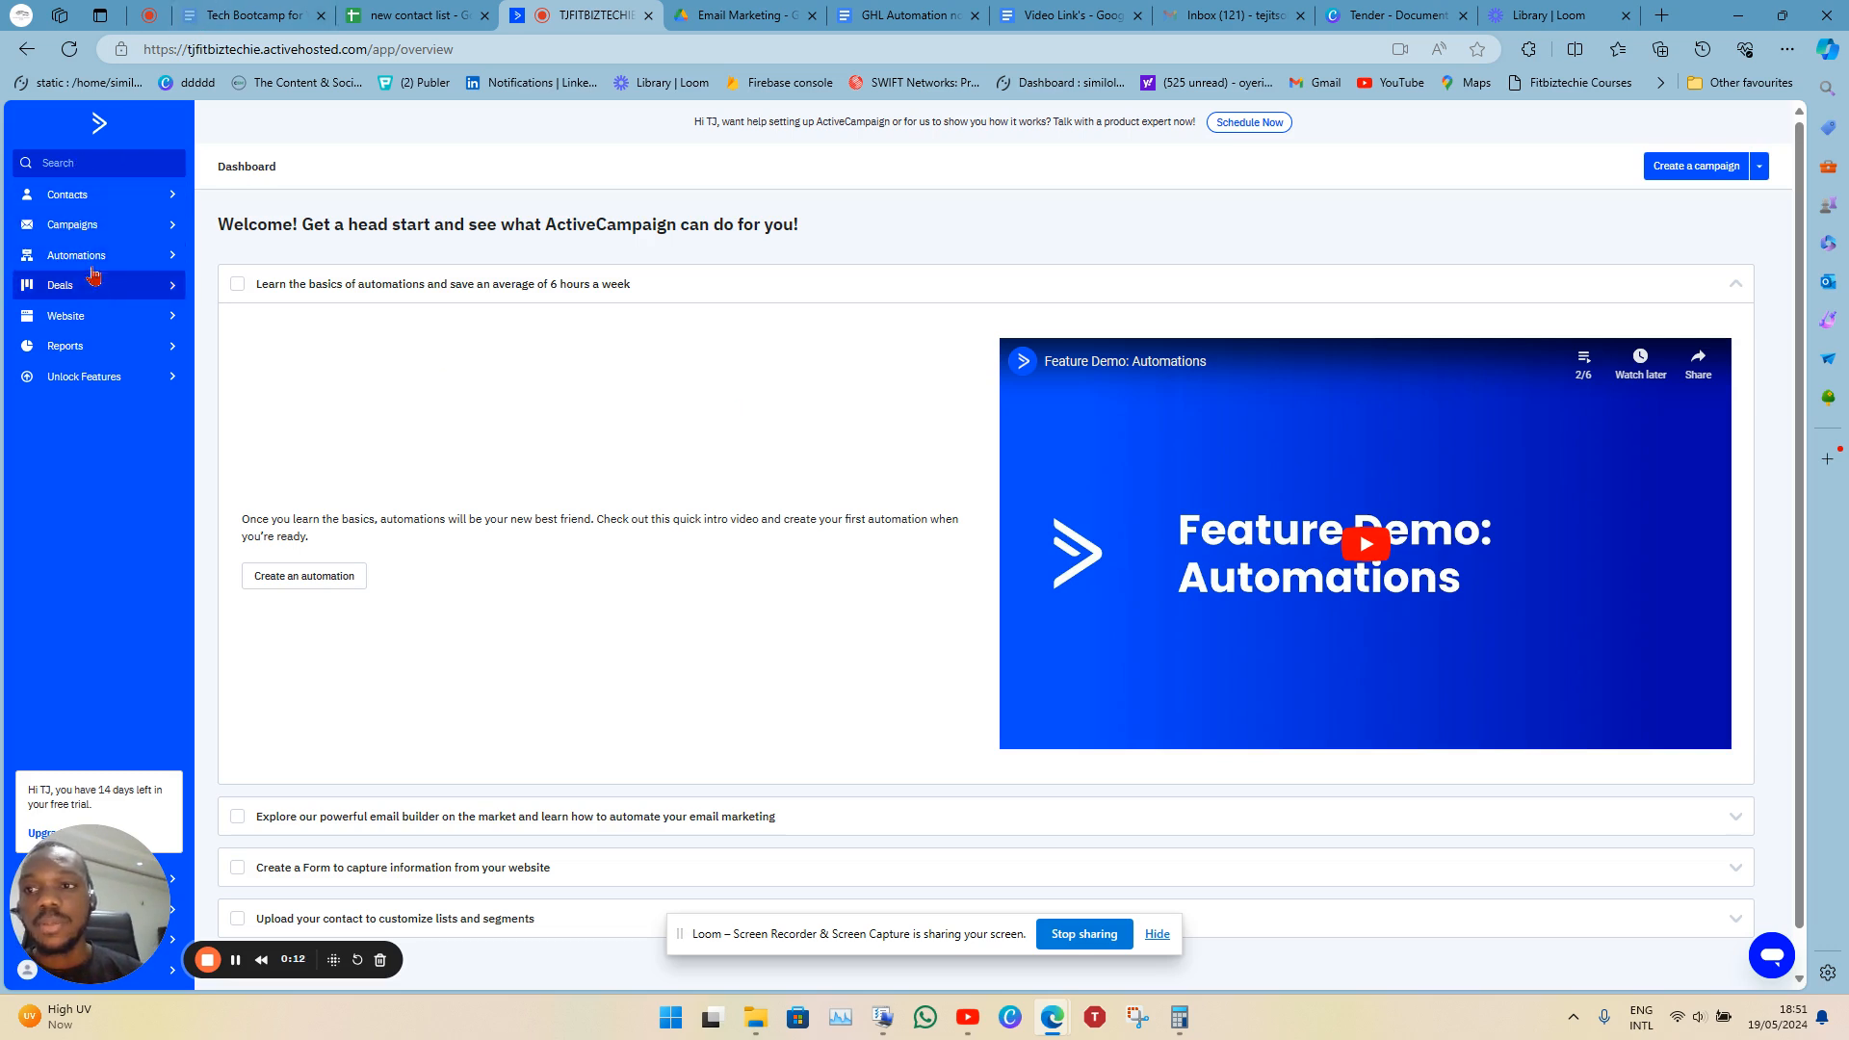
Create a new campaign named "TJ Demo Test" with the Standard campaign type and continue to its settings.
left_click(103, 237)
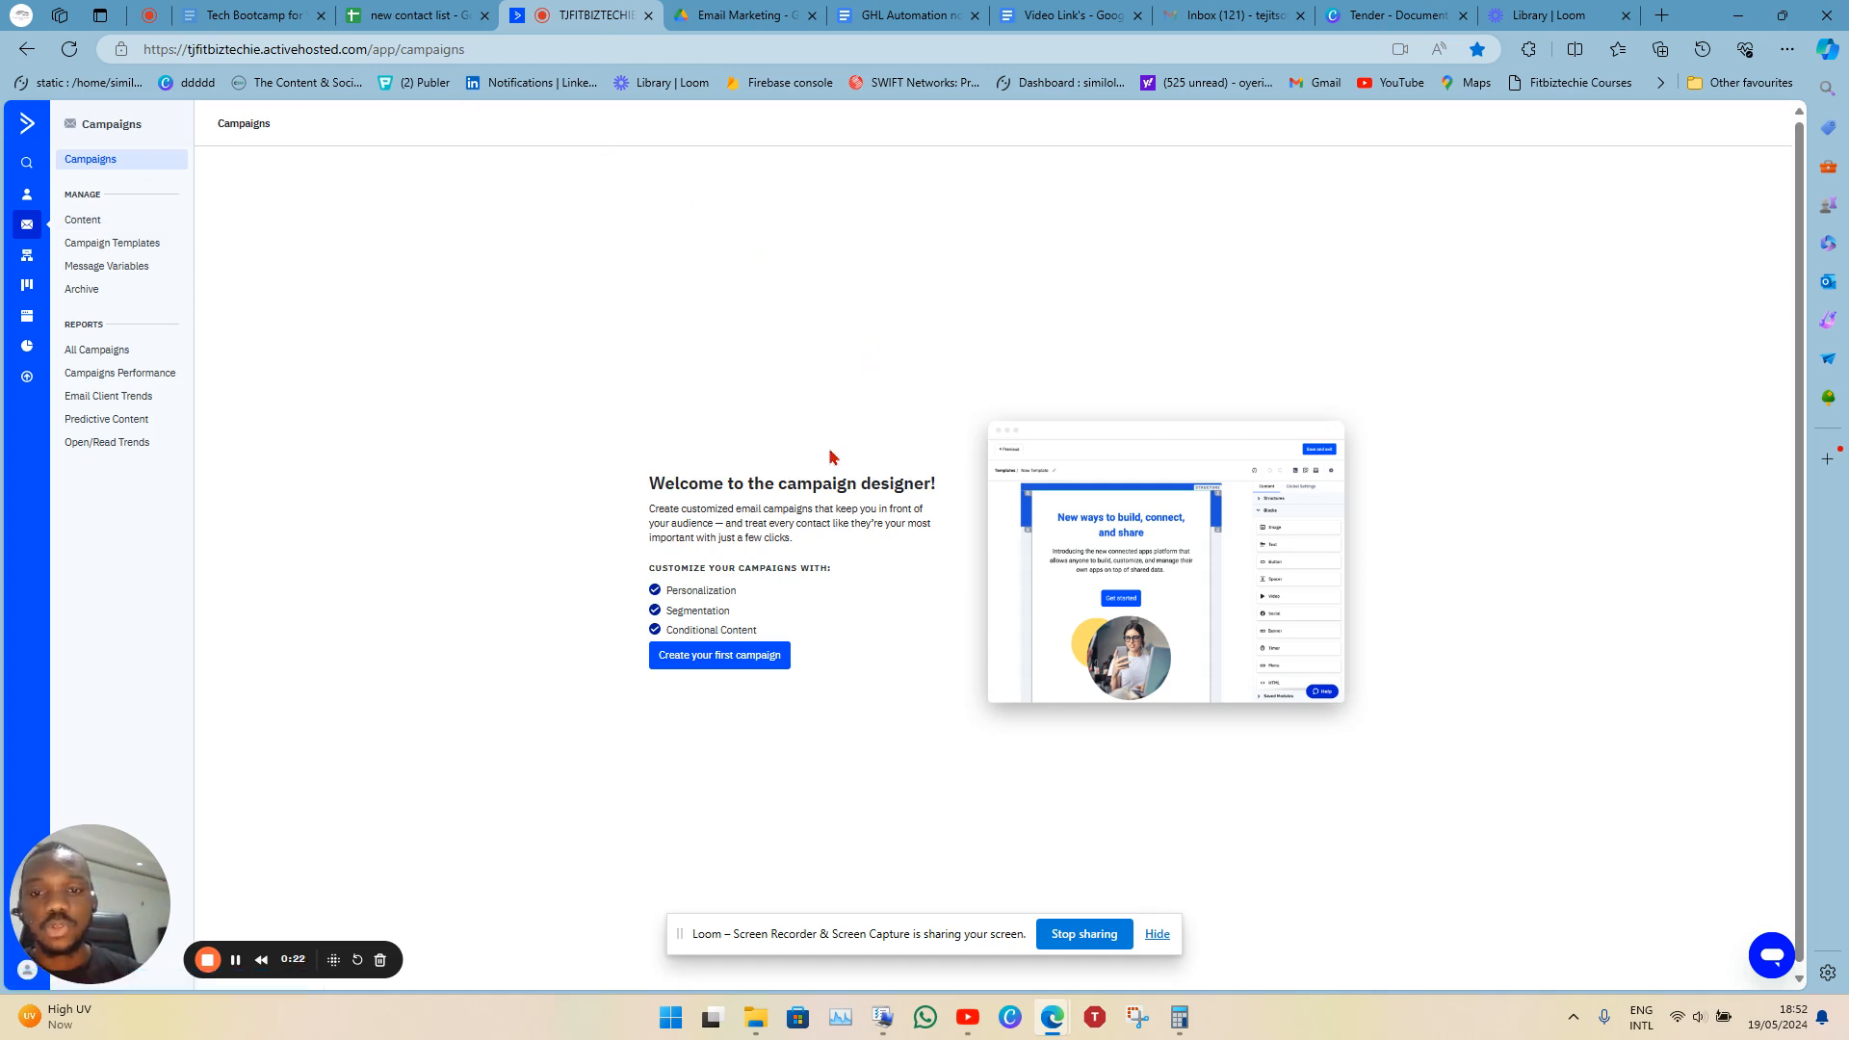
left_click(722, 662)
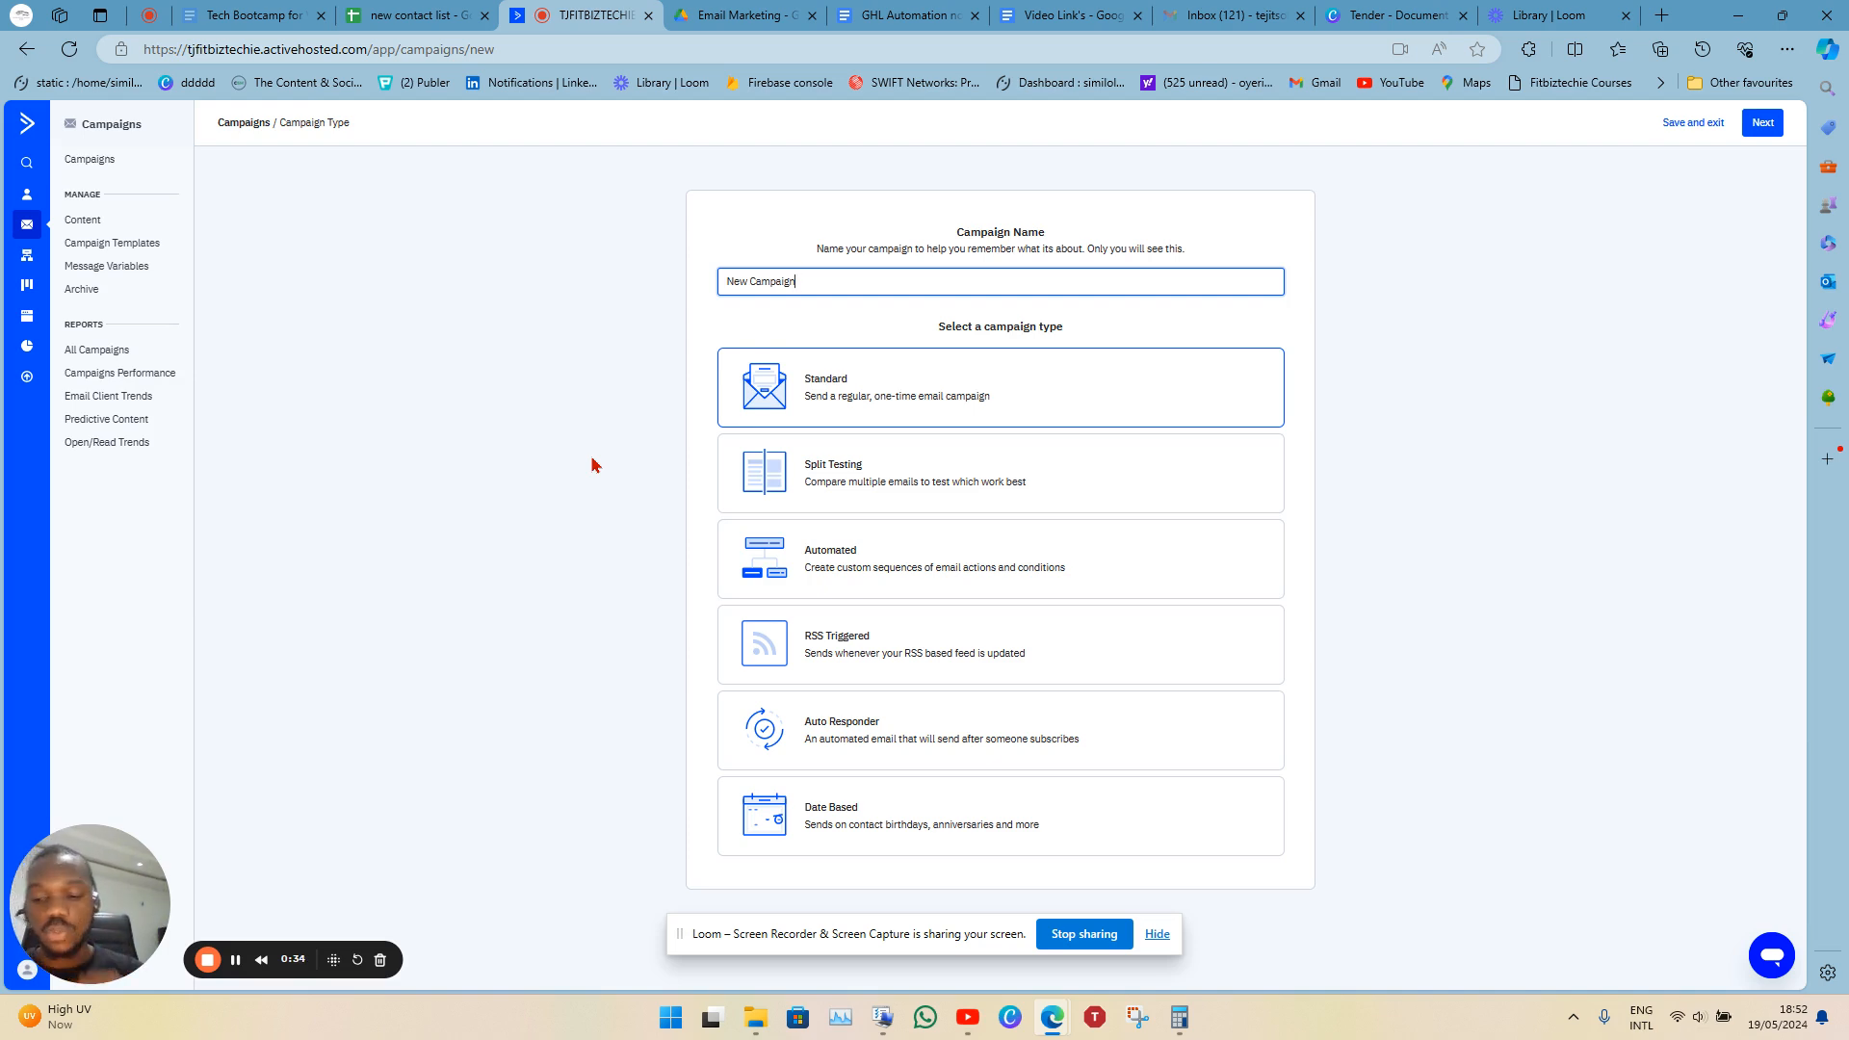
key("ctrl+a")
type("T")
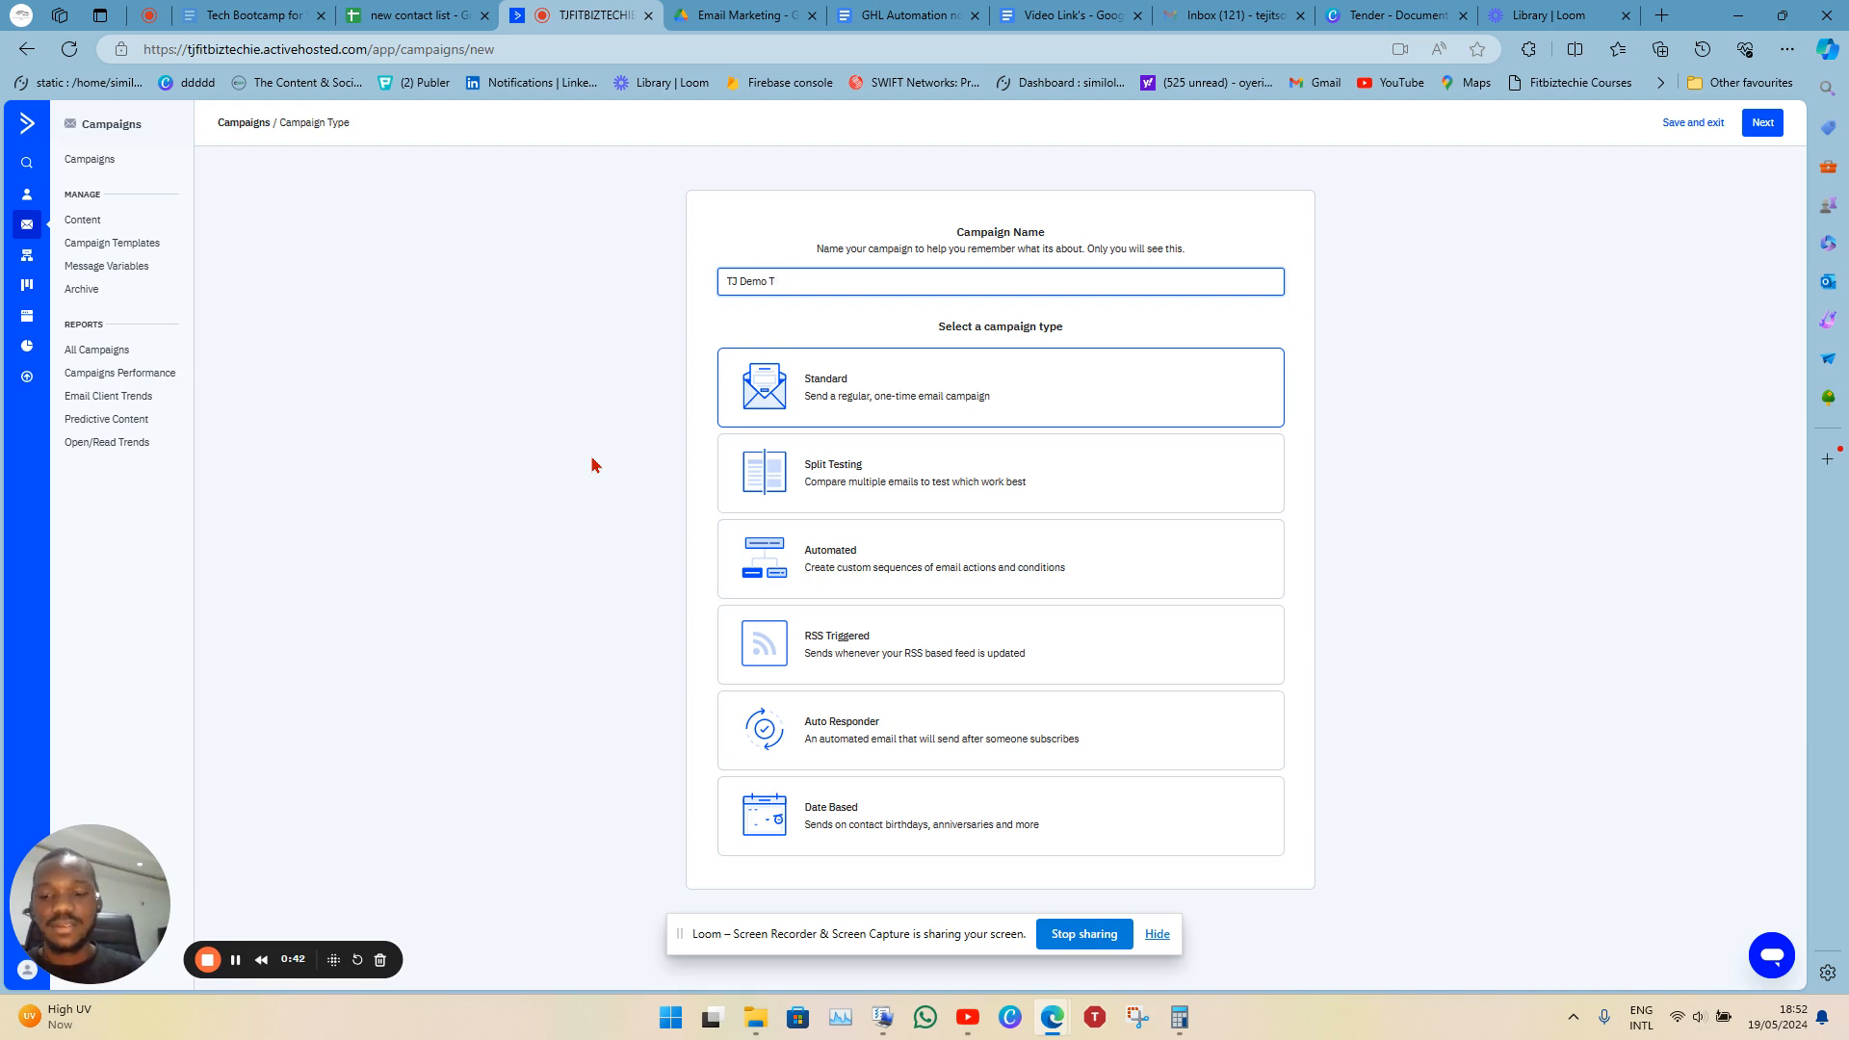
left_click(977, 401)
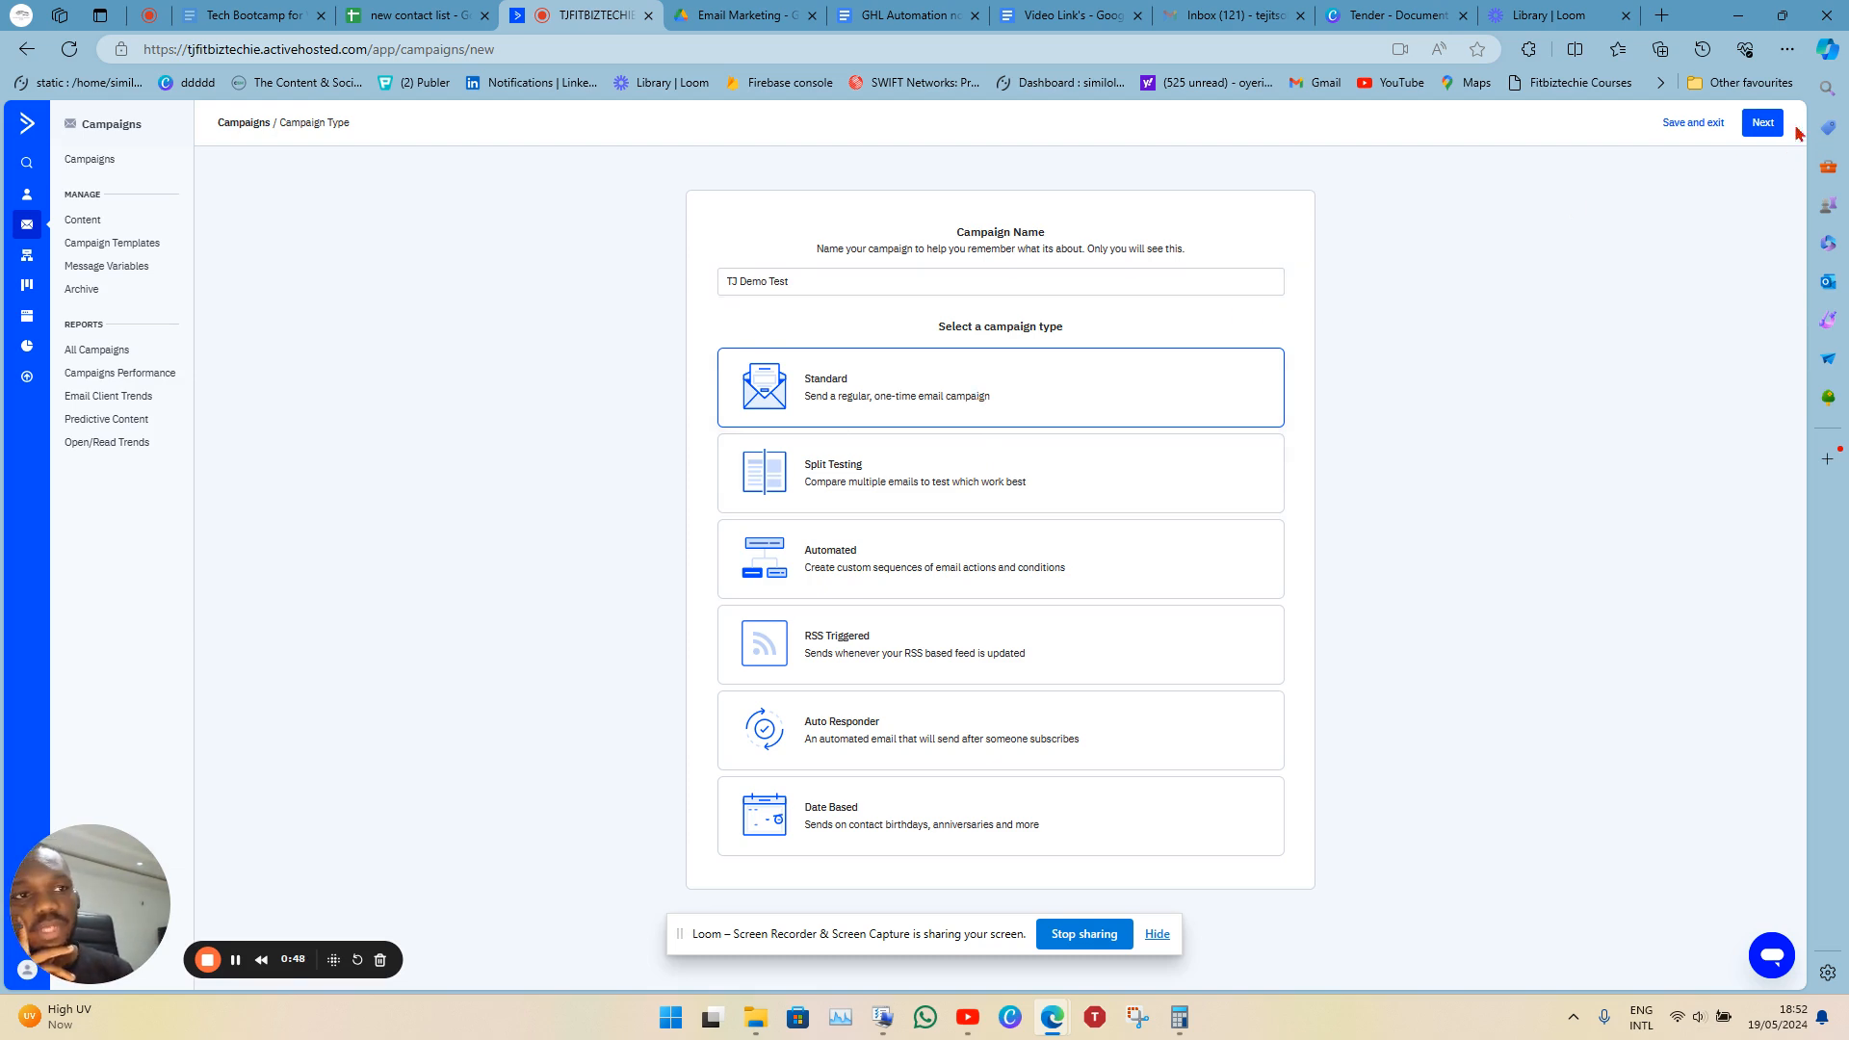
left_click(1761, 125)
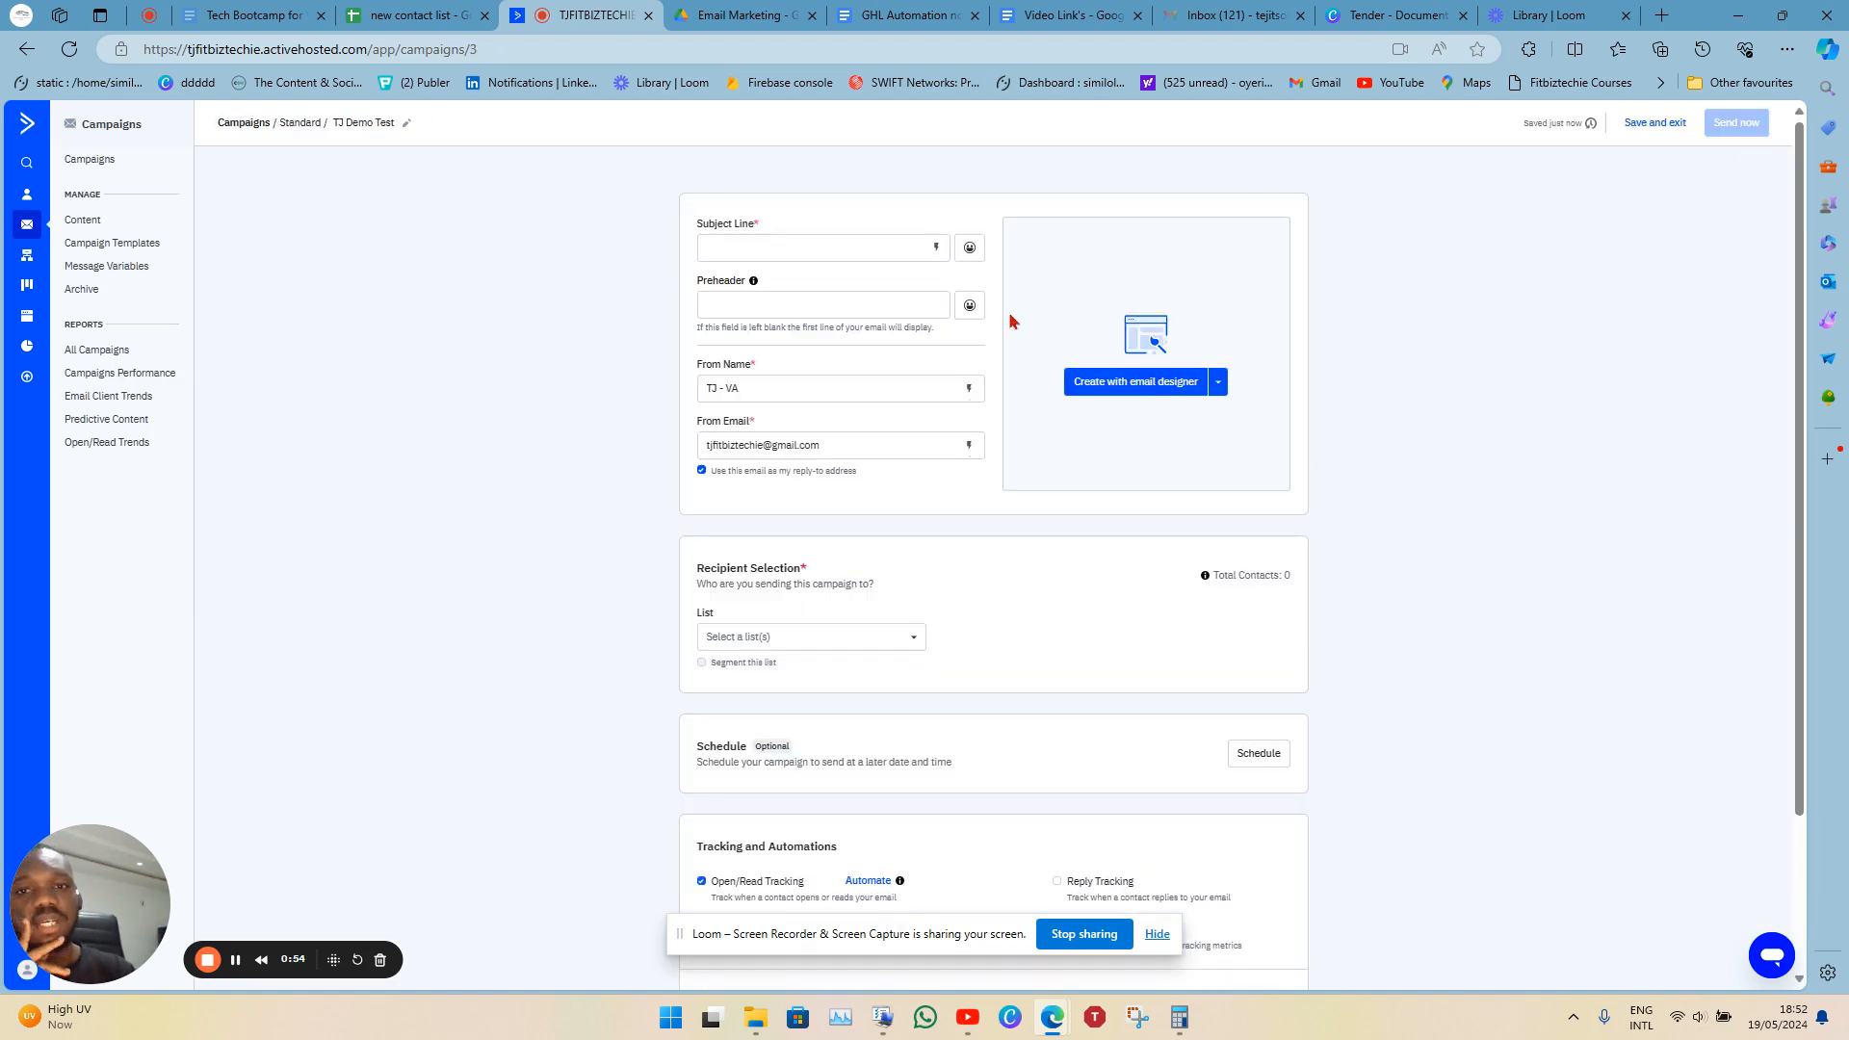
Open the email designer for the campaign and start the design from scratch on a blank canvas.
left_click(1120, 396)
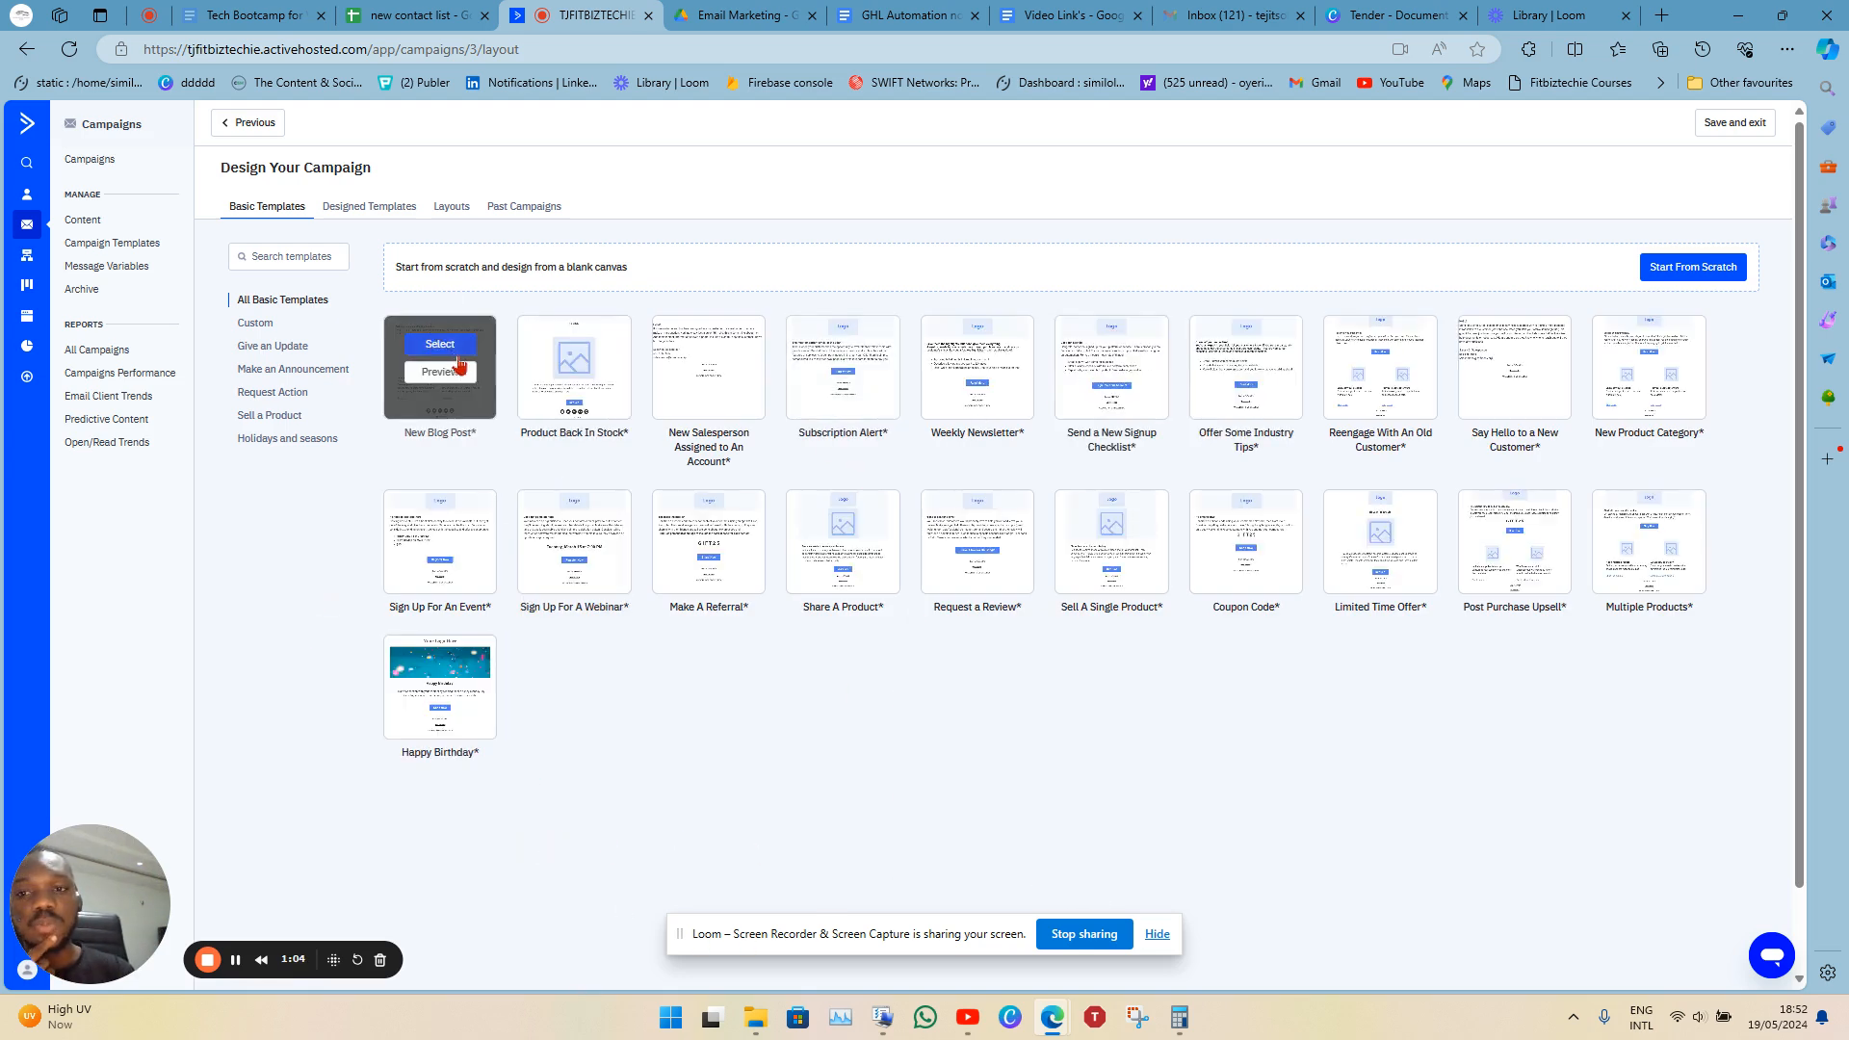
mouse_move(828, 412)
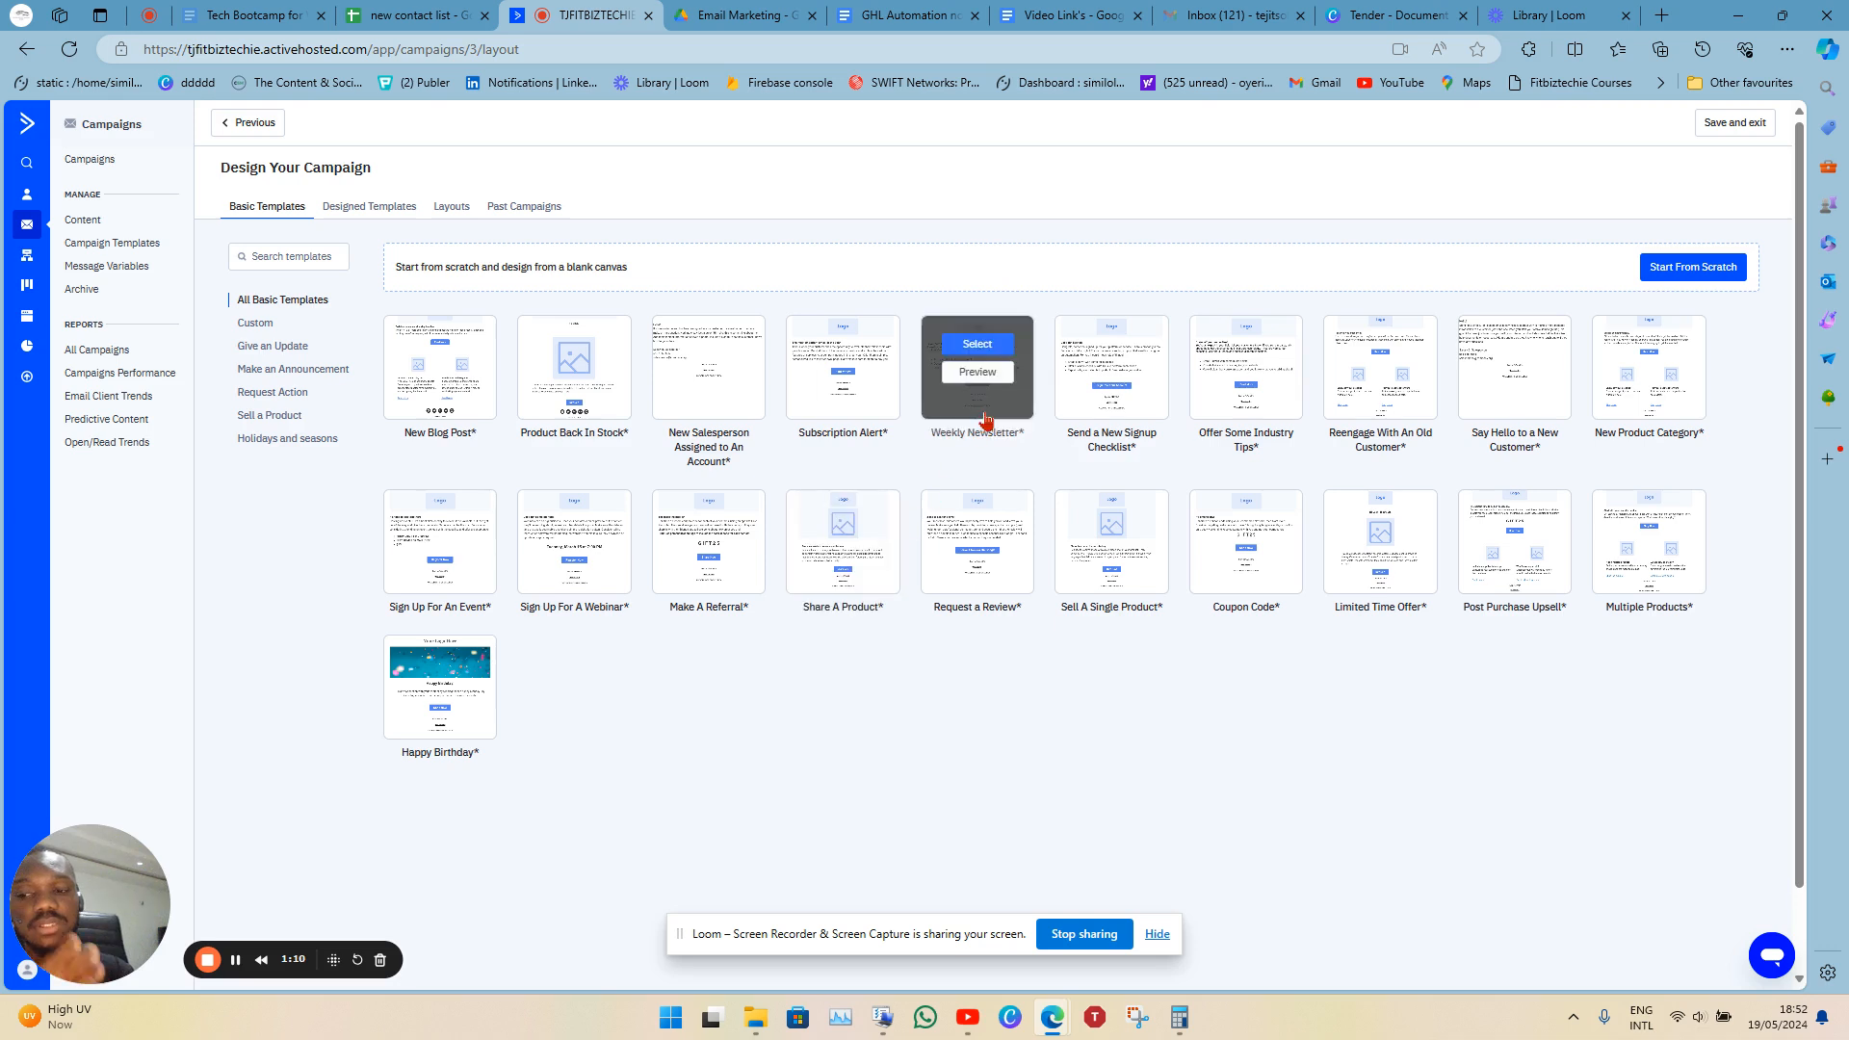
left_click(1715, 280)
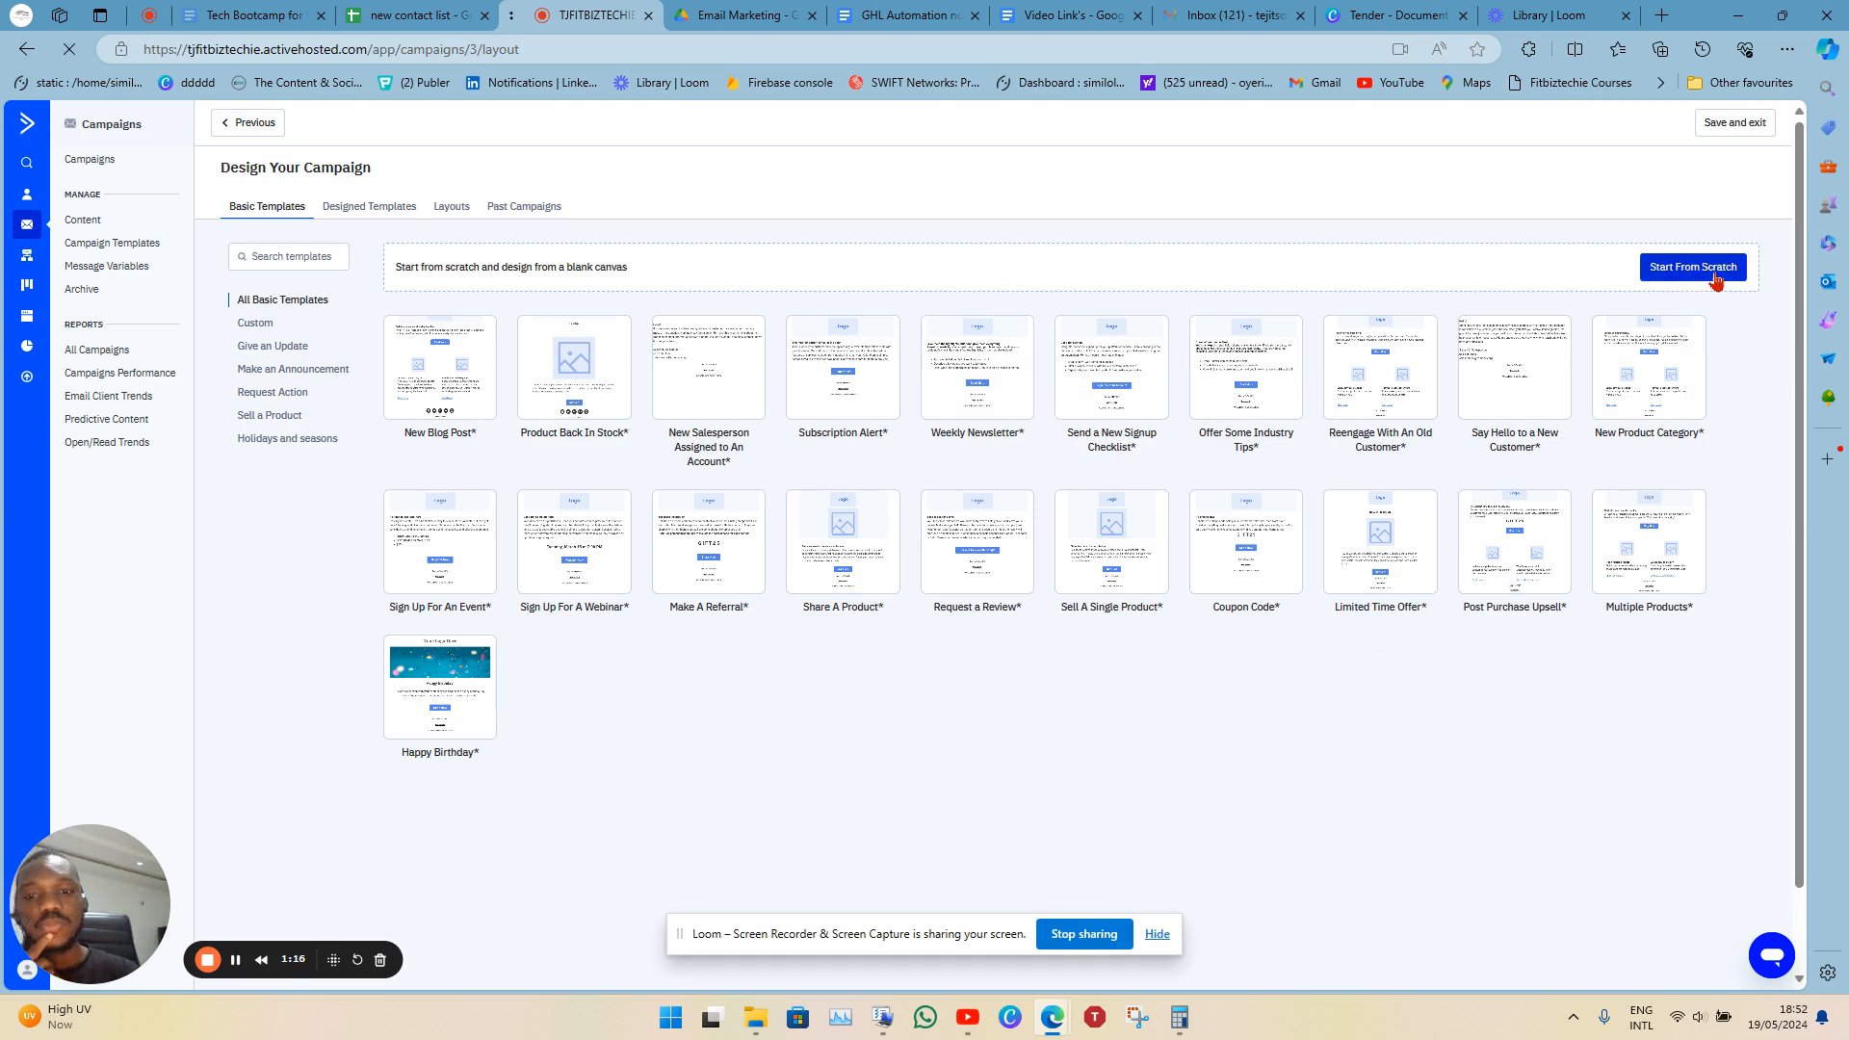
left_click(750, 1030)
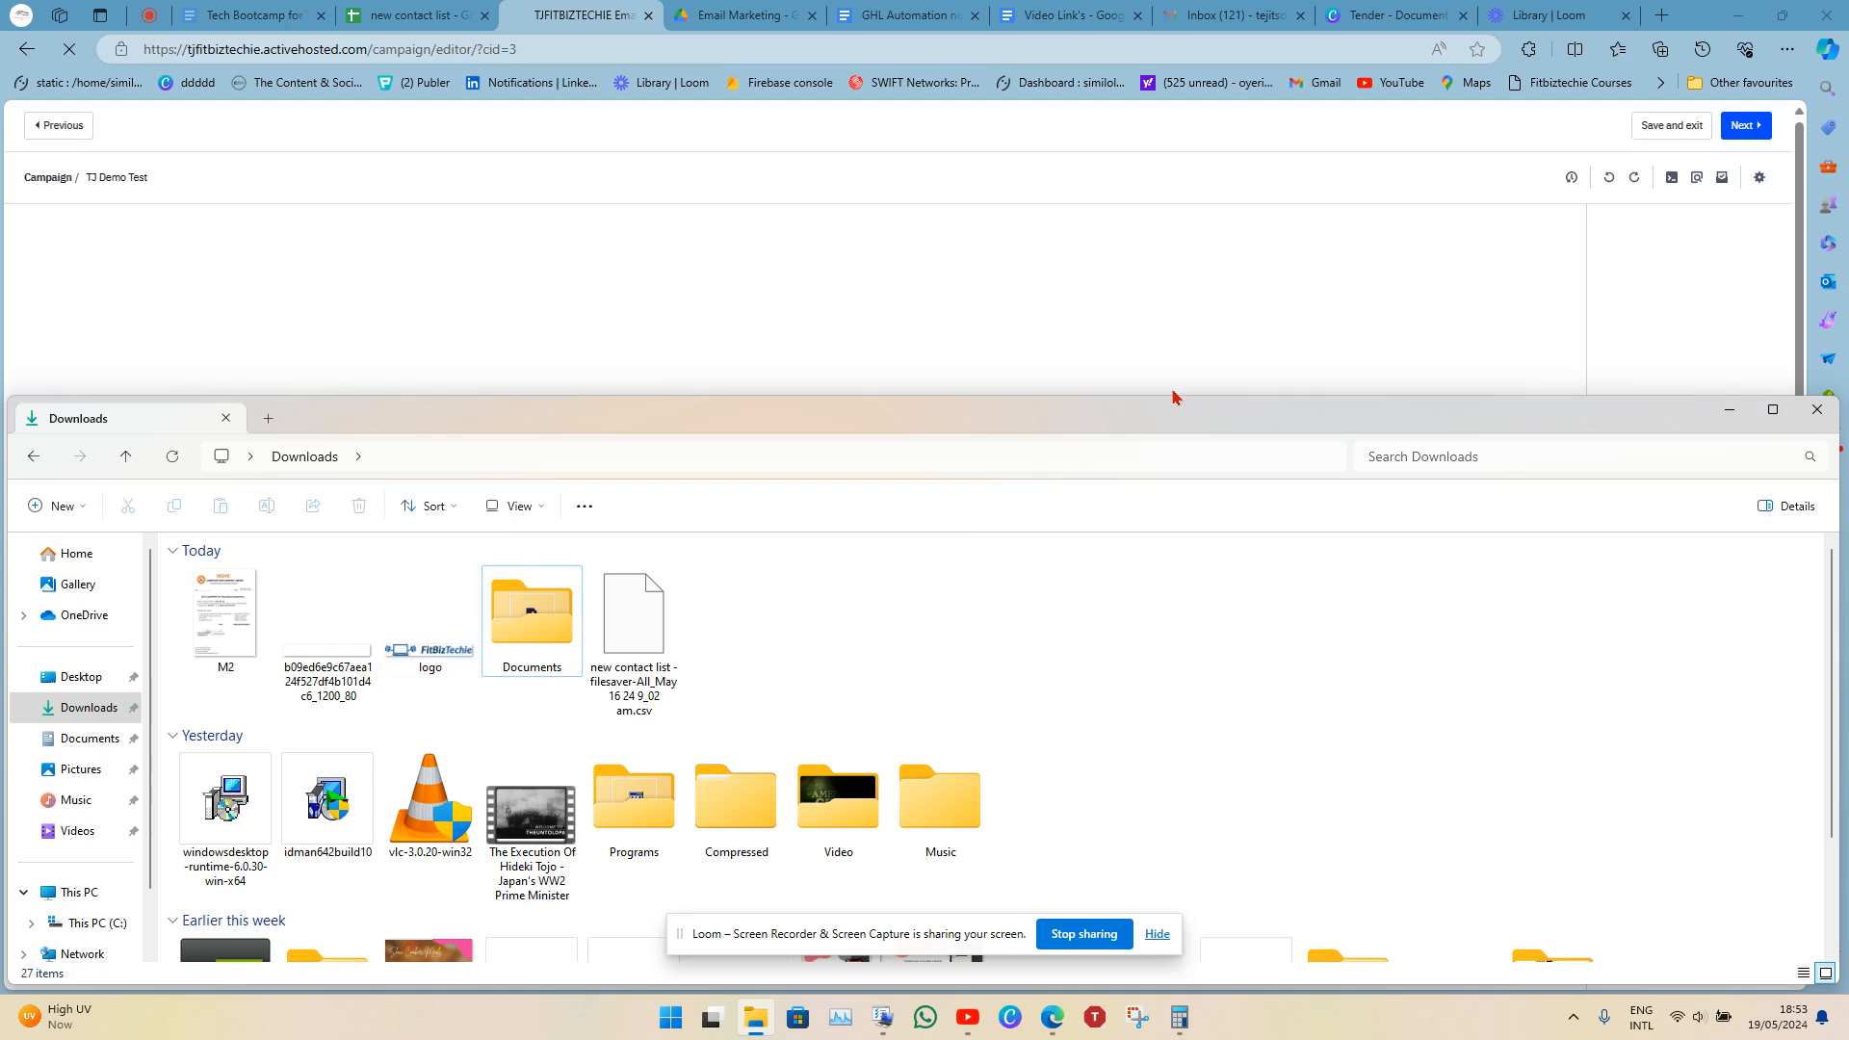
left_click(1731, 412)
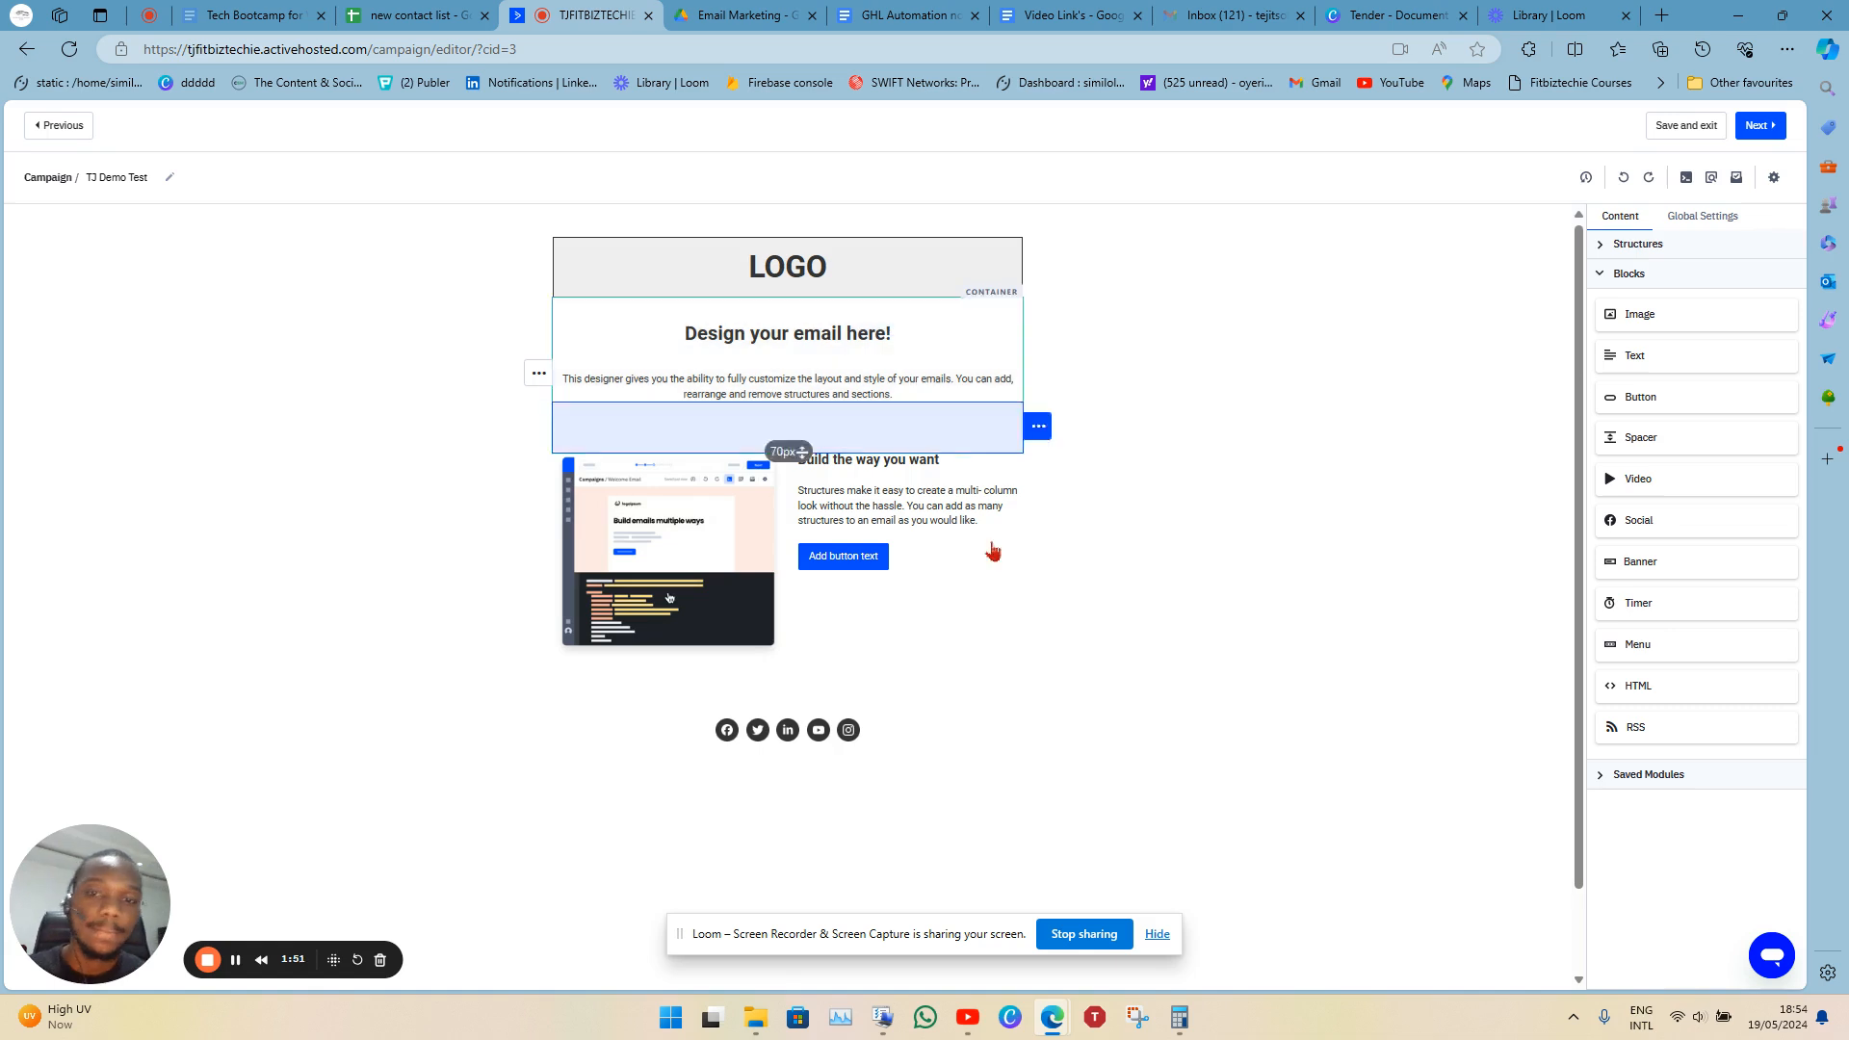
Delete the placeholder LOGO text block from the email's header container.
left_click(1036, 265)
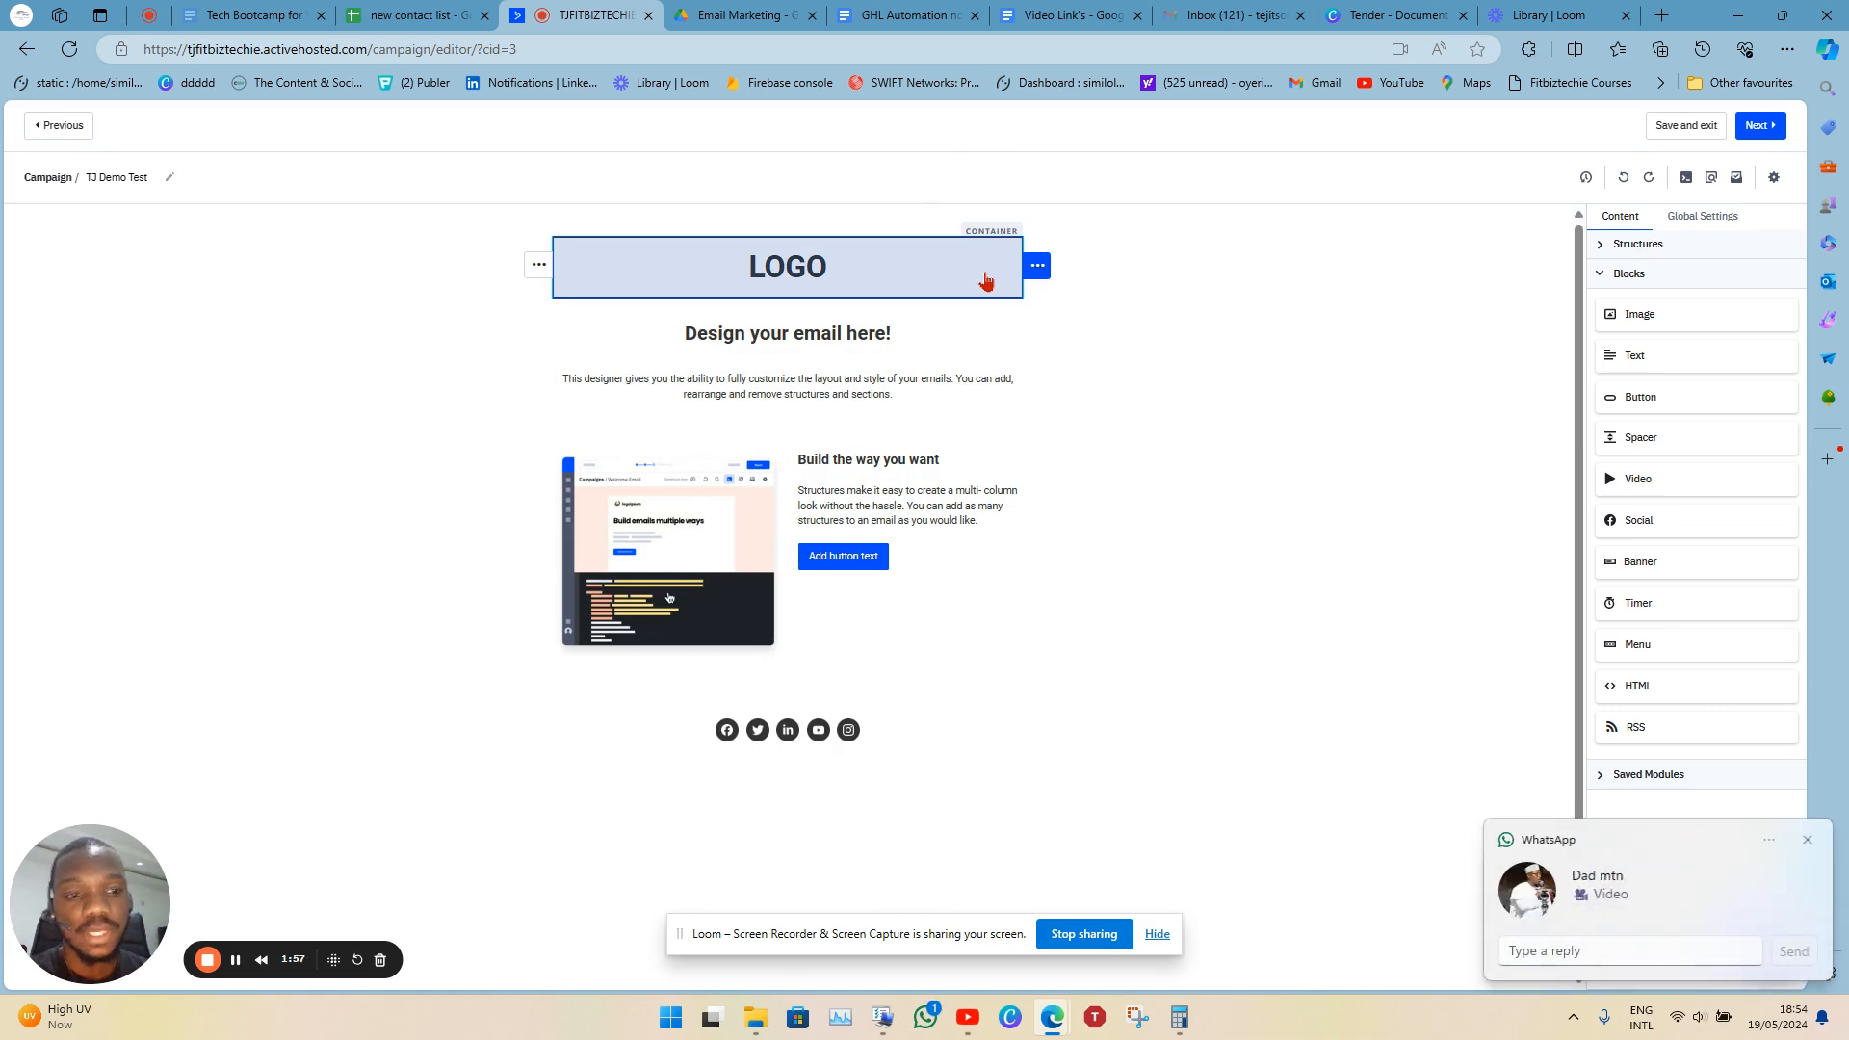
left_click(1036, 266)
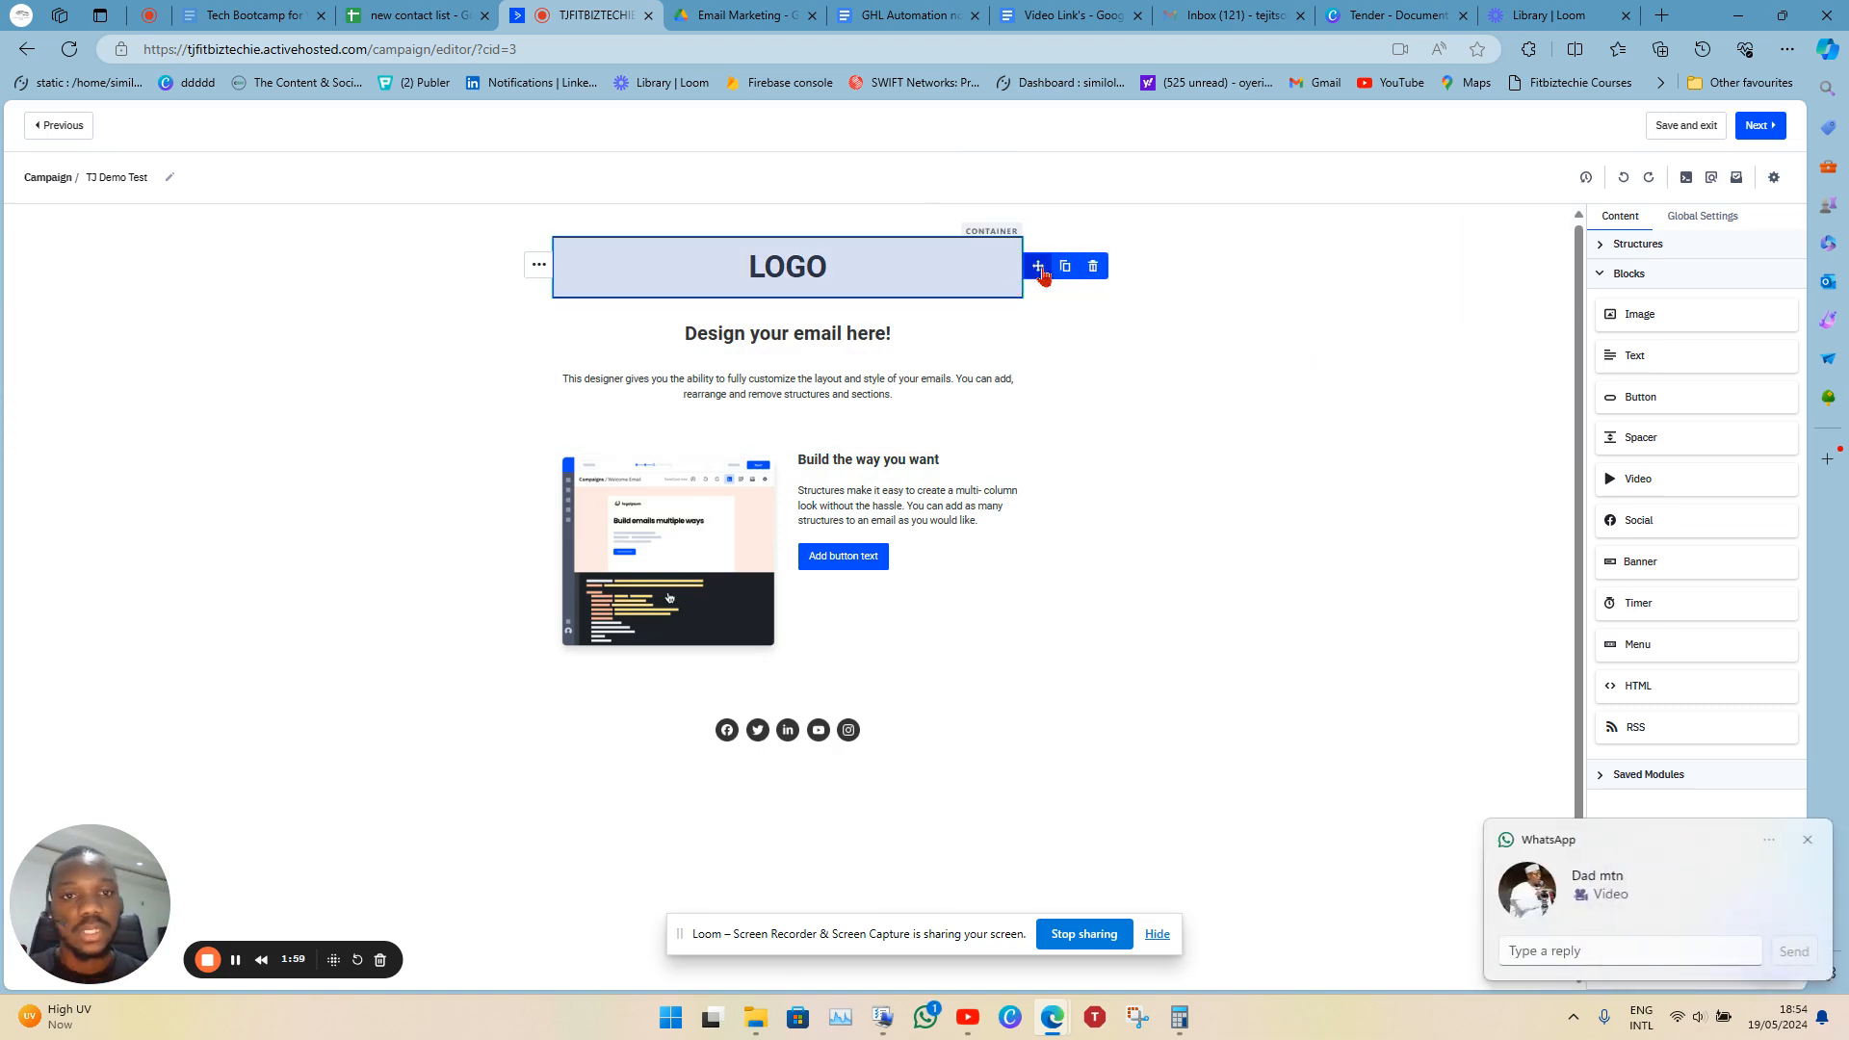
left_click(1091, 268)
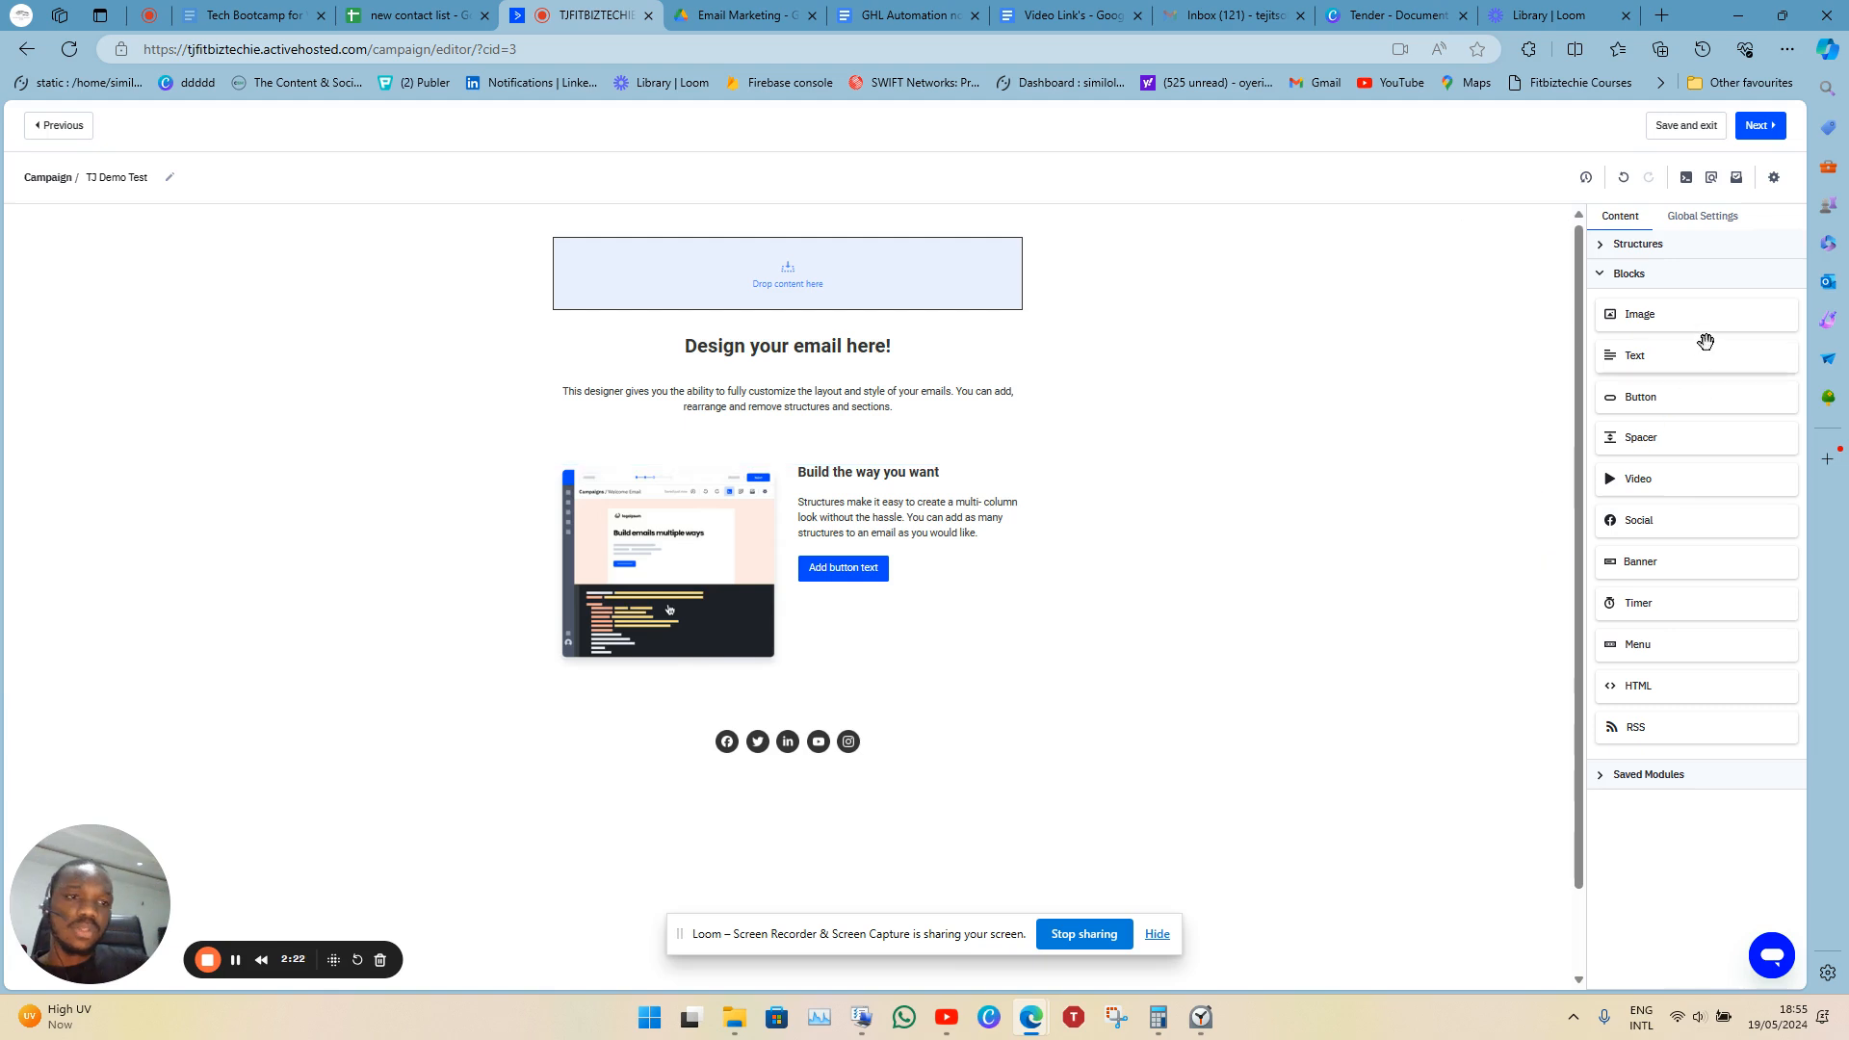
Add an image block to the empty header container, upload the logo file from the Pictures folder and insert it.
left_click_drag(1654, 328, 771, 271)
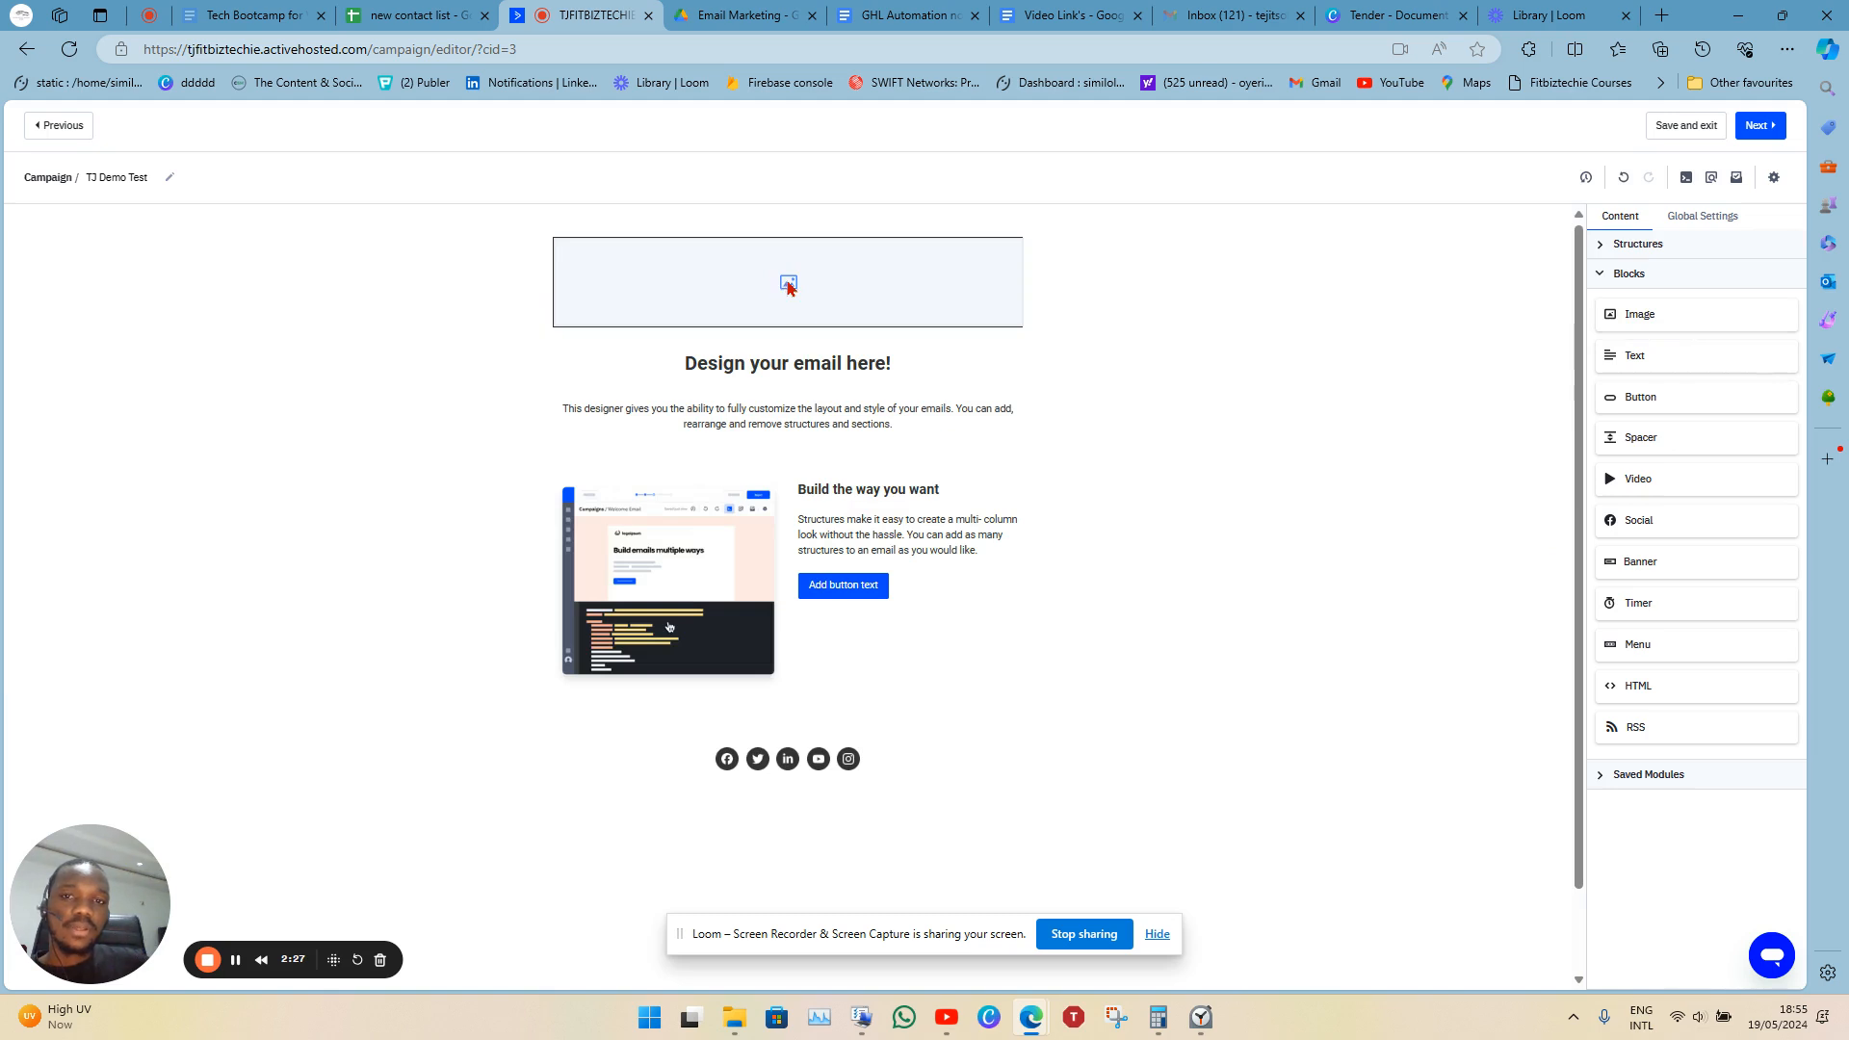
left_click(788, 284)
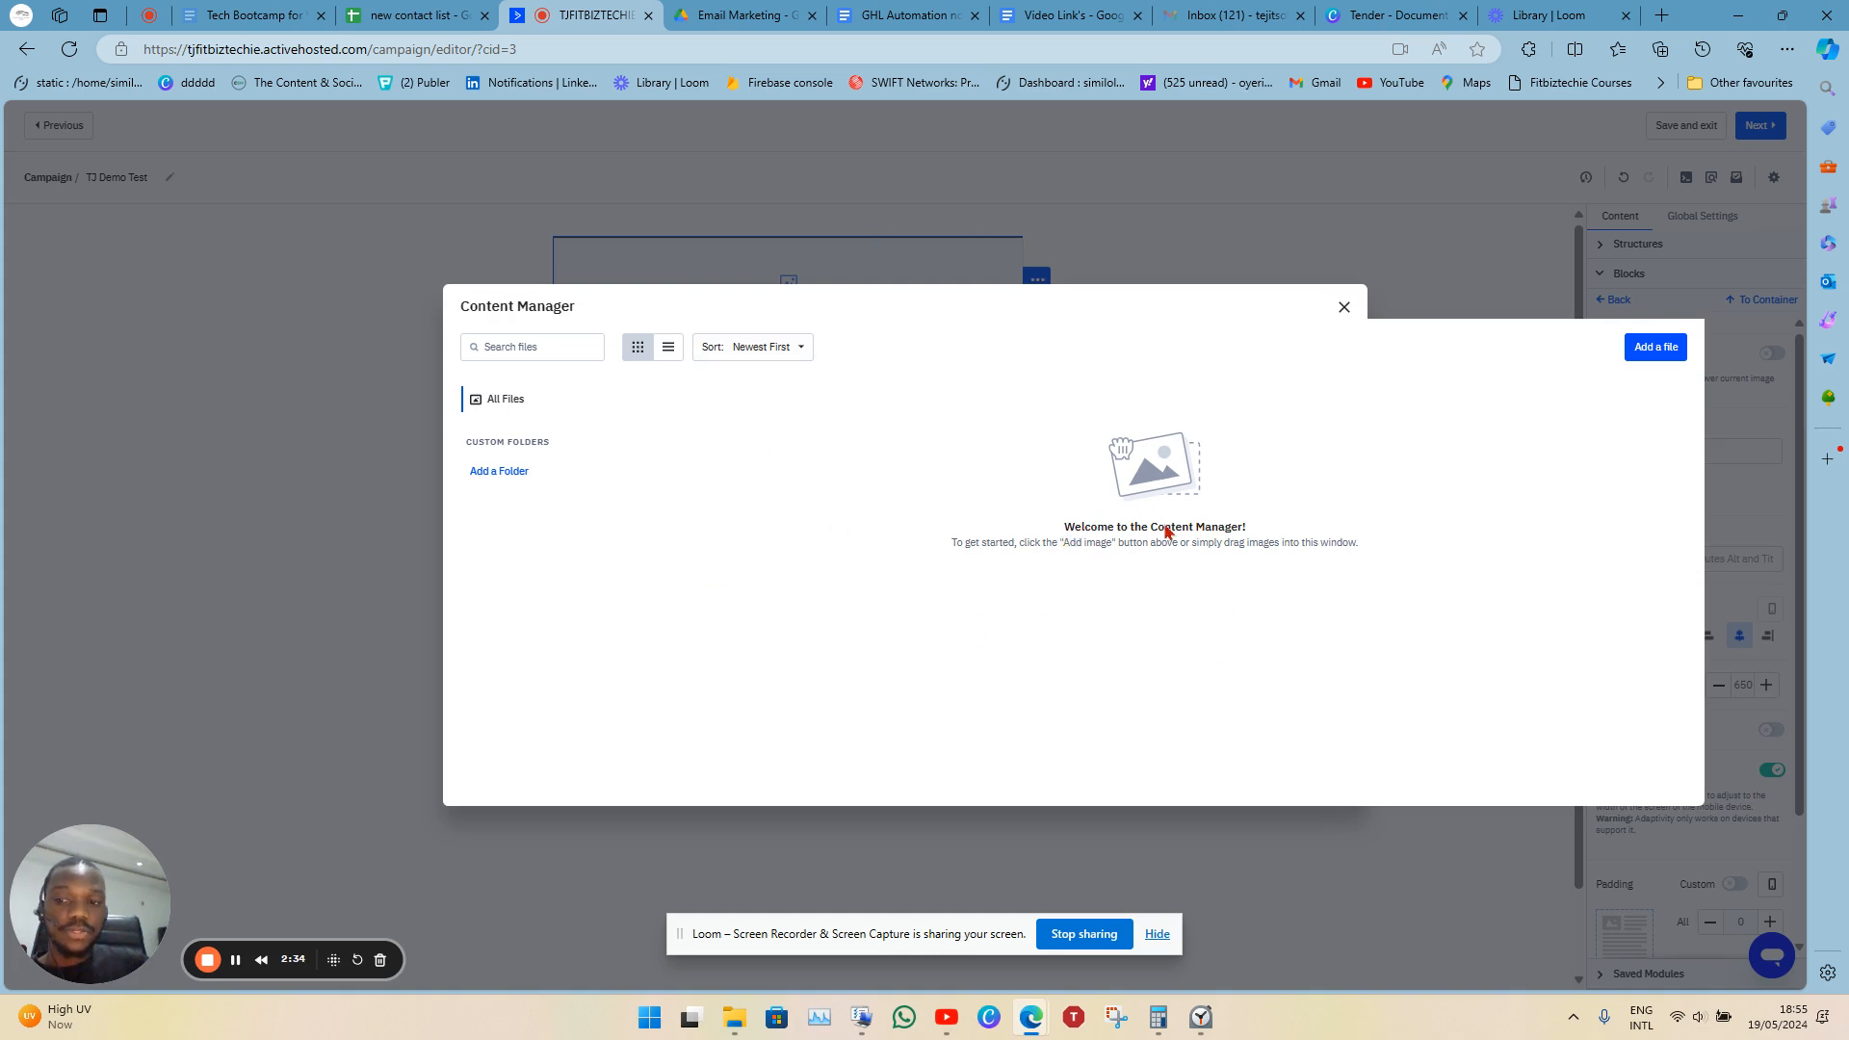
left_click(1650, 349)
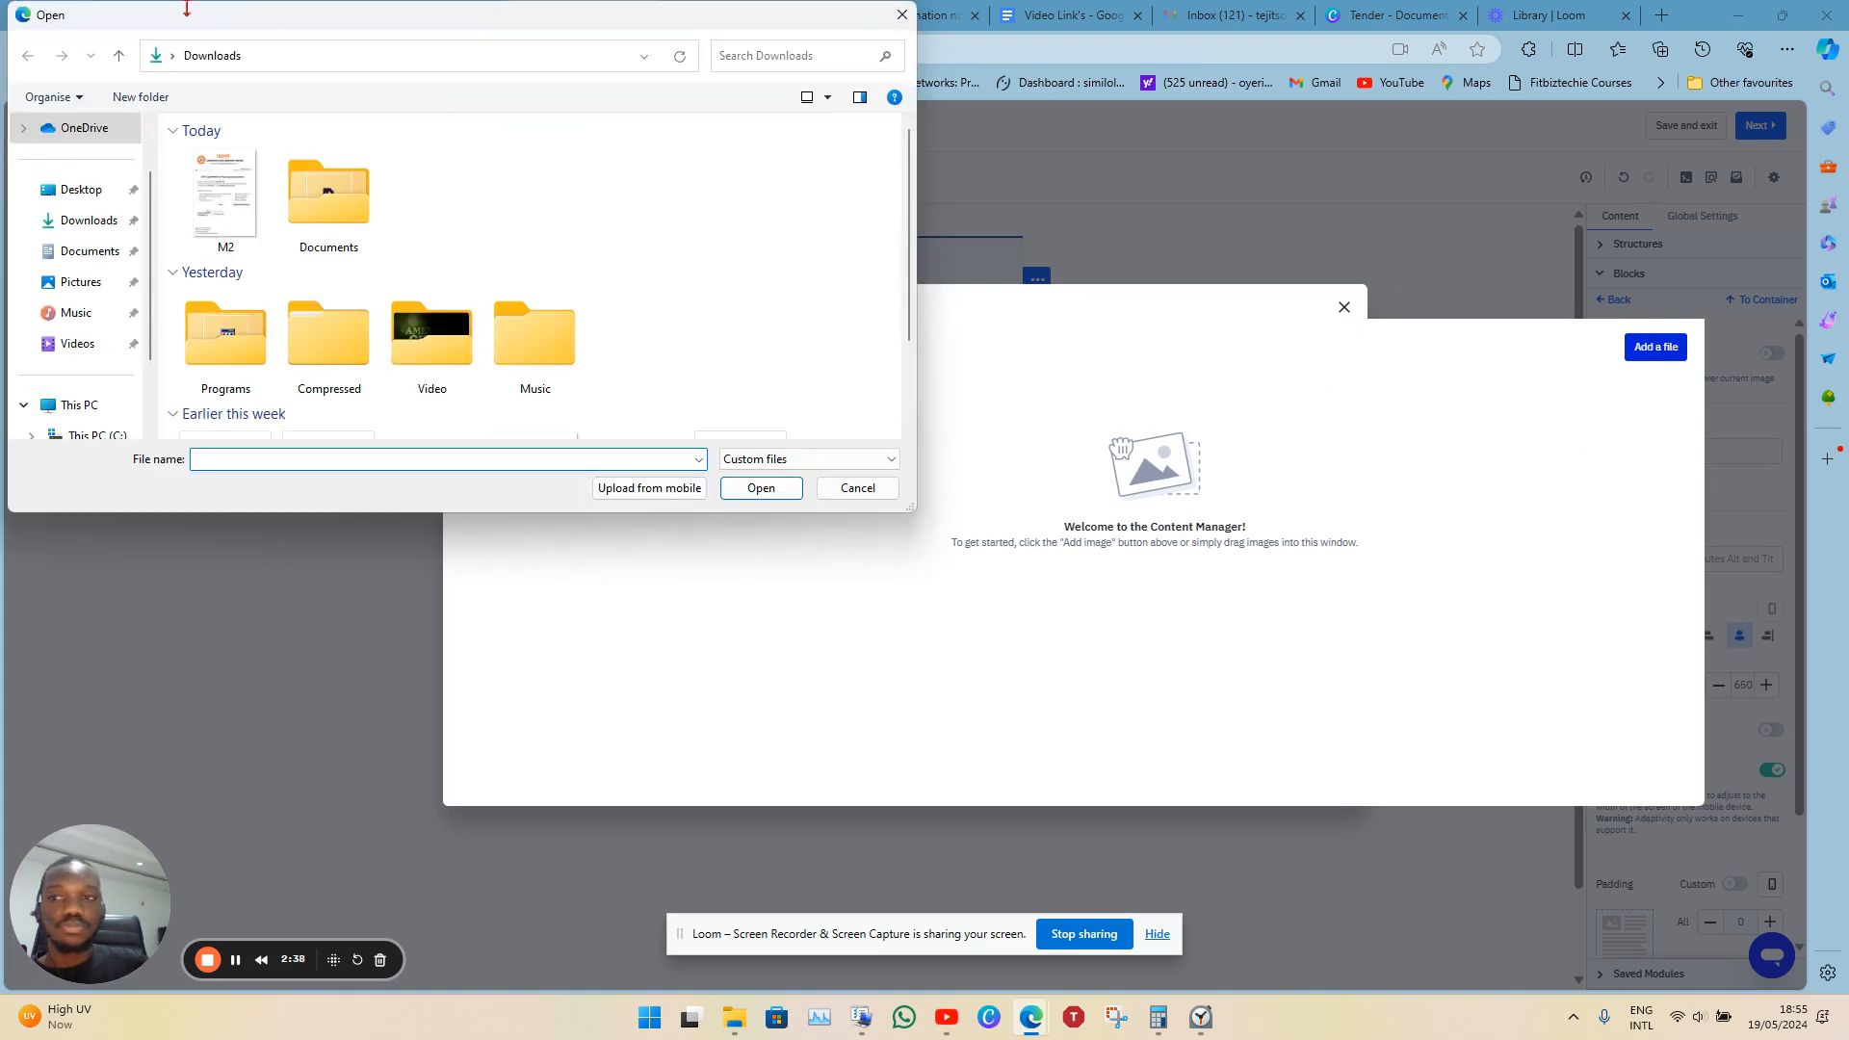
left_click(86, 251)
left_click(83, 281)
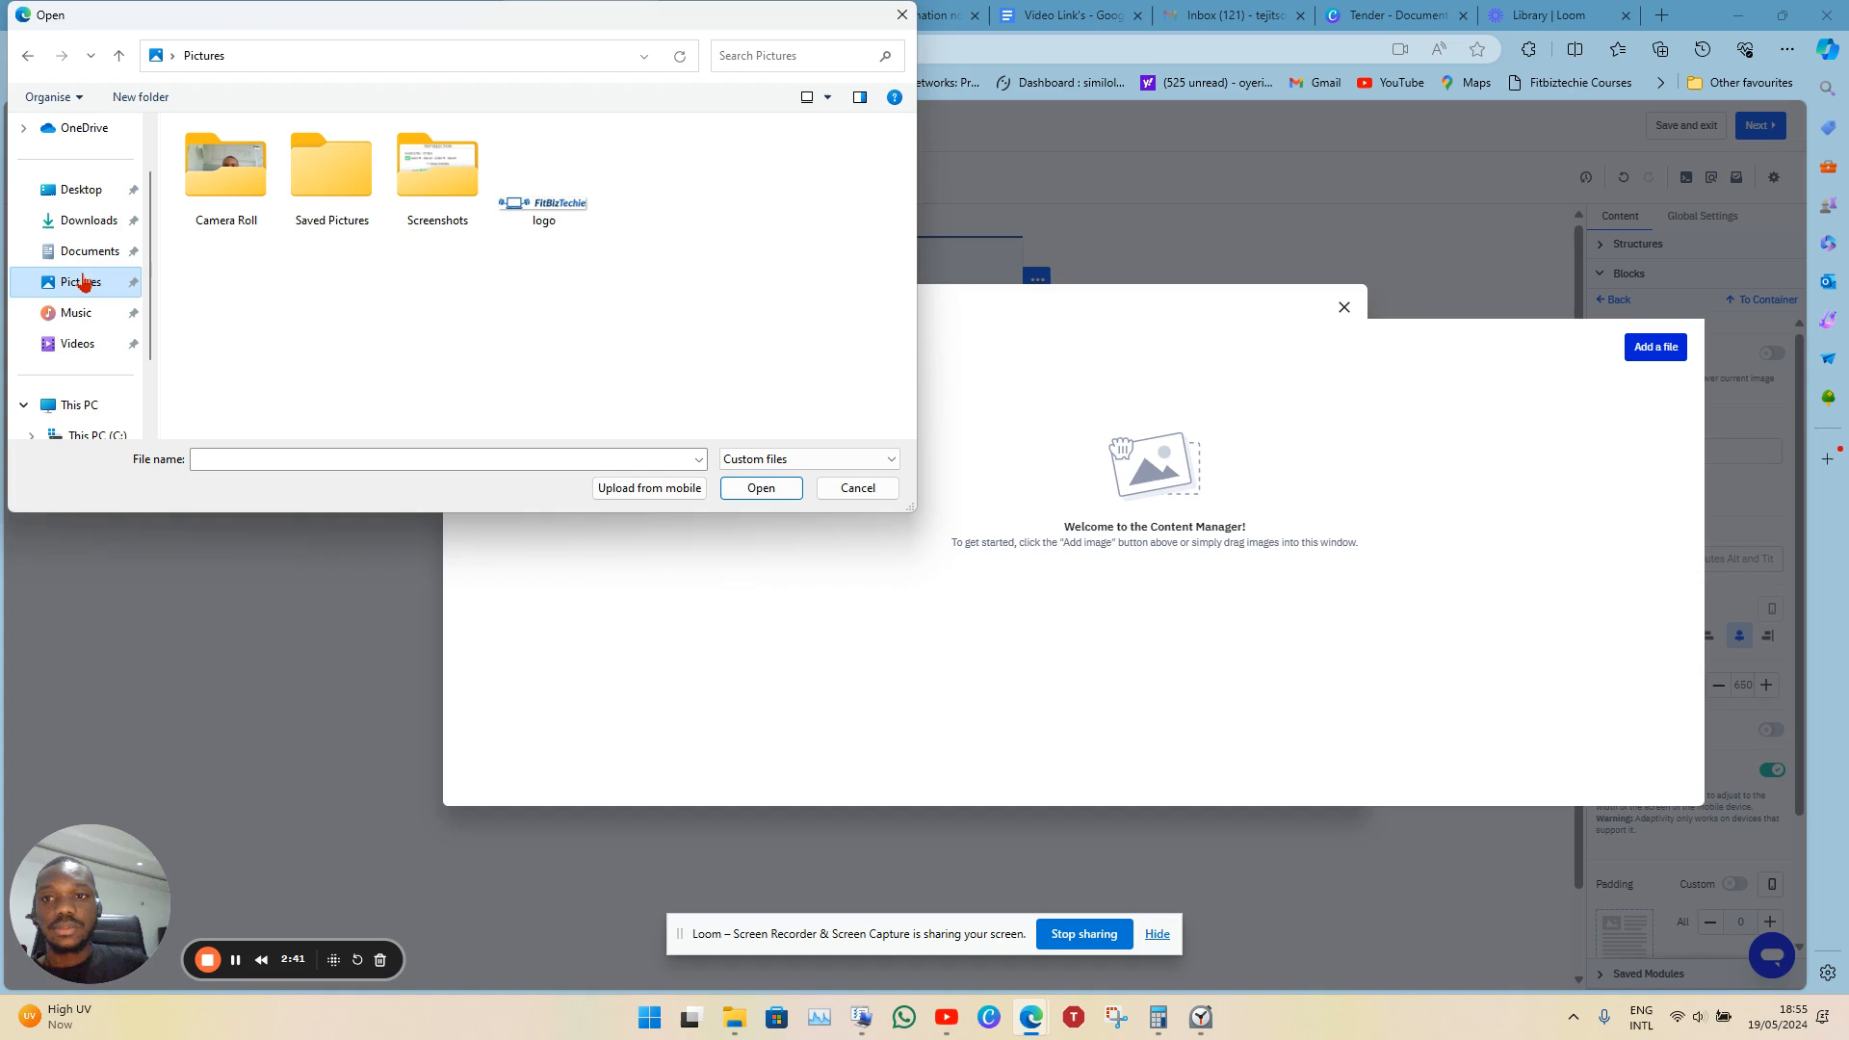
double_click(517, 205)
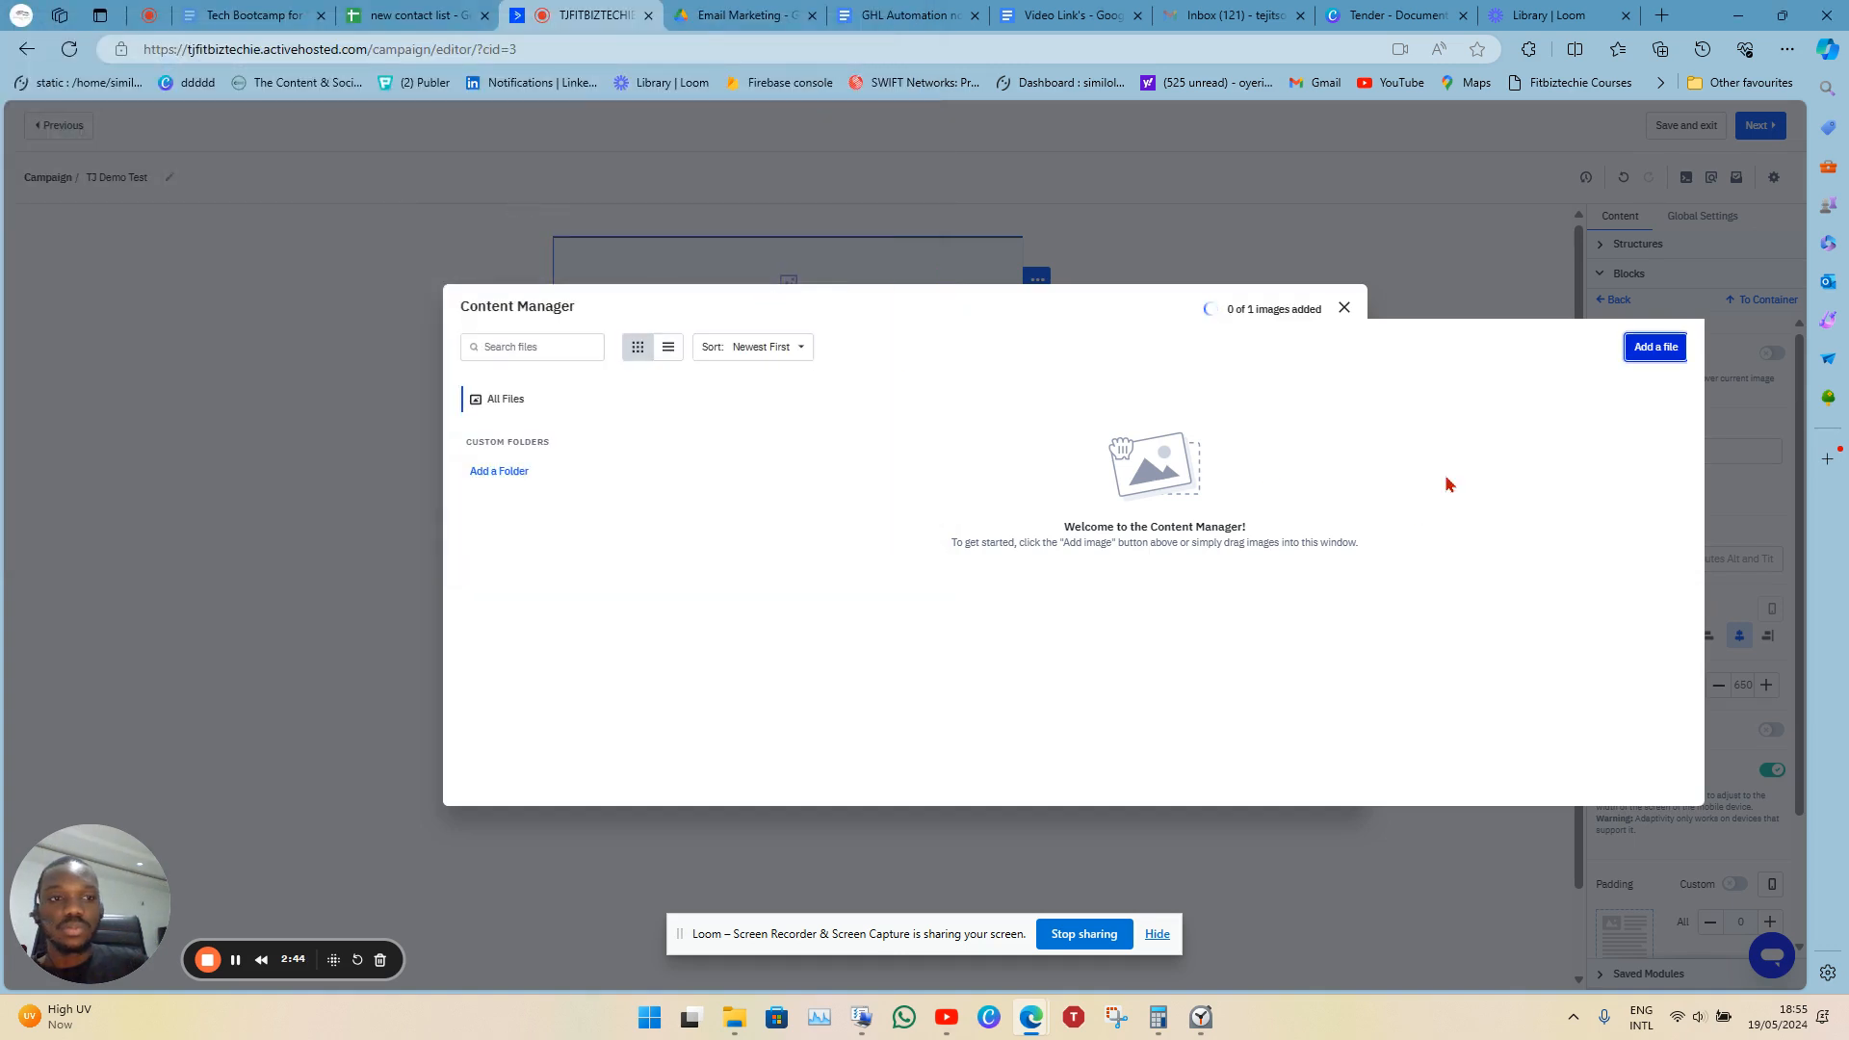
mouse_move(689, 443)
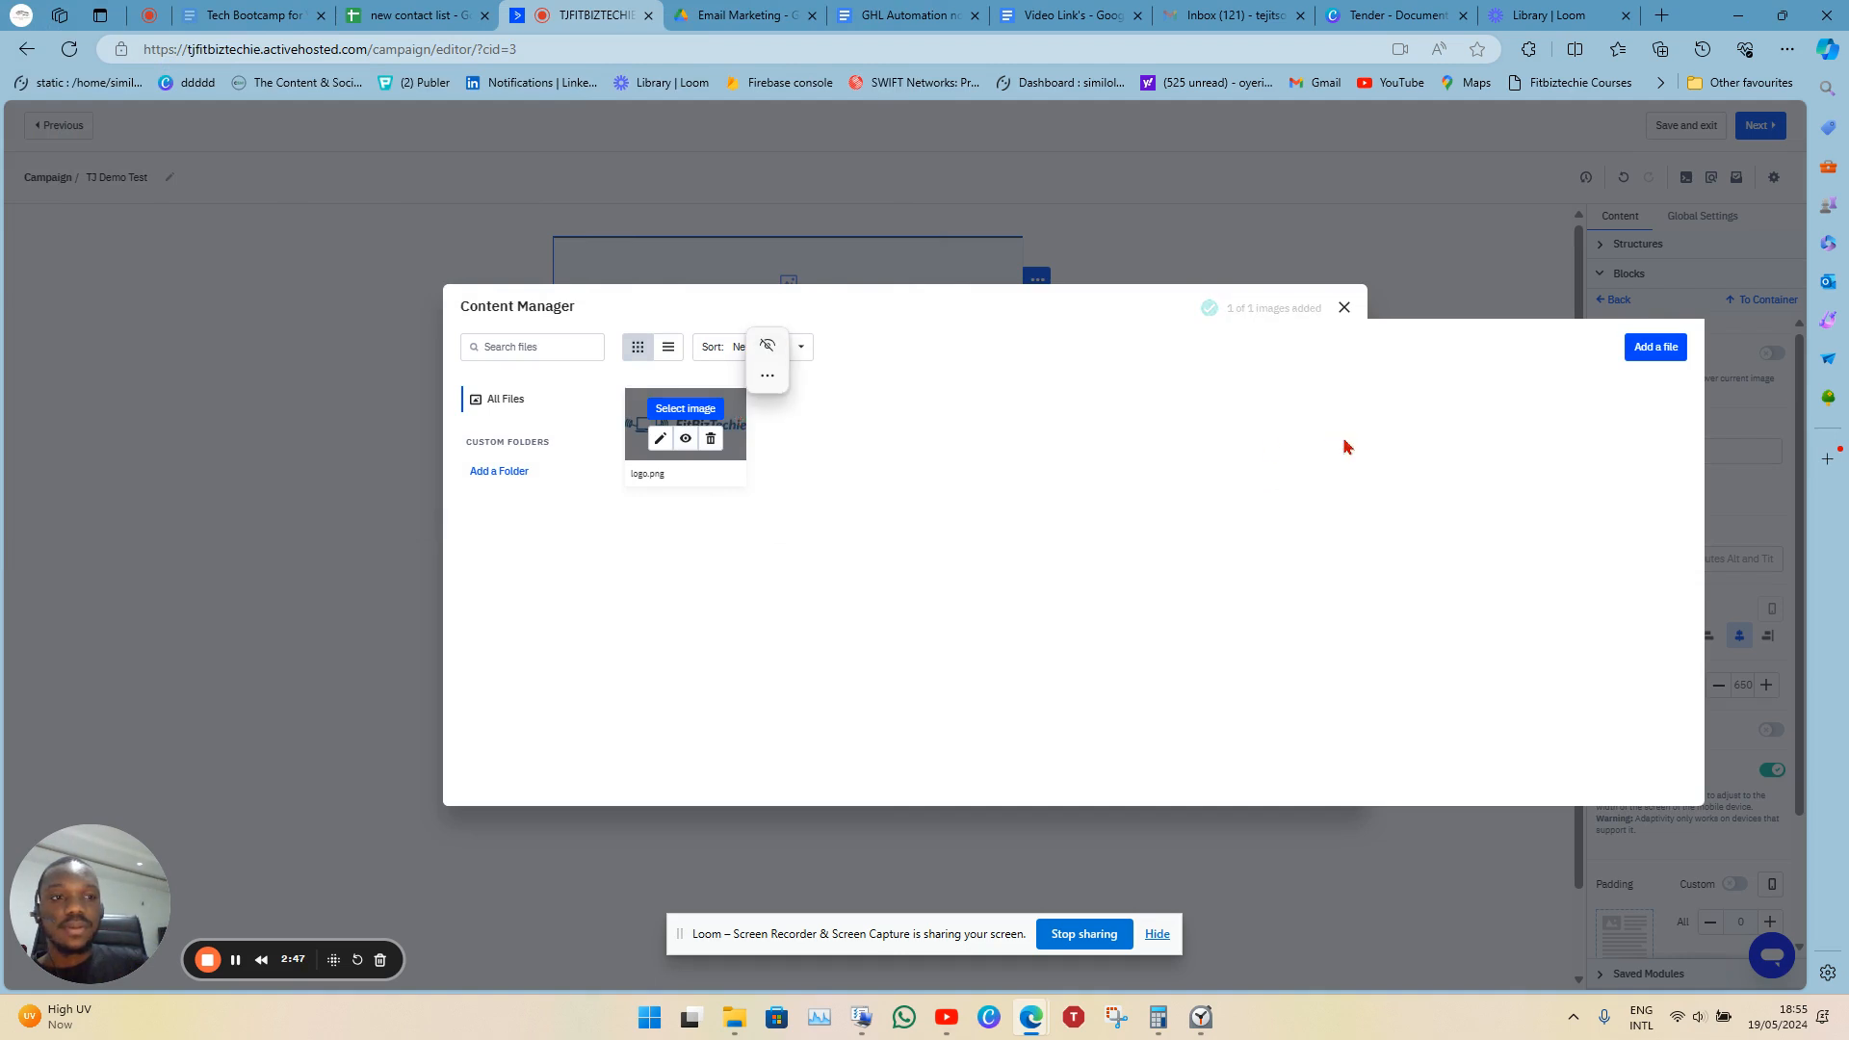
left_click(684, 408)
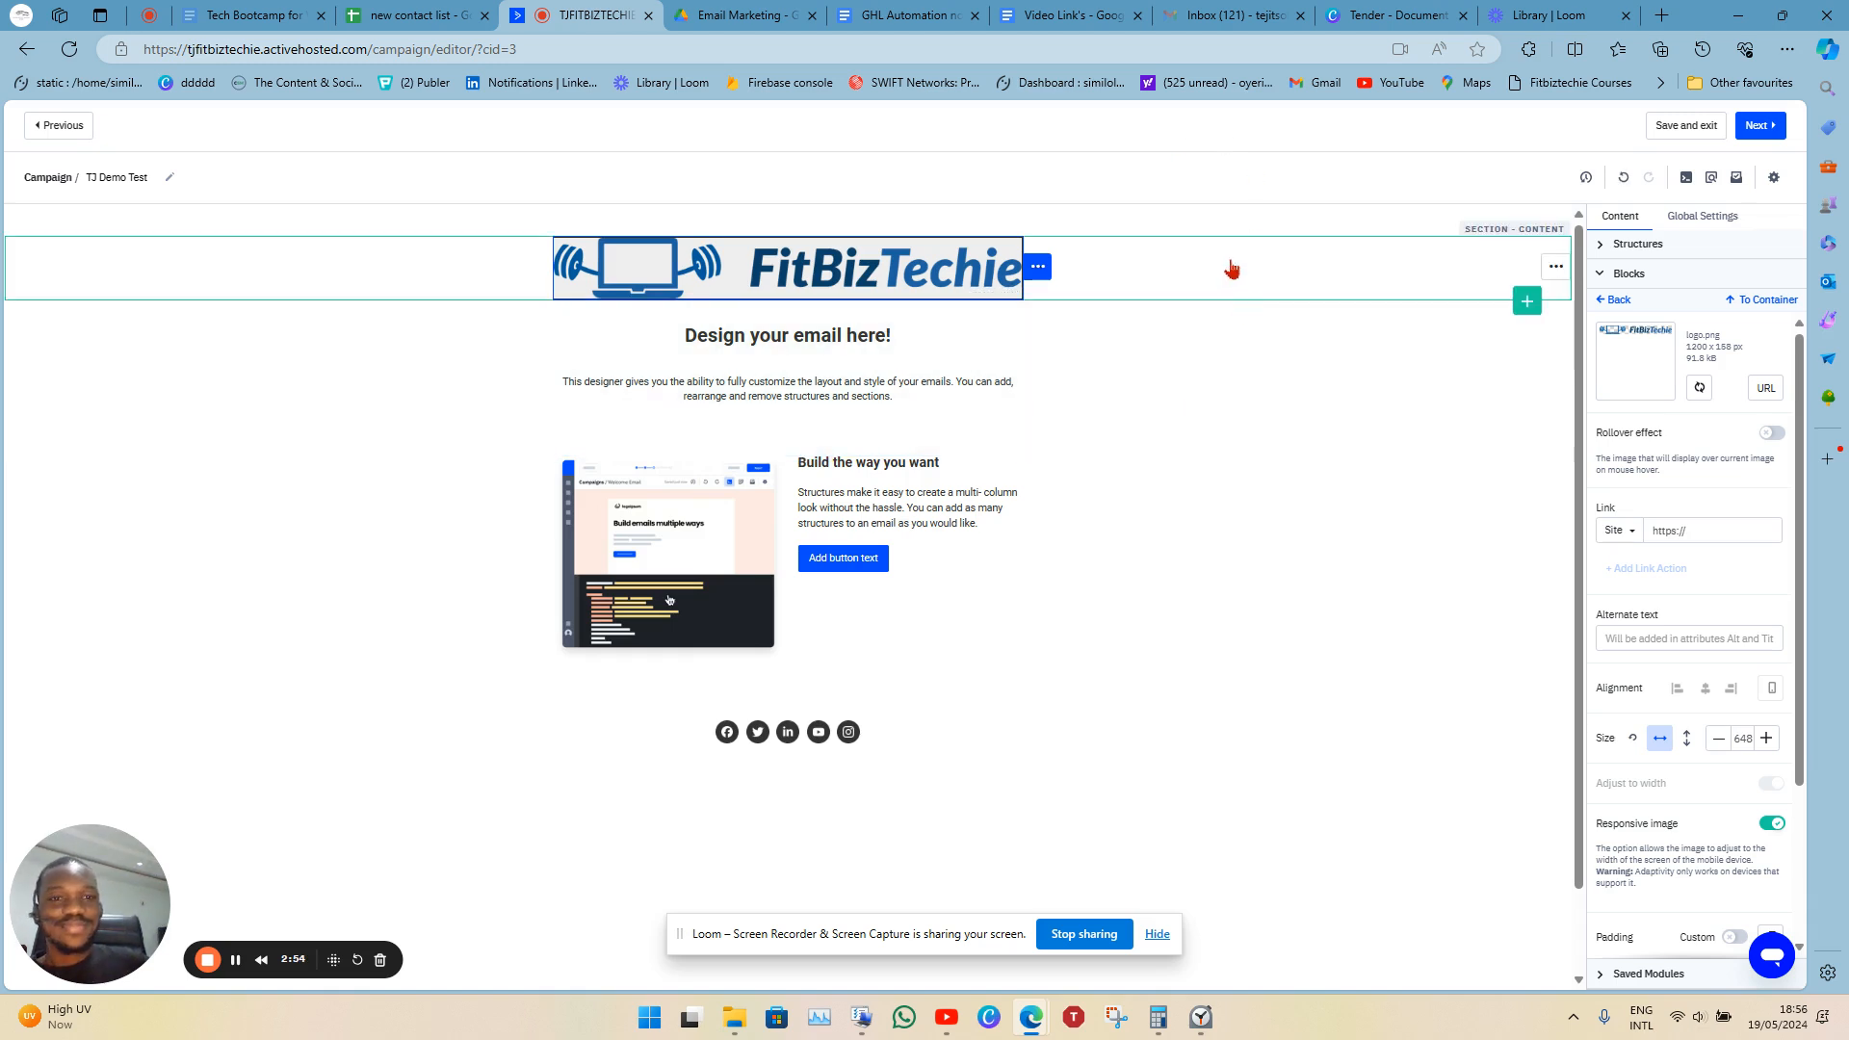
Set the content border of the logo section to 5 on all sides.
left_click(1231, 269)
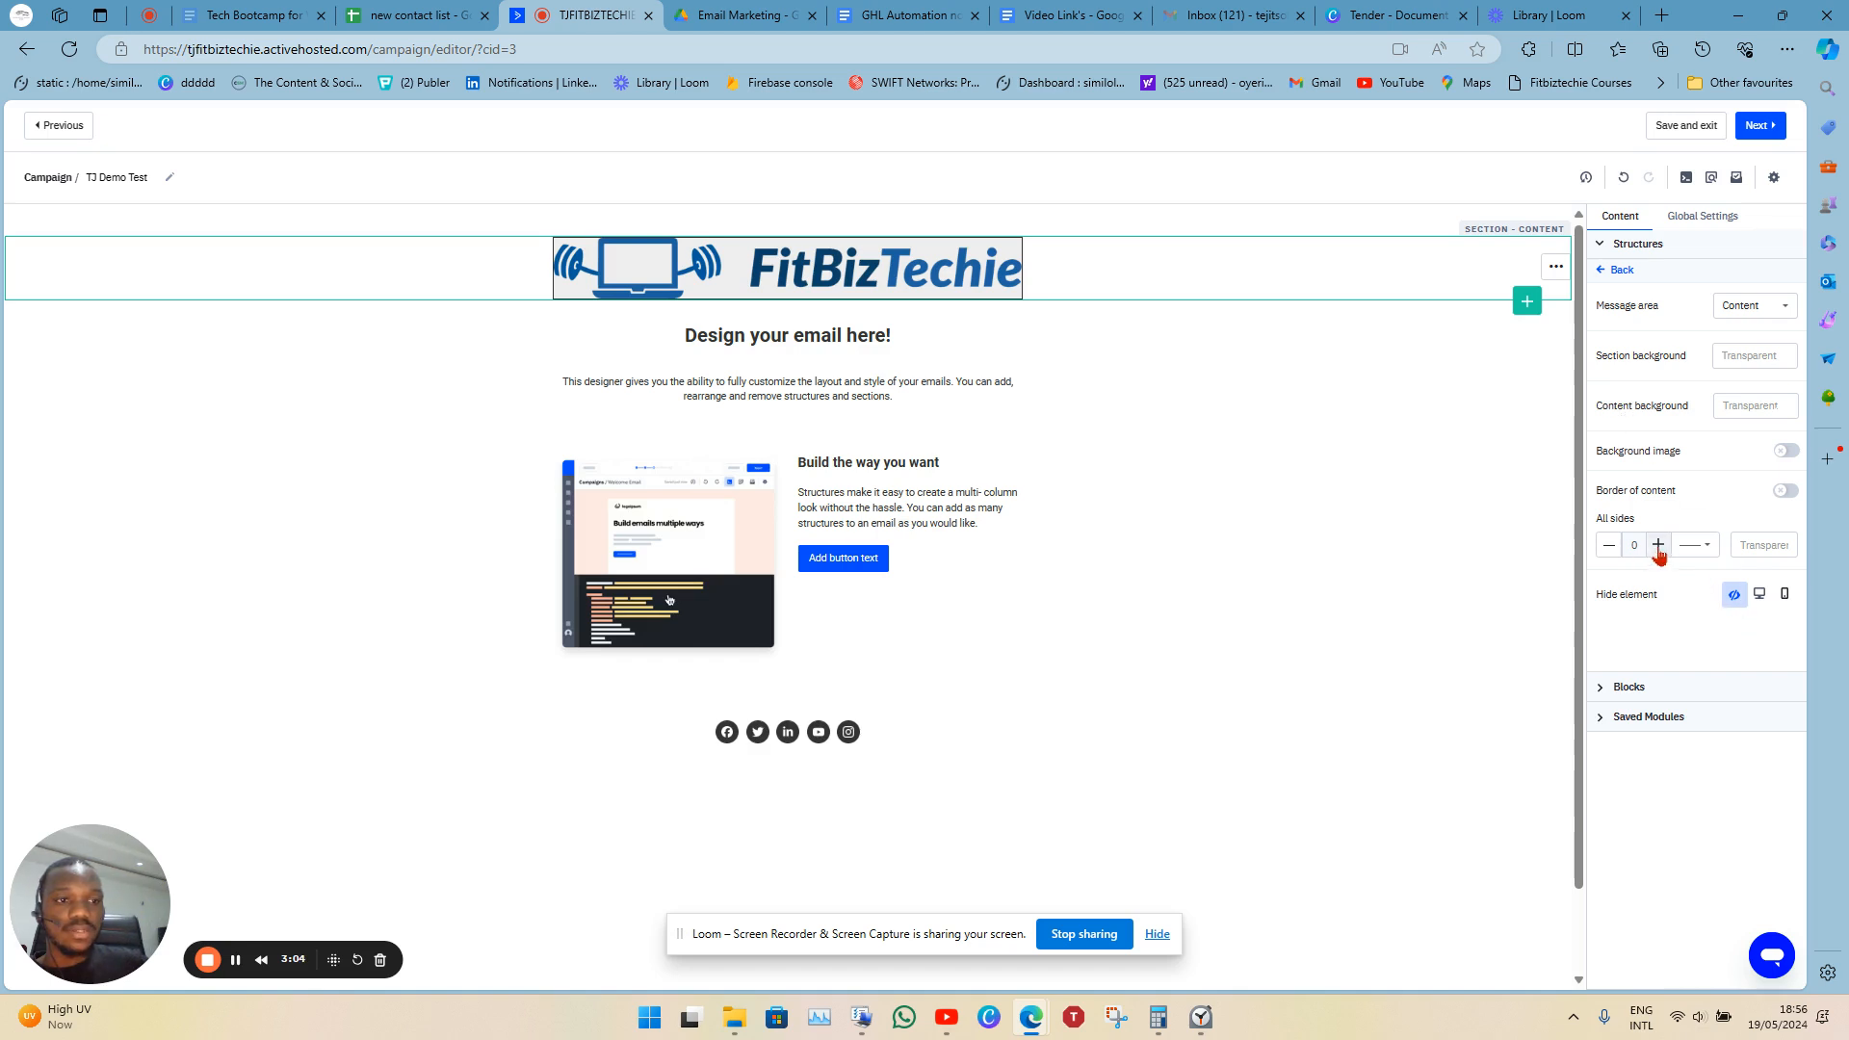
left_click(1657, 545)
left_click(1657, 545)
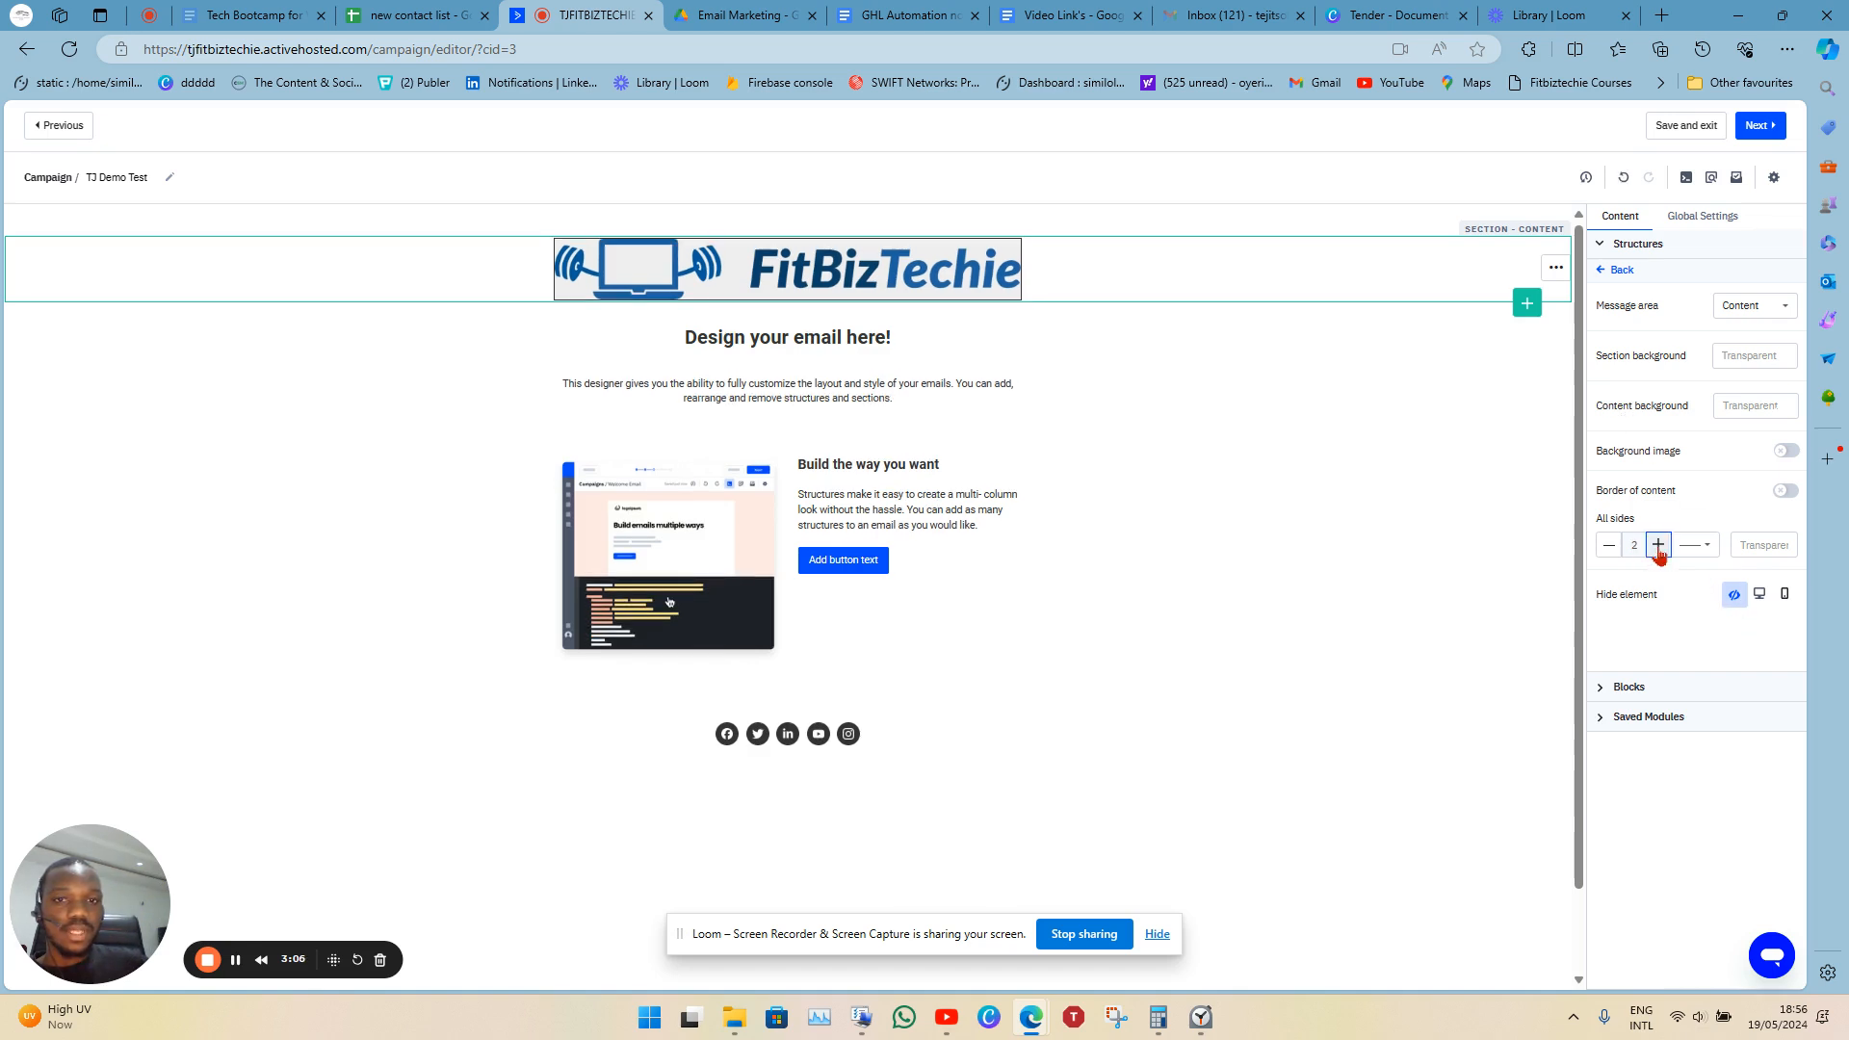
left_click(1657, 545)
left_click(1657, 545)
left_click(1657, 545)
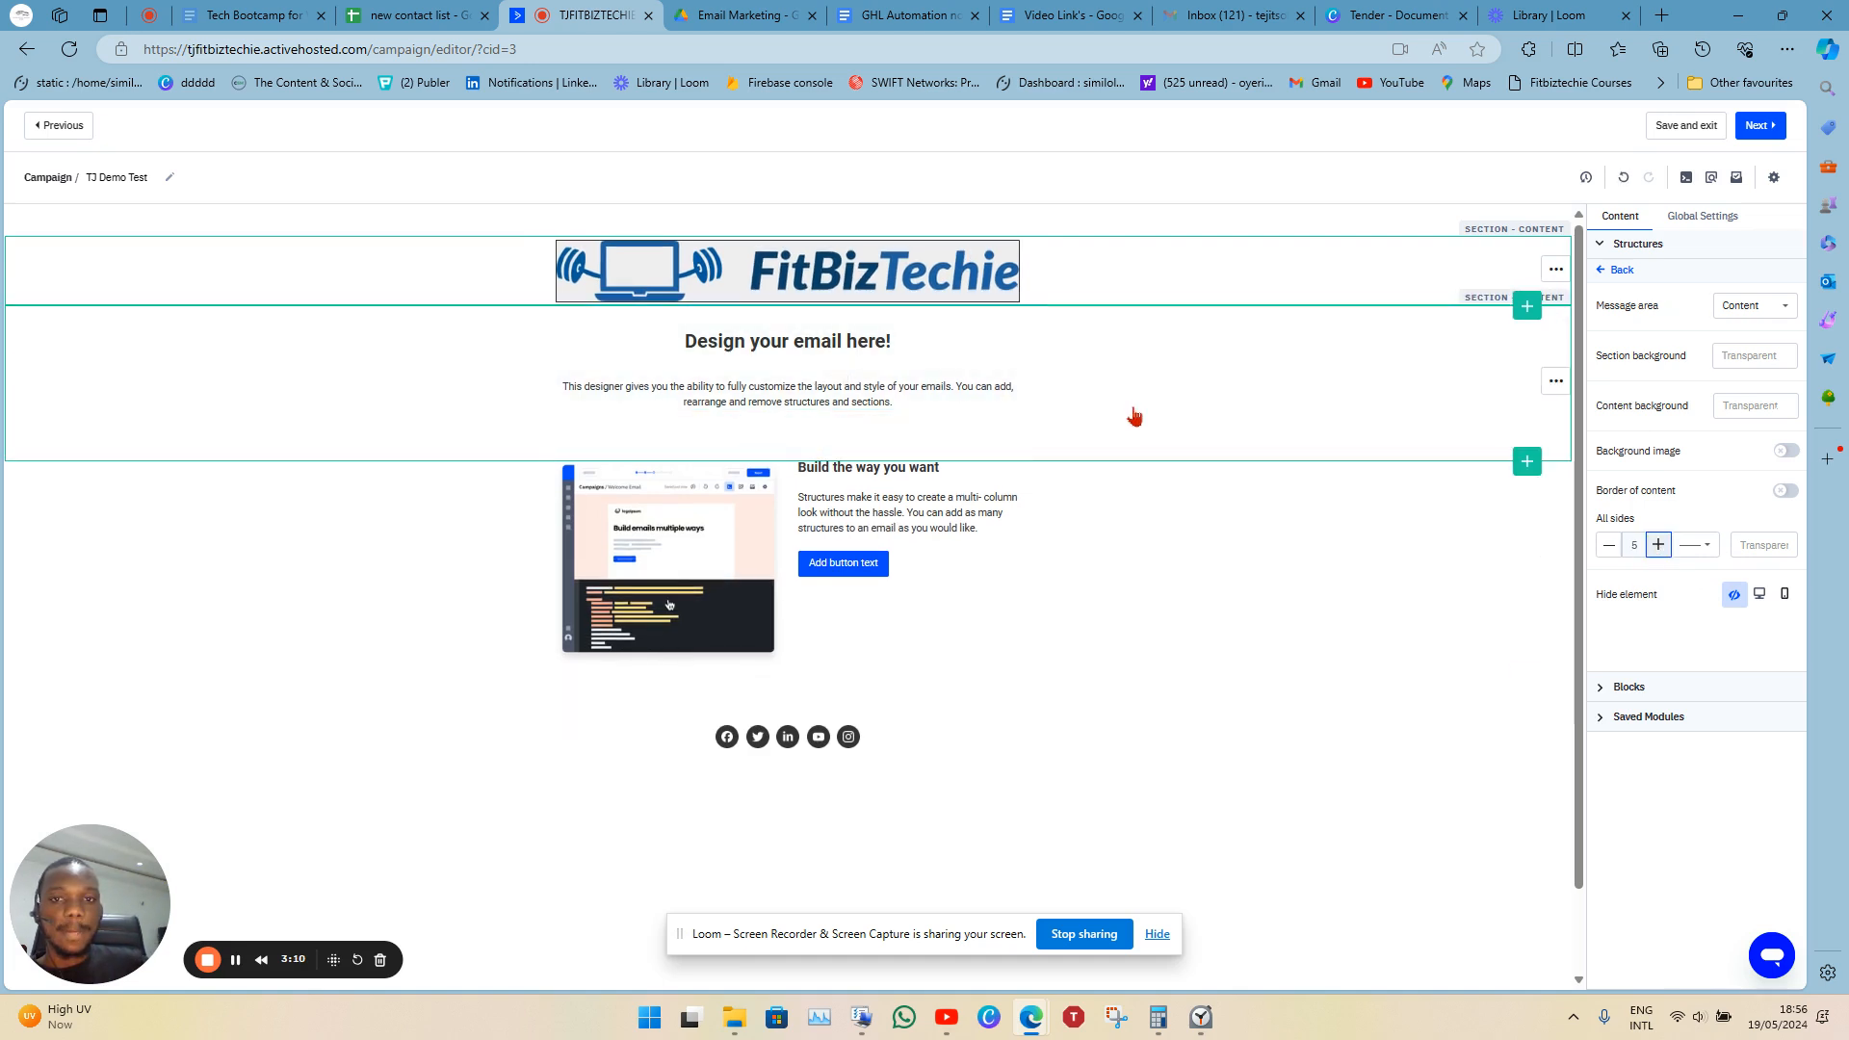
Delete the 70px spacer below the "Design your email here!" text block.
left_click(1134, 416)
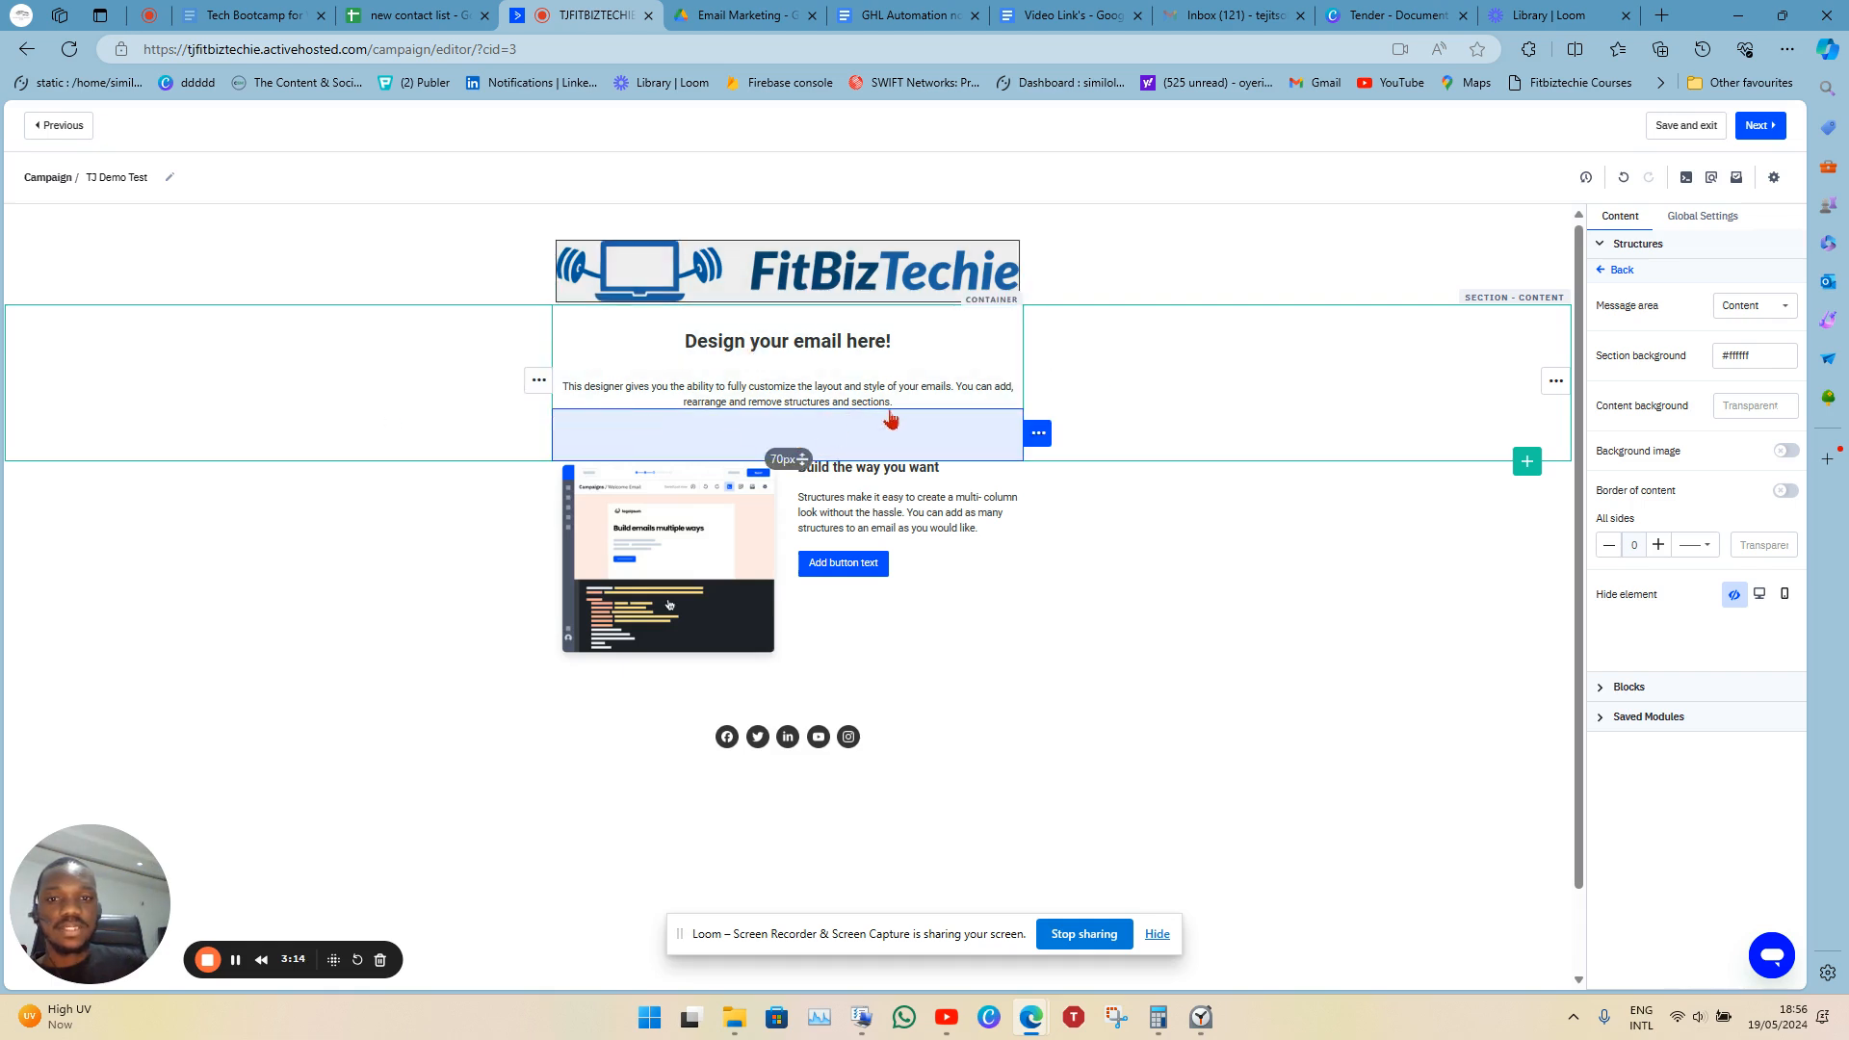
left_click(1037, 432)
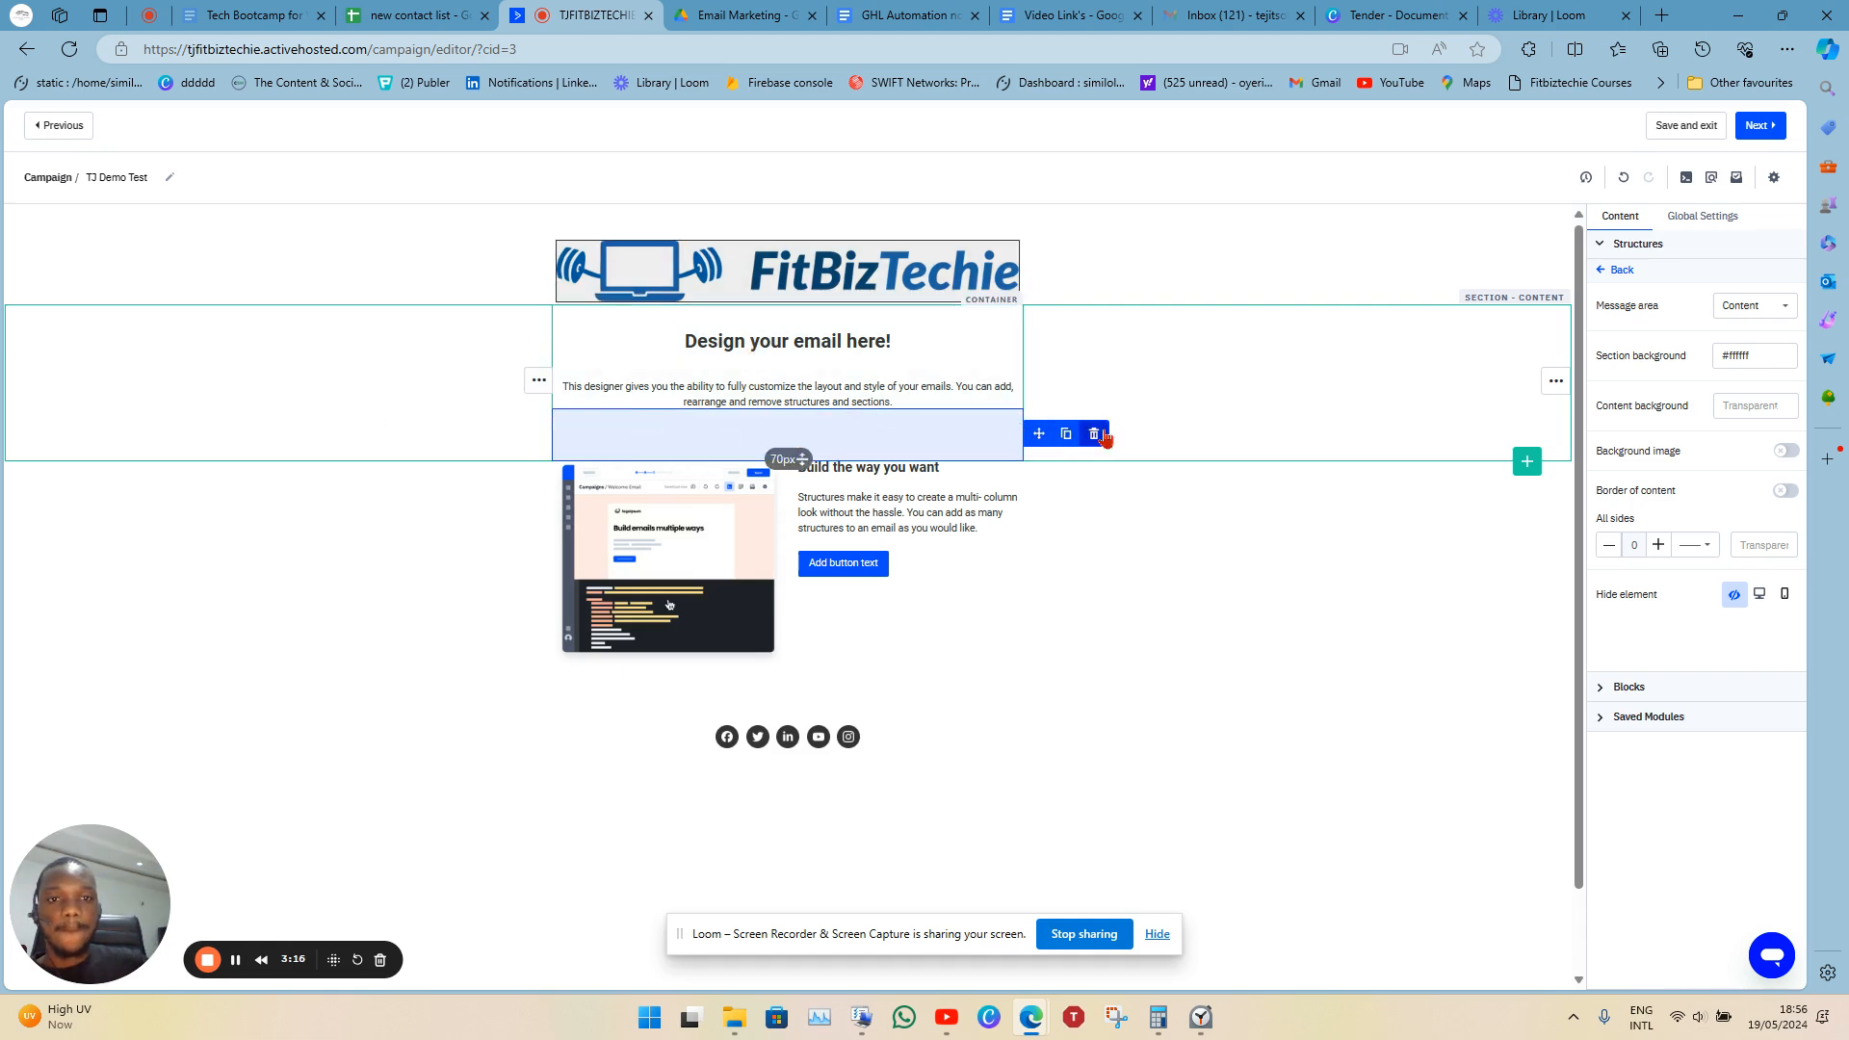
left_click(1100, 433)
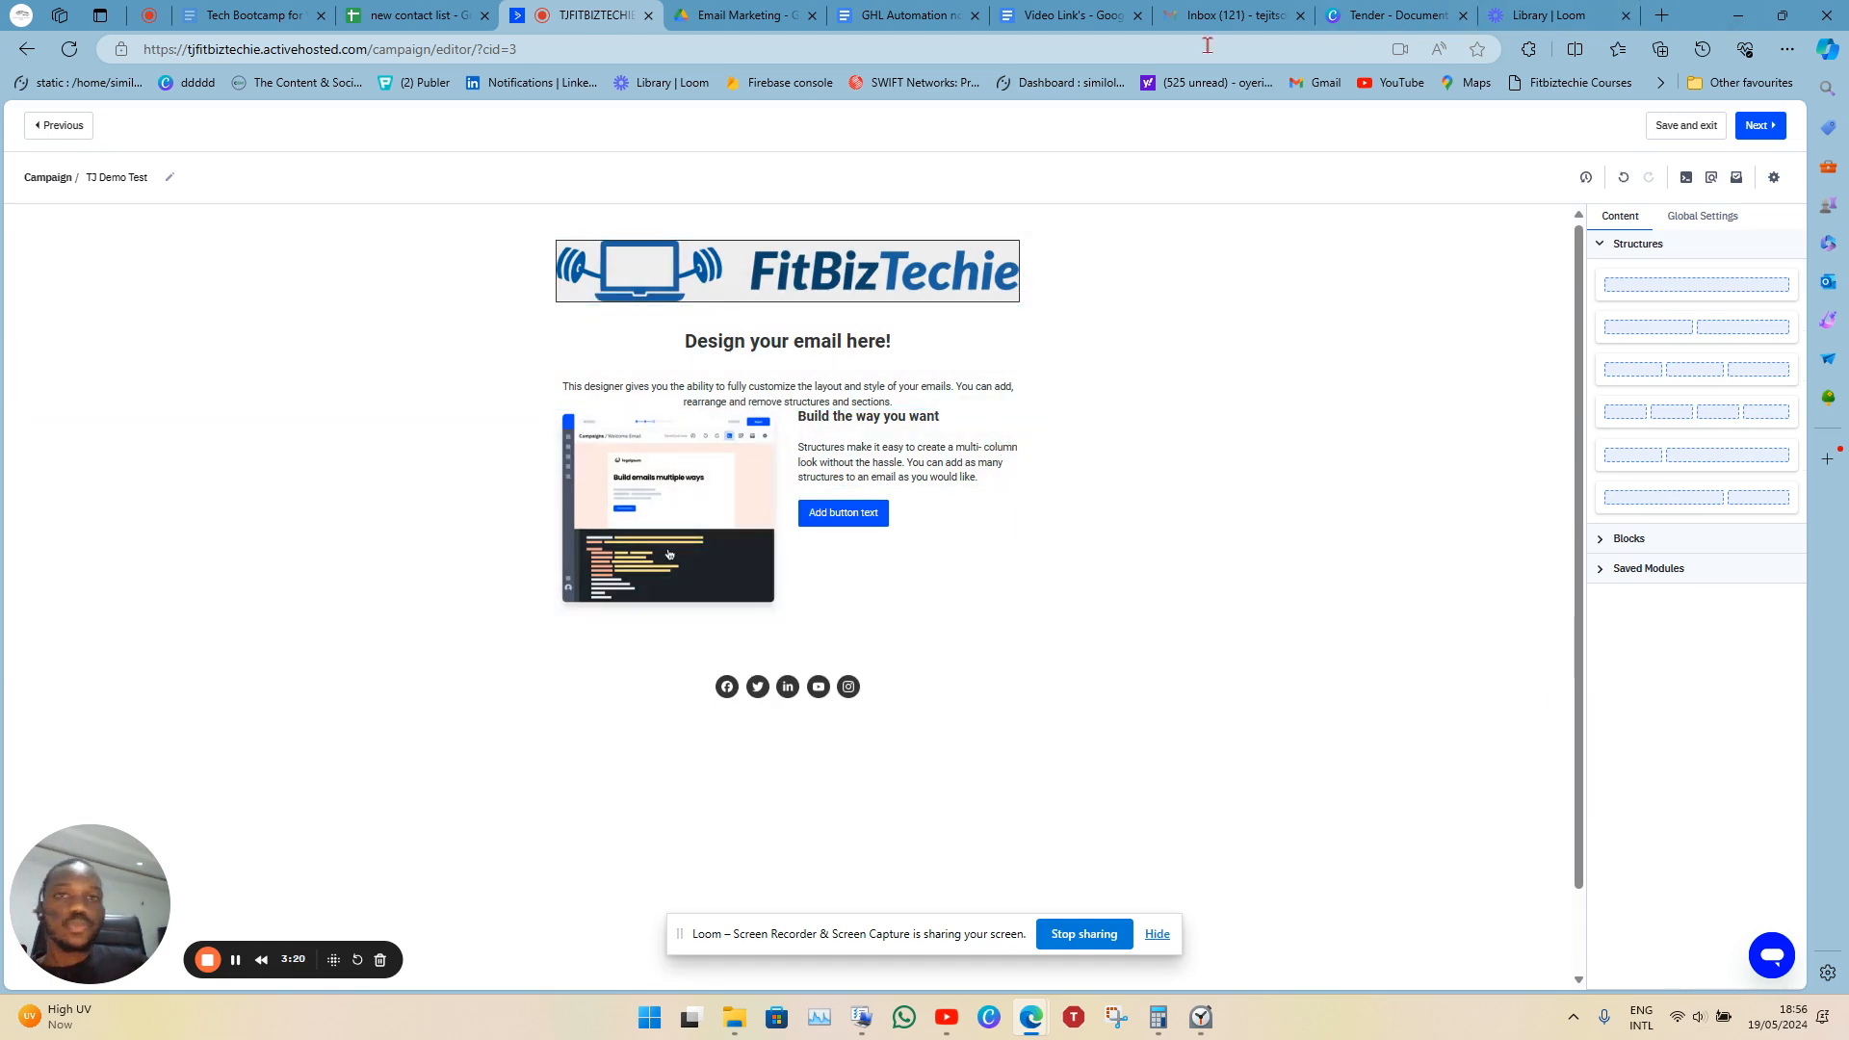
In the GHL Automation notes document, copy the subject text "Light Up Your Home Sustainably with EcoGlow!" including its emojis.
left_click(899, 14)
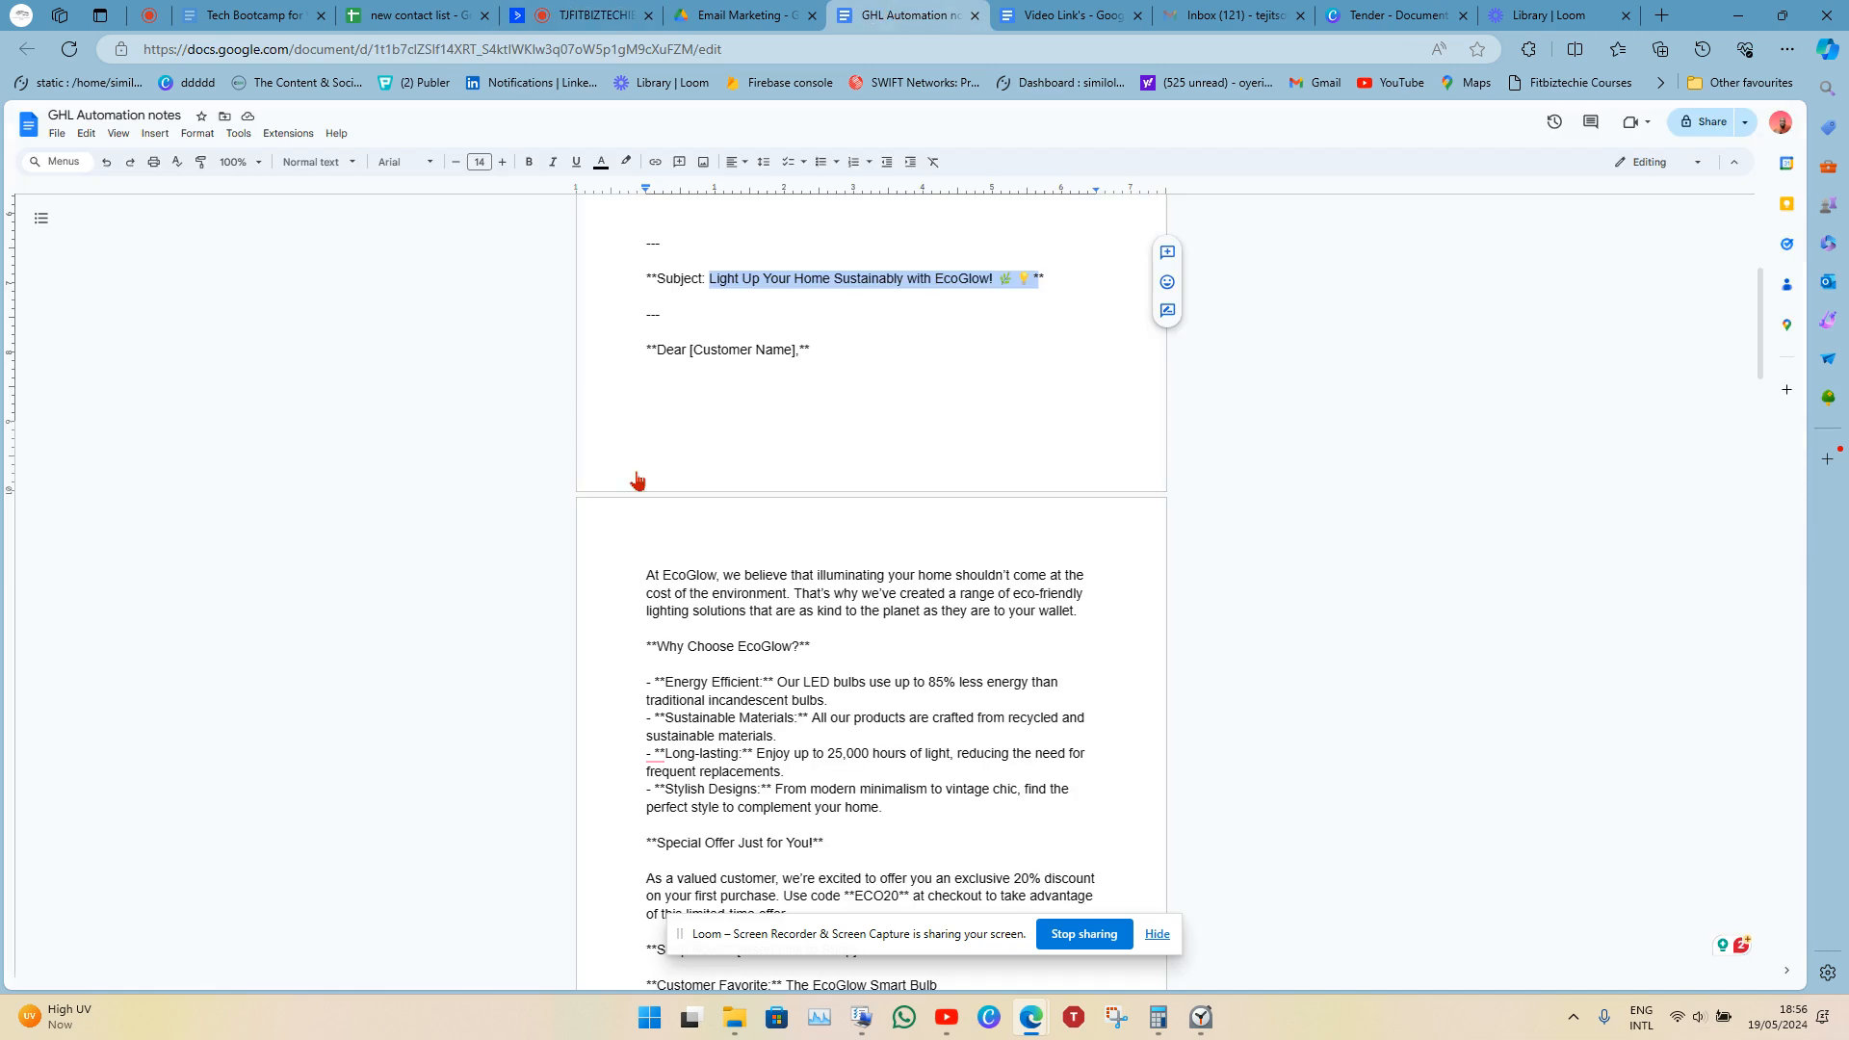
right_click(836, 271)
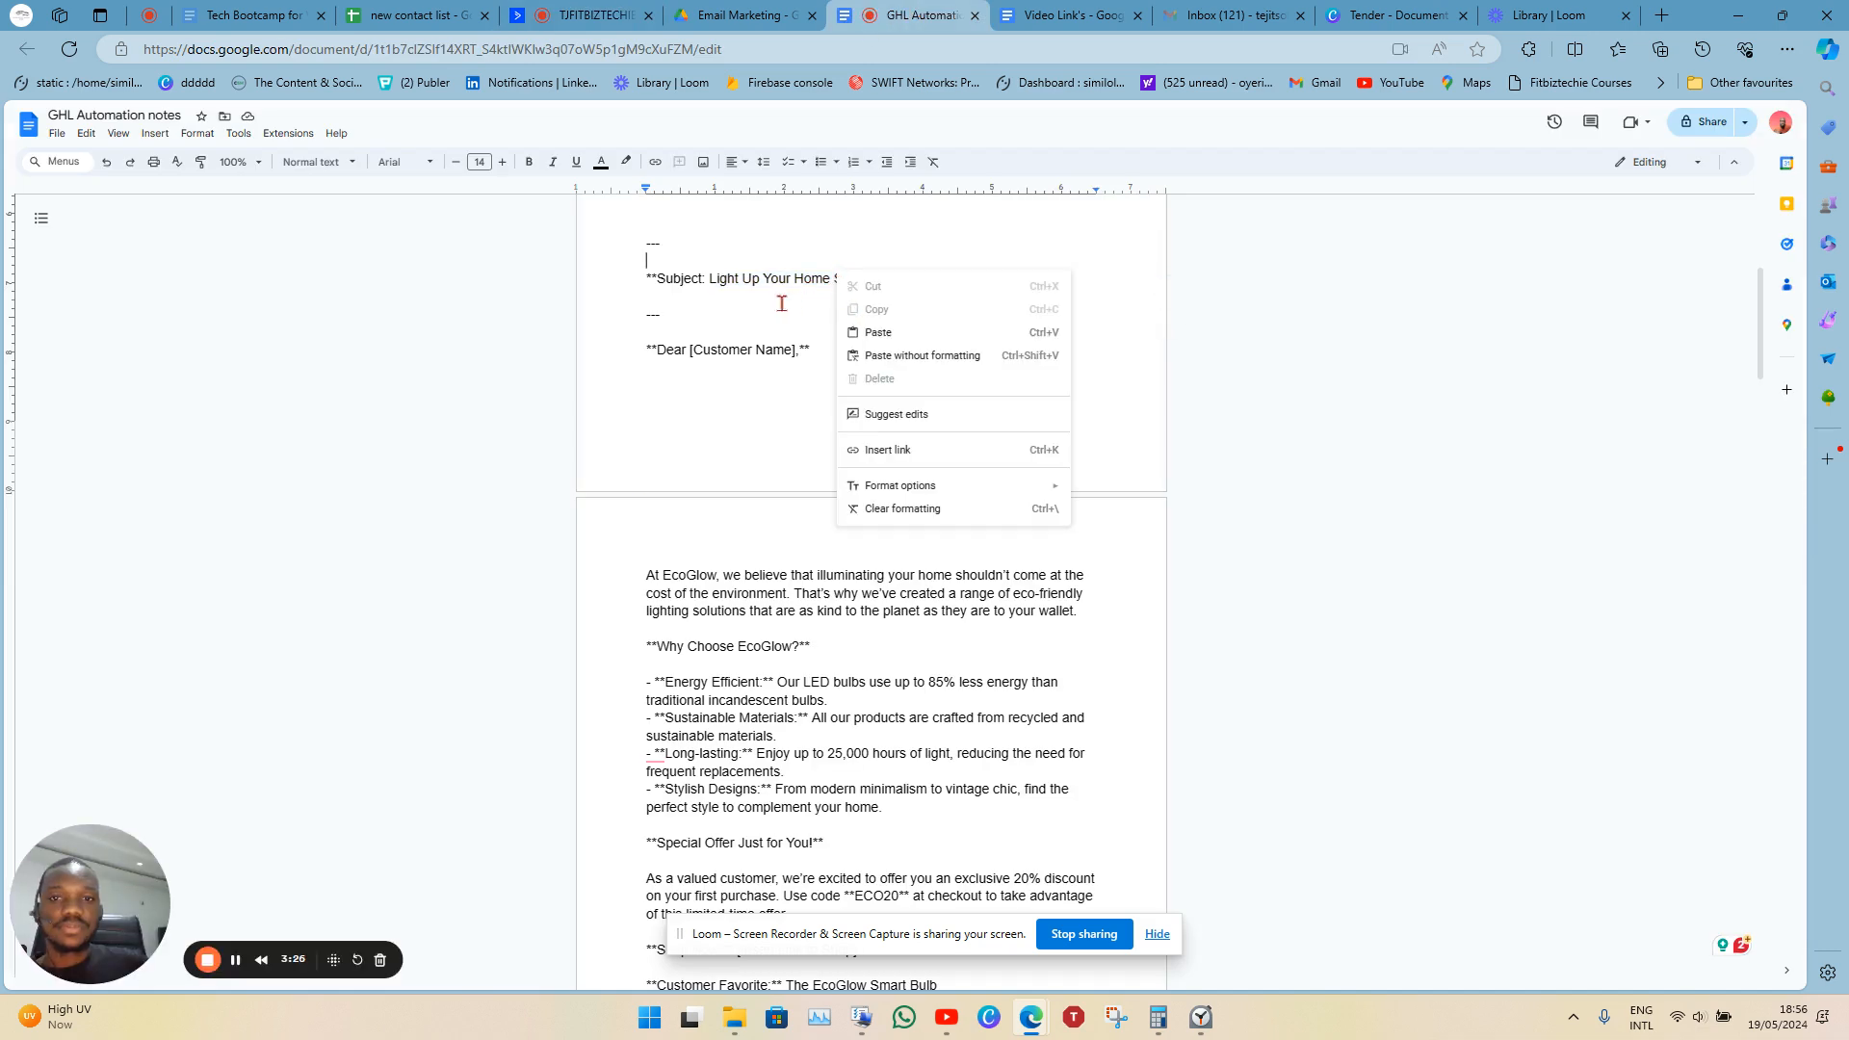
left_click_drag(712, 282, 1017, 279)
left_click(1028, 279)
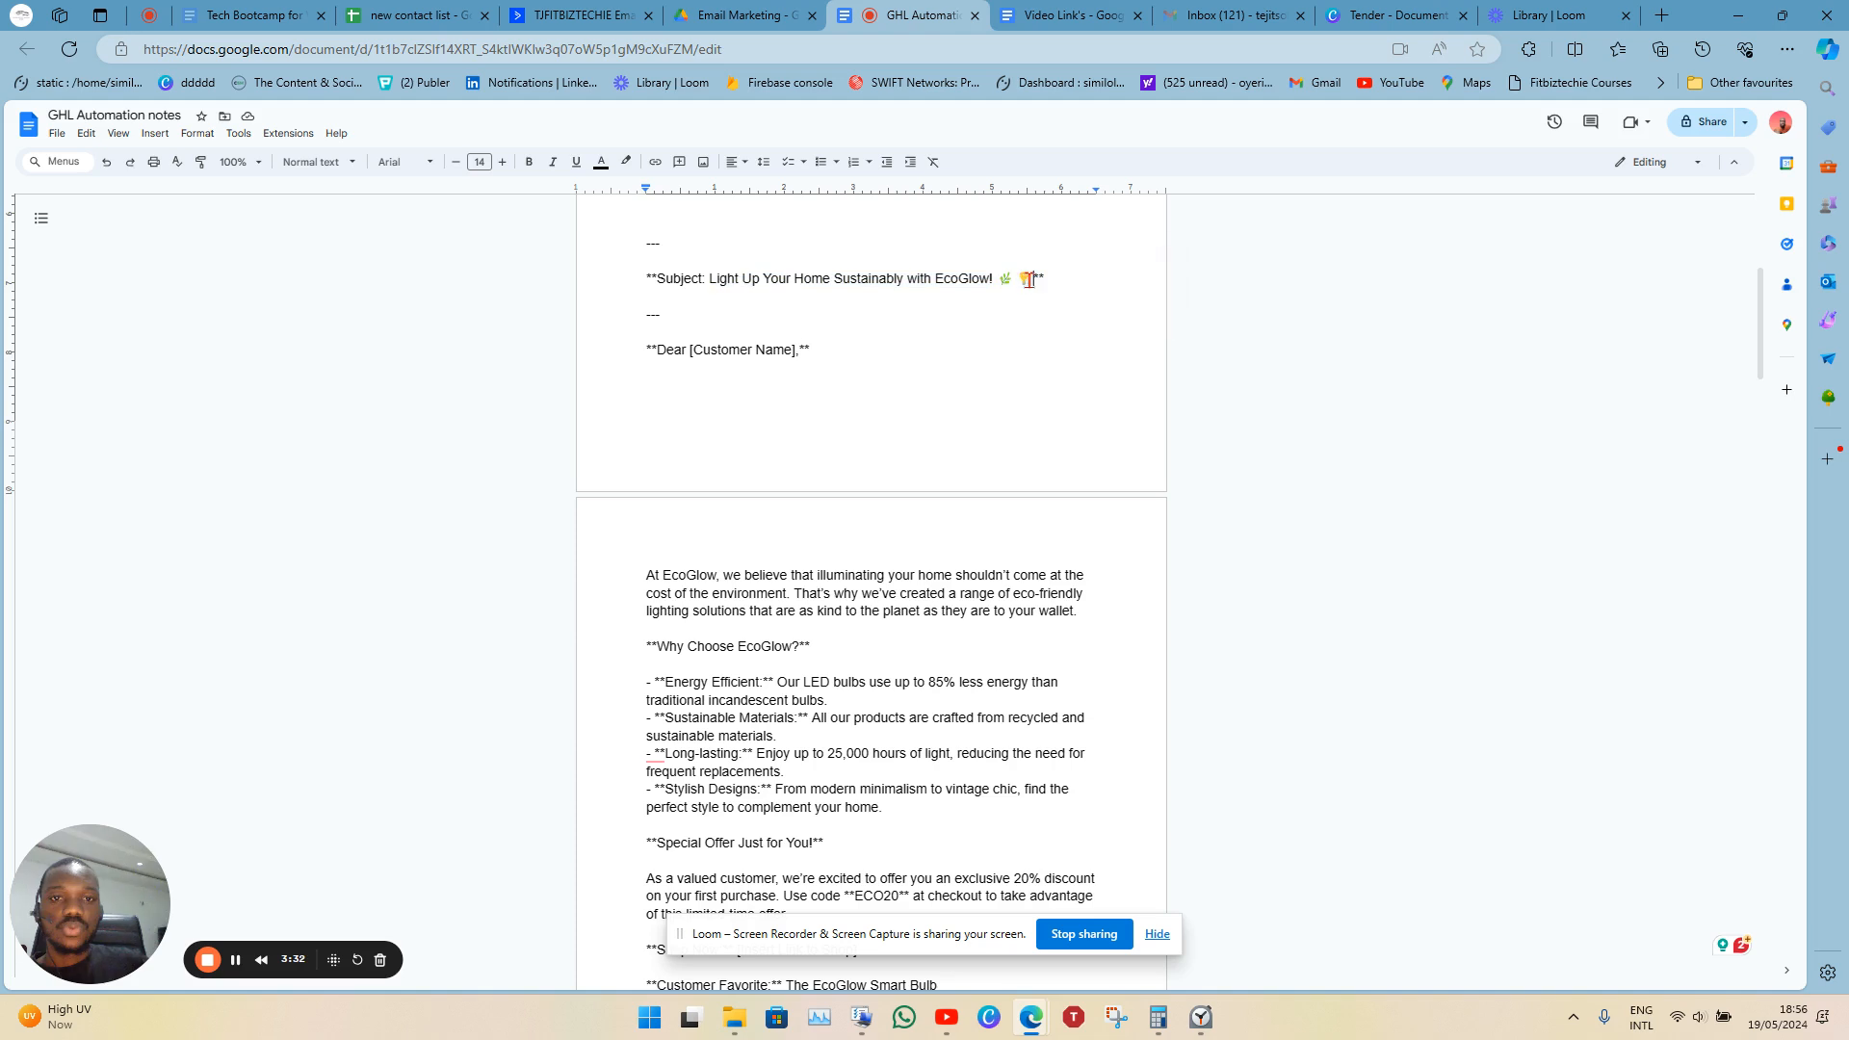
left_click_drag(1027, 279, 718, 284)
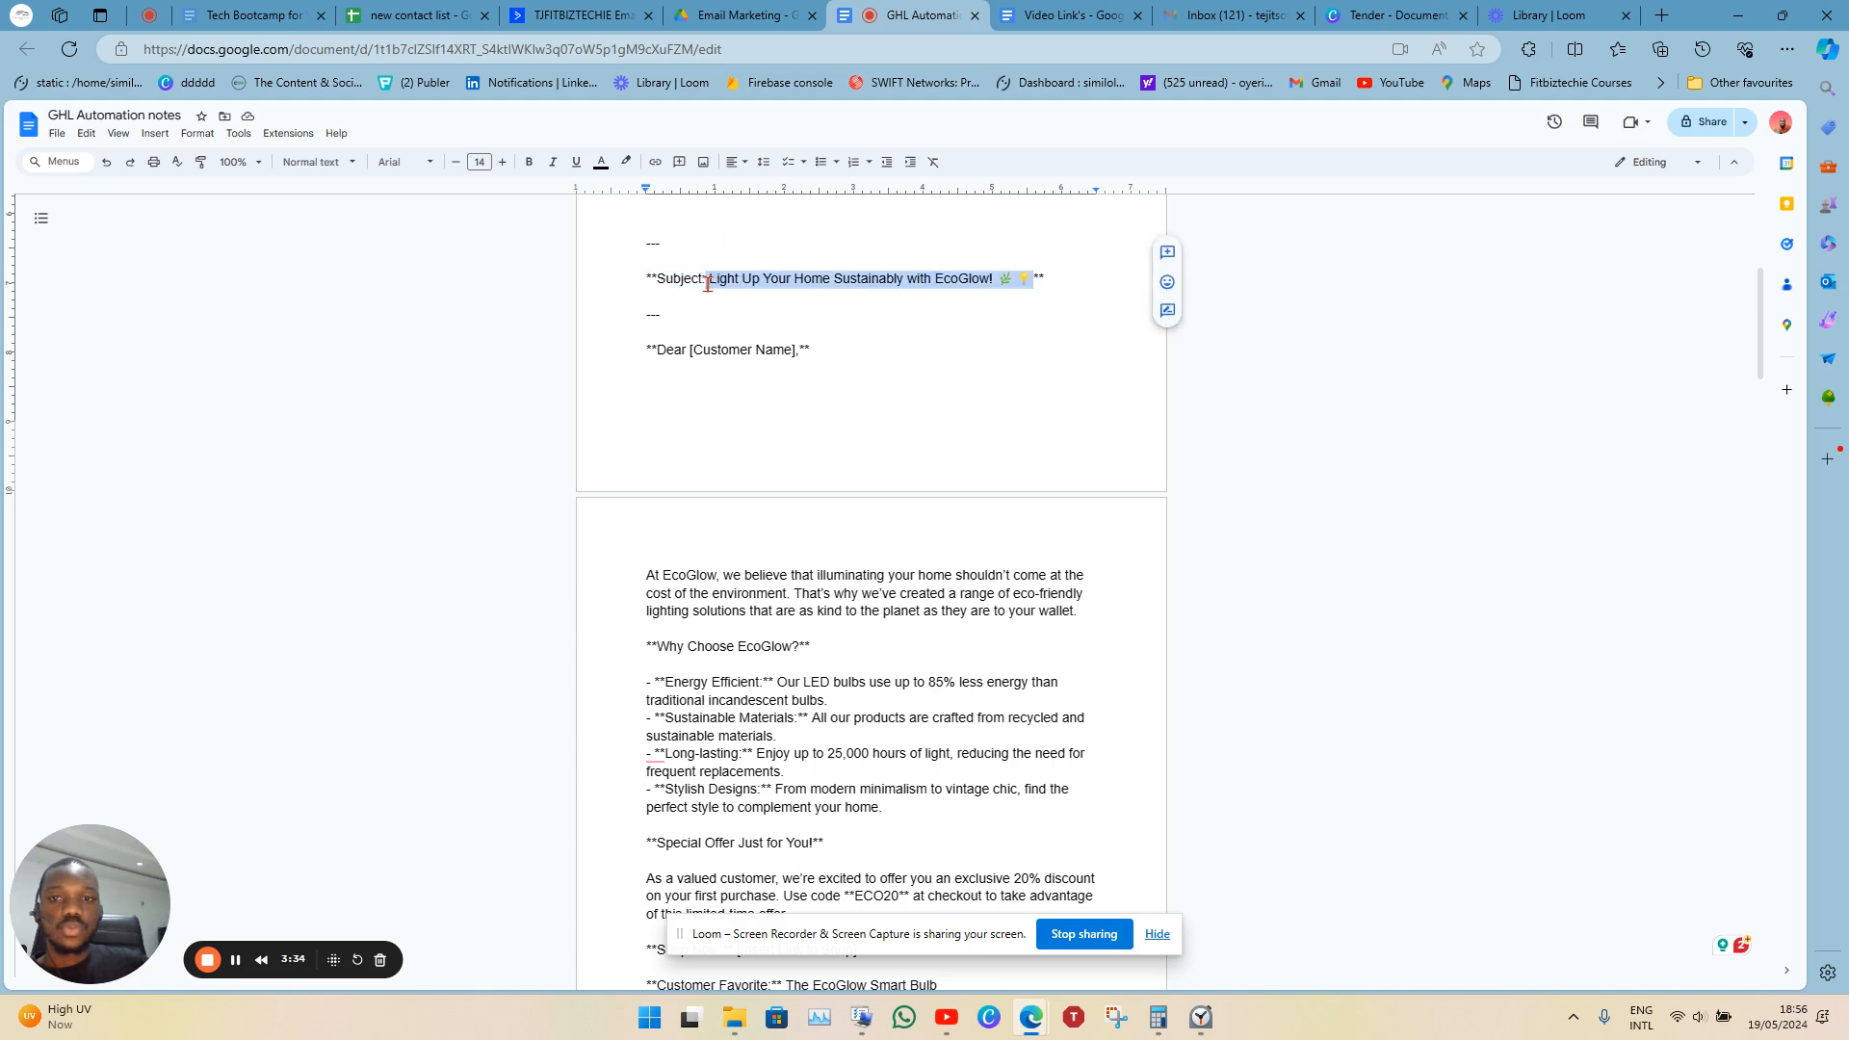
right_click(725, 286)
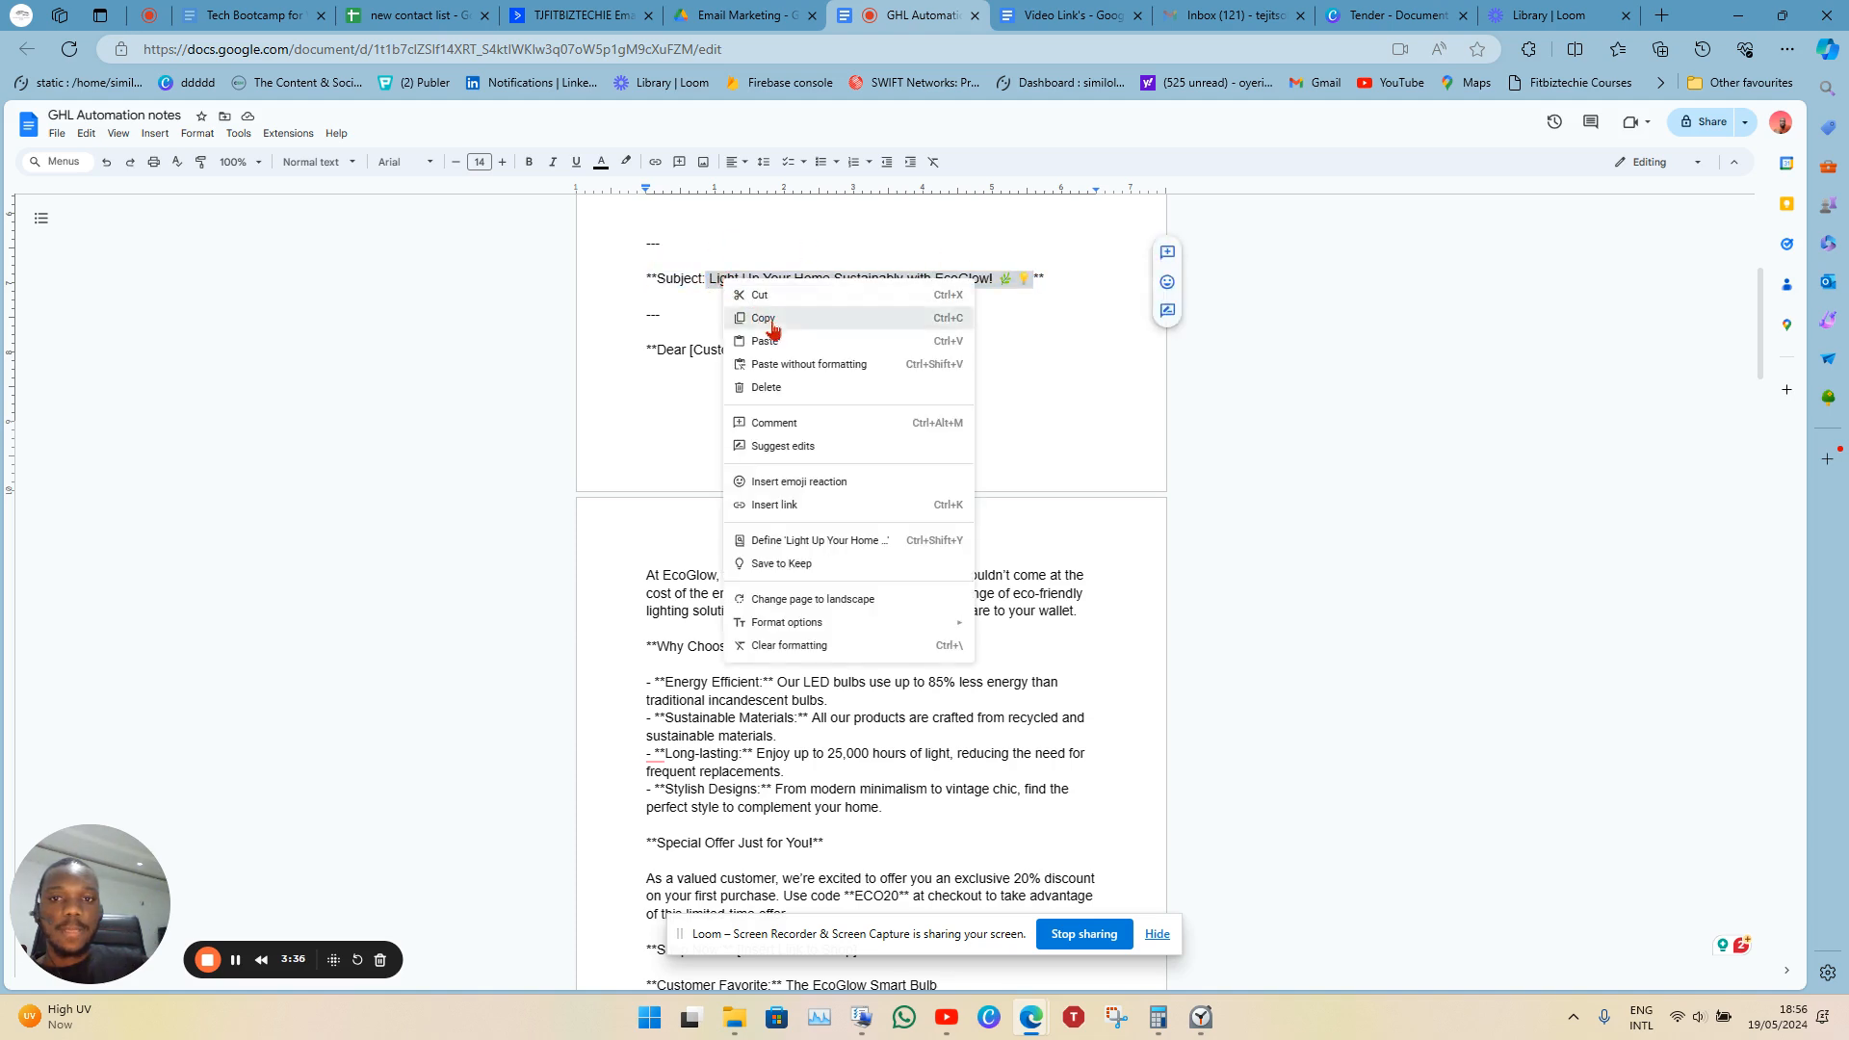
left_click(771, 321)
Select the email body text starting at "Dear [Customer Name]" in the notes, and return to the ActiveCampaign email editor.
left_click_drag(646, 355, 782, 882)
left_click(576, 17)
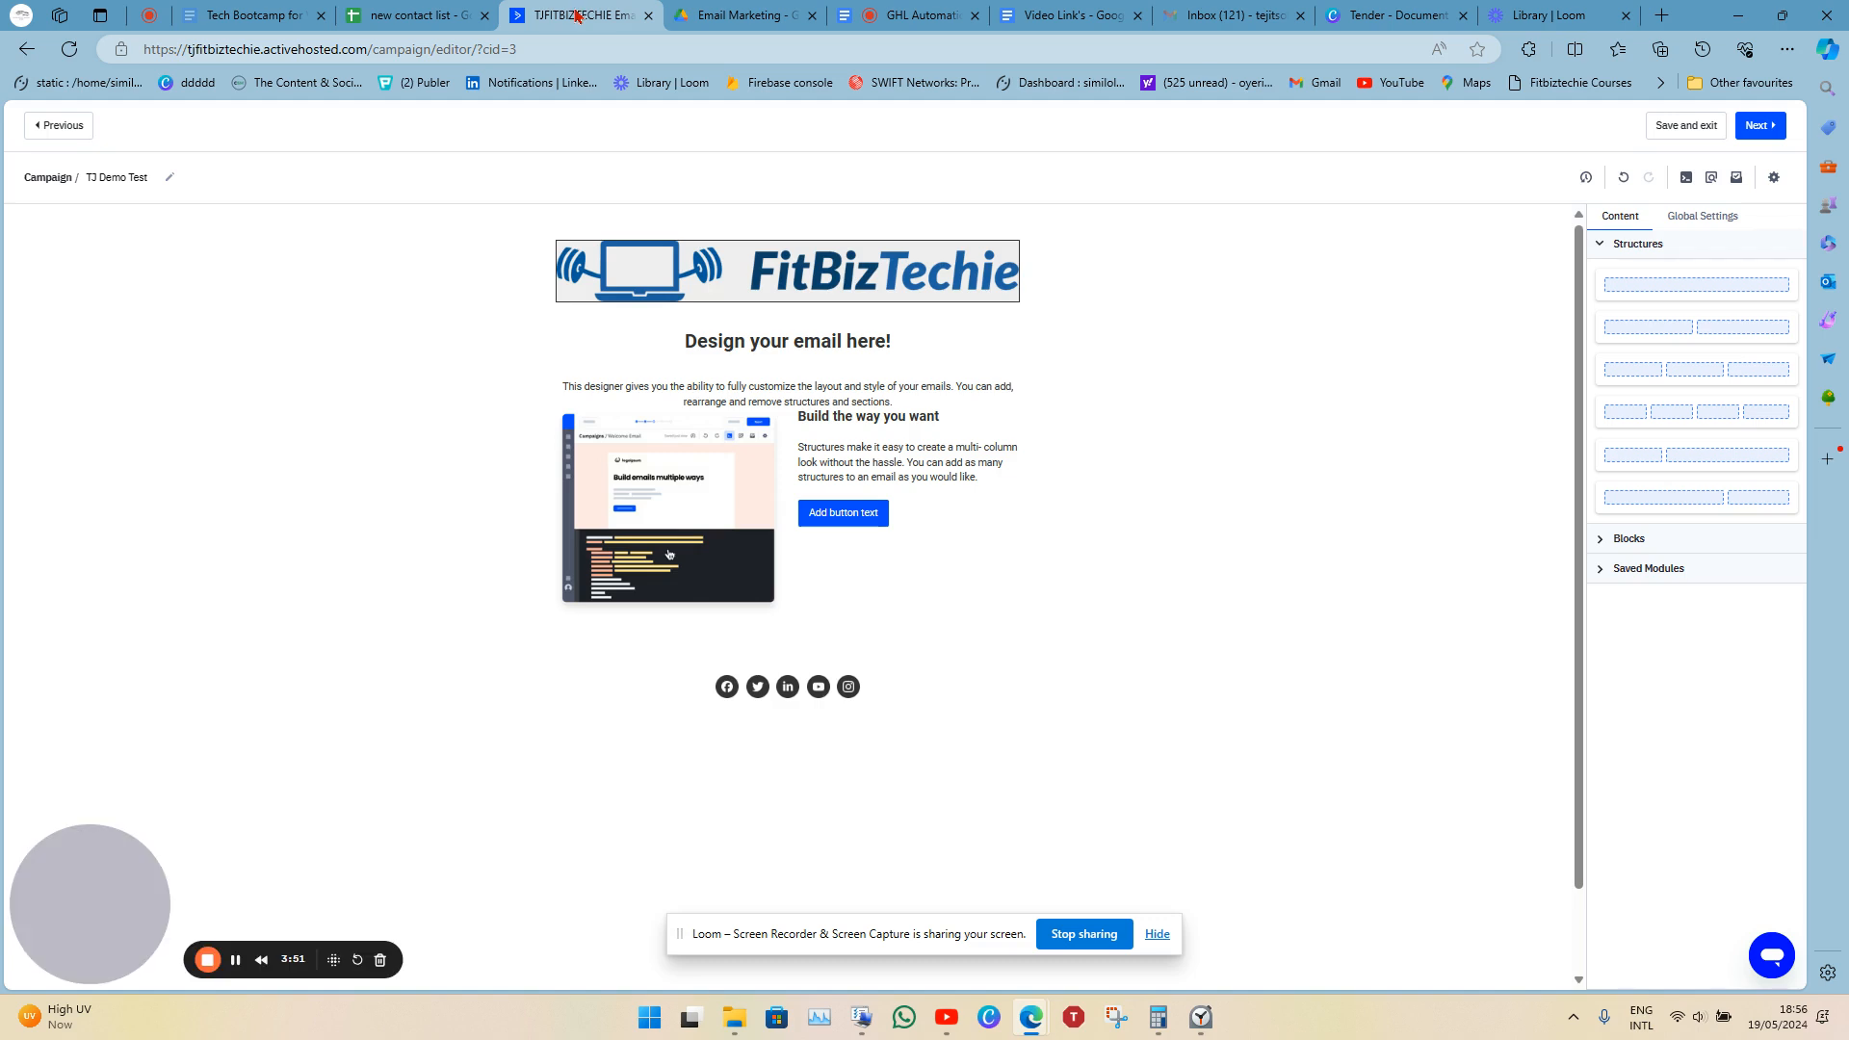
left_click(235, 960)
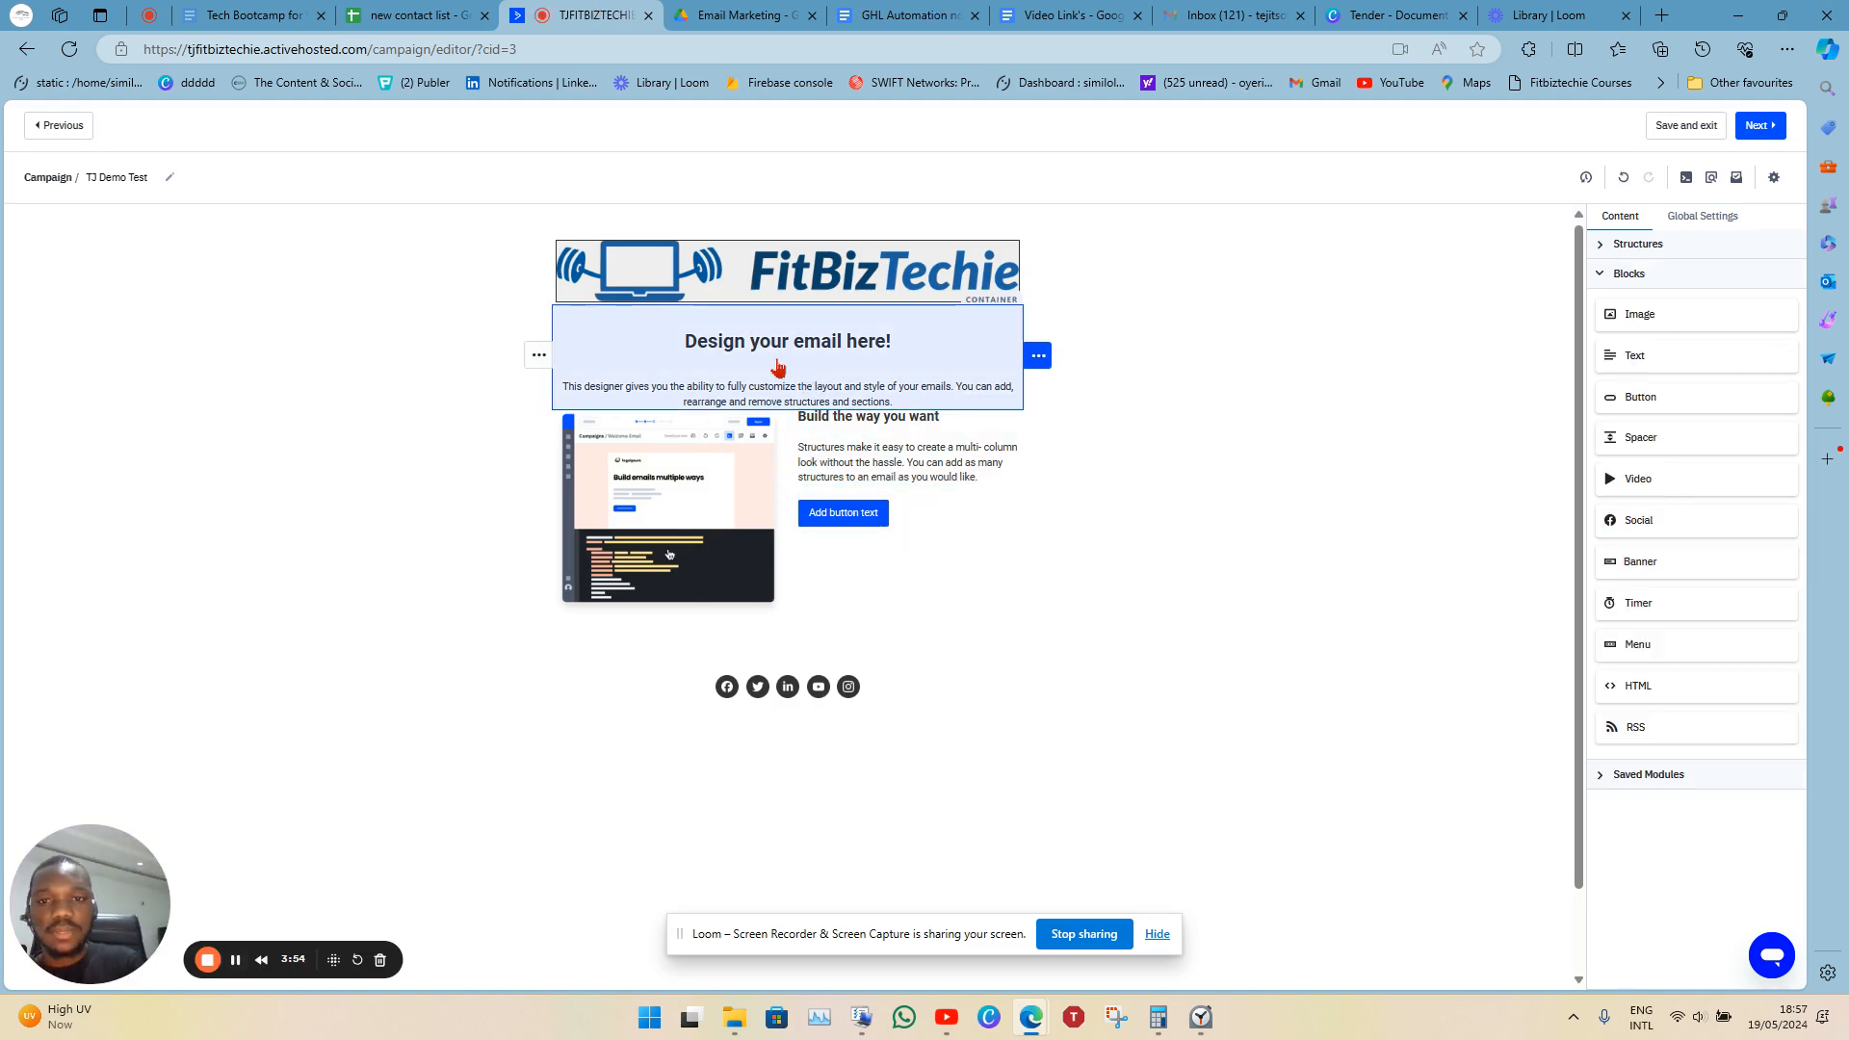
Delete the "Design your email here!" heading from the text block below the logo.
left_click(770, 361)
left_click(655, 337)
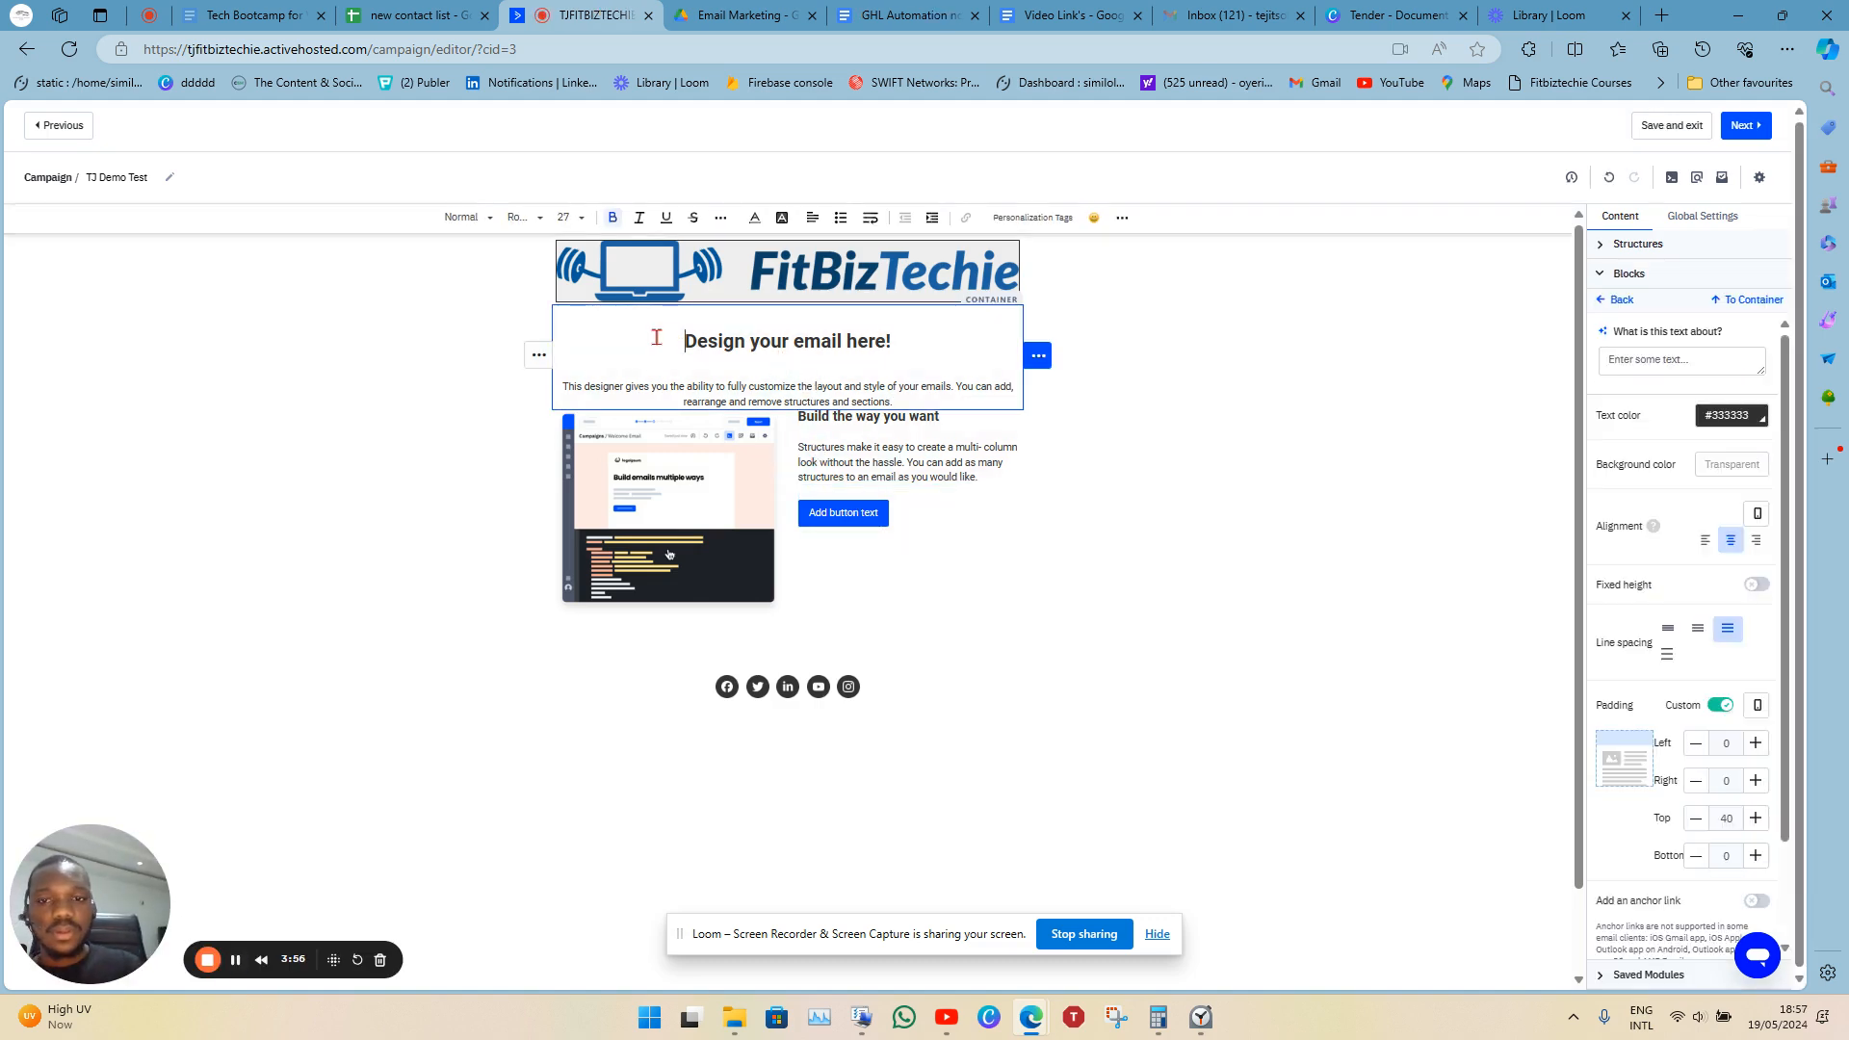
left_click_drag(655, 337, 932, 339)
key("BackSpace")
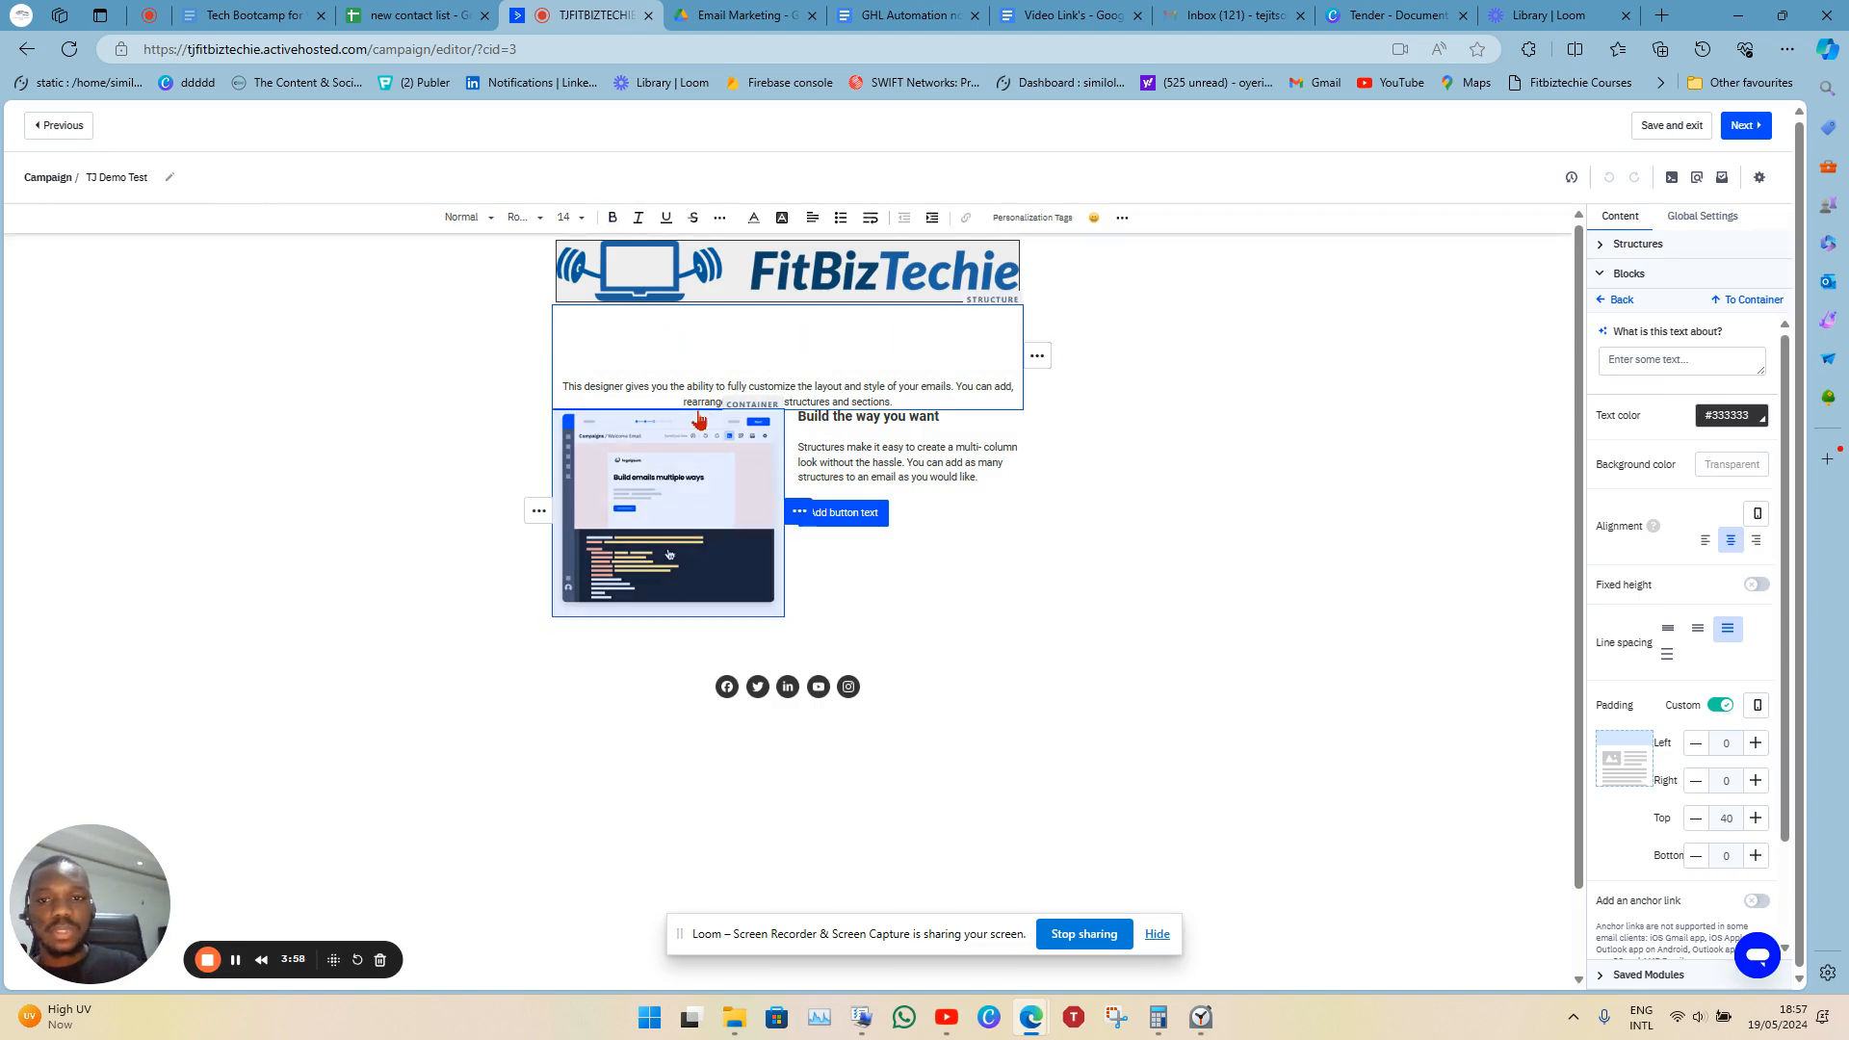
Delete the remaining designer text block below the logo and add a new text block in its place.
mouse_move(1038, 357)
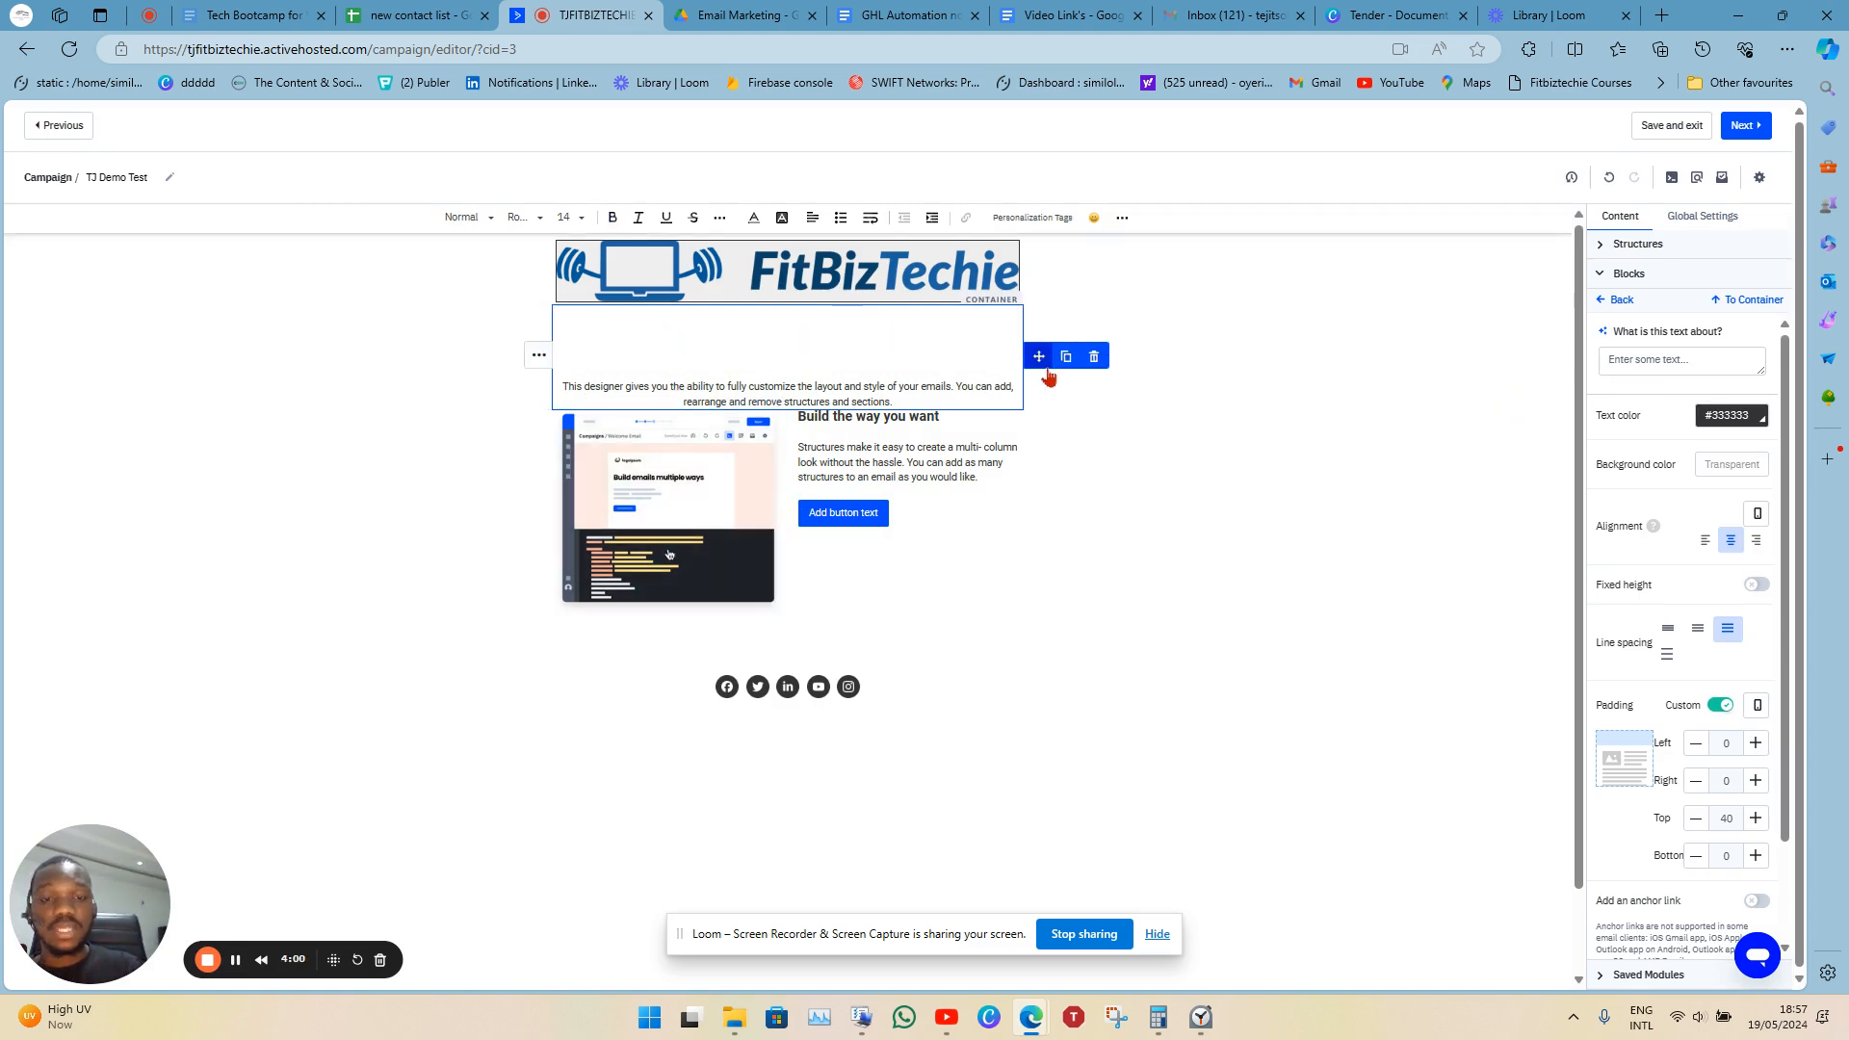
left_click(1094, 358)
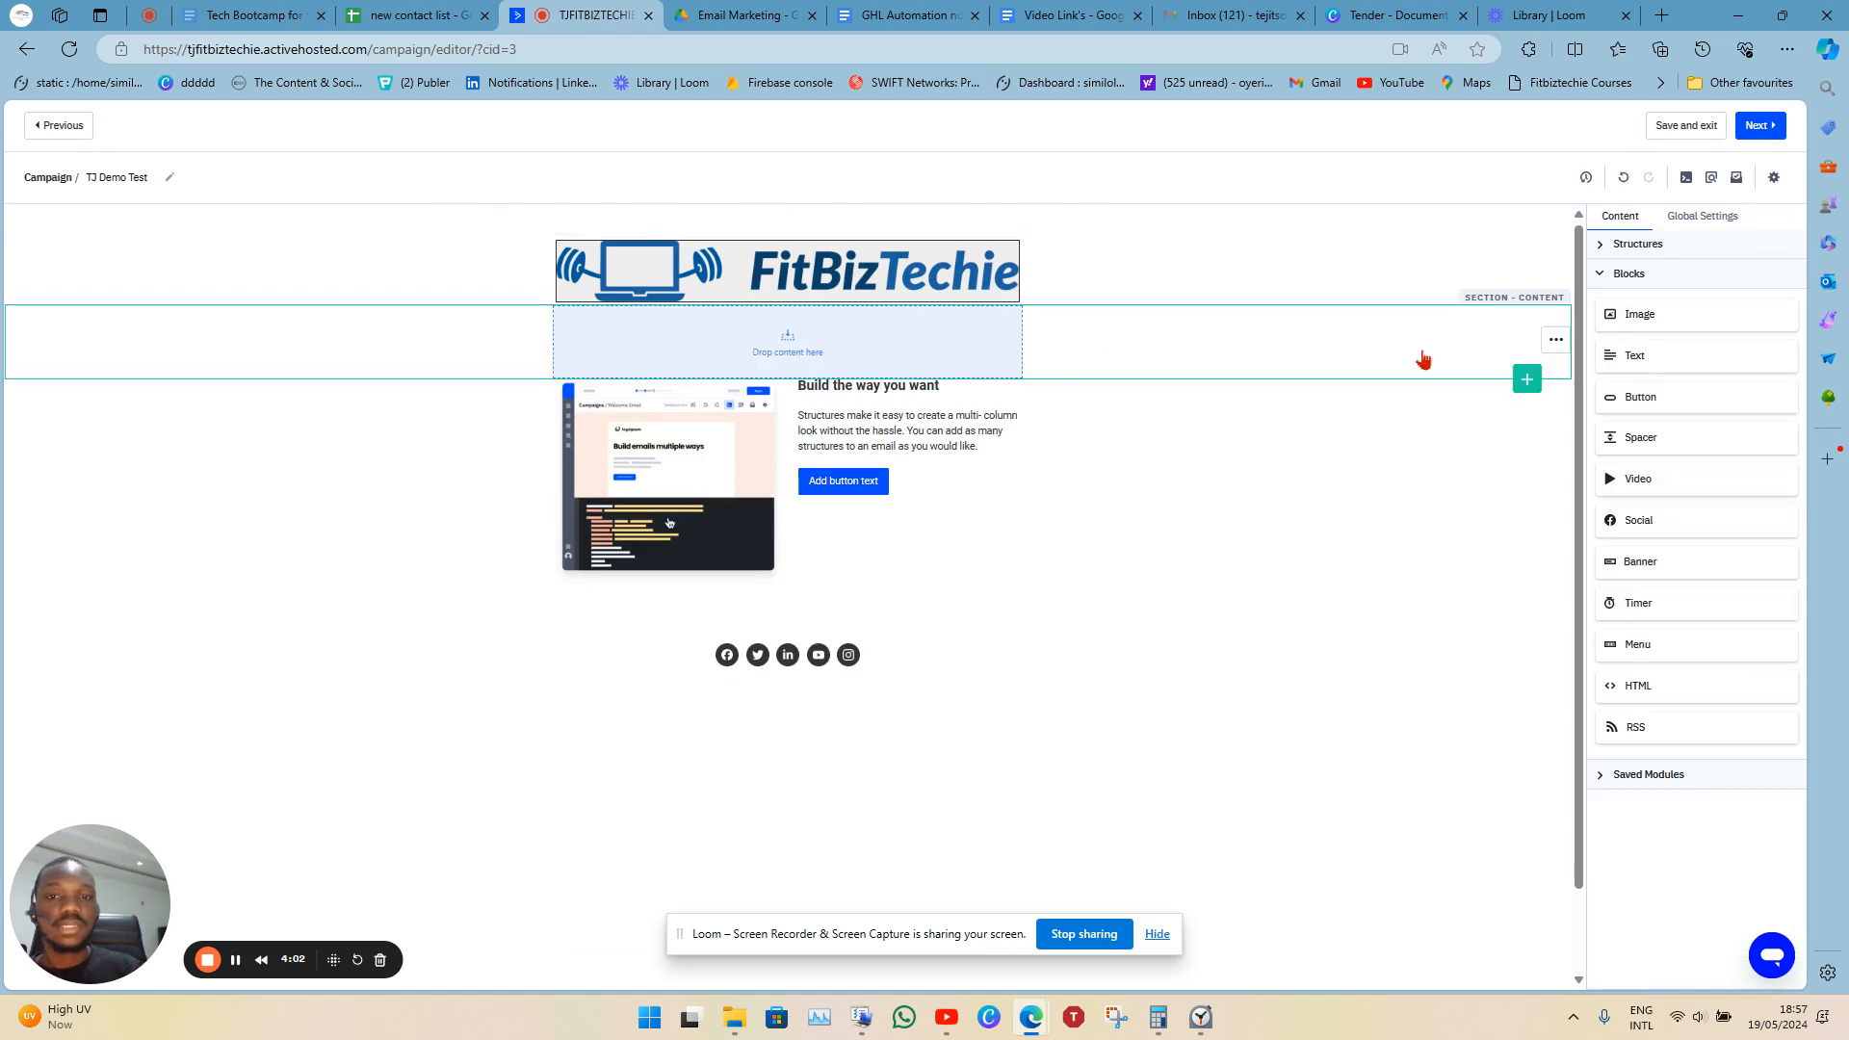
mouse_move(1712, 371)
left_mouse_down()
mouse_move(882, 289)
mouse_move(761, 337)
mouse_move(778, 339)
left_mouse_up()
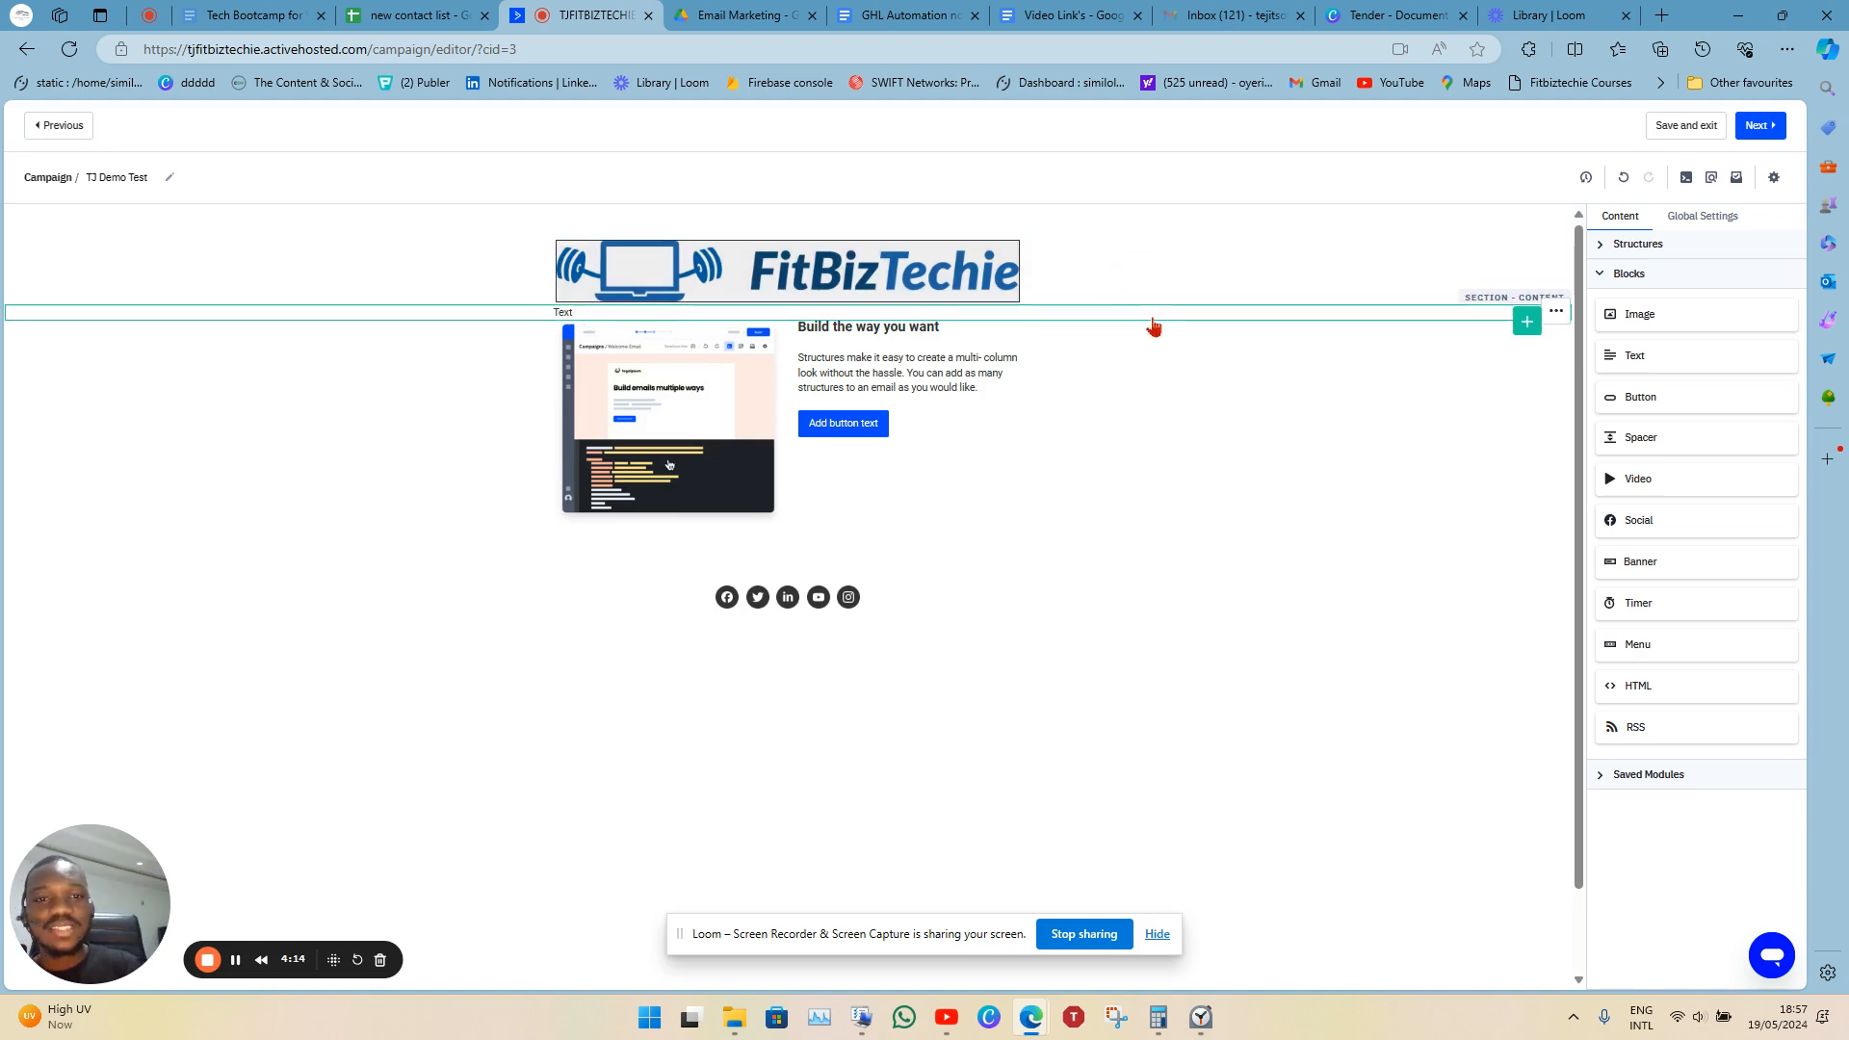
Set the border width on all sides of the new text block's section to 10.
left_click(1156, 324)
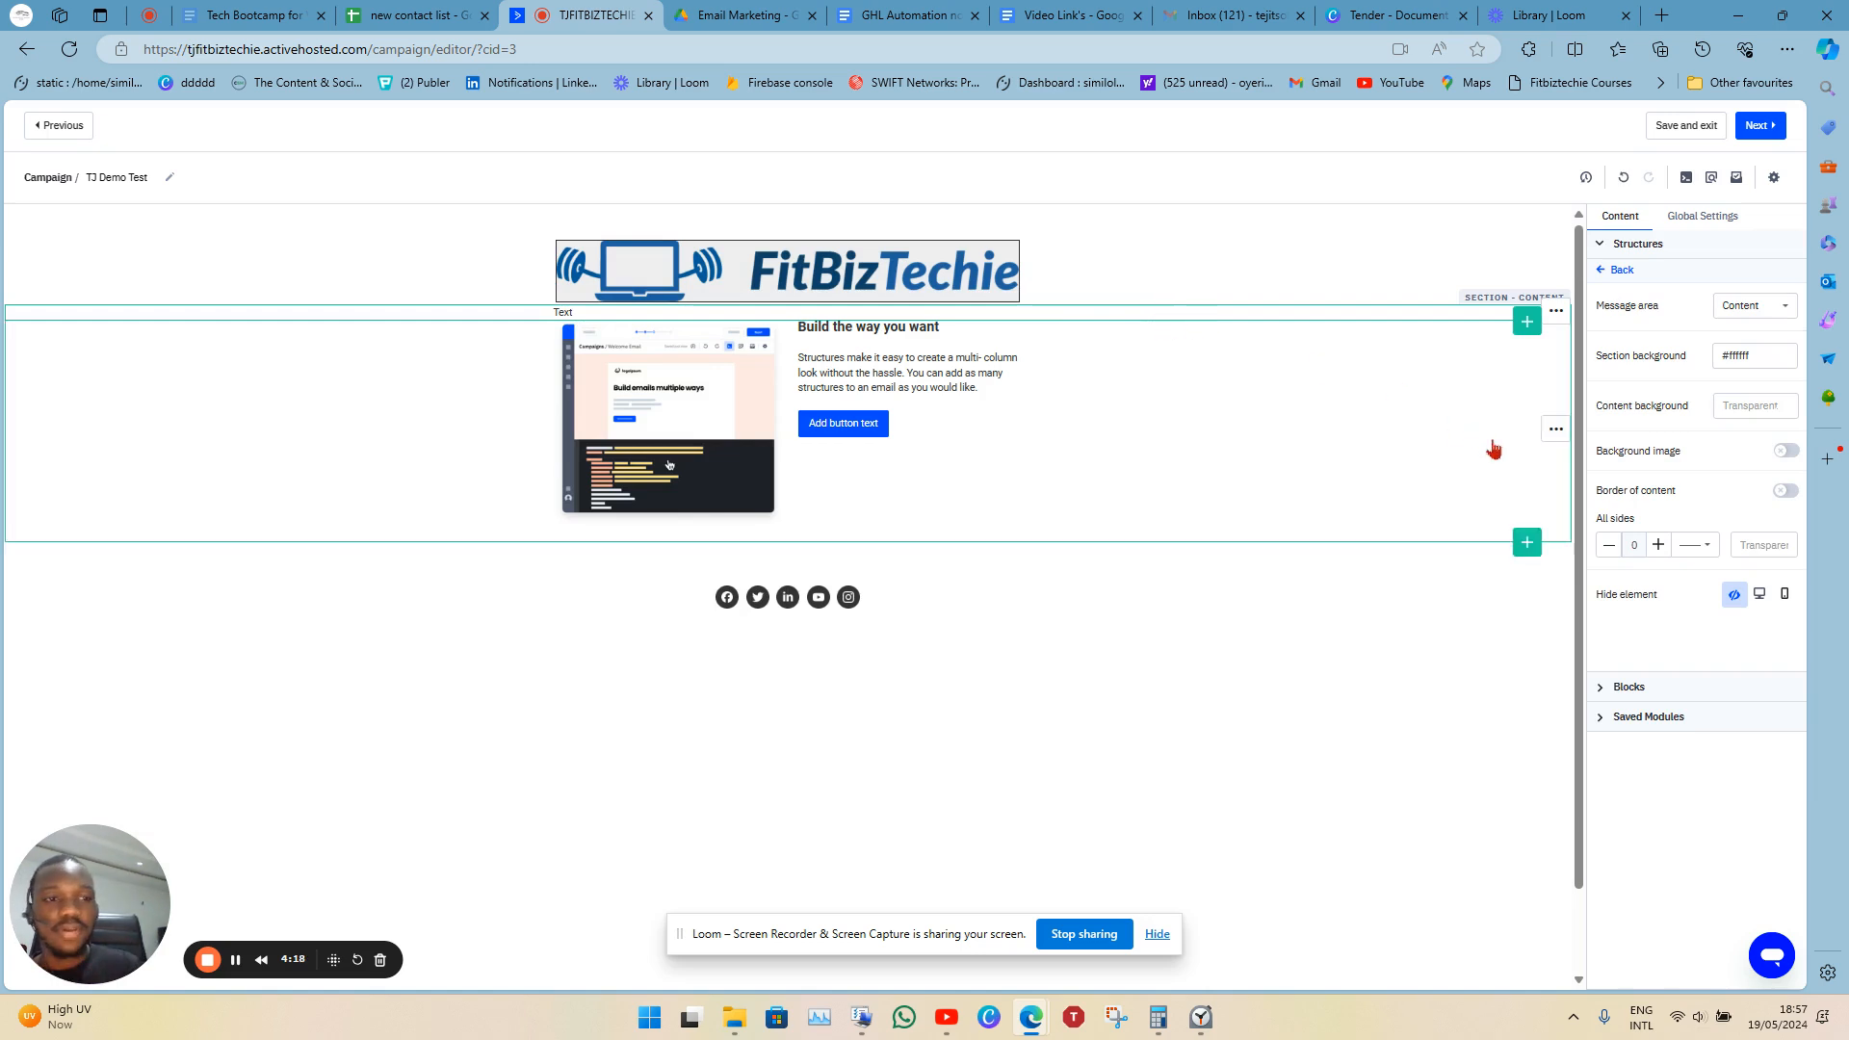
left_click(1637, 545)
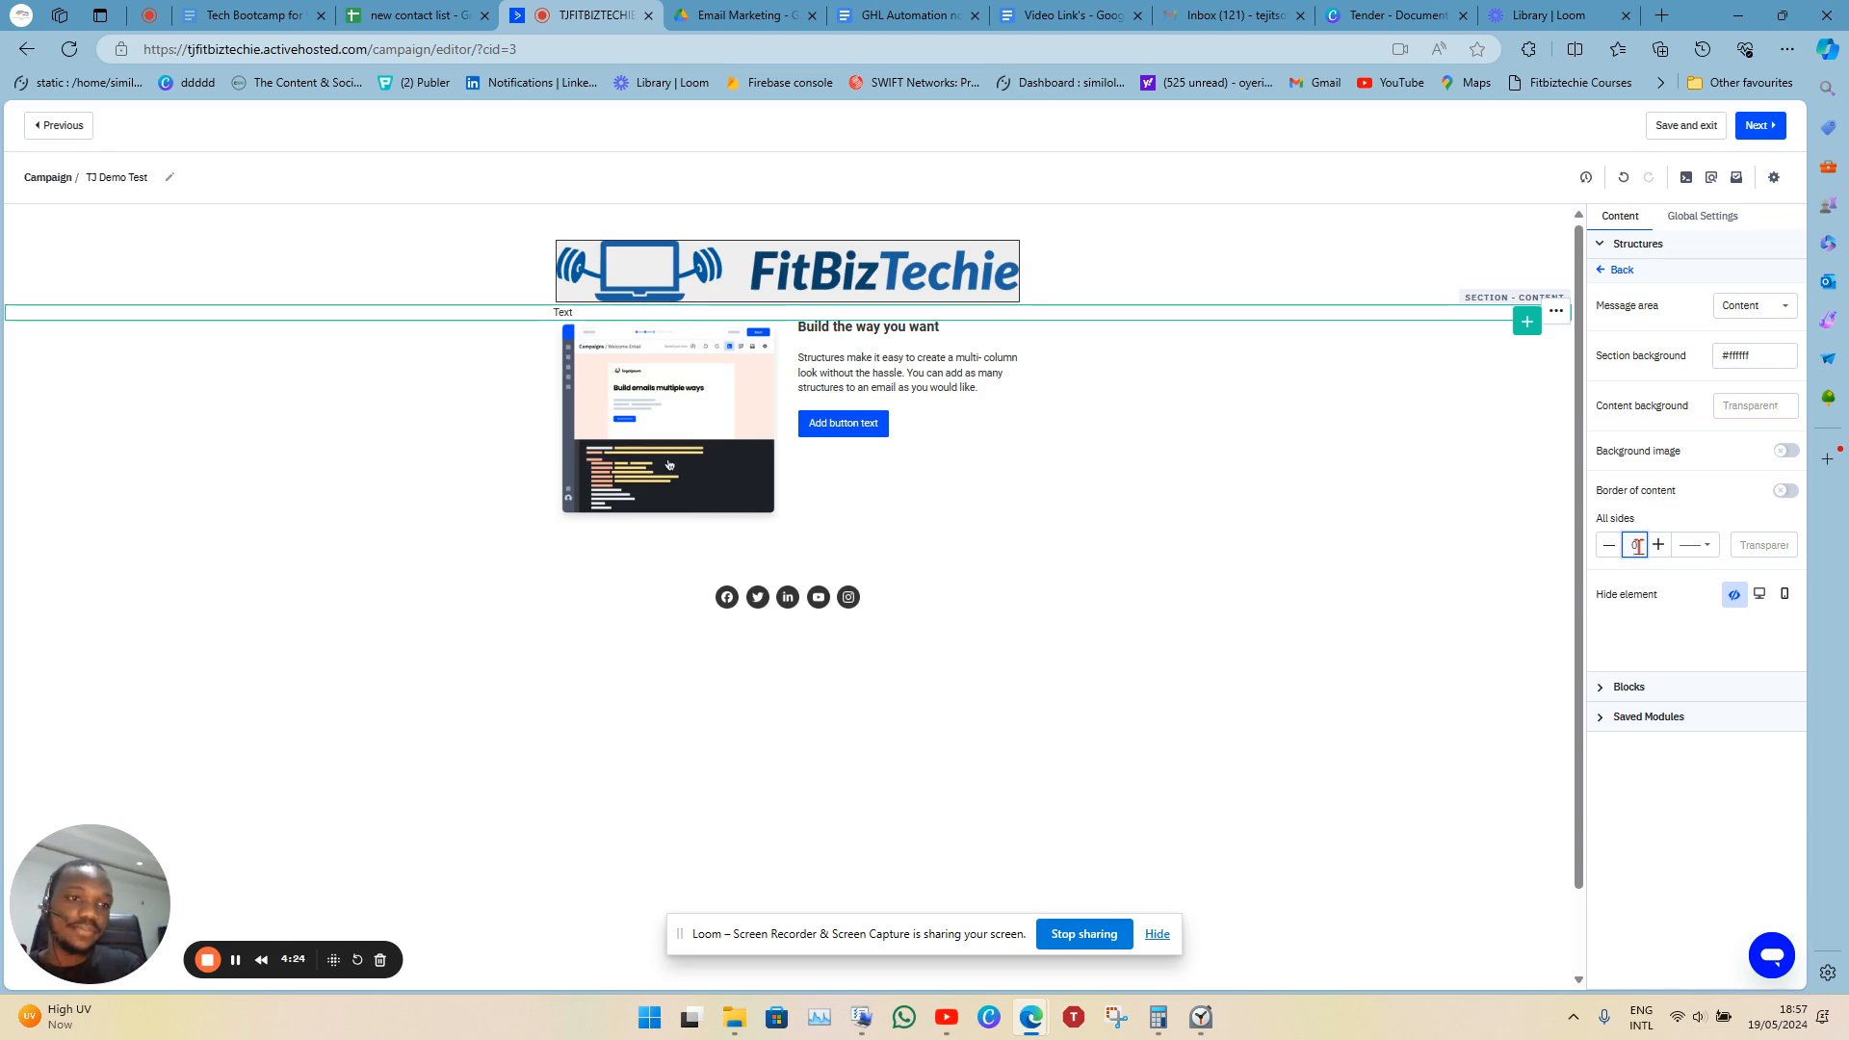
left_click(1651, 552)
left_click(1651, 552)
left_click(1651, 551)
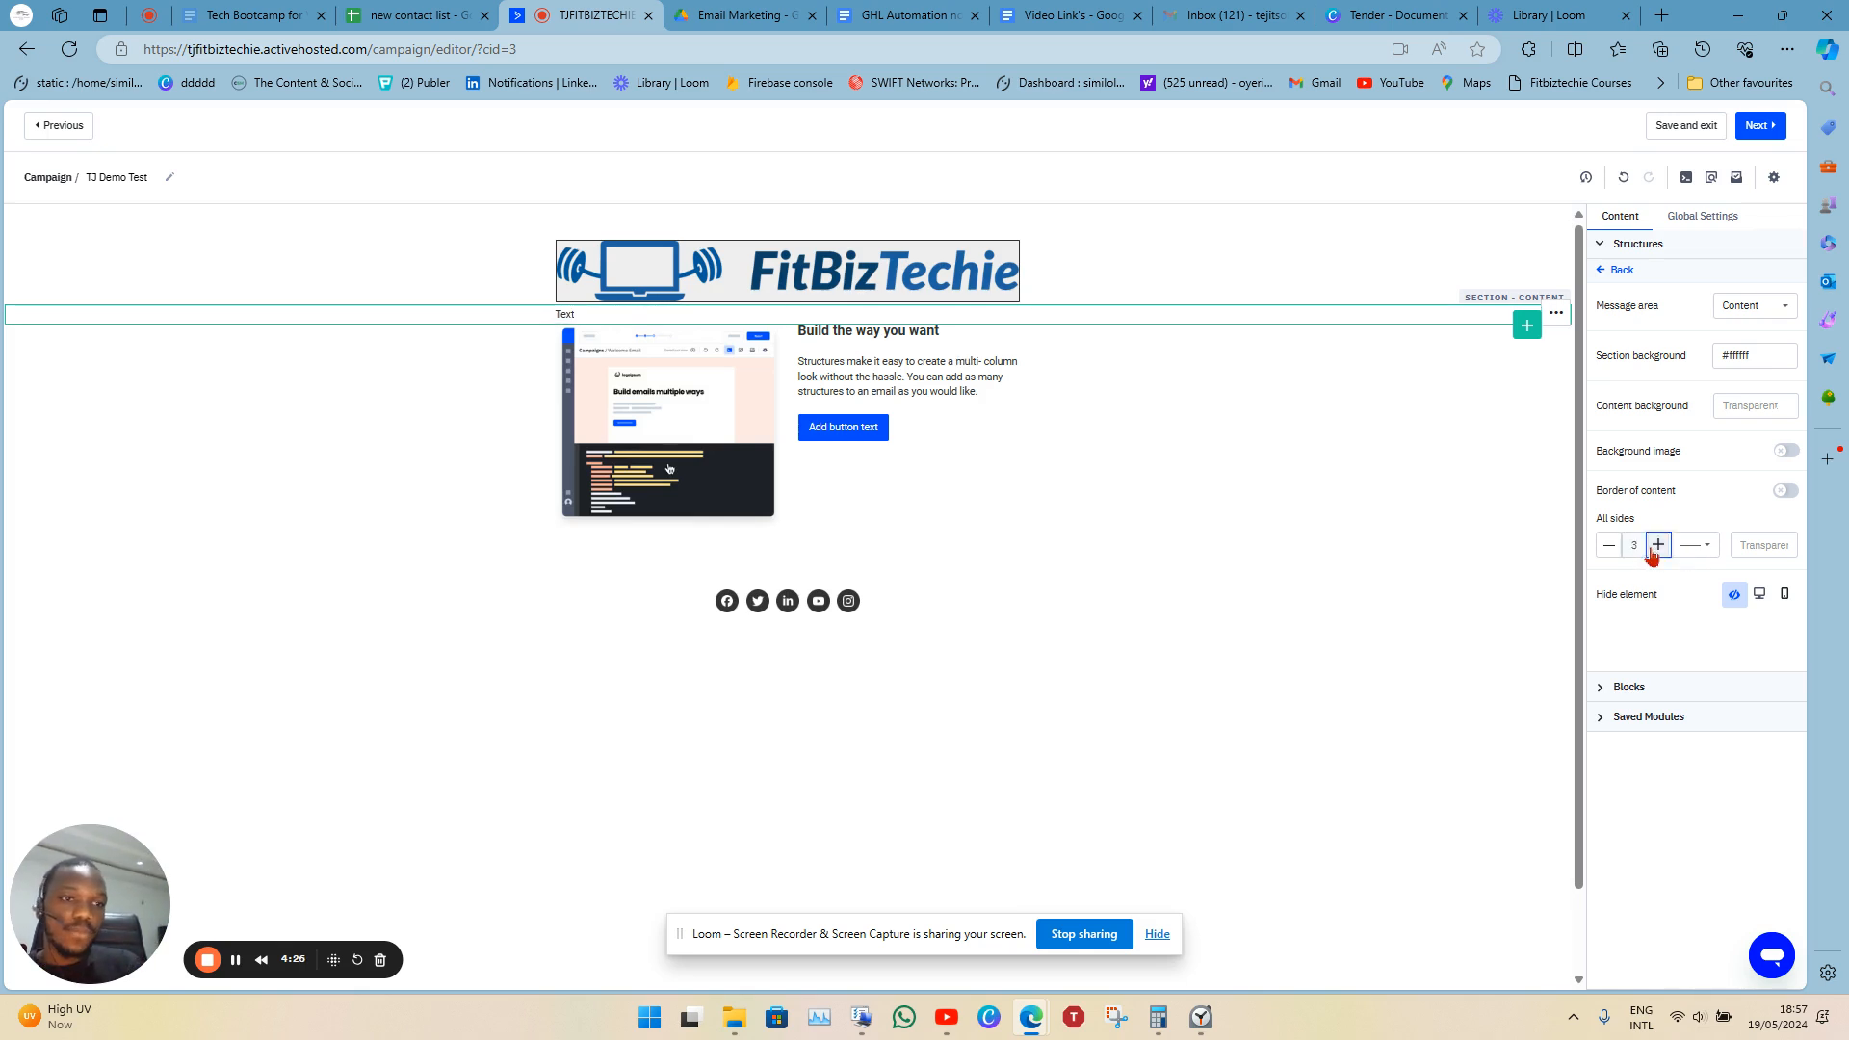
left_click(1652, 553)
left_click(1652, 552)
left_click(1652, 553)
left_click(1652, 552)
left_click(1652, 553)
left_click(1652, 553)
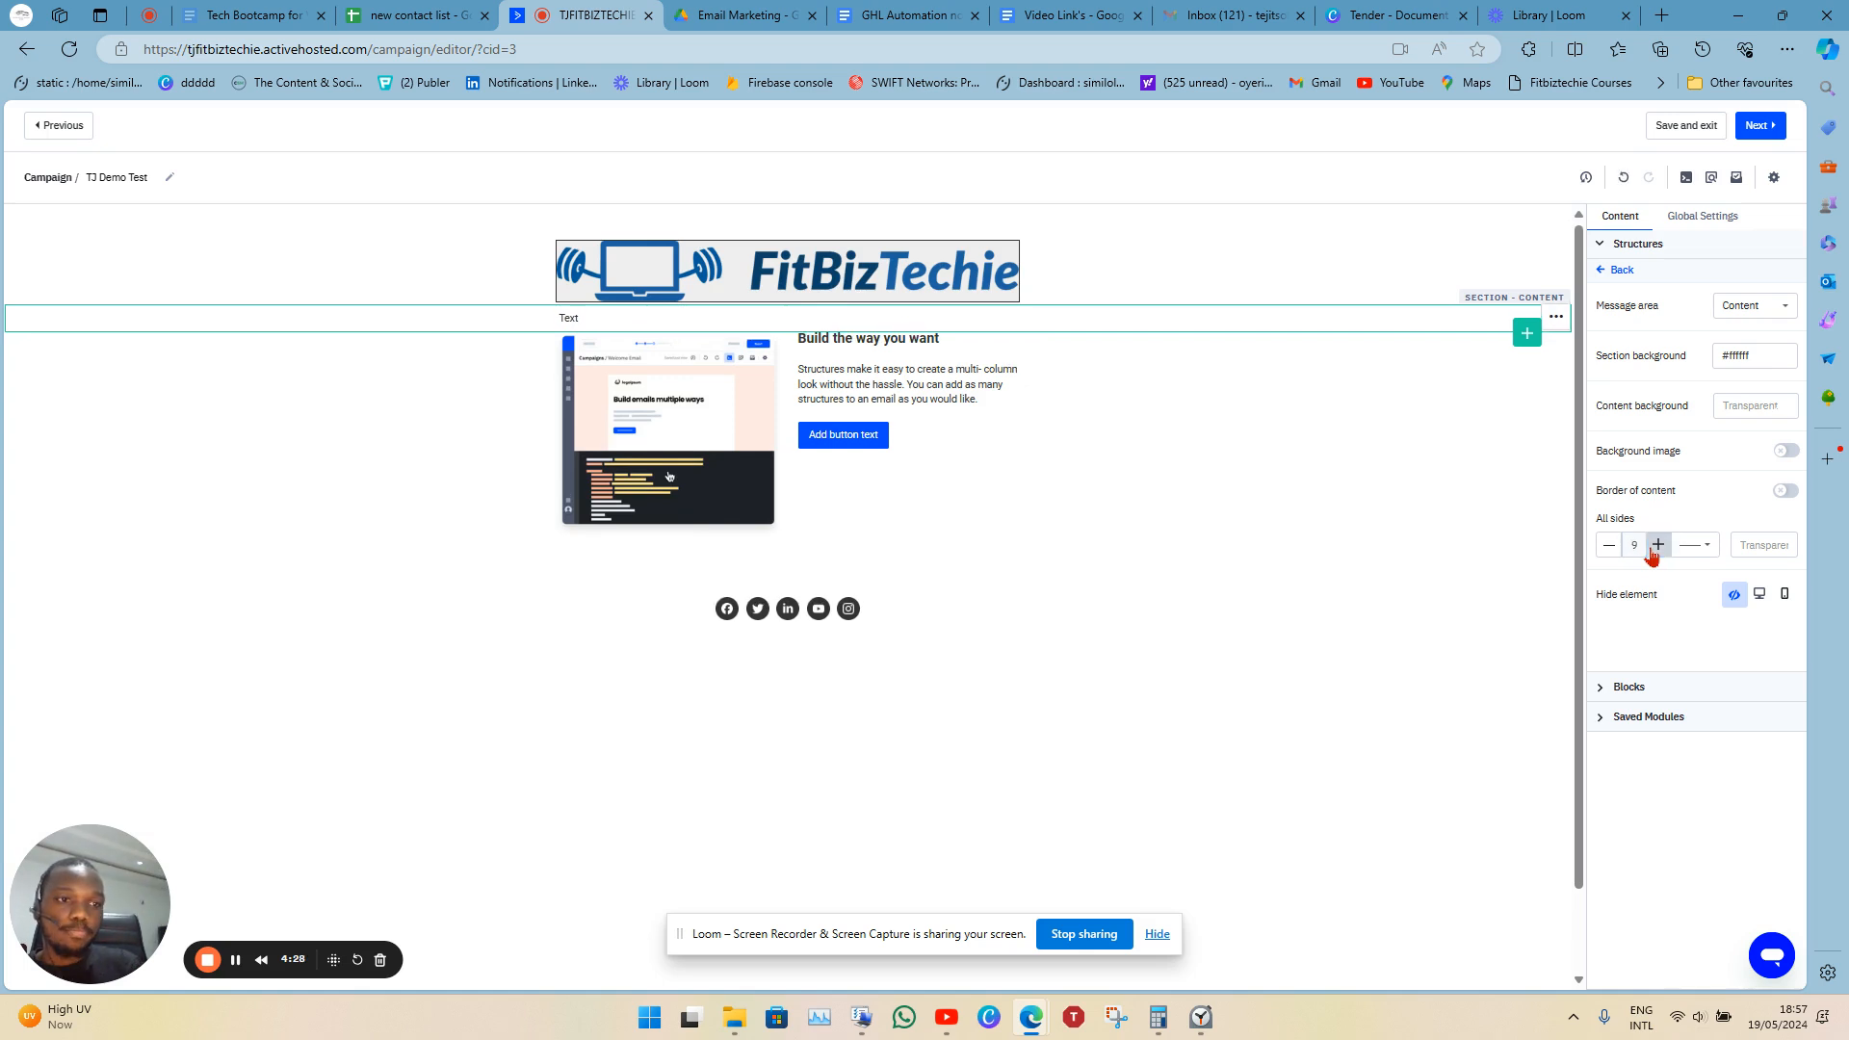
left_click(1653, 552)
left_click(1718, 545)
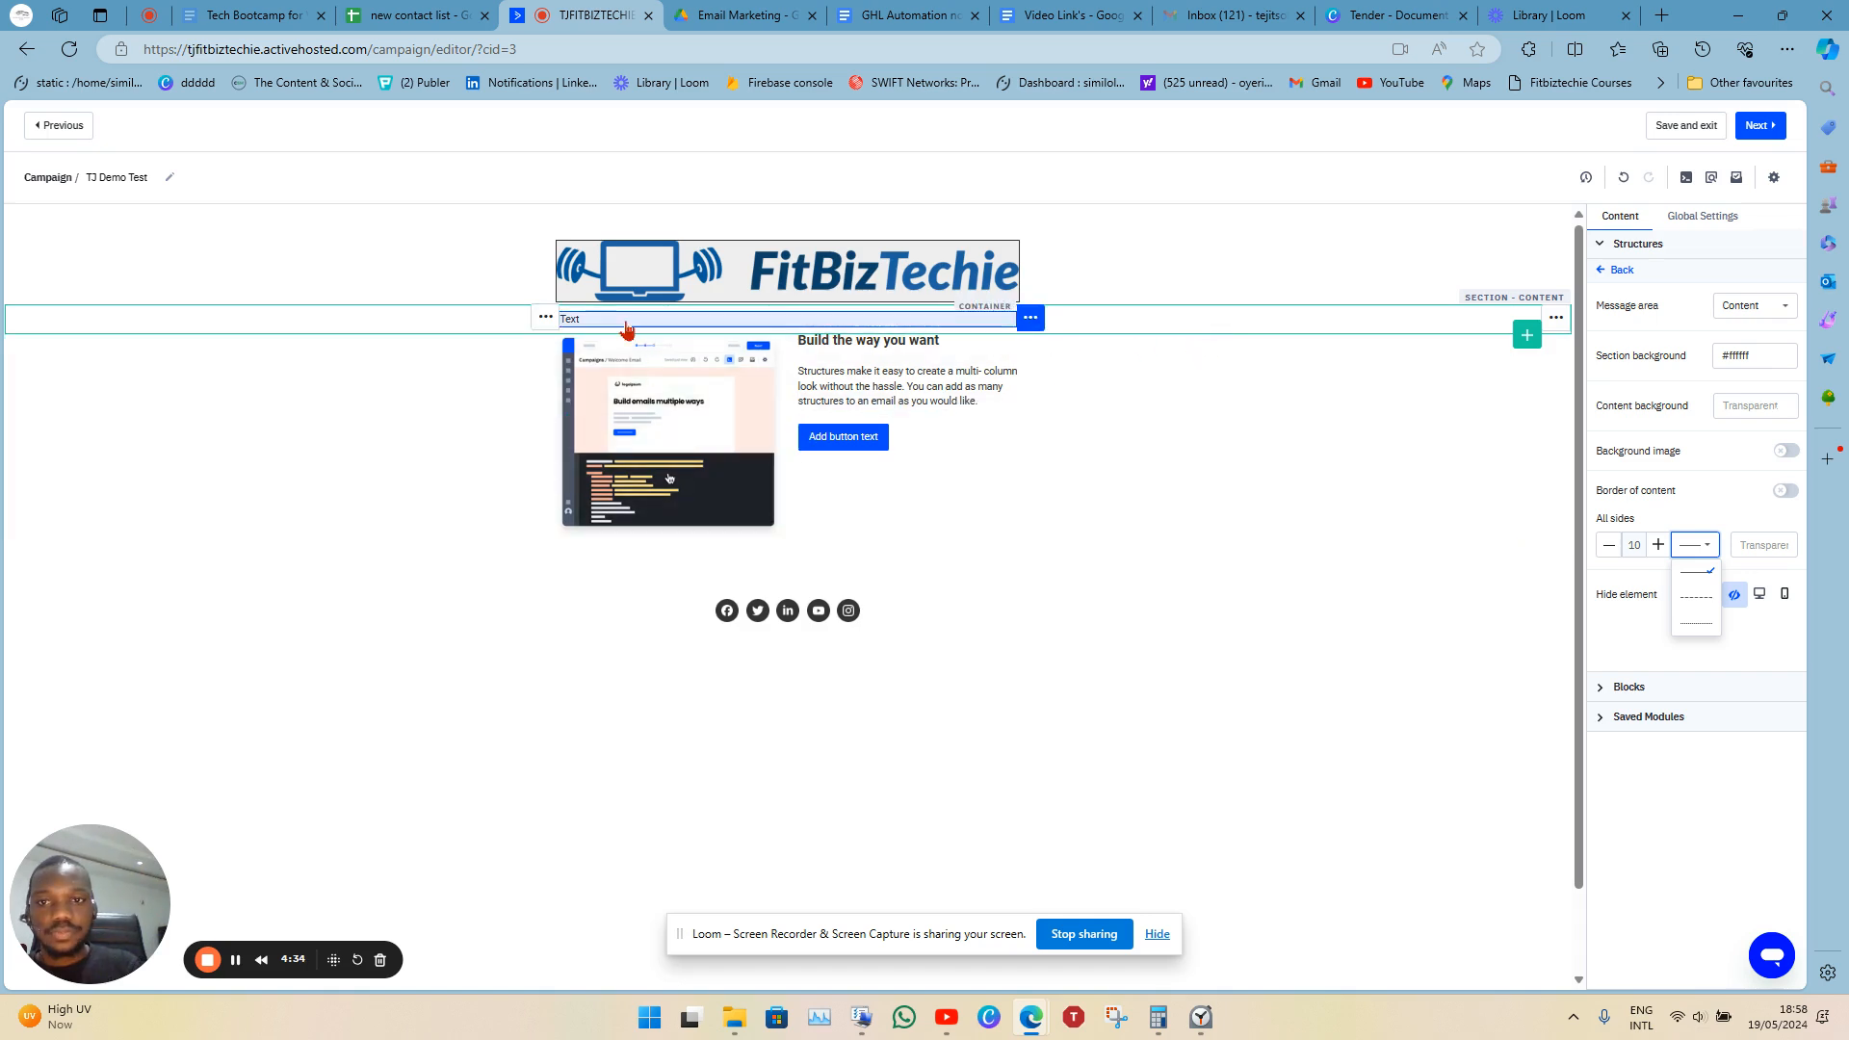
Set the font size of the placeholder word "Text" in the new block to 19.
left_click(626, 321)
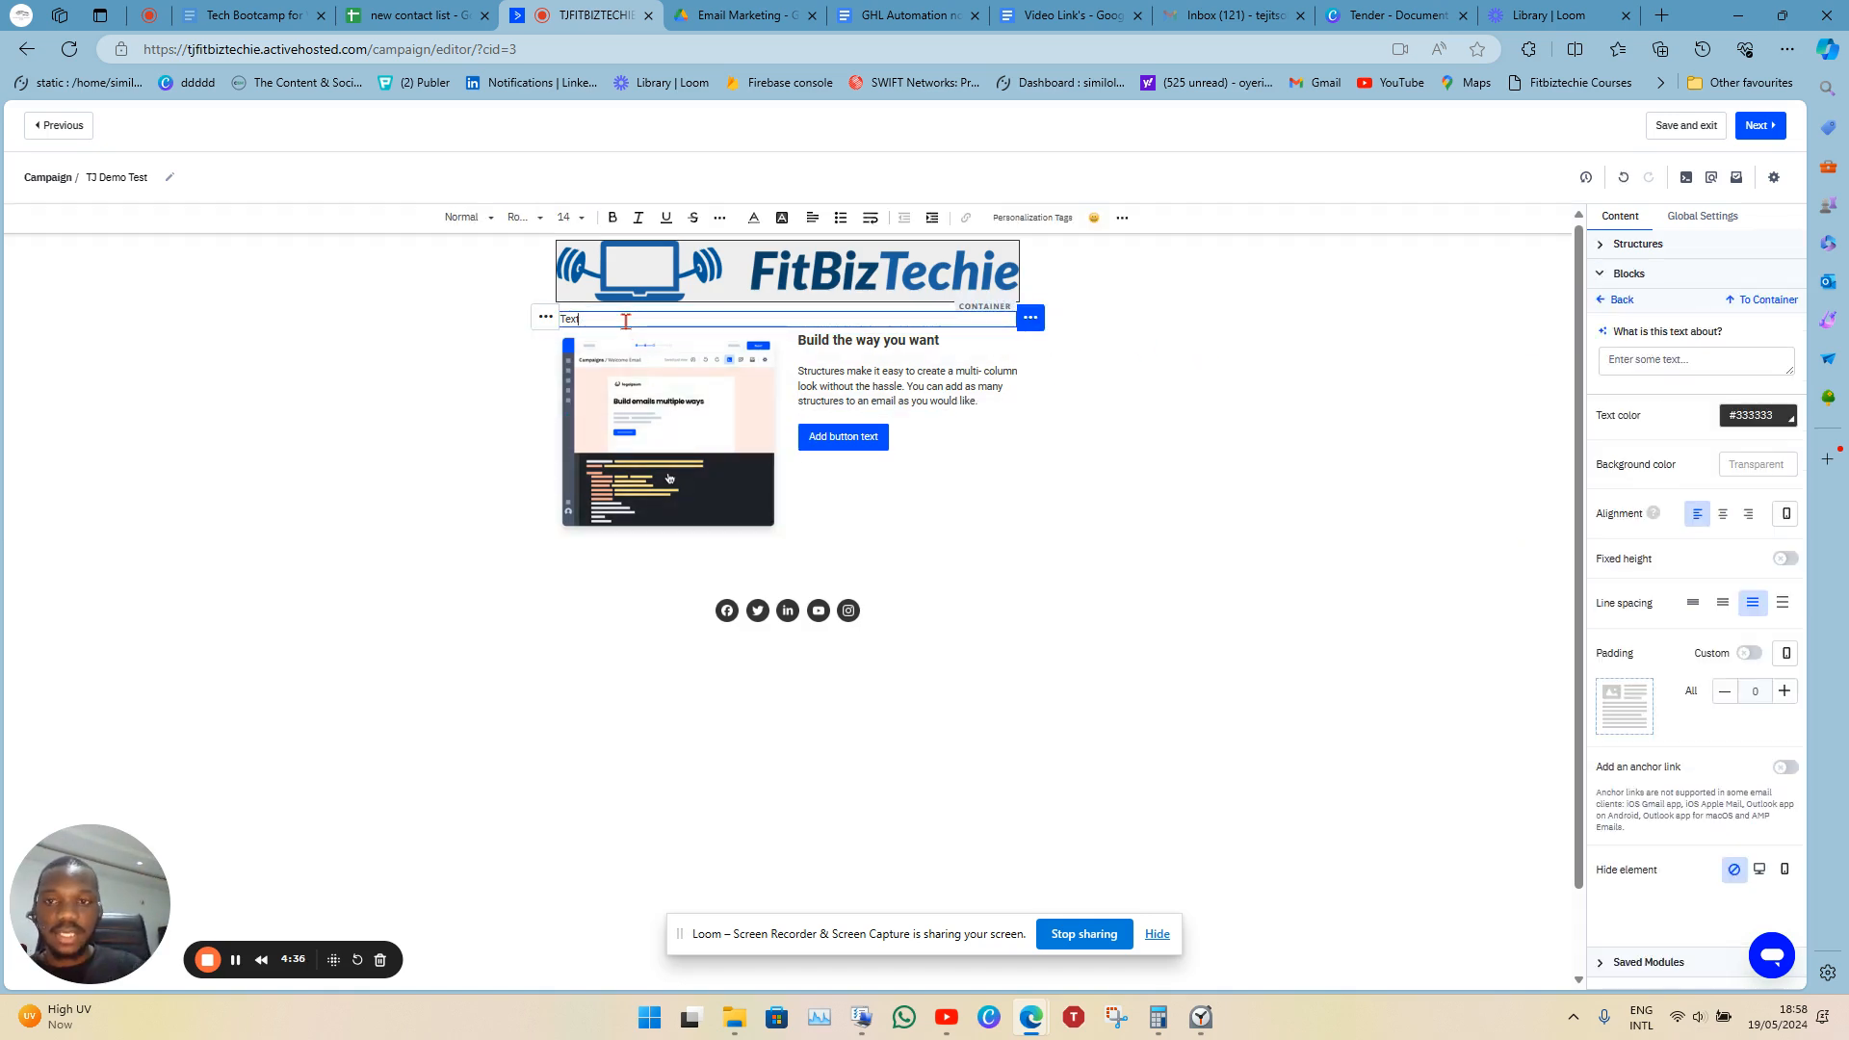
double_click(626, 321)
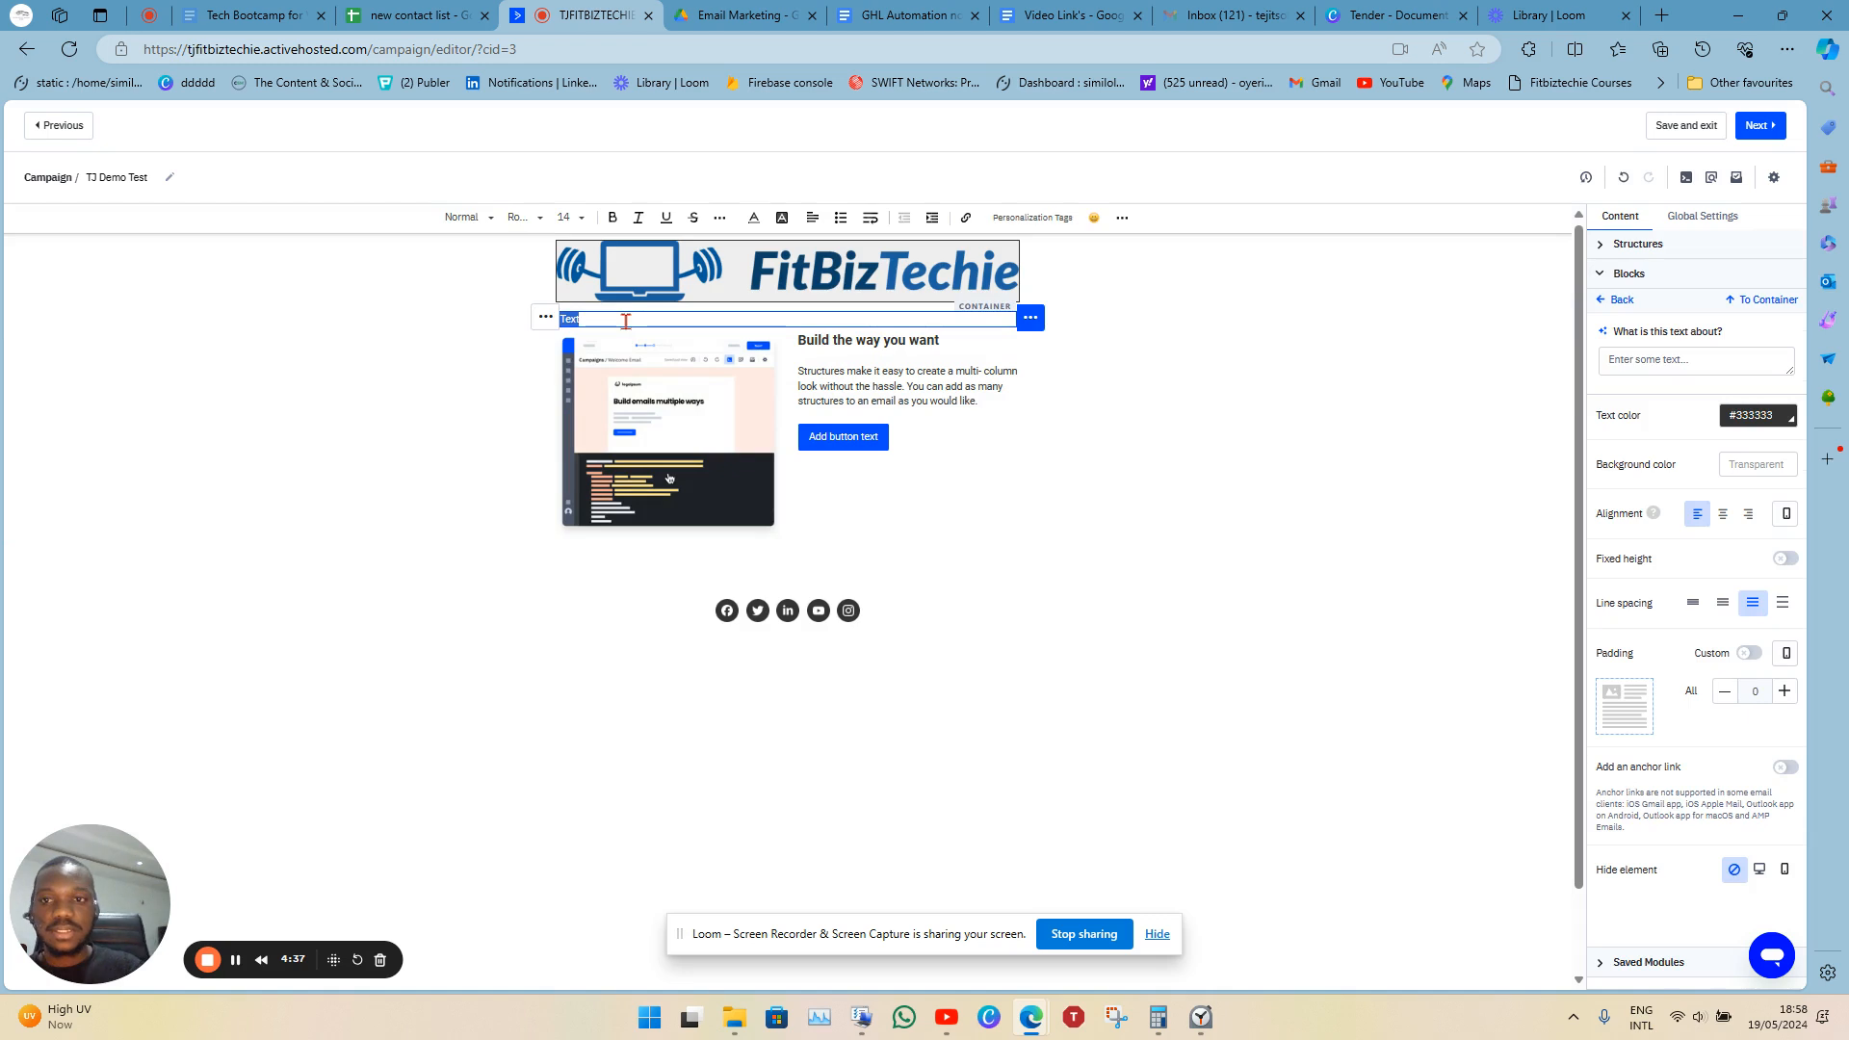
left_click(479, 224)
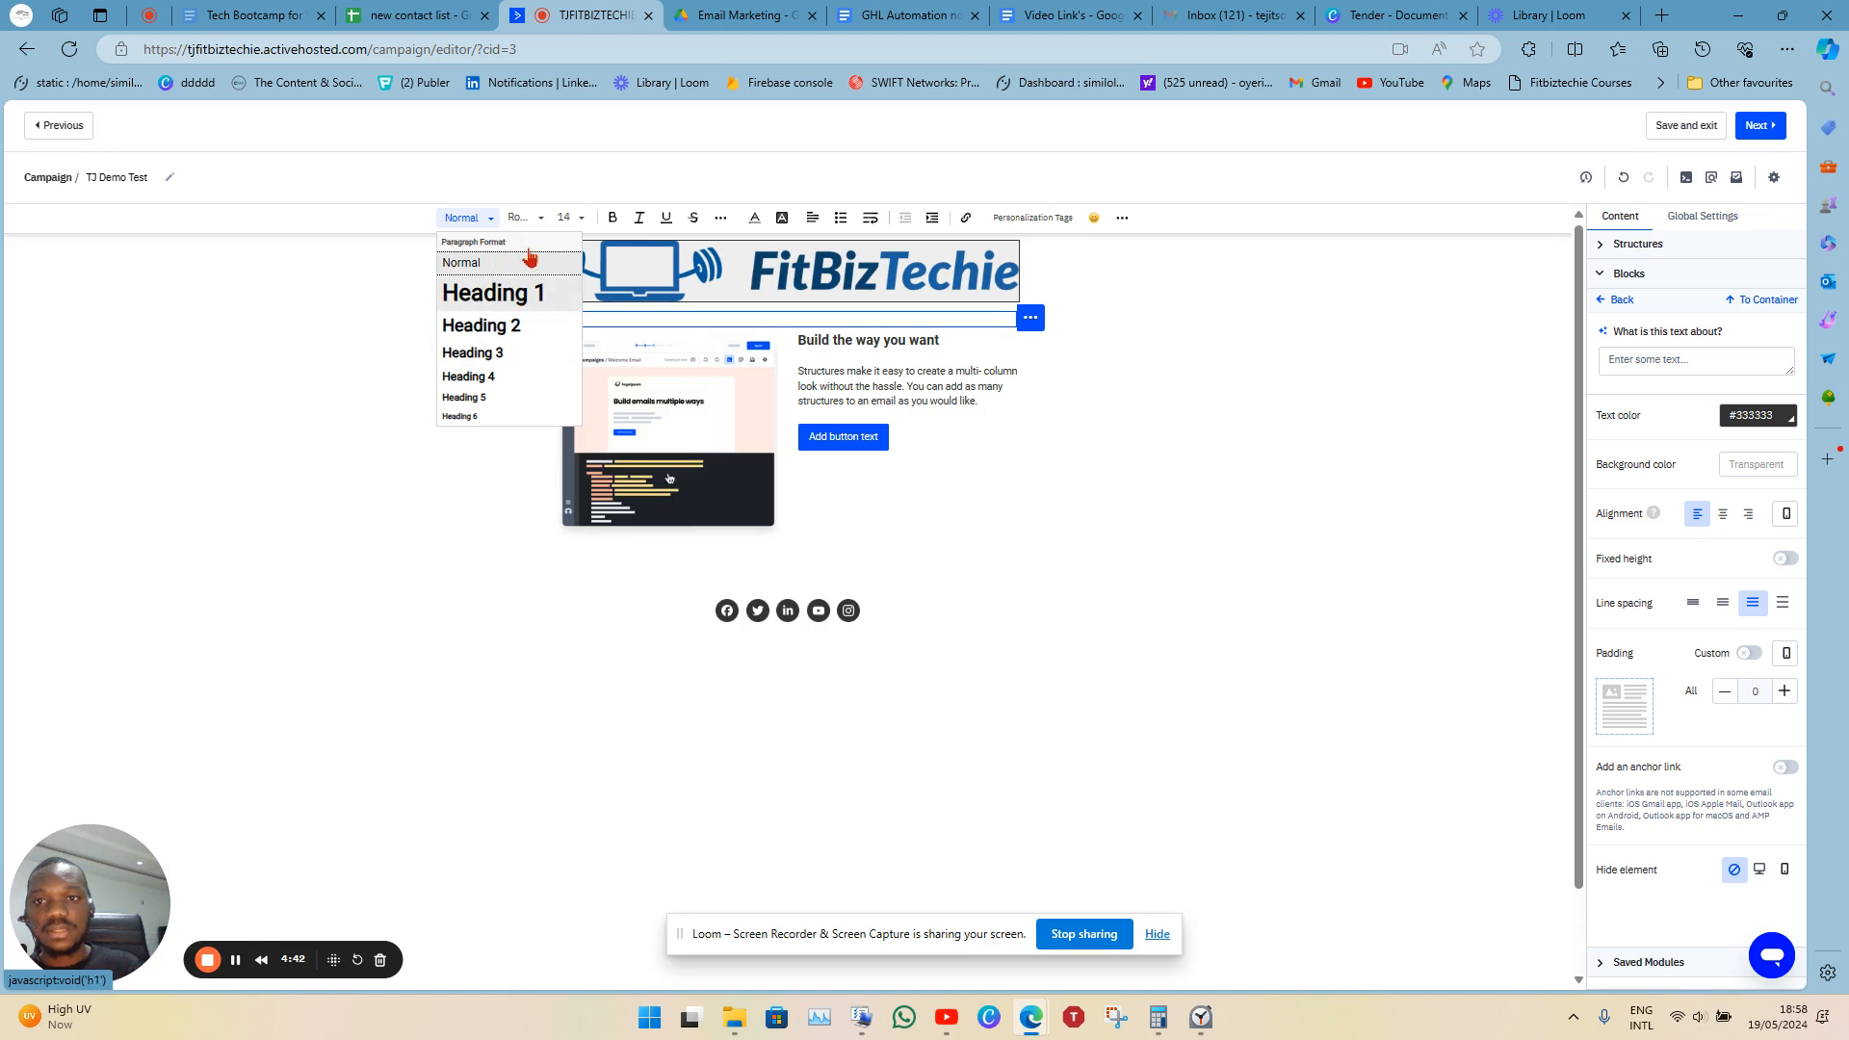
left_click(542, 221)
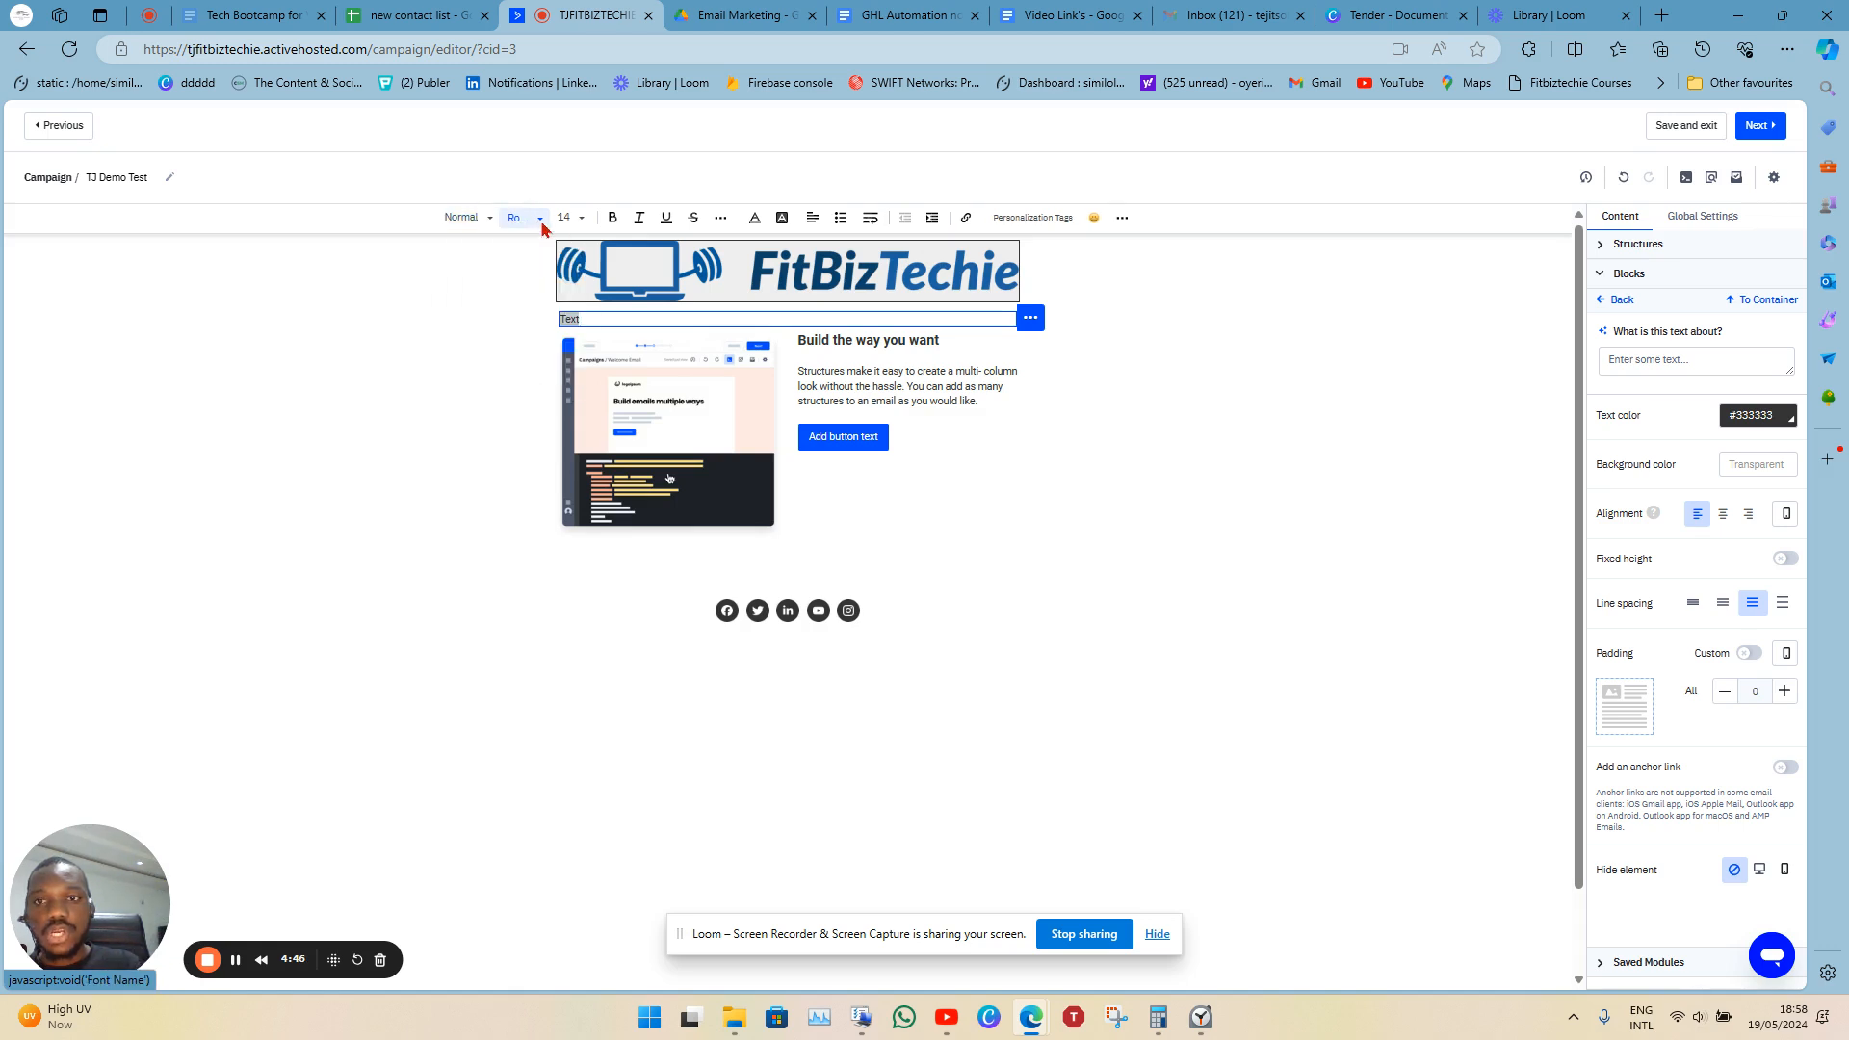
left_click(541, 223)
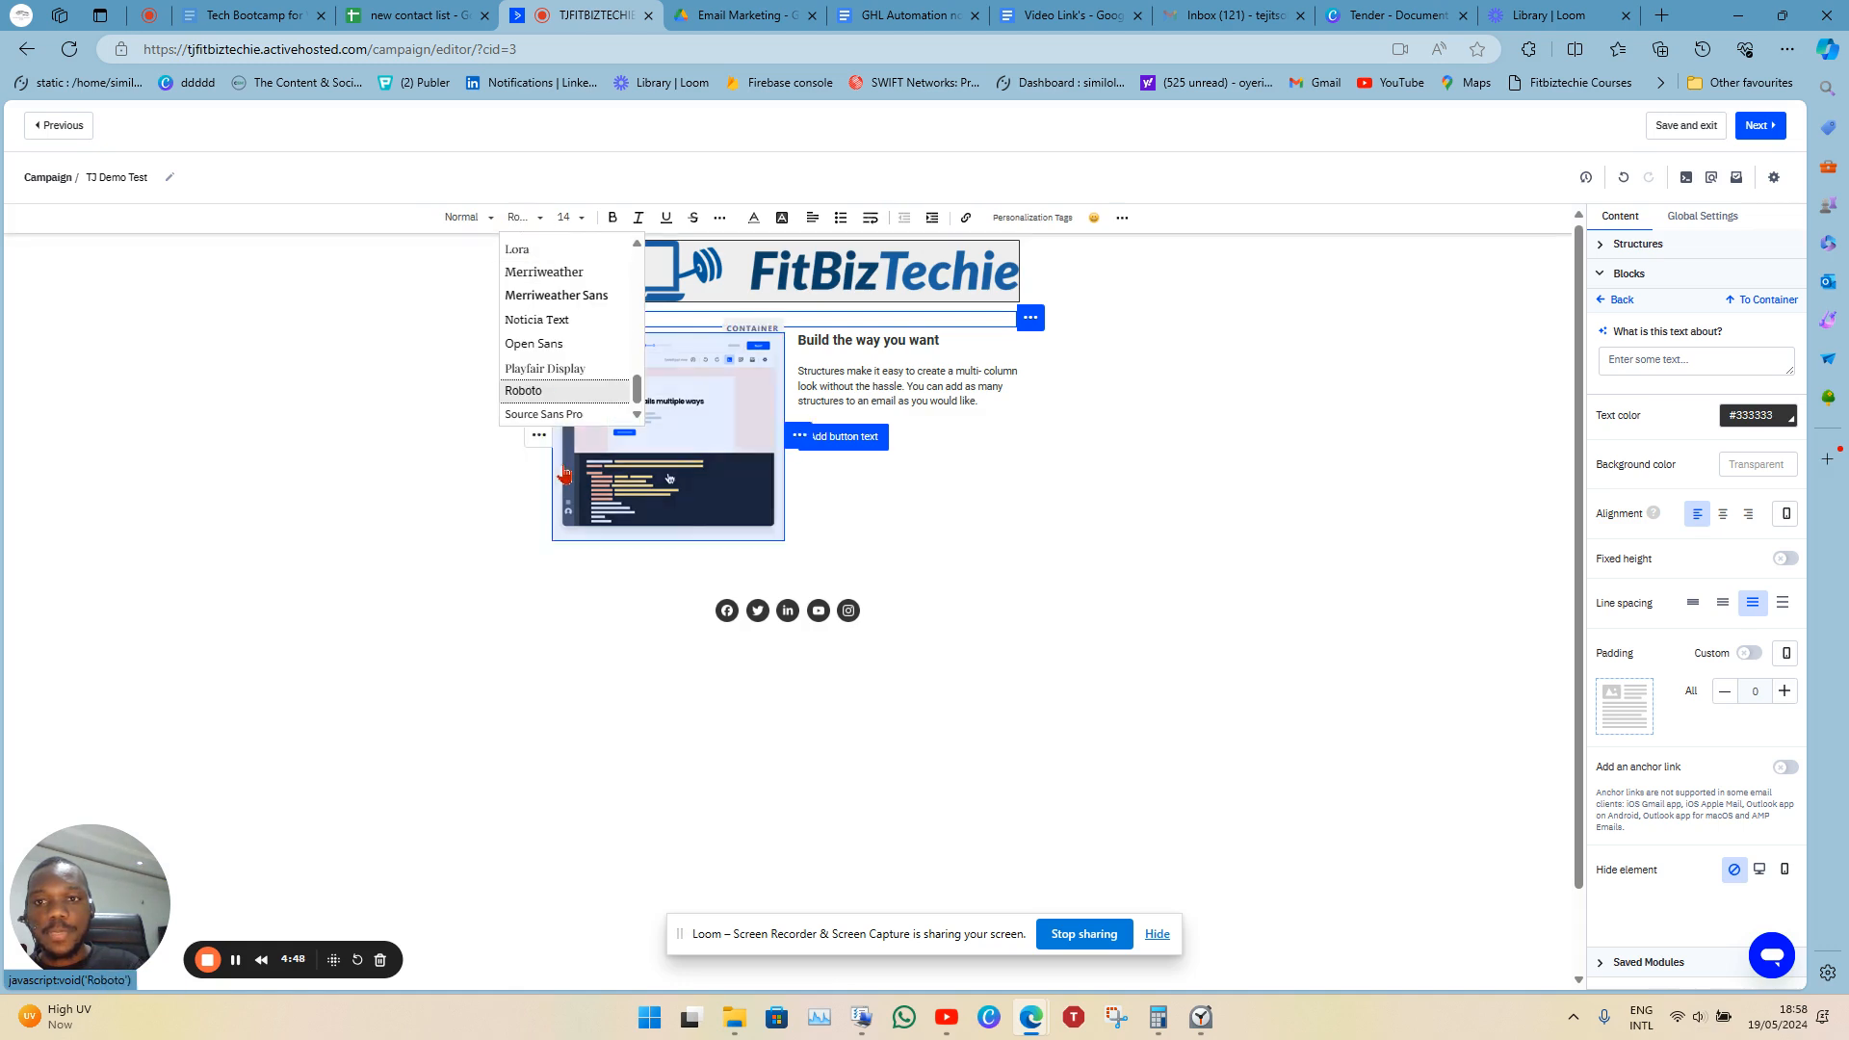
left_click(567, 217)
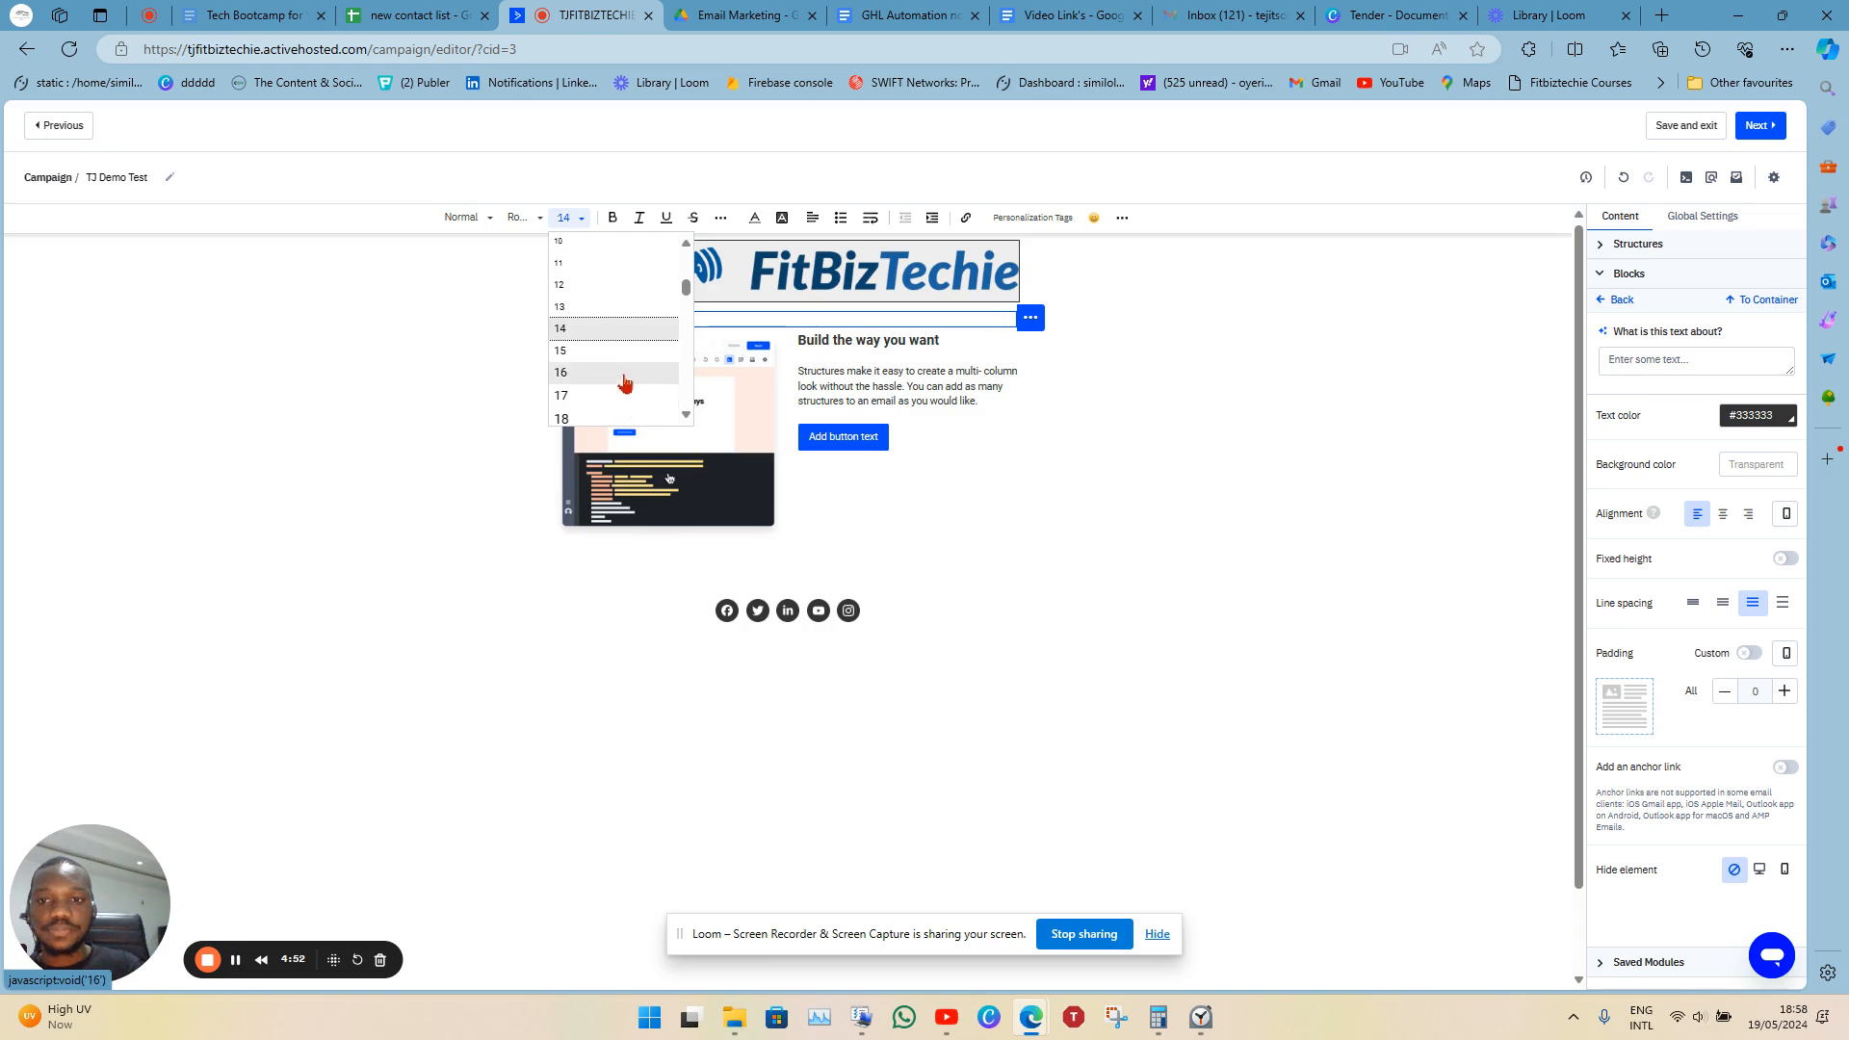
scroll(619, 380, "down", 3)
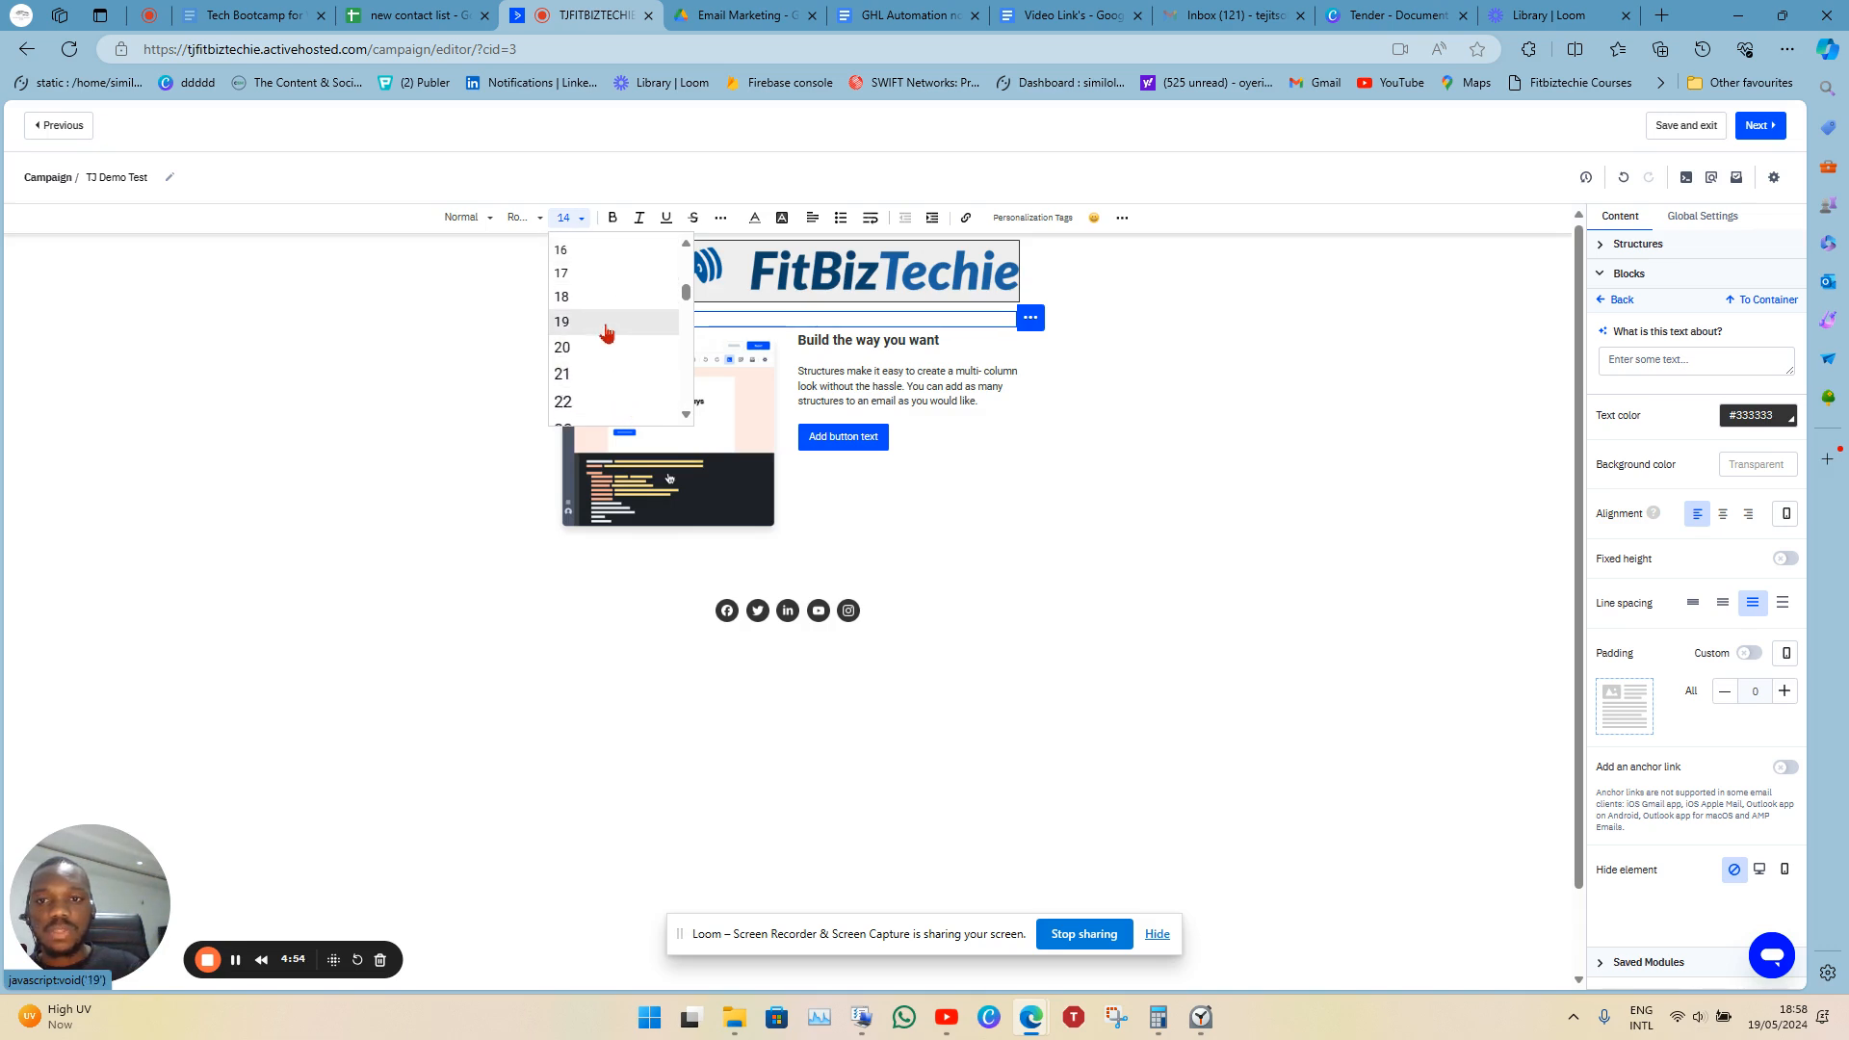
left_click(606, 334)
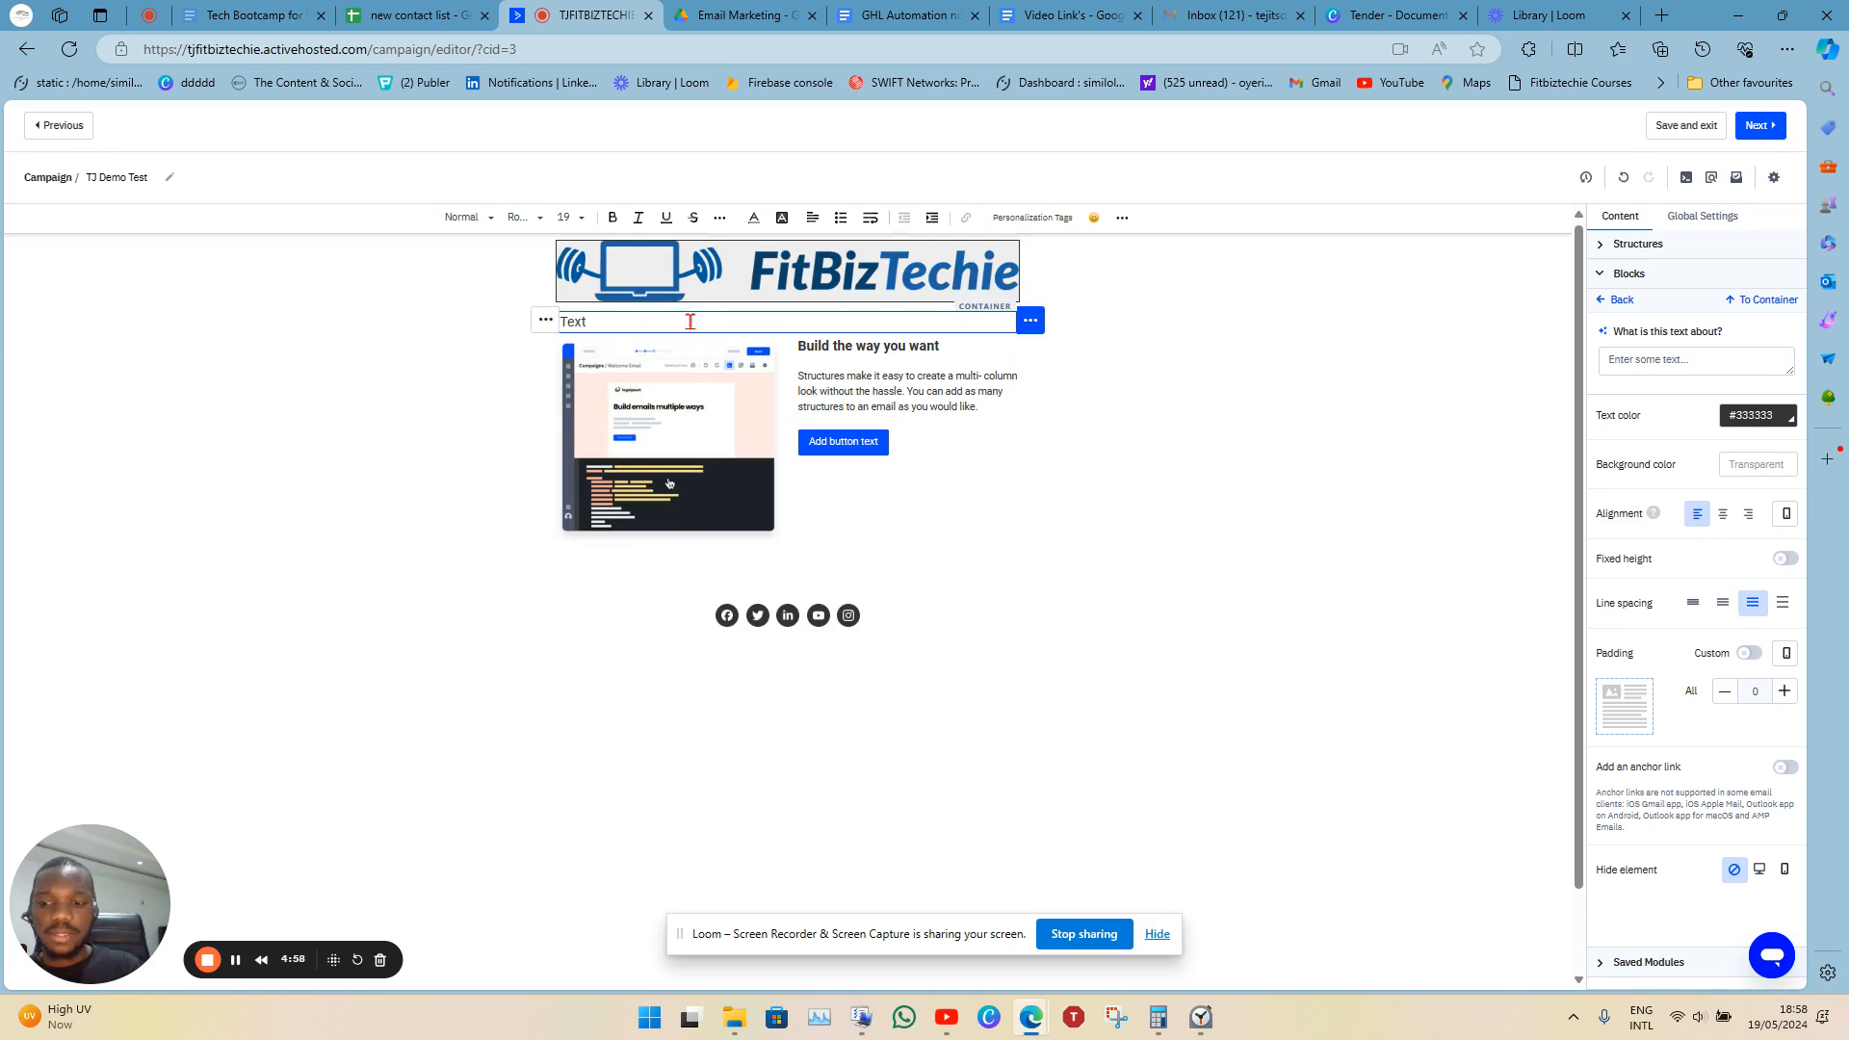
Replace the placeholder text with the copied email body starting "**Dear [Customer Name],**" from the clipboard history.
key("ctrl+a")
key("super+v")
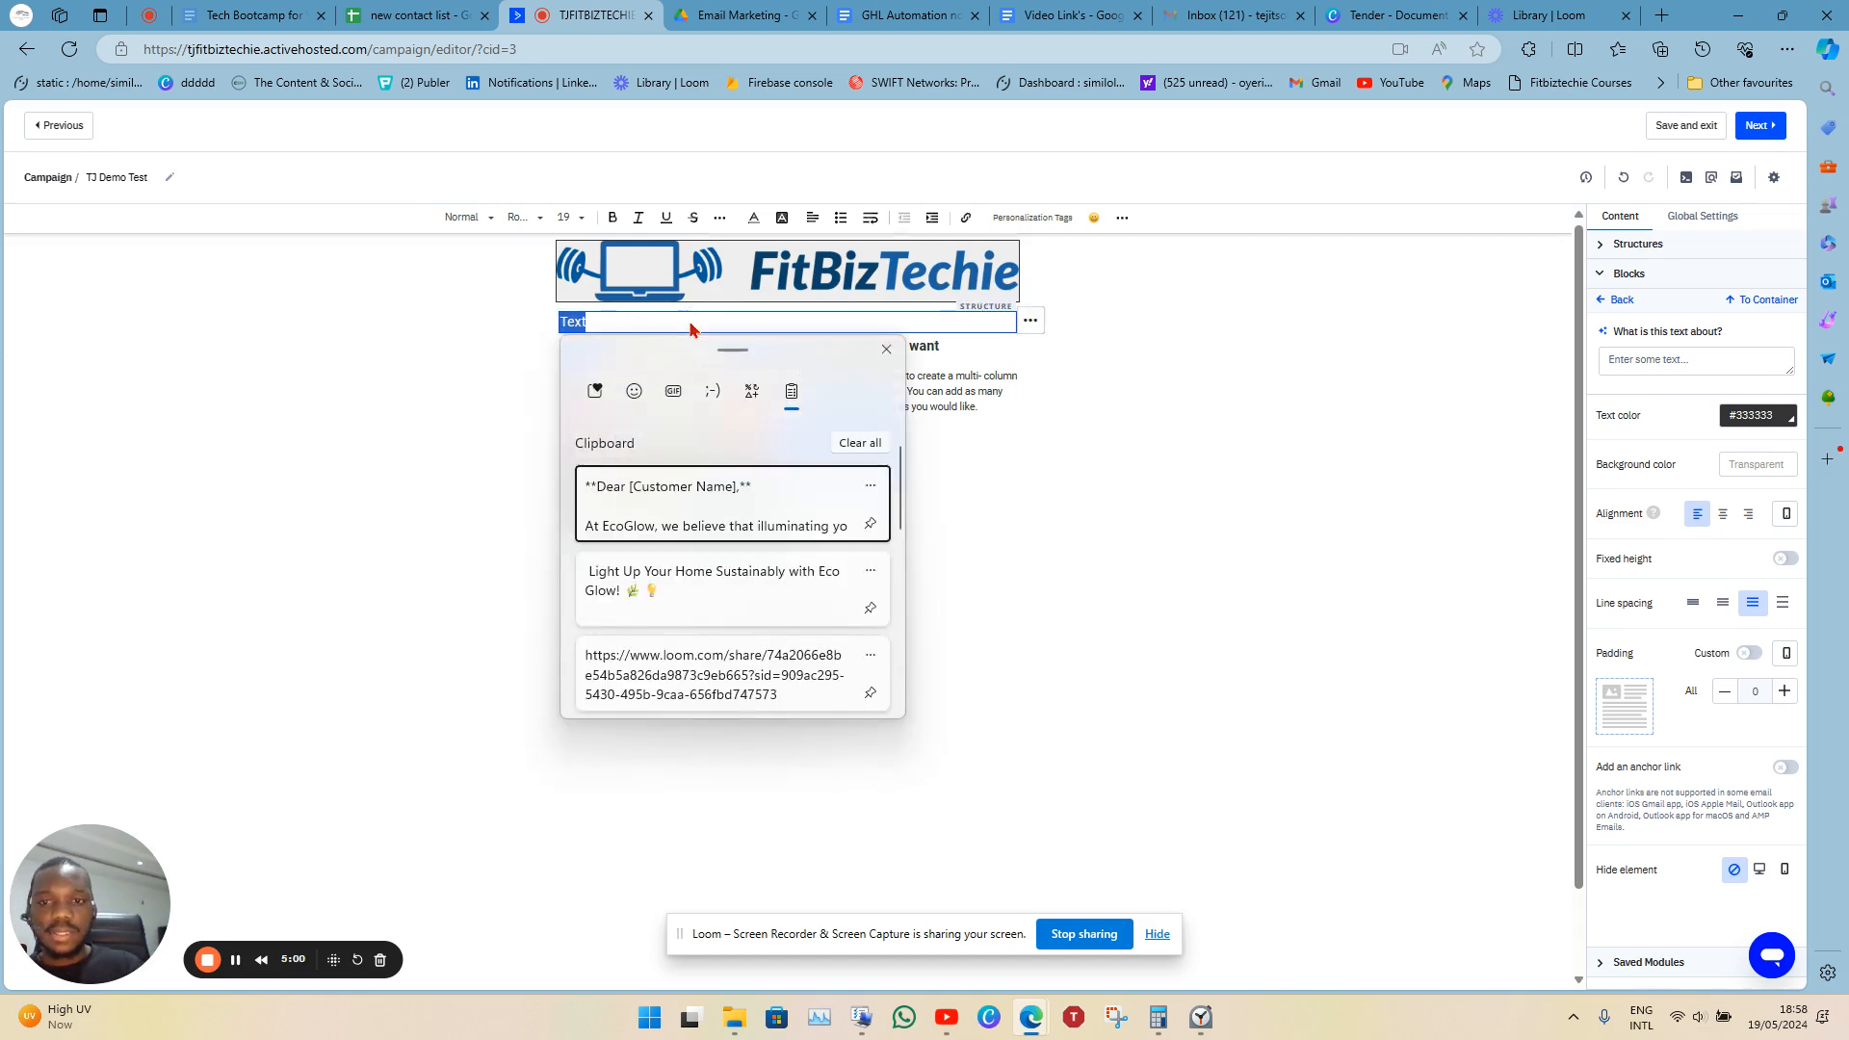
key("Return")
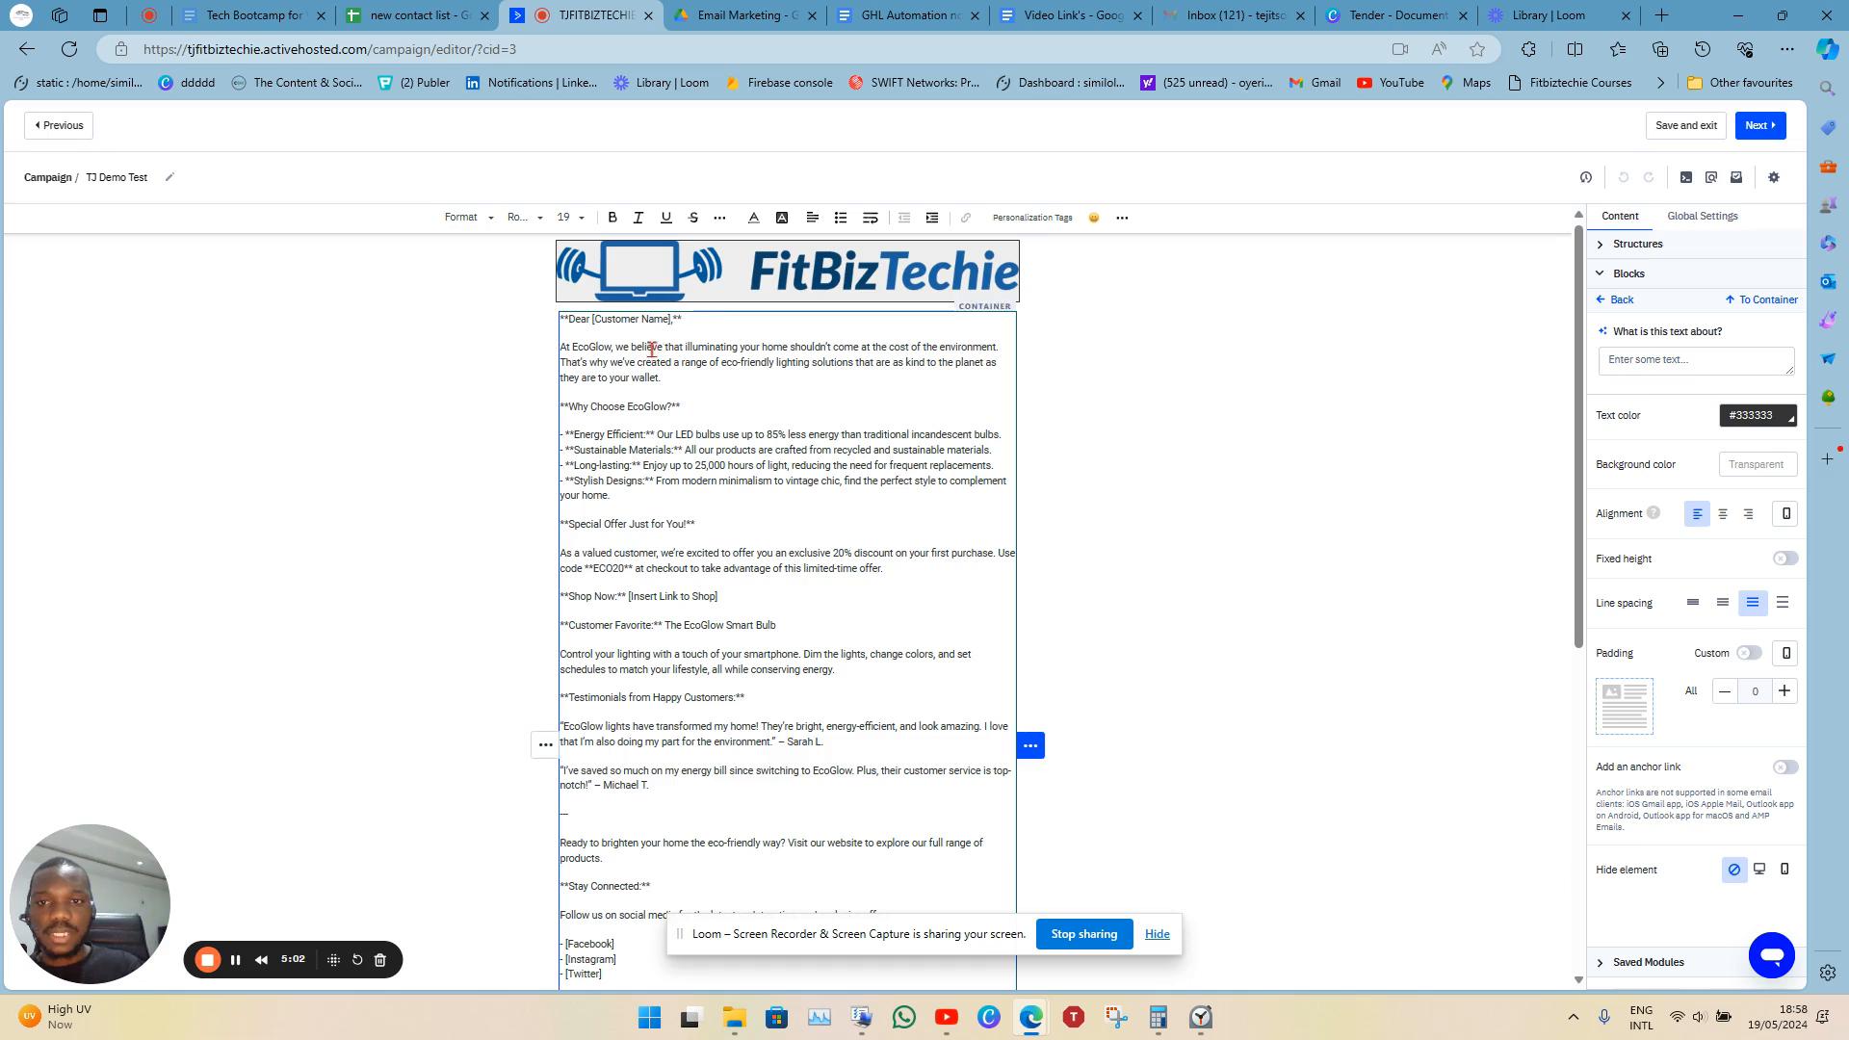
Set the font size of the entire pasted email body to 16.
key("ctrl+a")
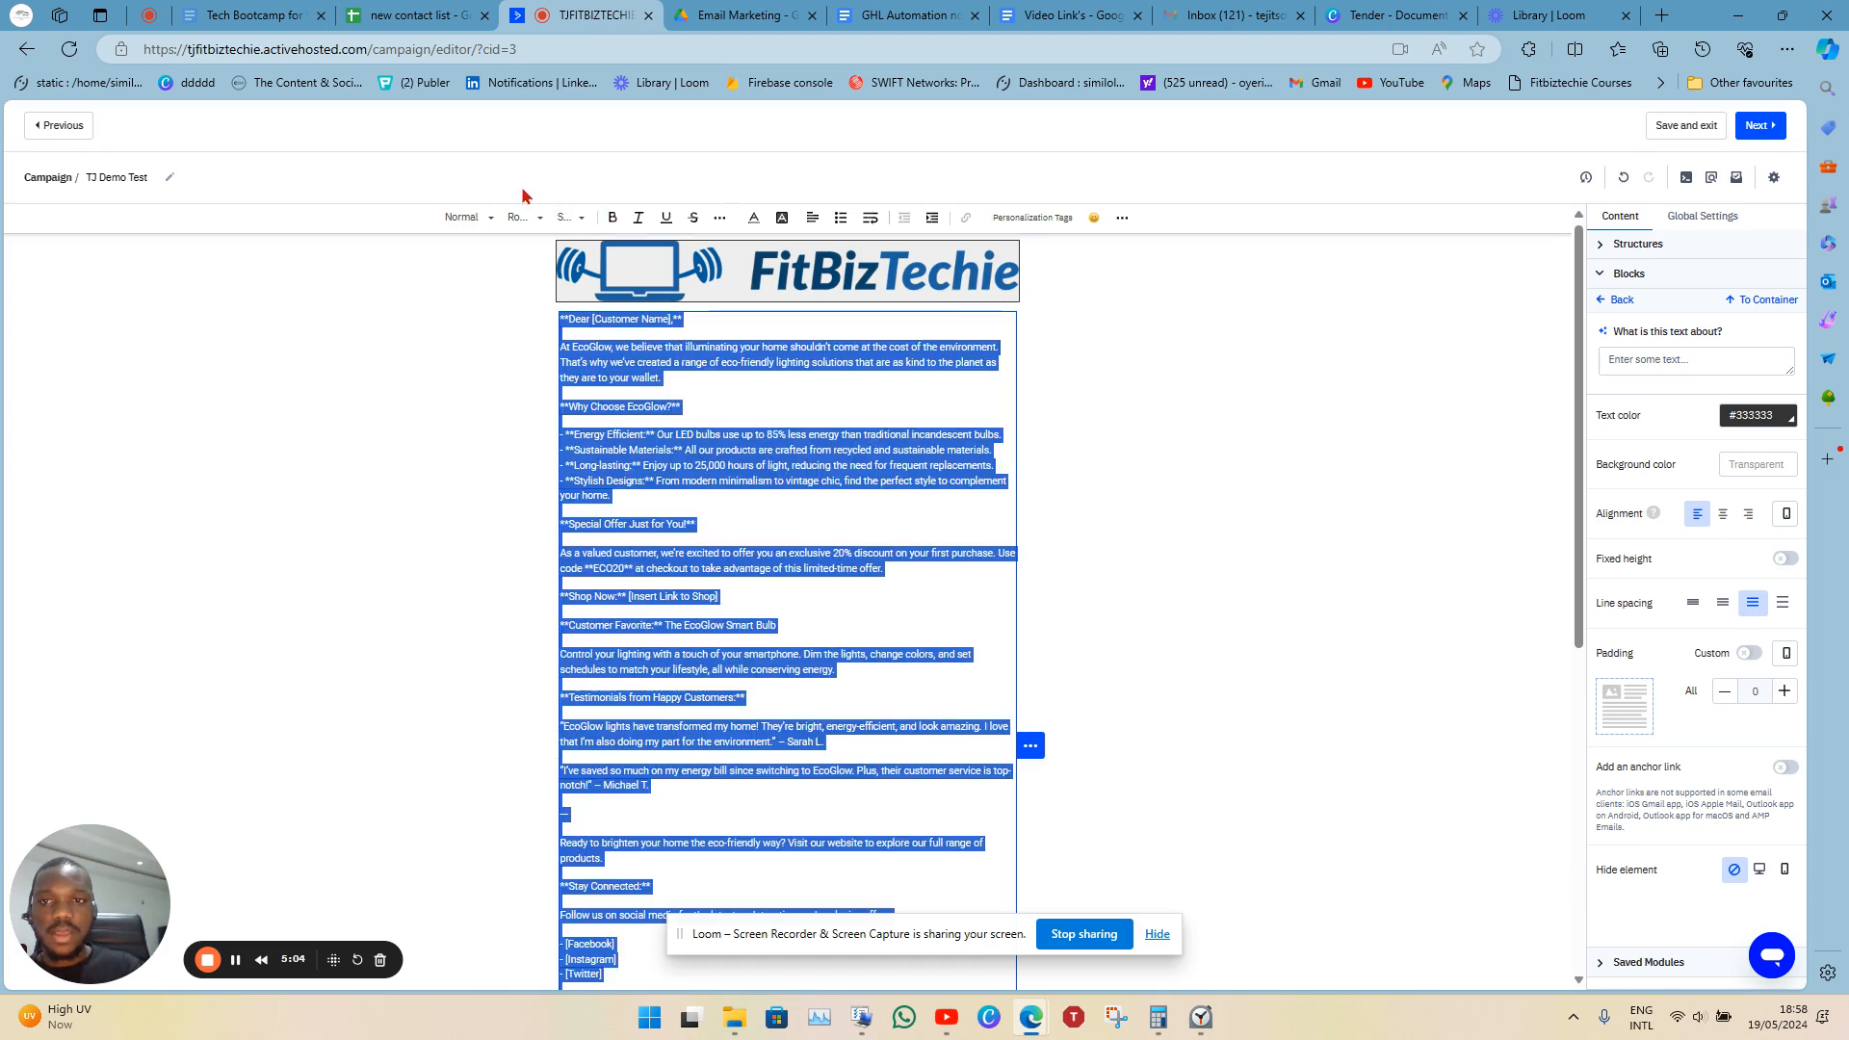
left_click(581, 219)
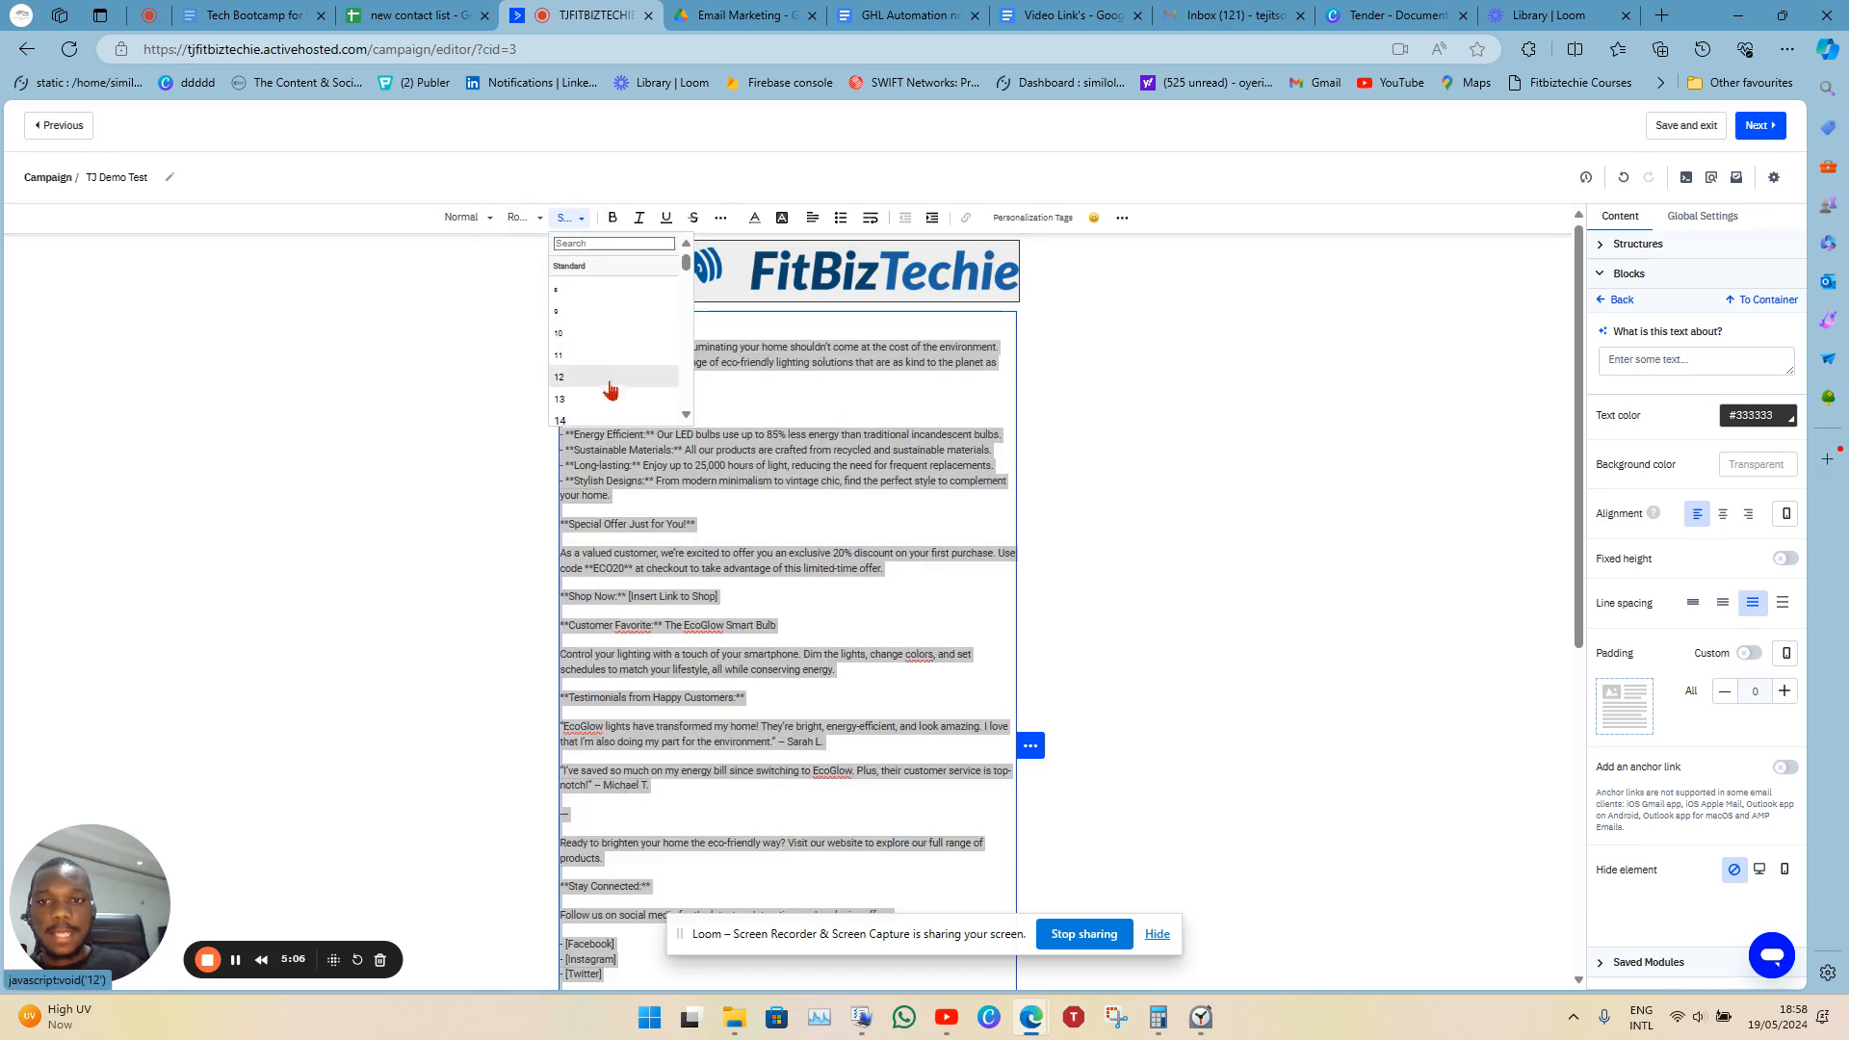
scroll(685, 416, "down", 1)
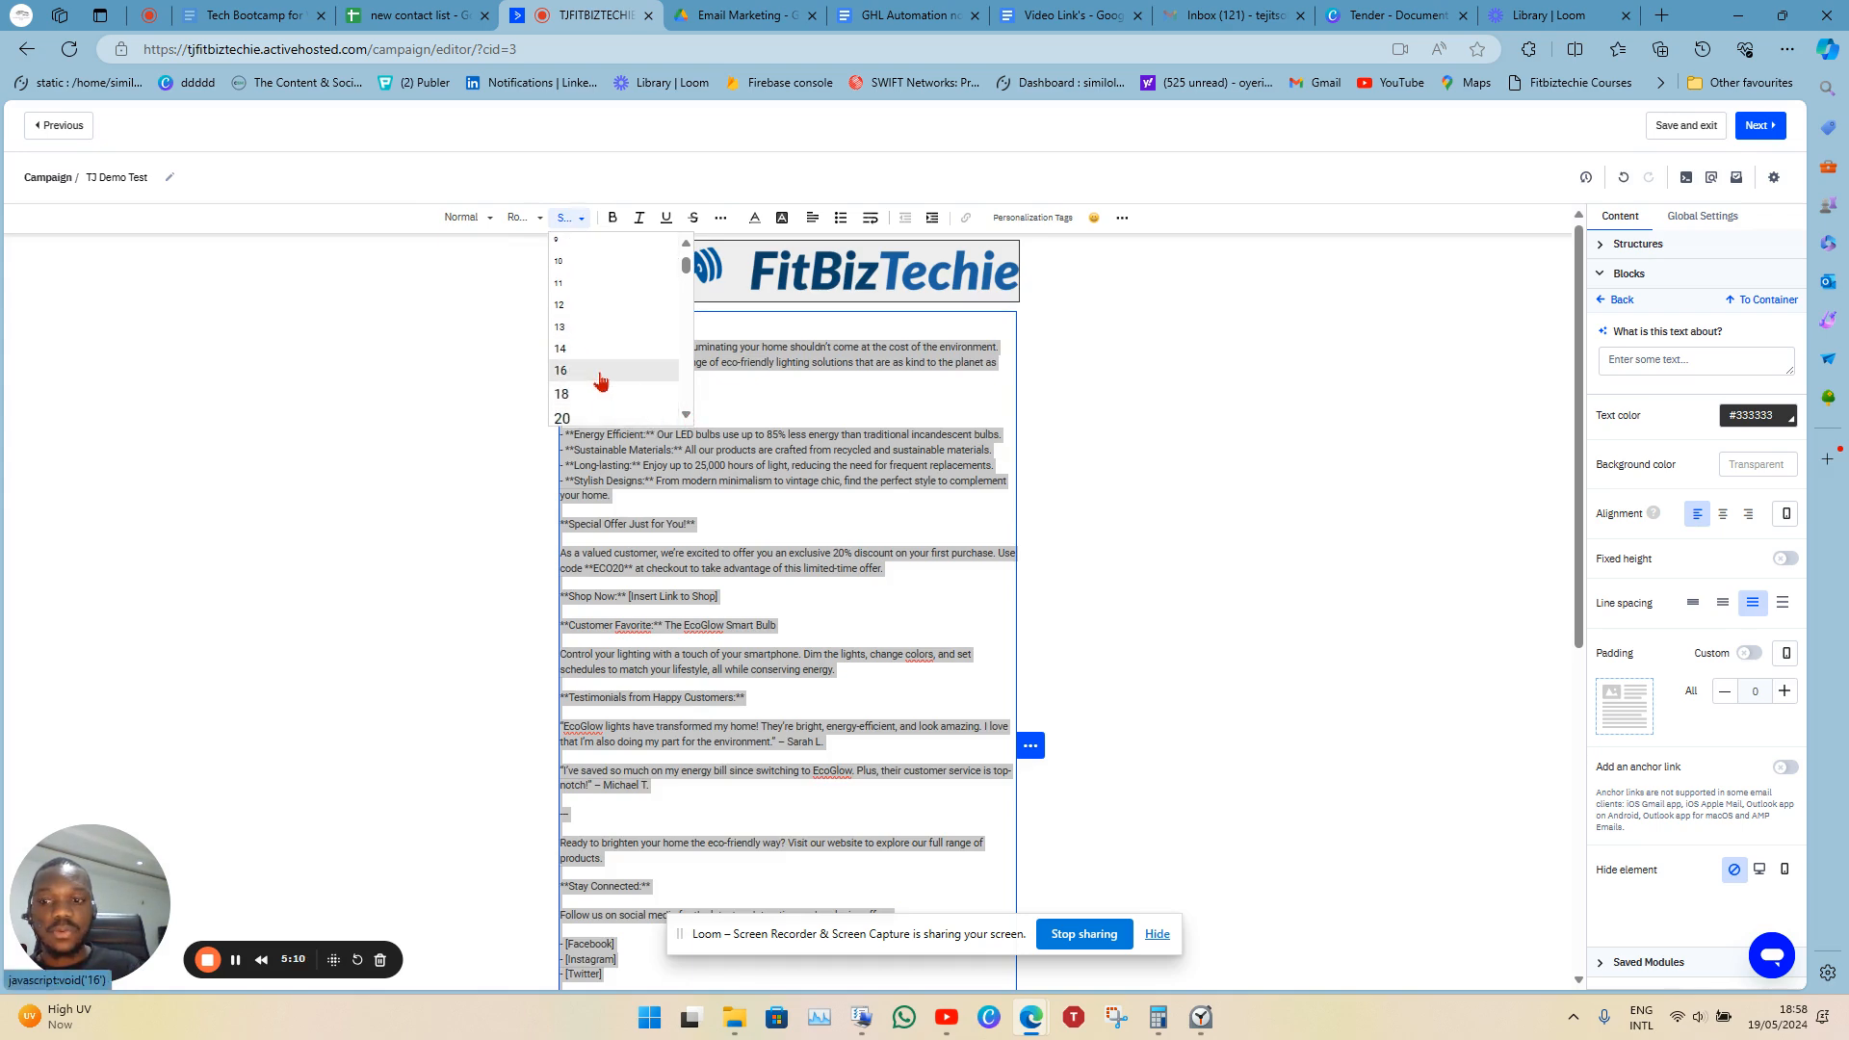
left_click(598, 373)
left_click(835, 545)
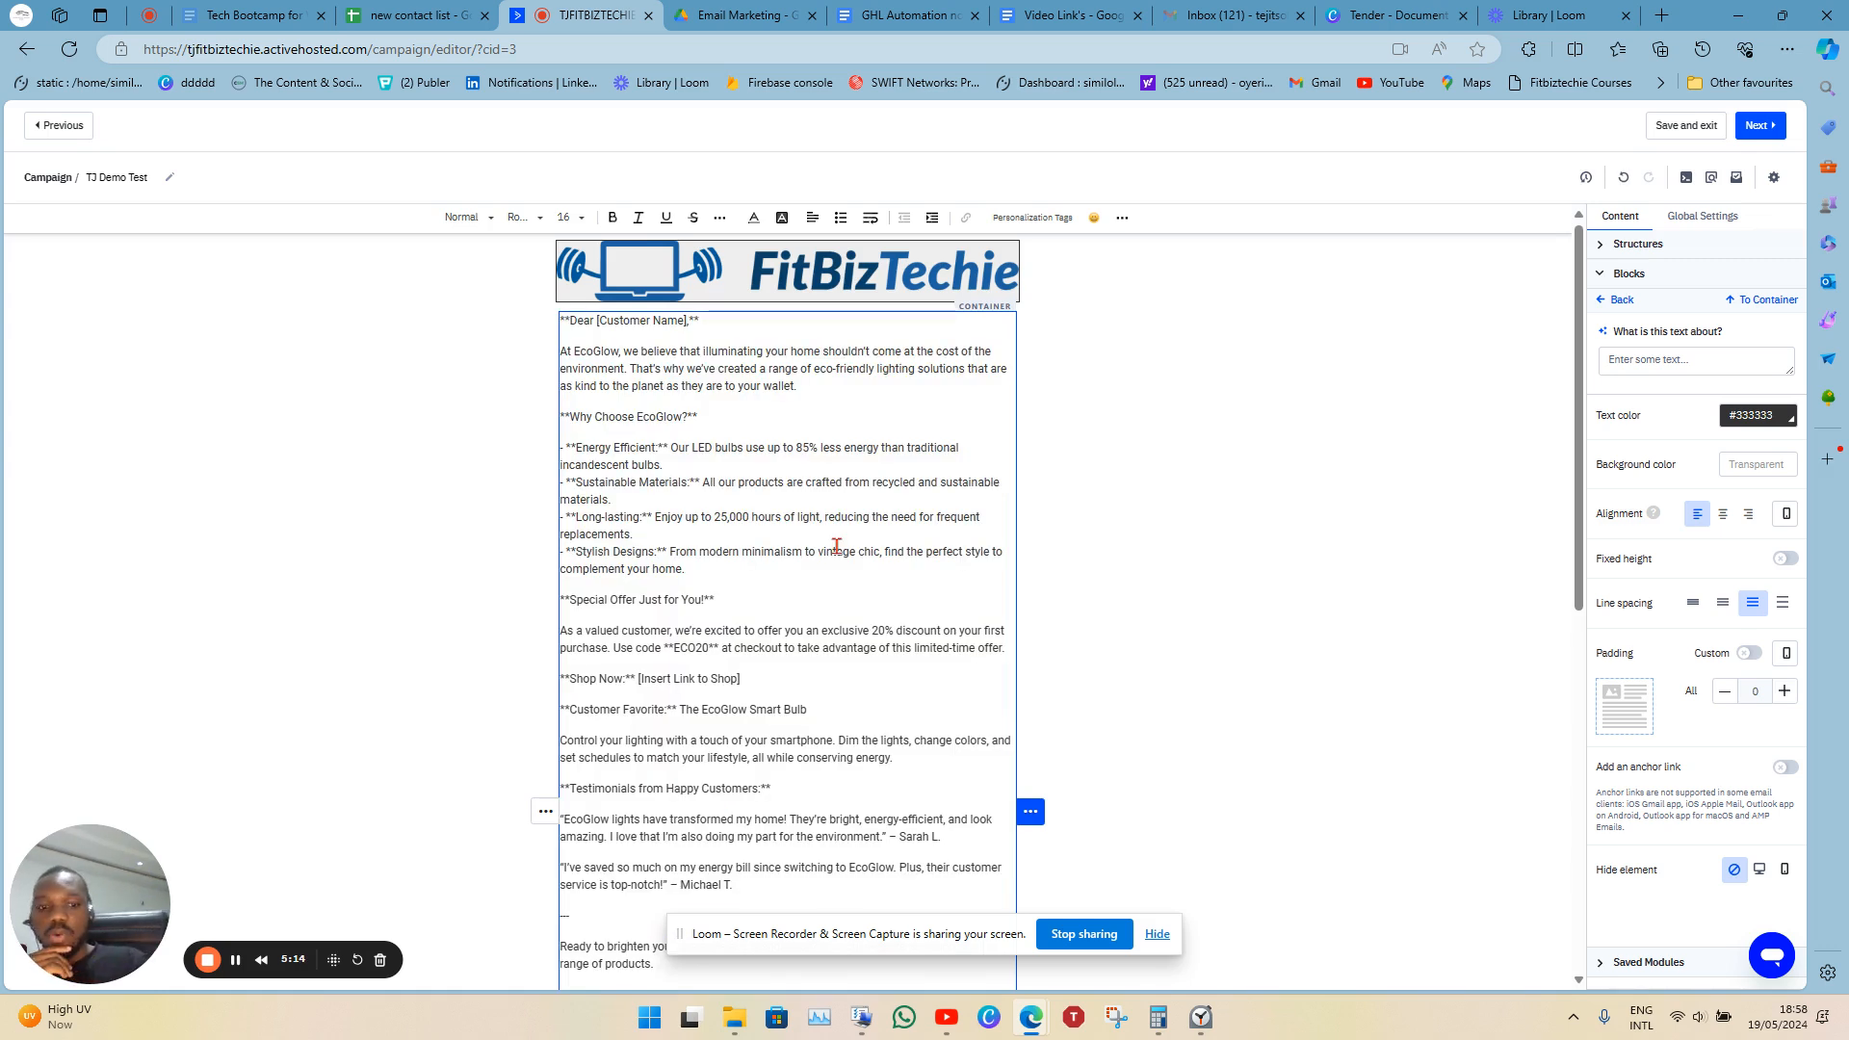
In the greeting line, remove the asterisks and replace [Customer Name] with the contact's First Name personalization tag.
key("BackSpace")
key("BackSpace")
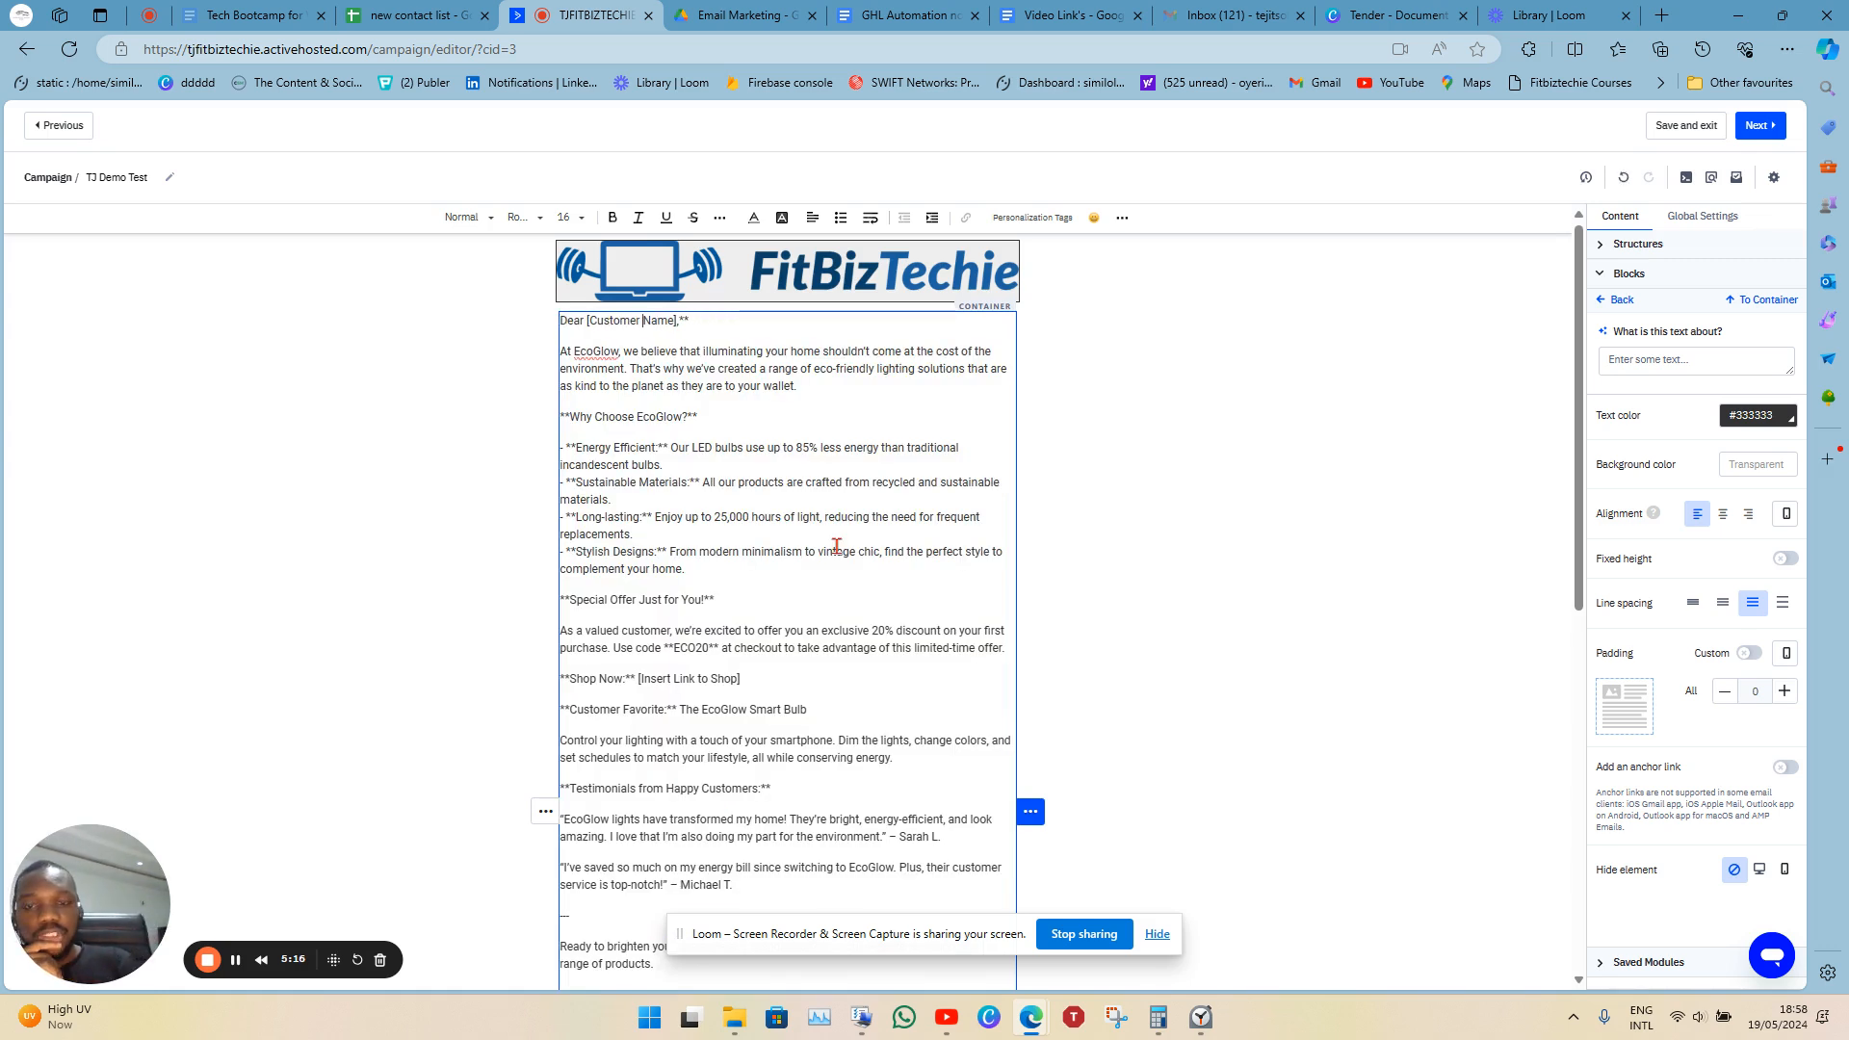
key("End")
key("shift+Left")
key("shift+Left")
key("shift+Left")
key("shift+Left")
key("shift+Left")
key("shift+Left")
key("shift+Left")
key("shift+Left")
key("shift+Left")
key("shift+Left")
key("shift+Left")
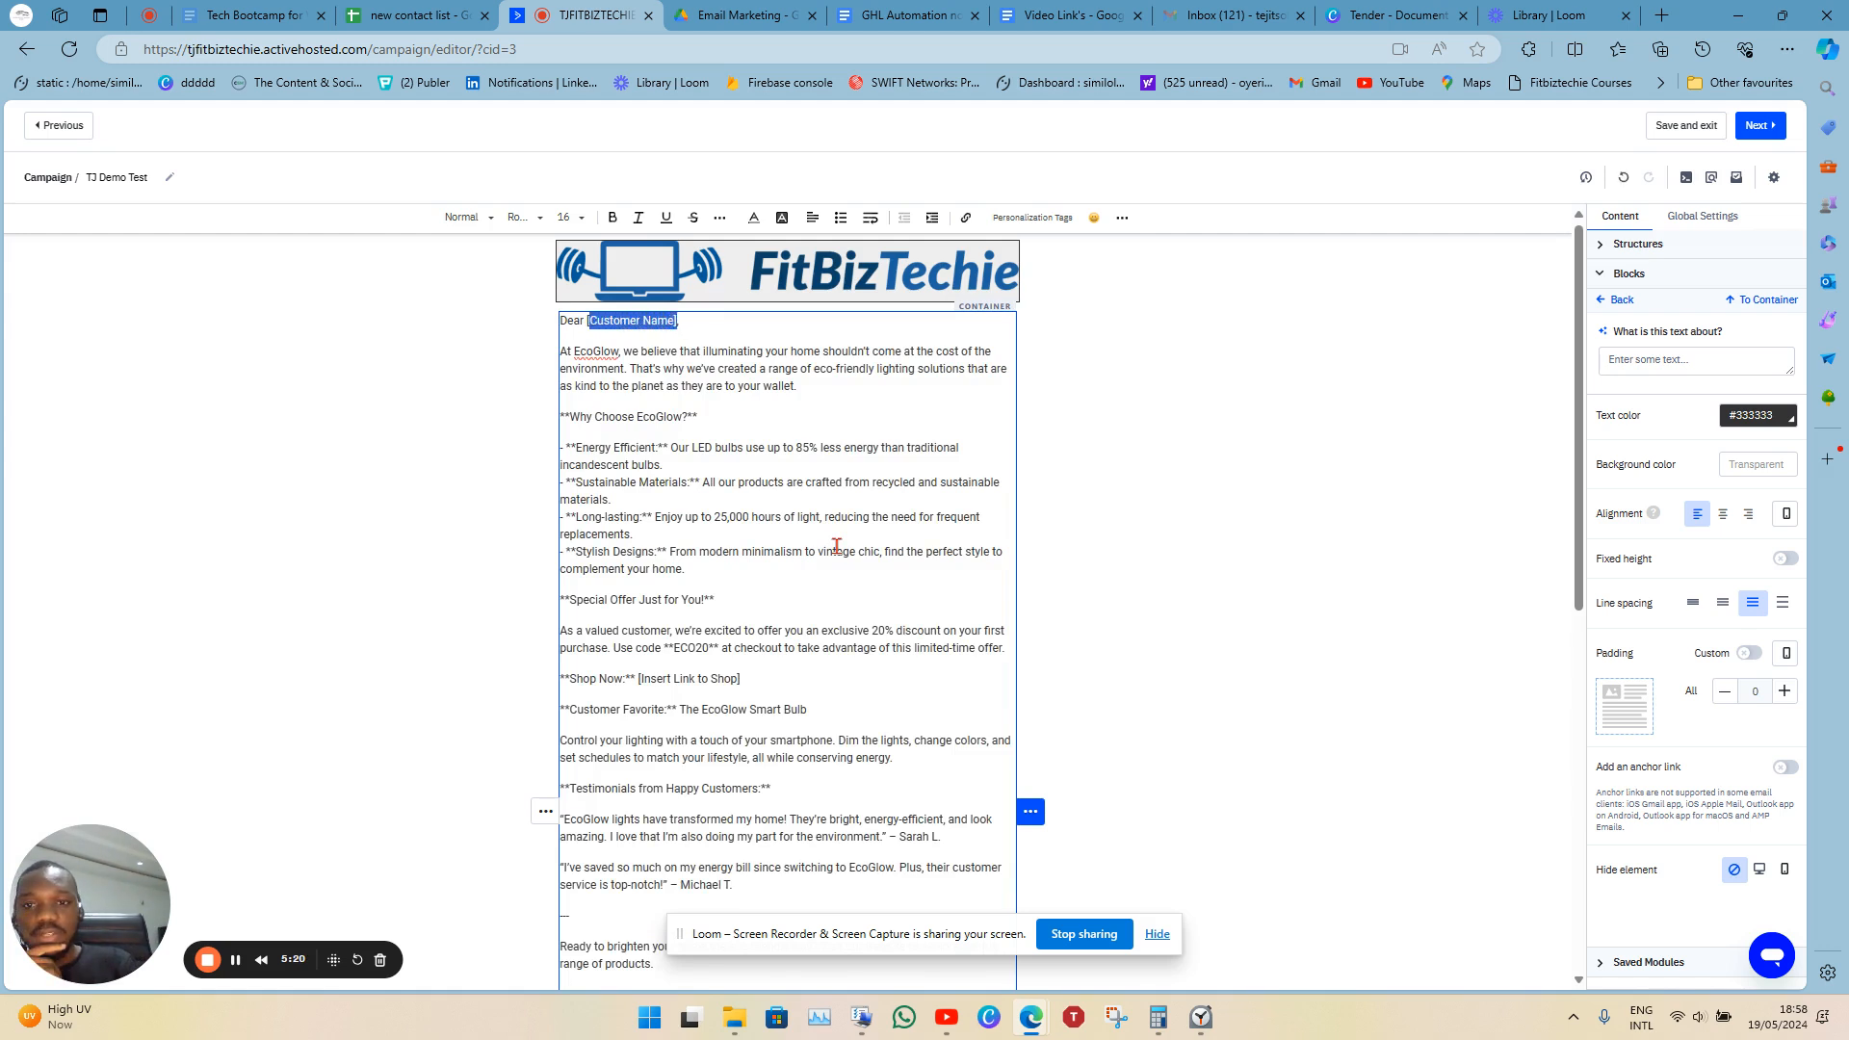
key("BackSpace")
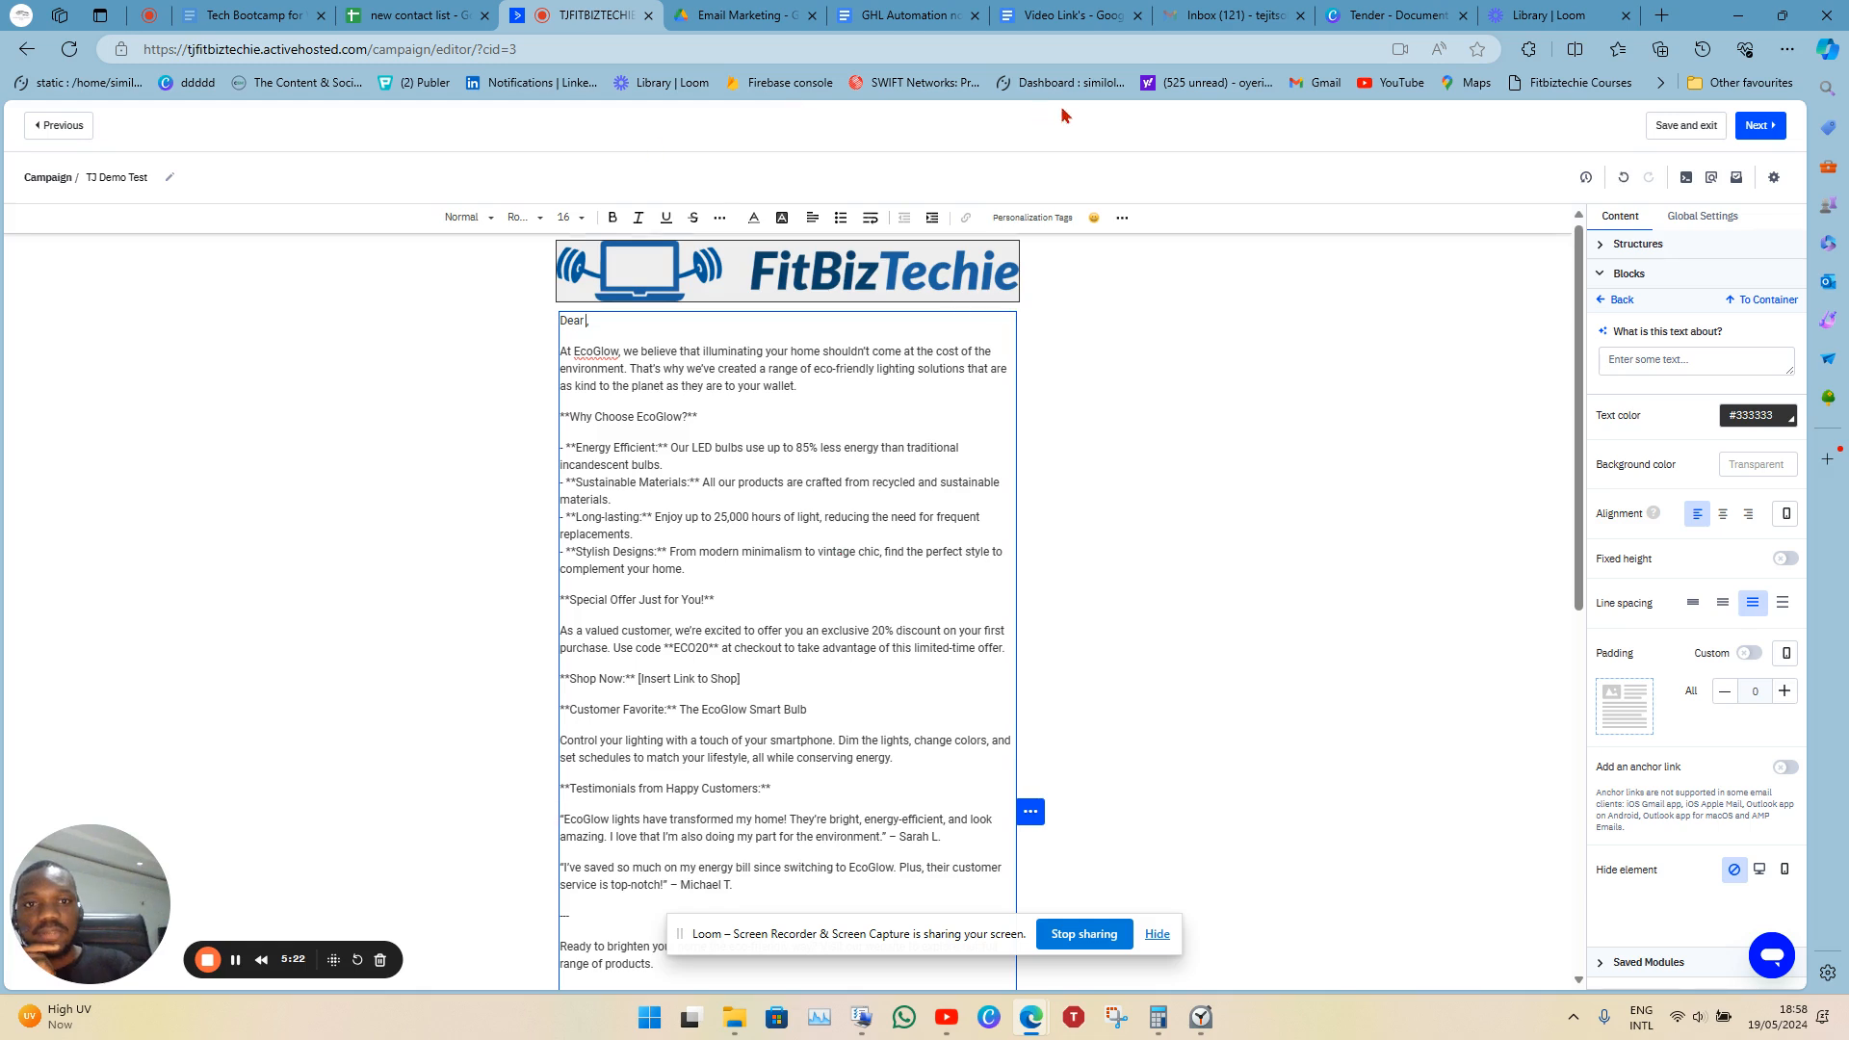
left_click(1028, 220)
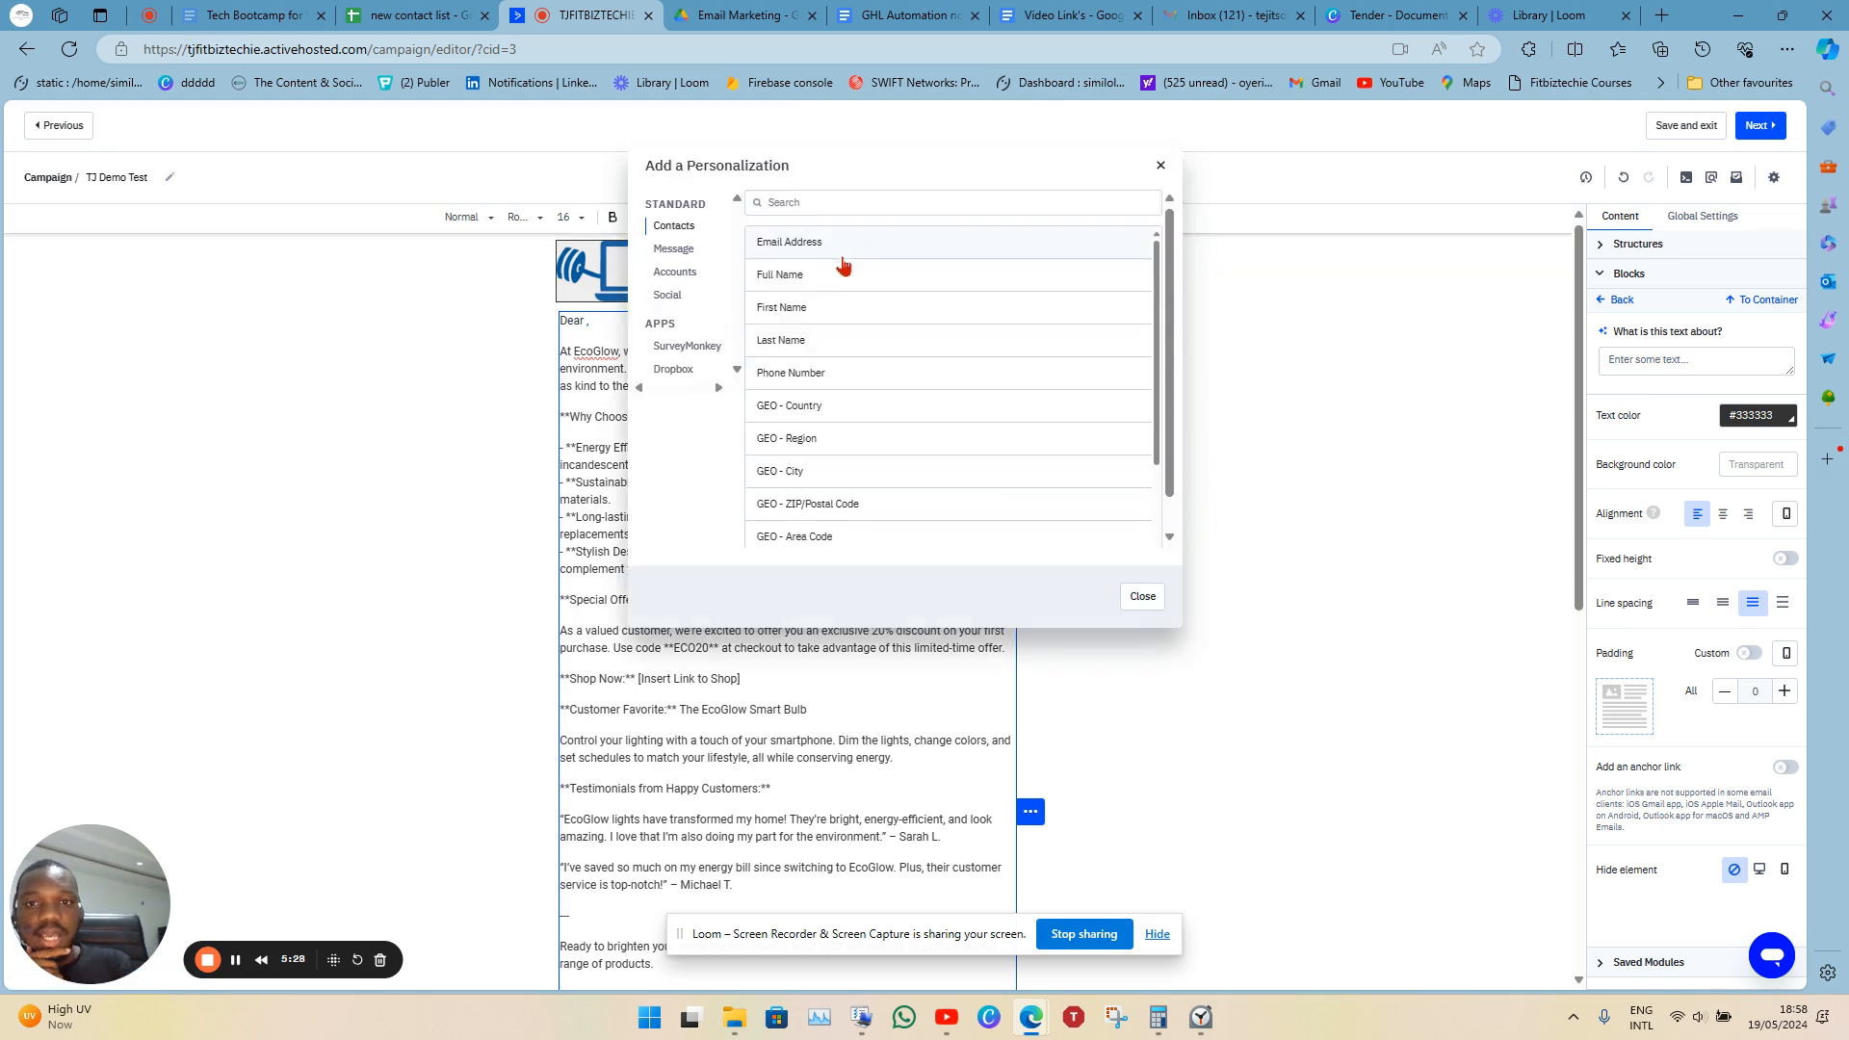
left_click(785, 309)
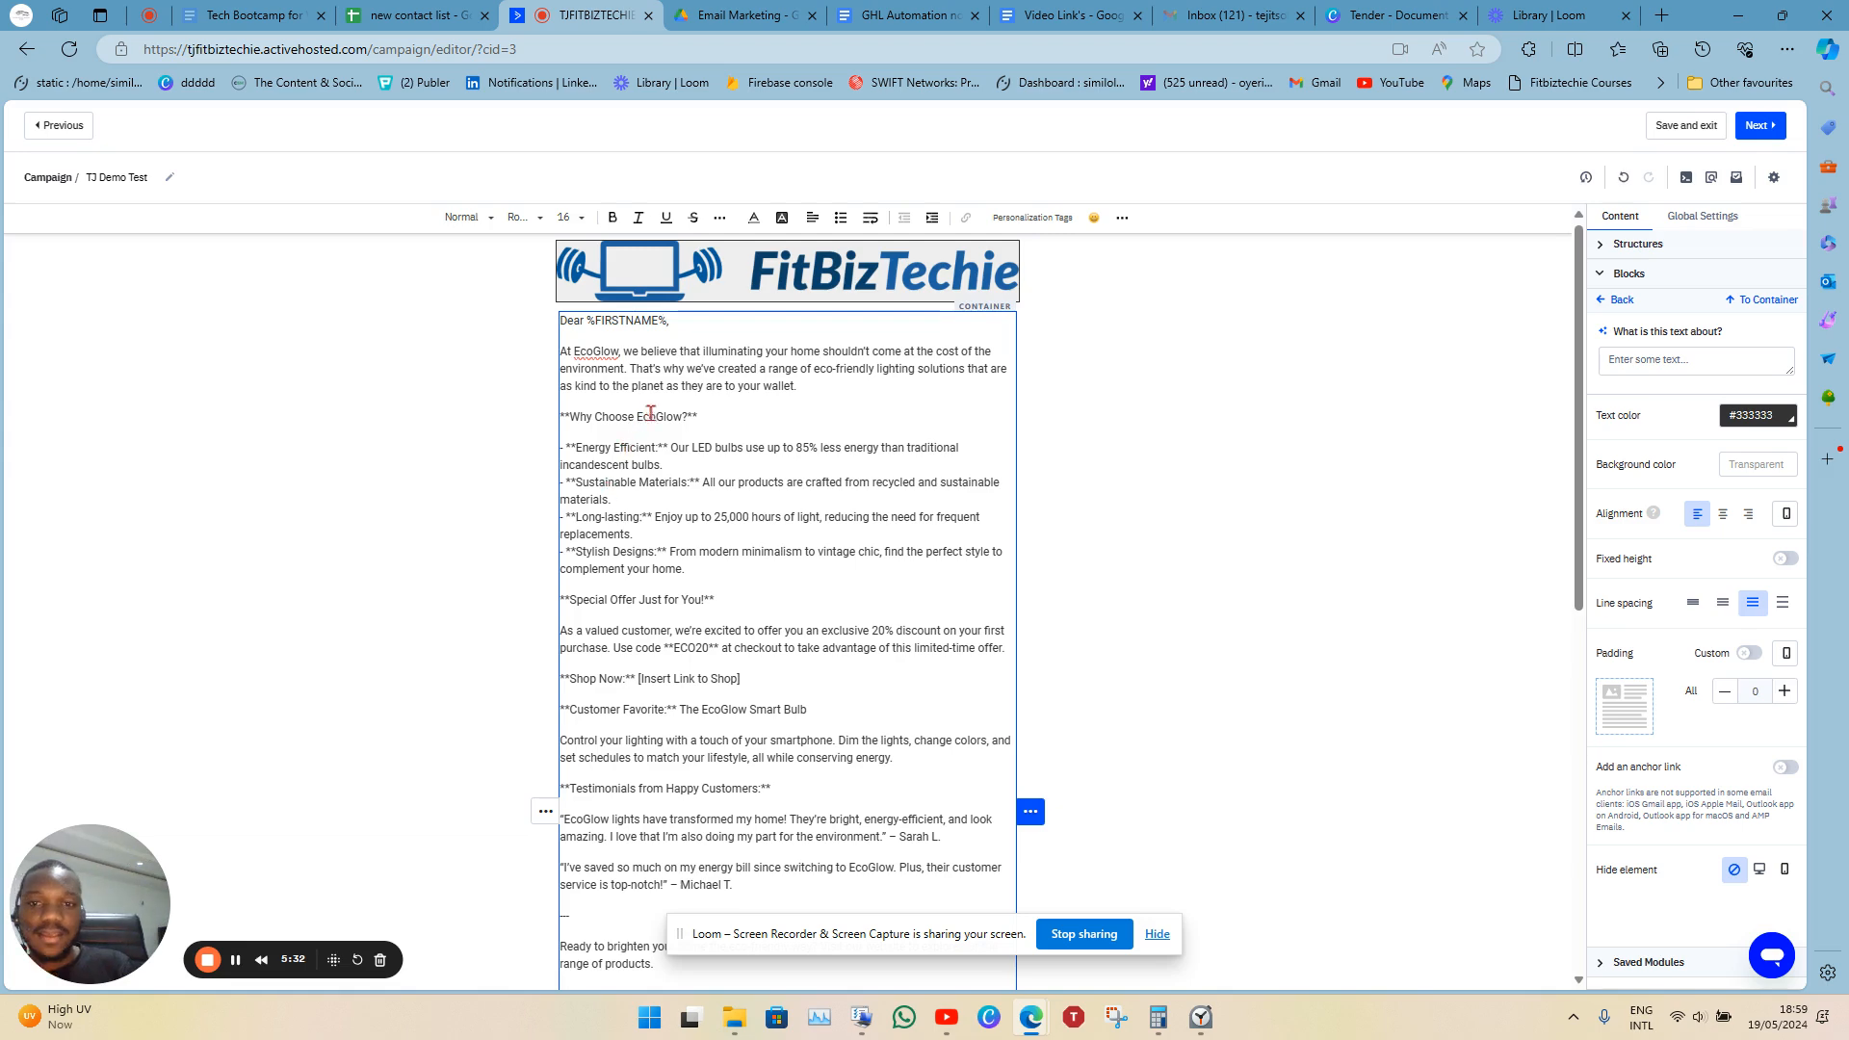
Reduce the line "**Shop Now:** [Insert Link to Shop]" to plain "Shop Now".
scroll(713, 421, "down", 3)
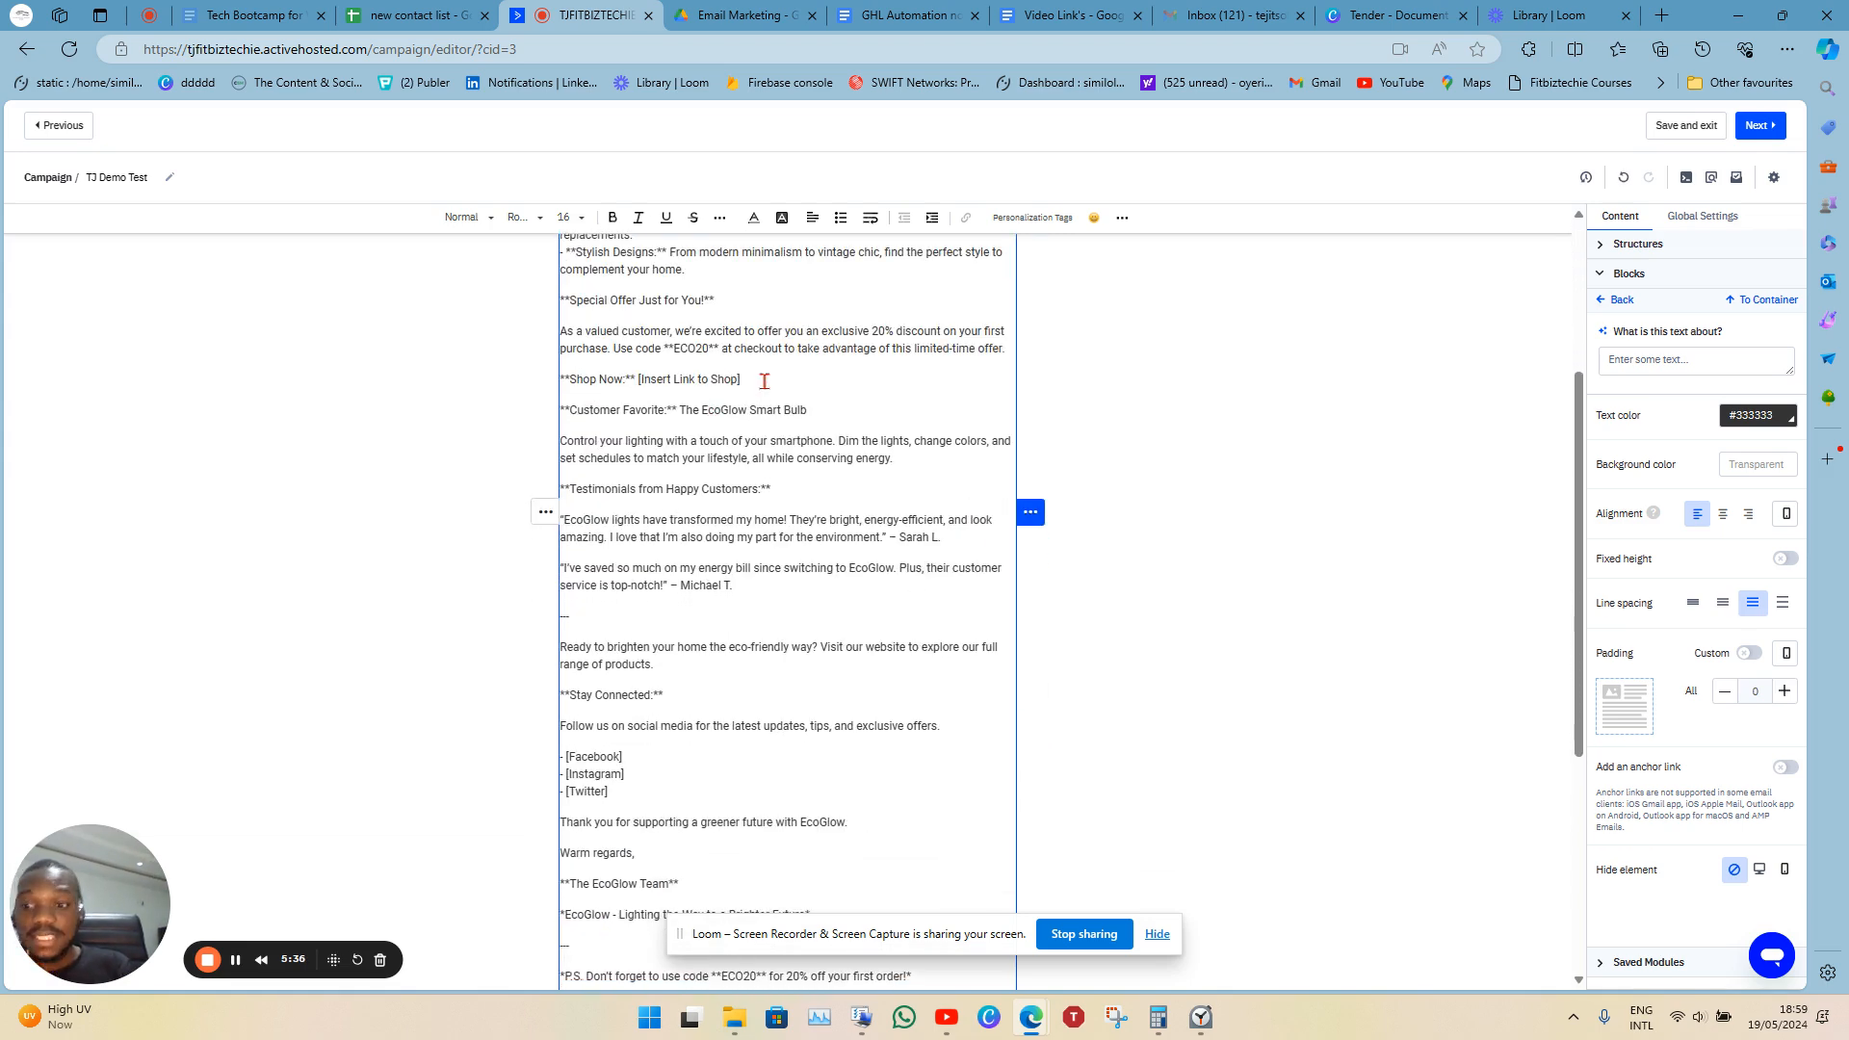
key("shift+Left")
key("shift+Left")
key("shift+Left")
key("shift+Left")
key("shift+Left")
key("shift+Left")
key("shift+Left")
key("shift+Left")
key("shift+Left")
key("shift+Left")
key("shift+Left")
key("shift+Left")
key("shift+Left")
key("shift+Left")
key("shift+Left")
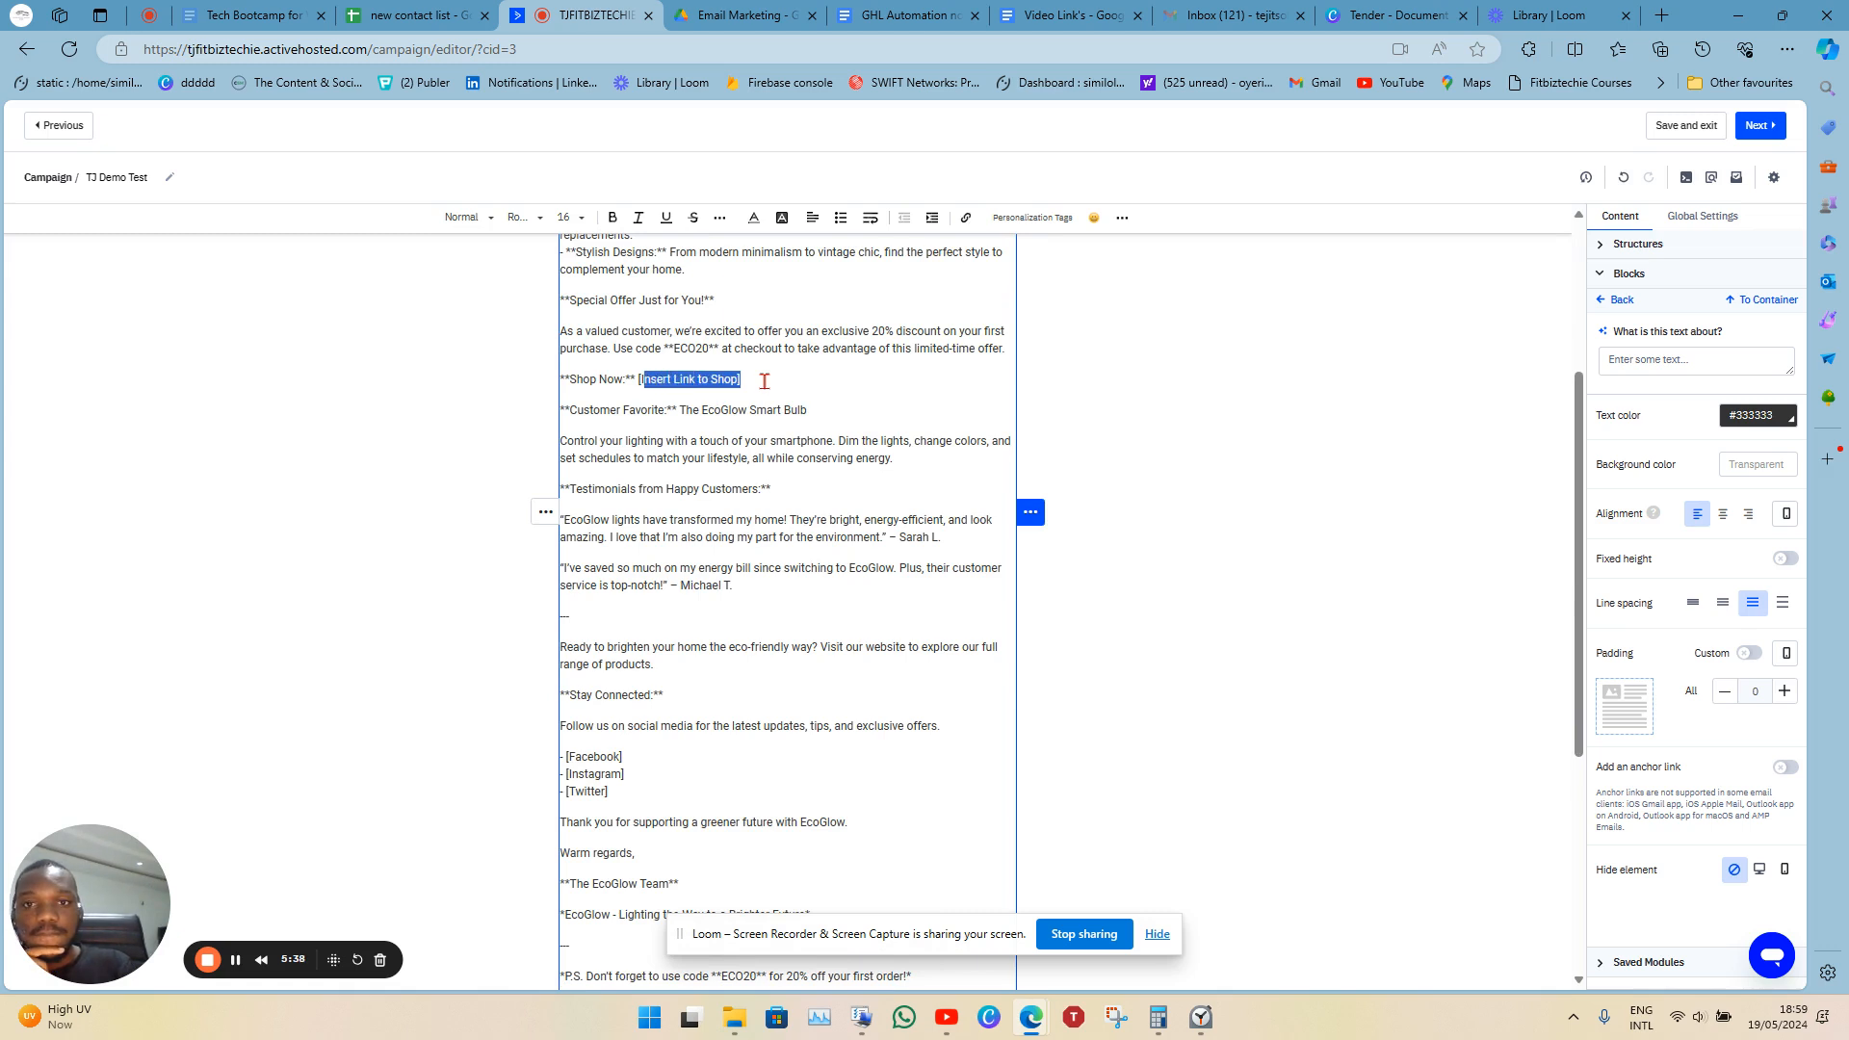
key("BackSpace")
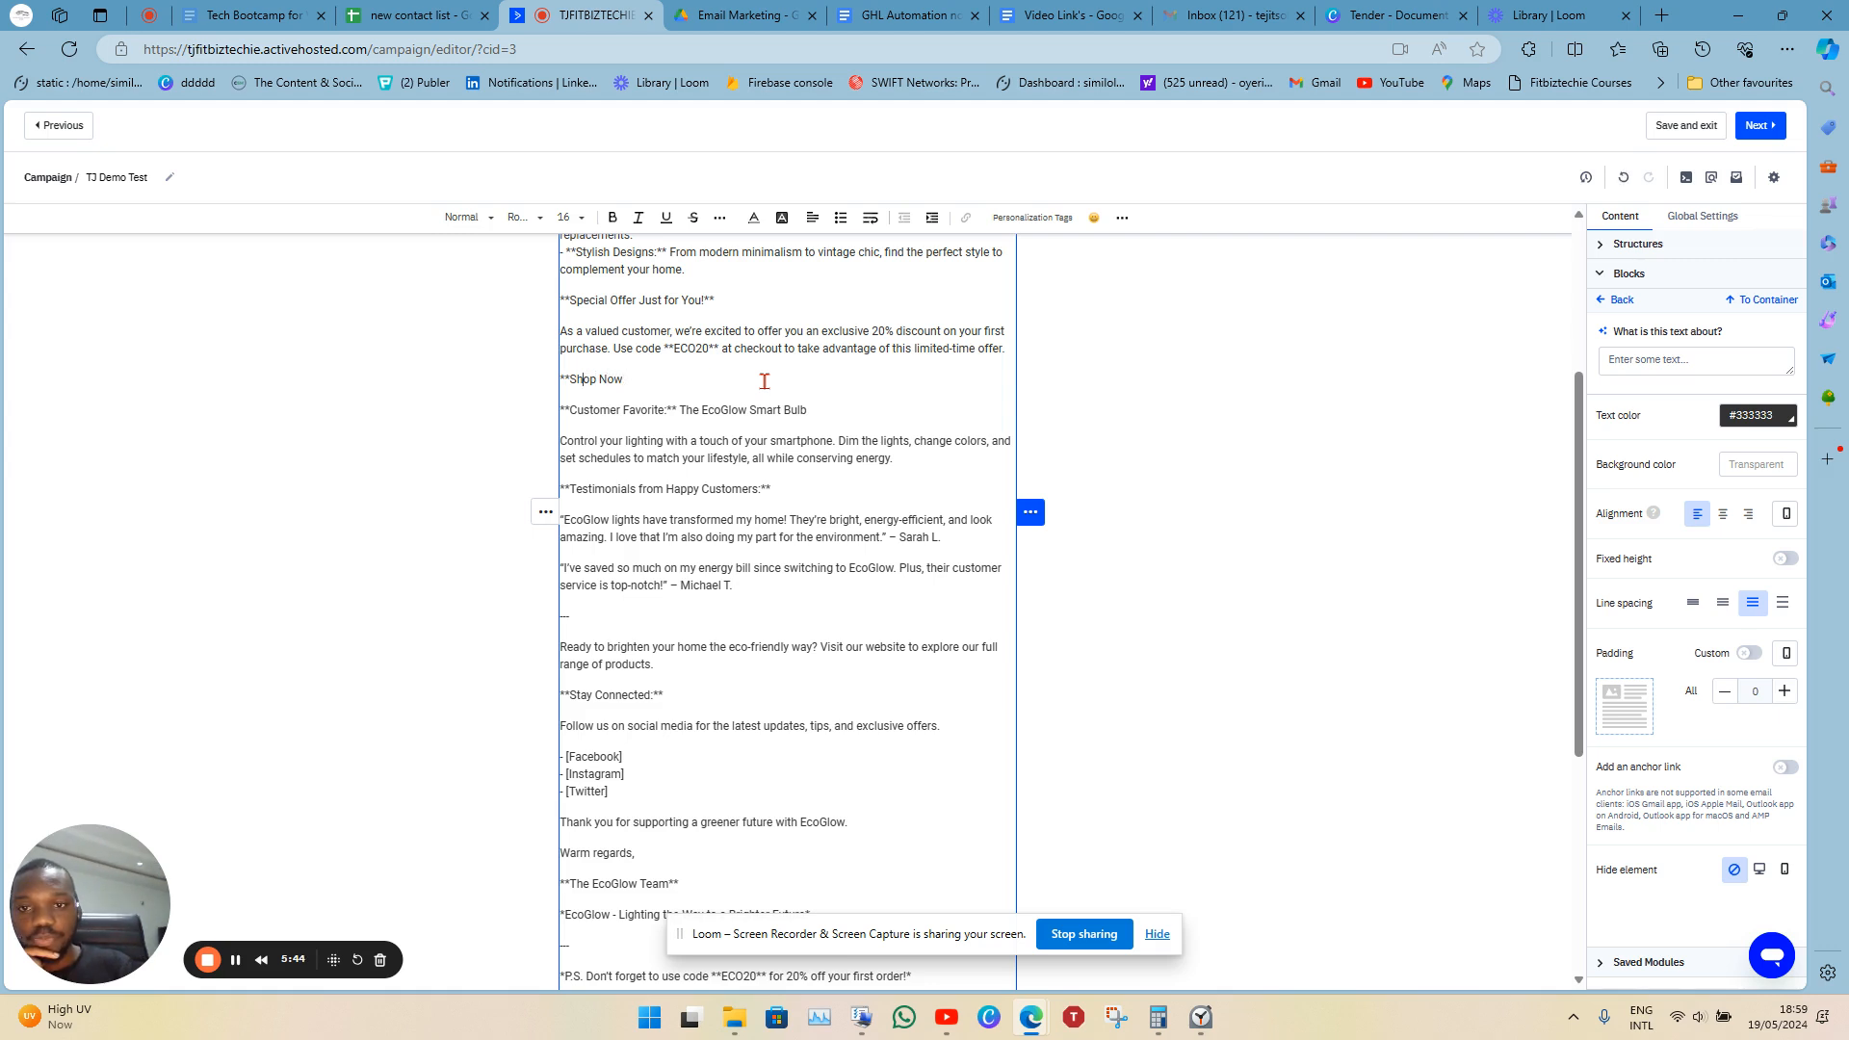
key("BackSpace")
key("BackSpace")
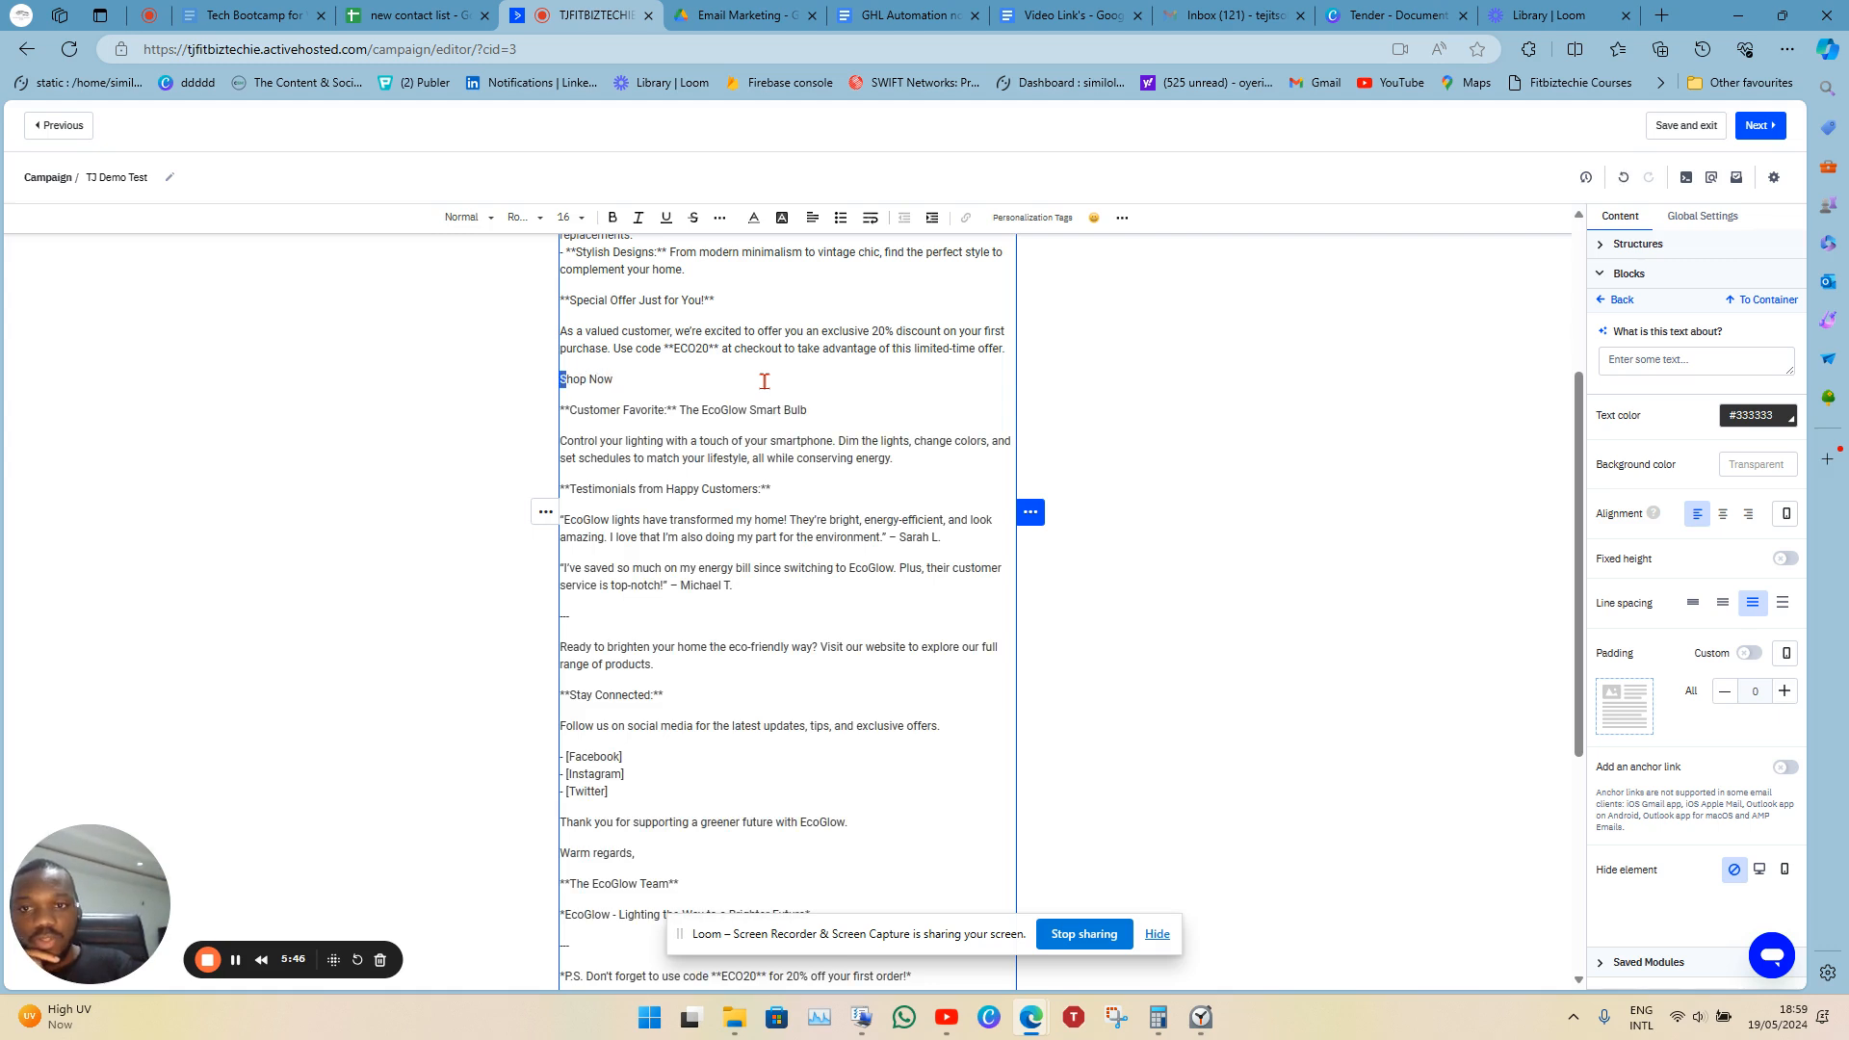
key("shift+Right")
key("shift+Right")
key("shift+Right")
key("shift+Right")
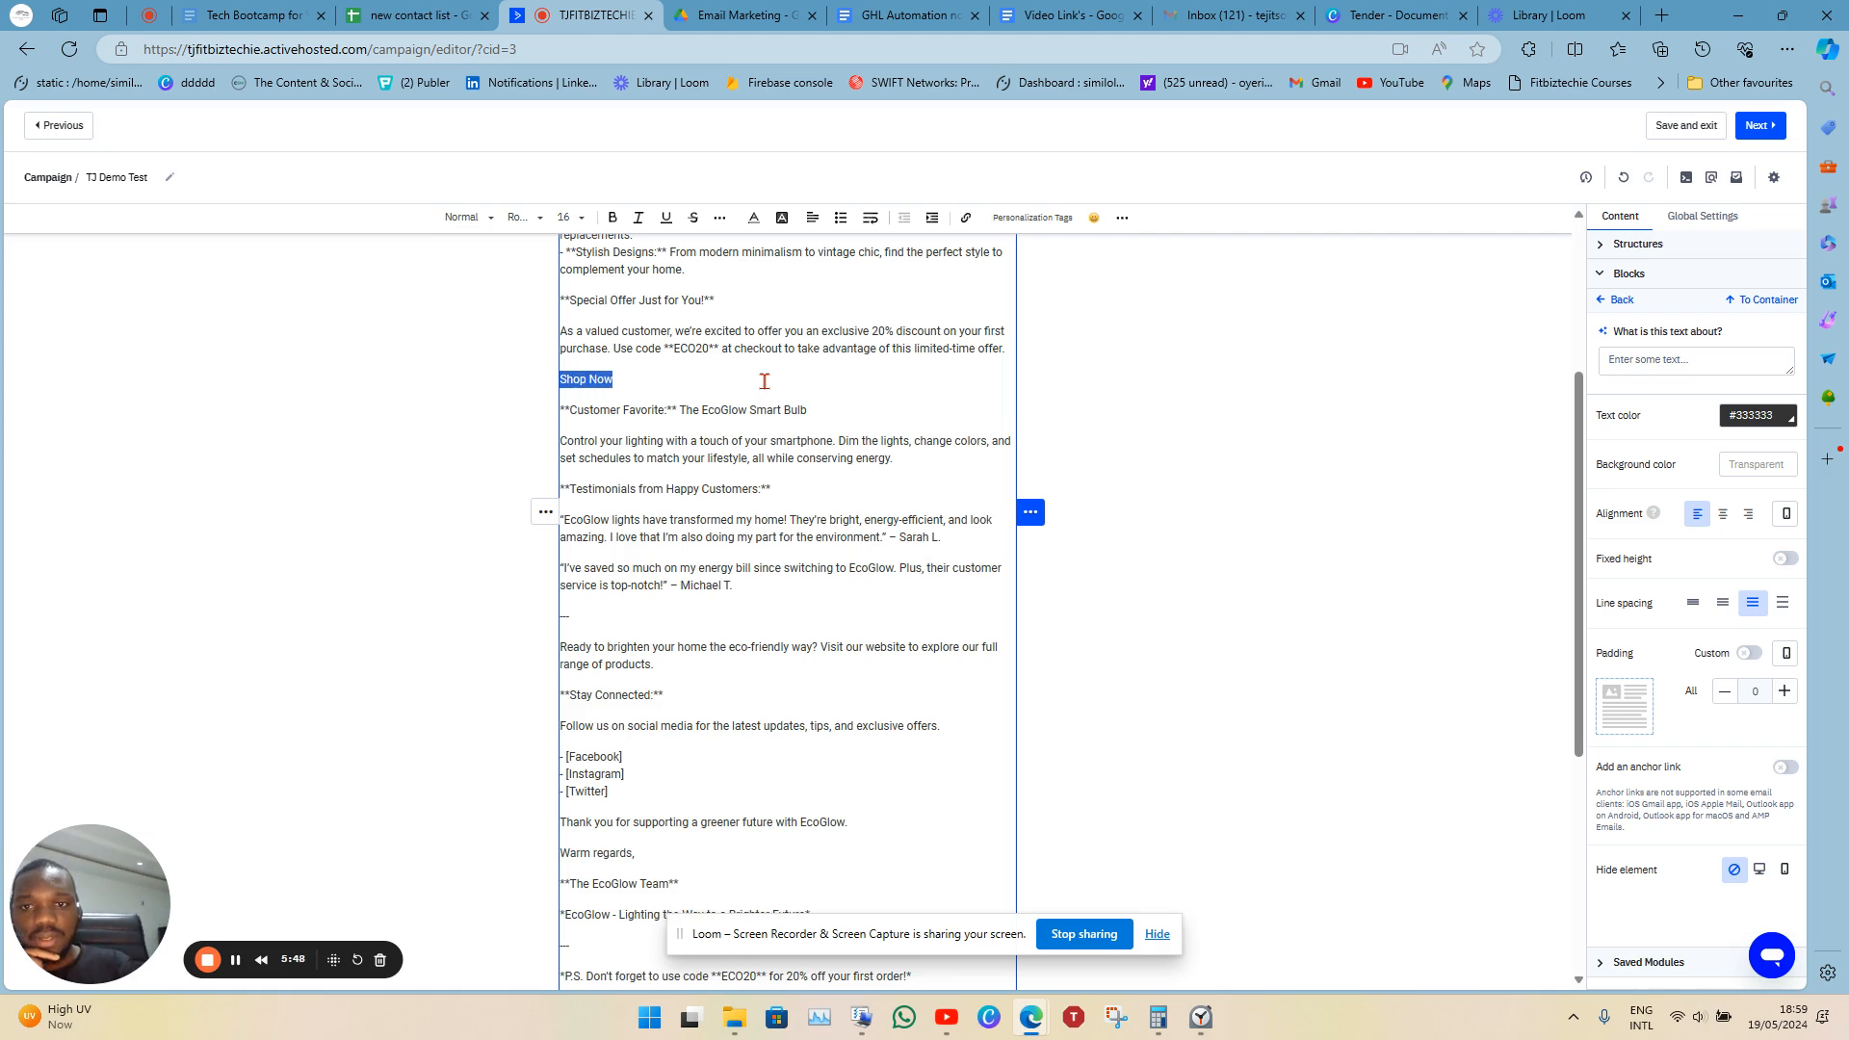
left_click(967, 220)
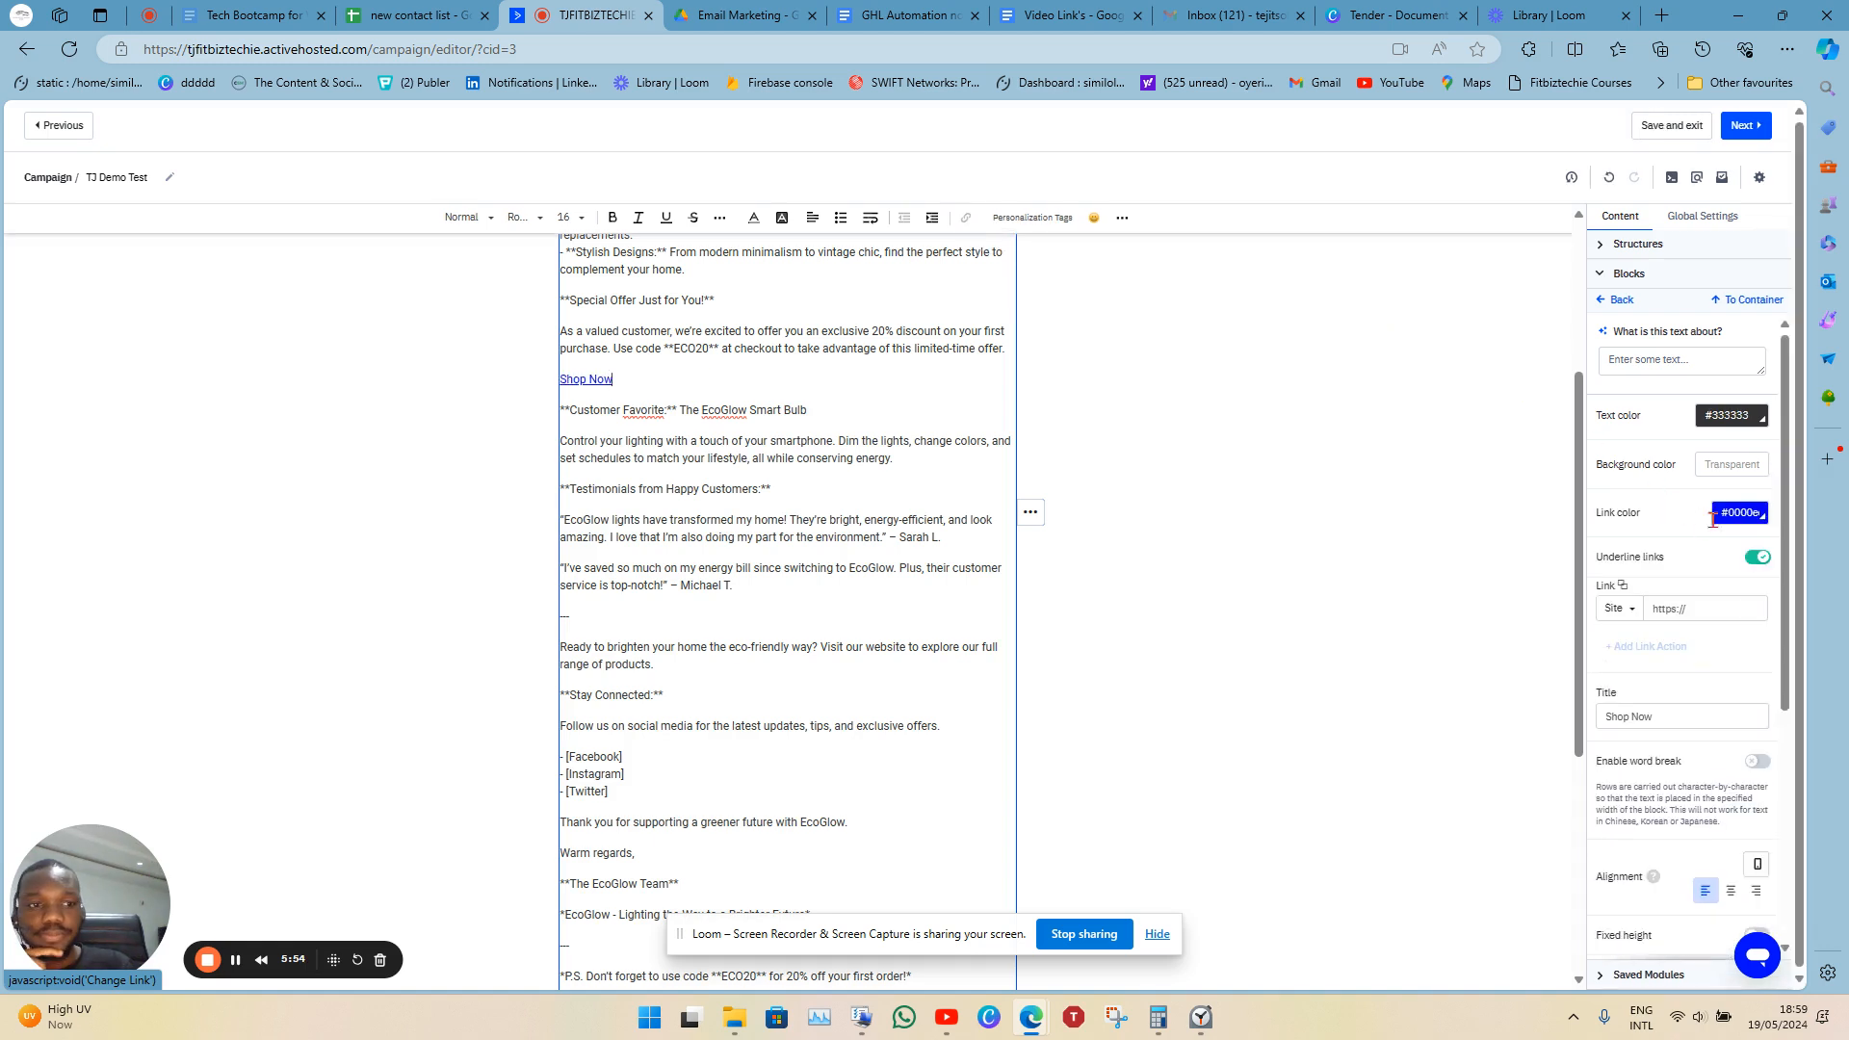
left_click(1719, 610)
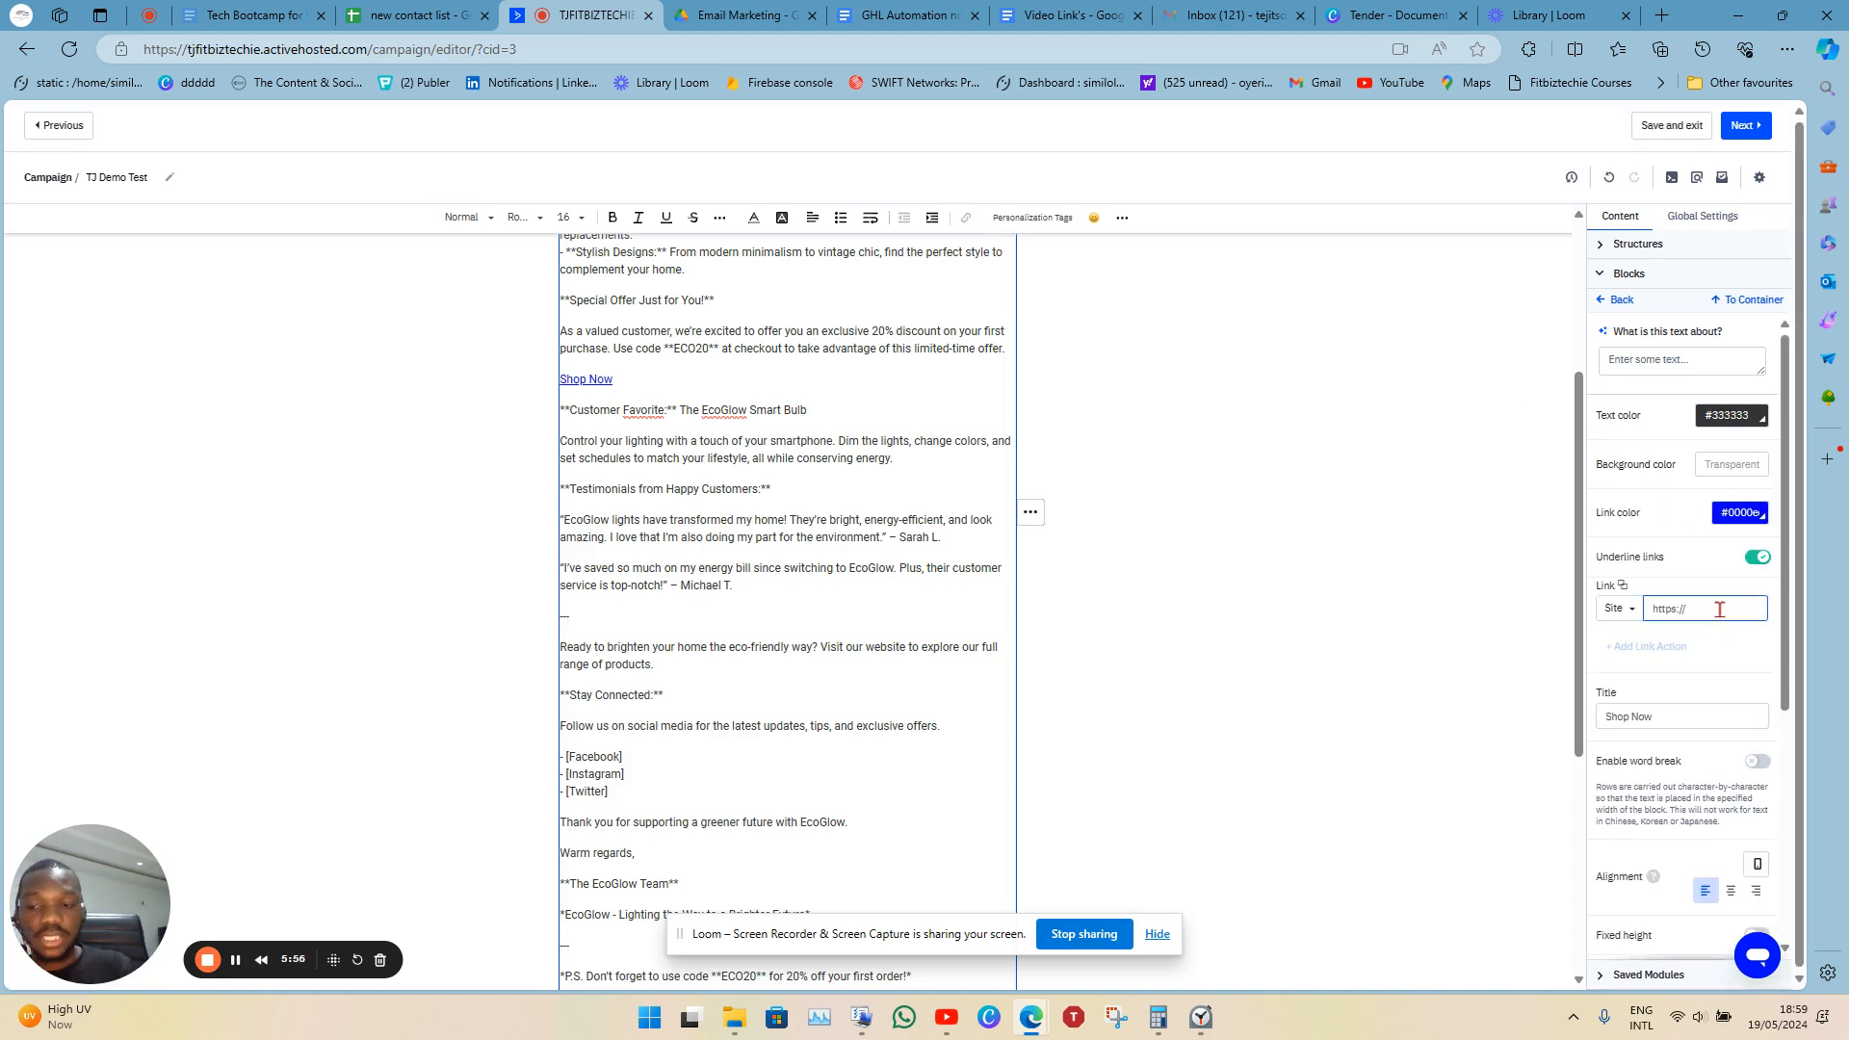
type("www.")
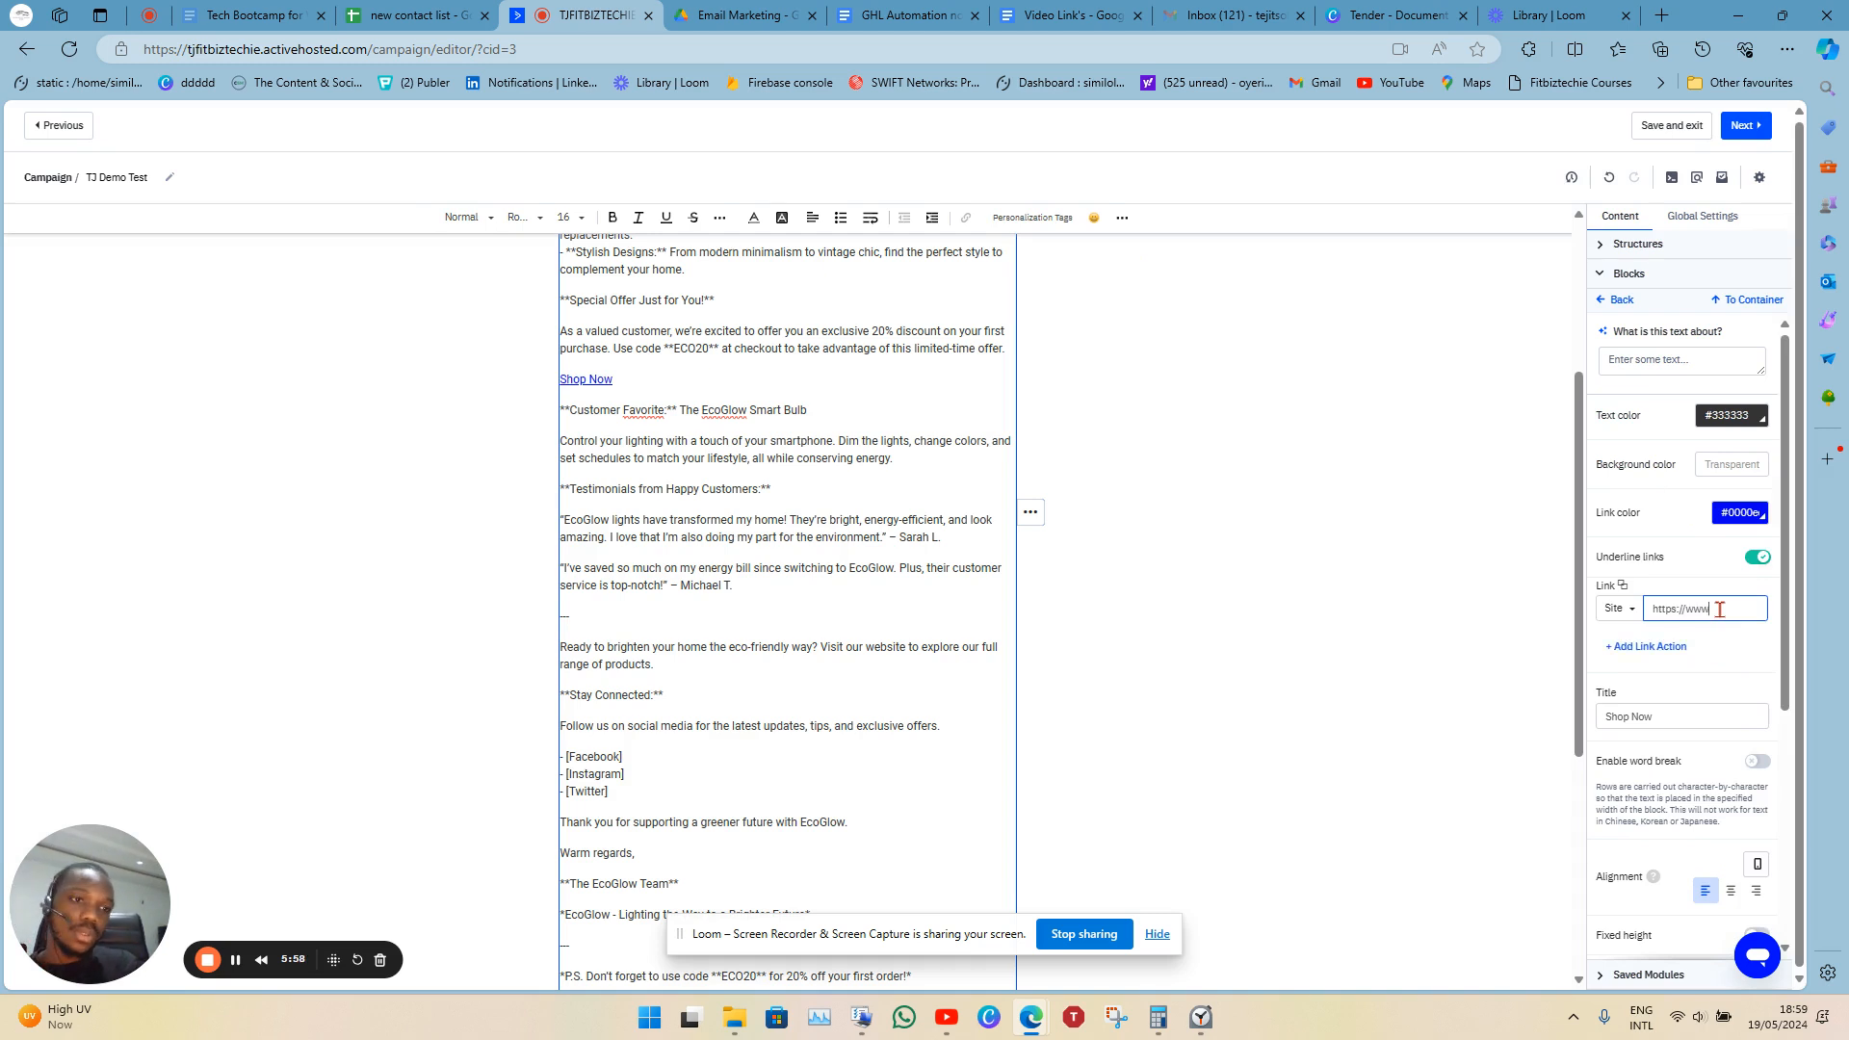
type("tbi")
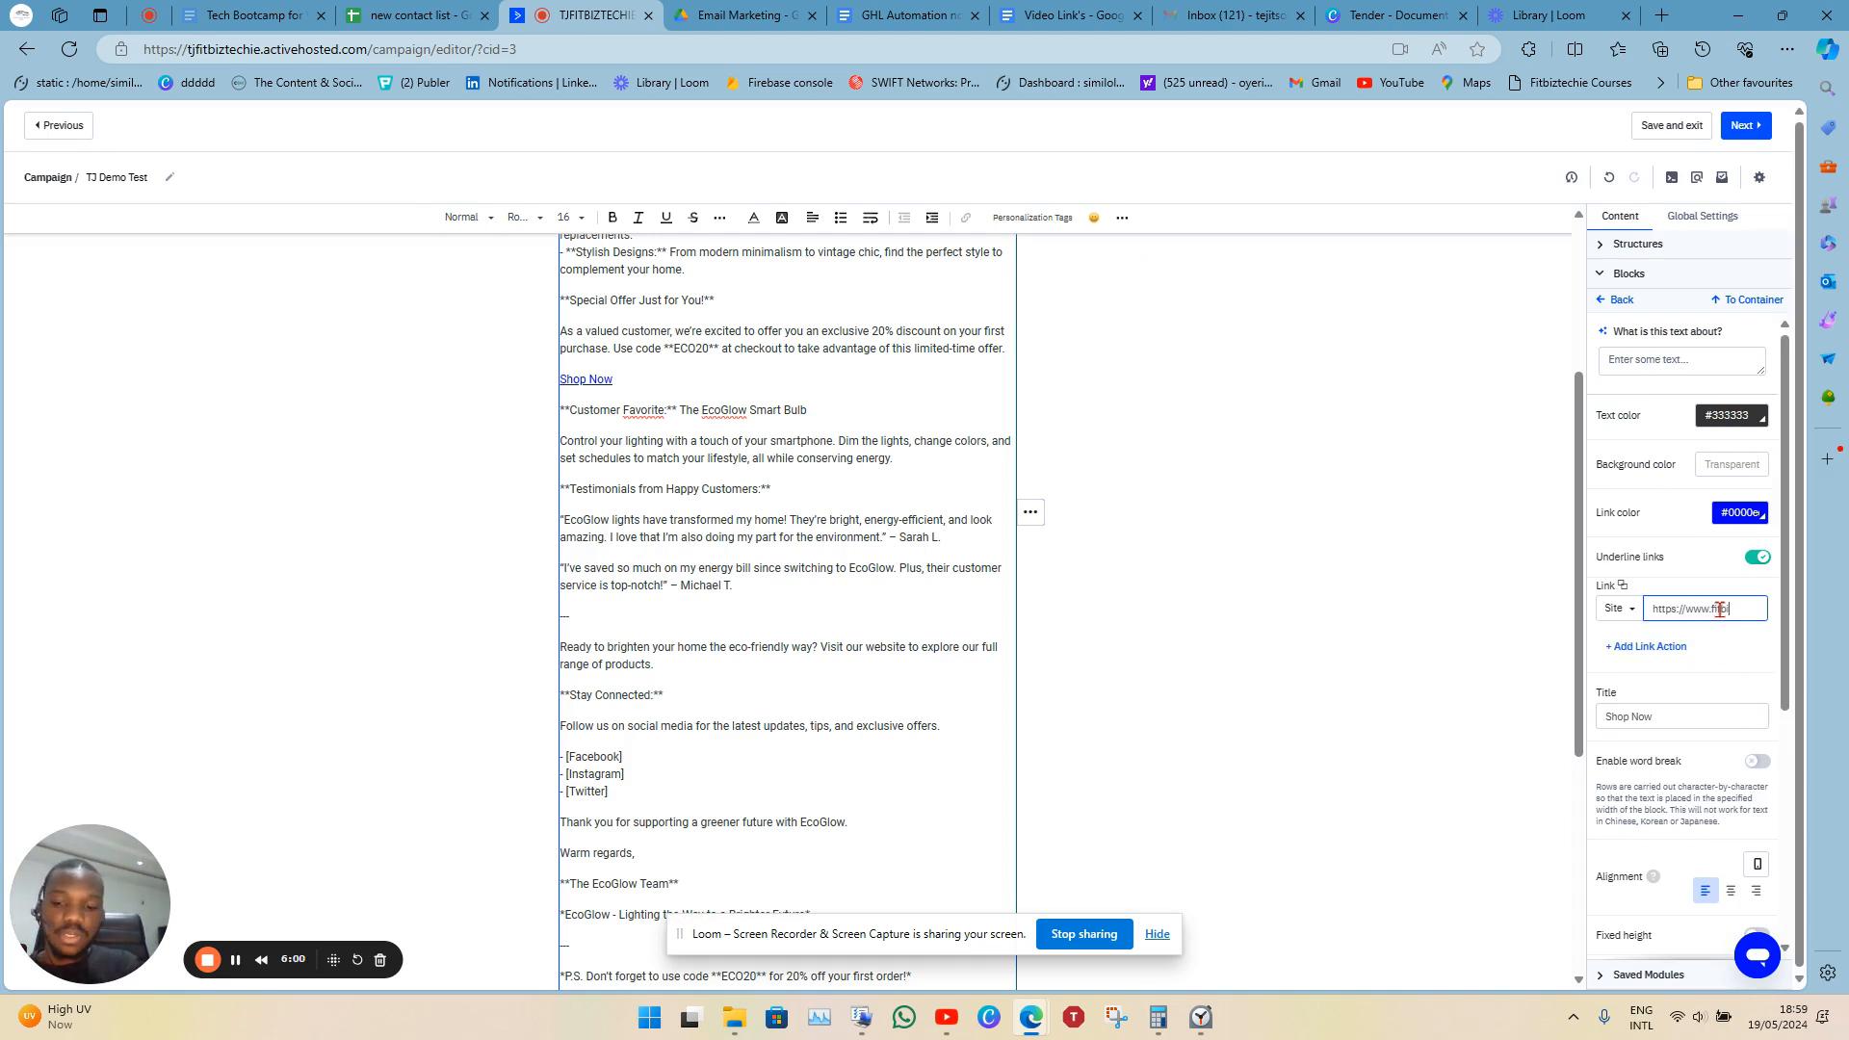
type("tbiztechies")
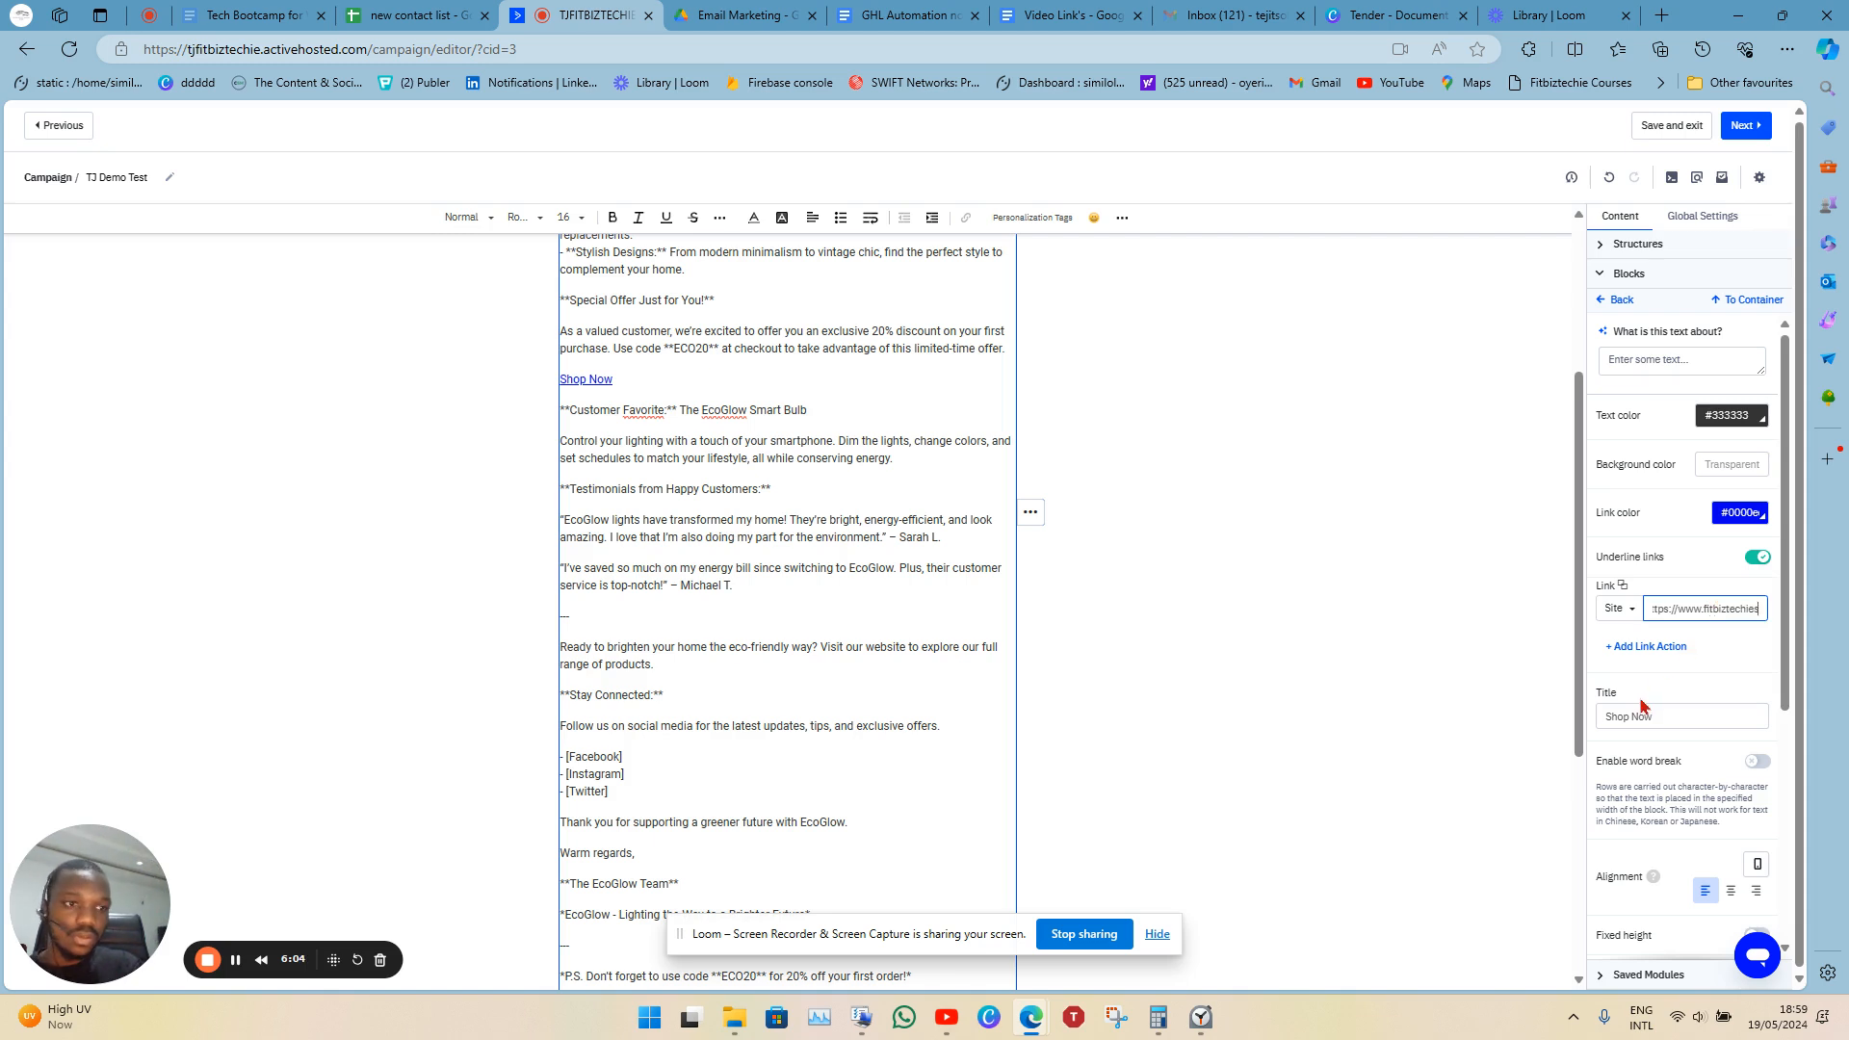
key("BackSpace")
type(".com")
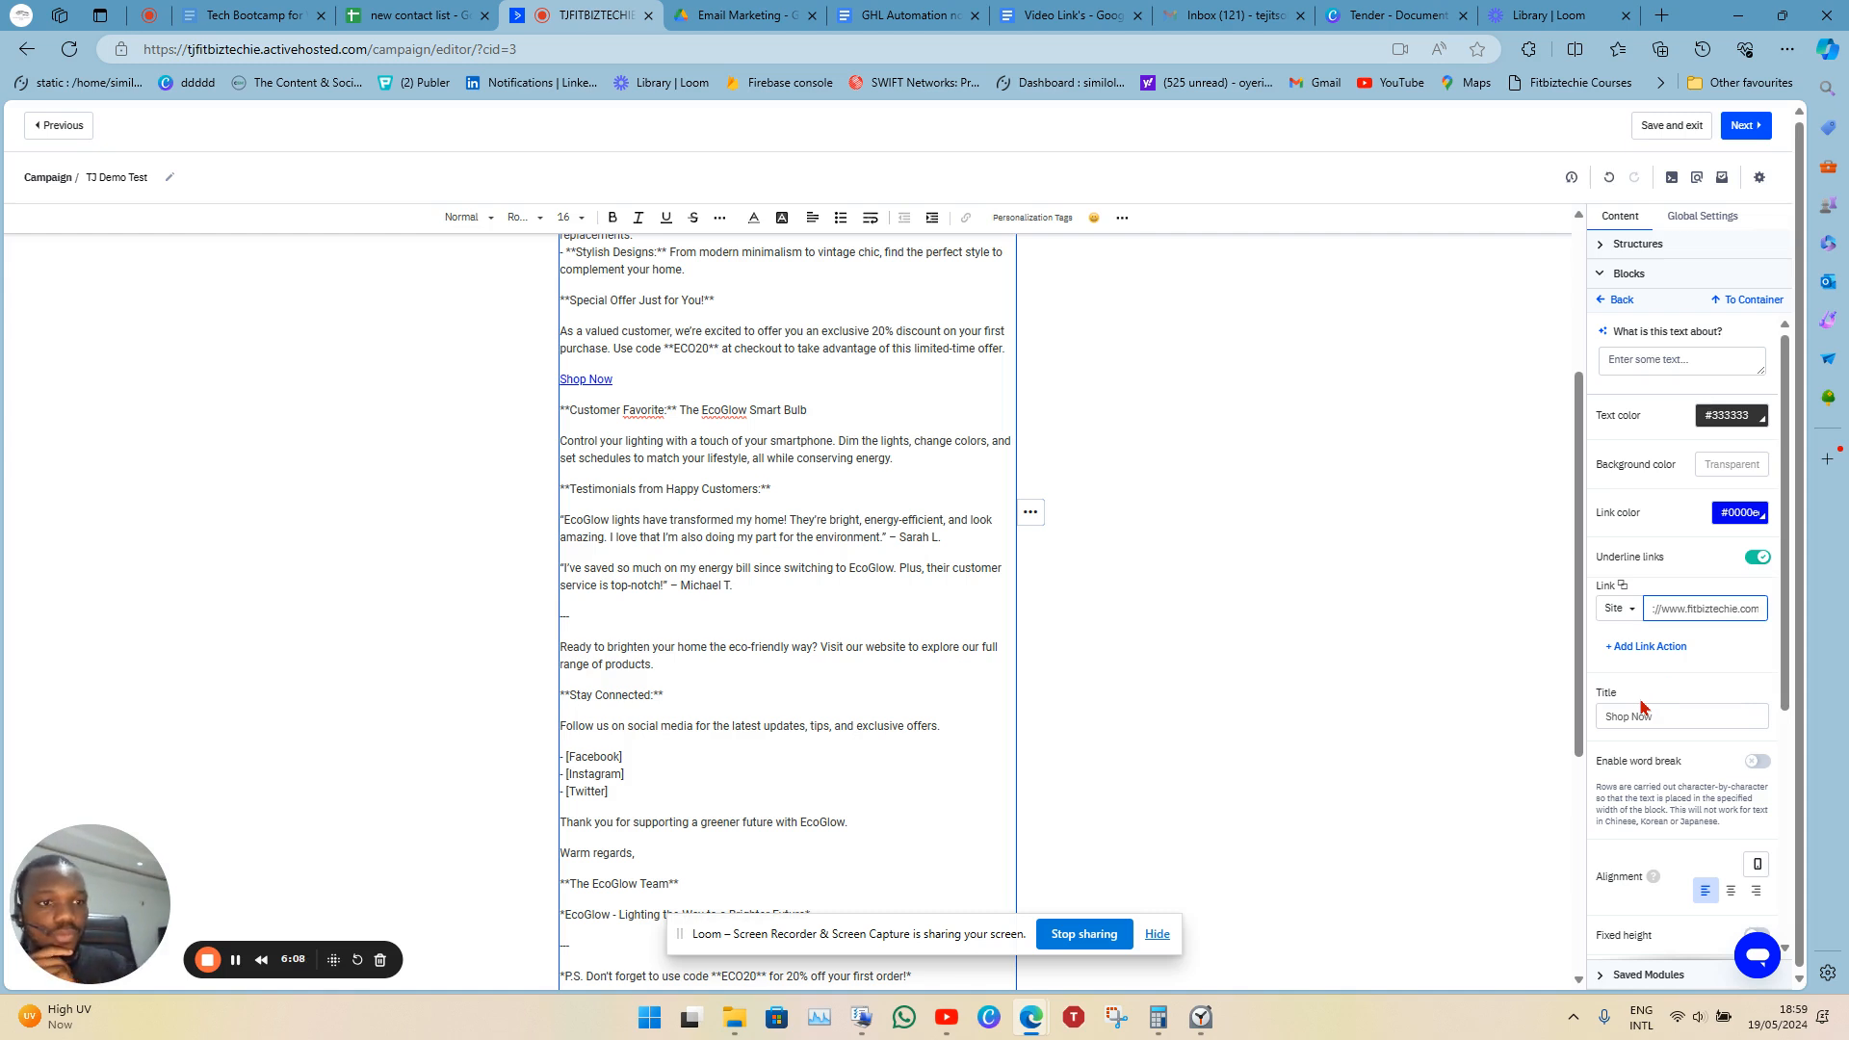
left_click(784, 396)
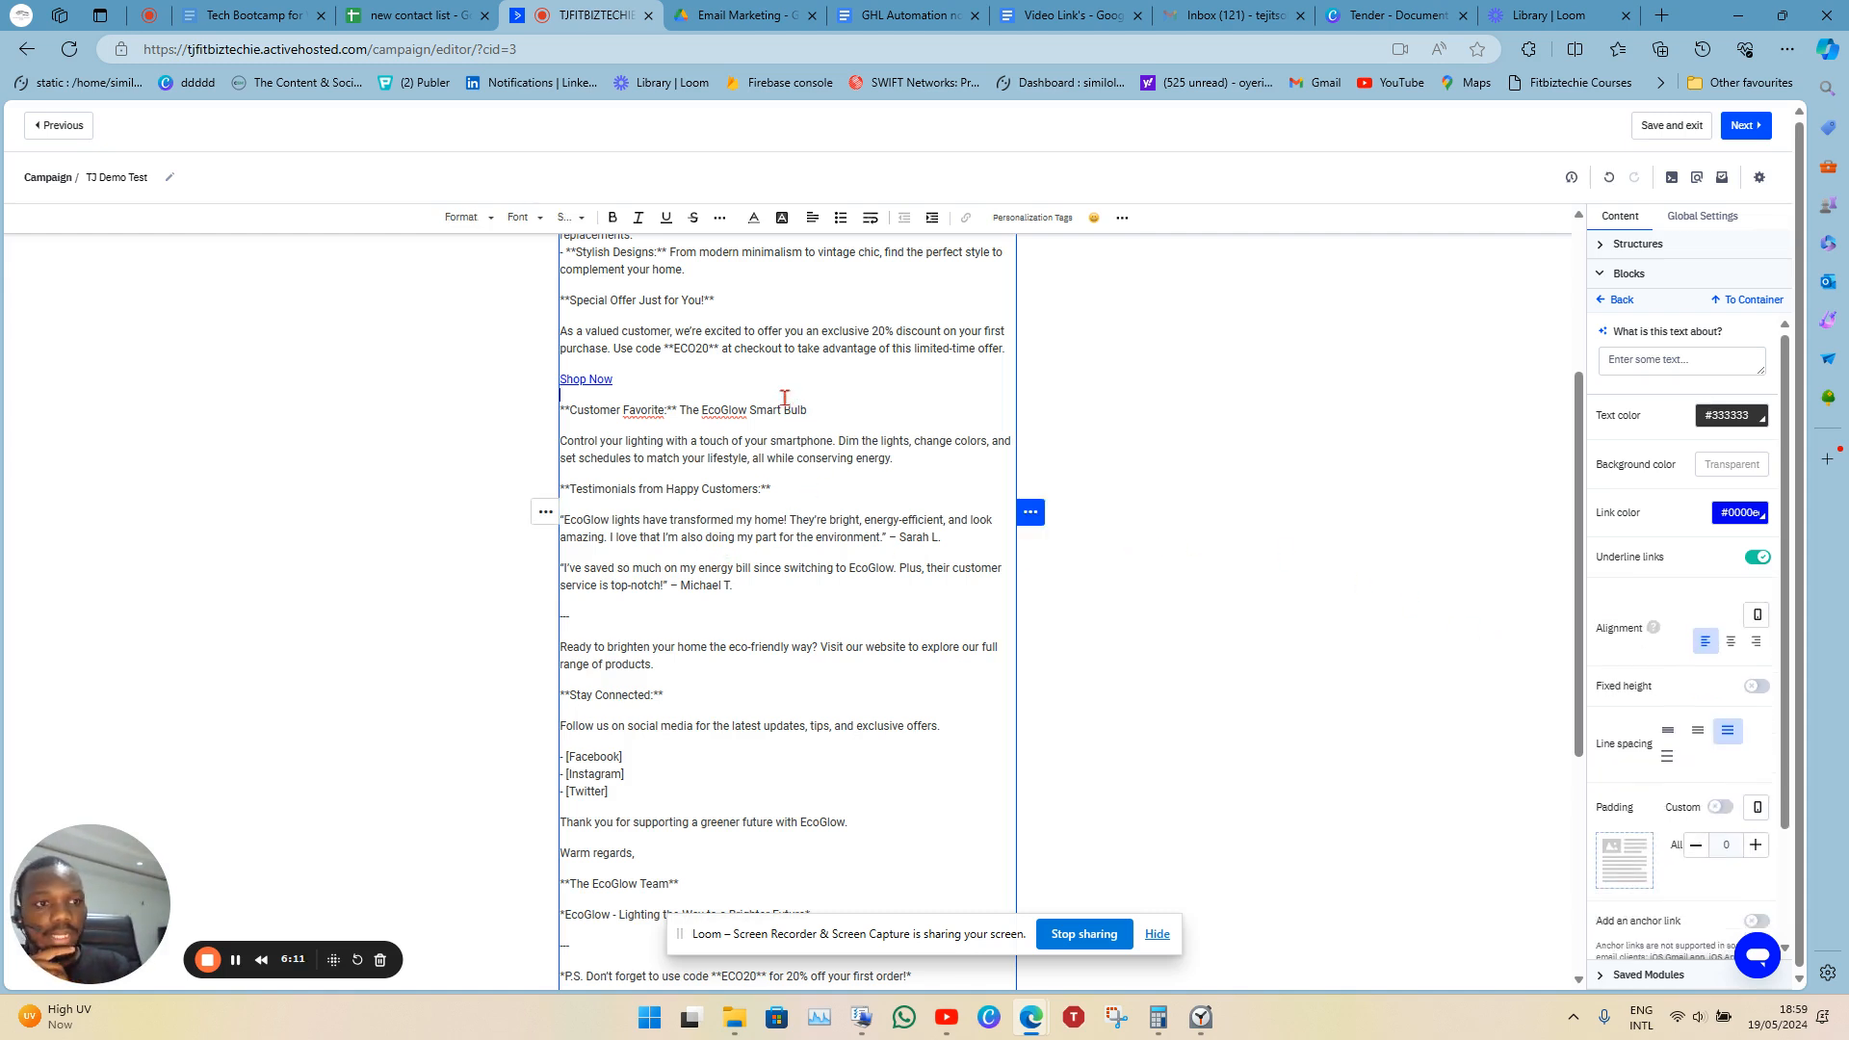
left_click(587, 379)
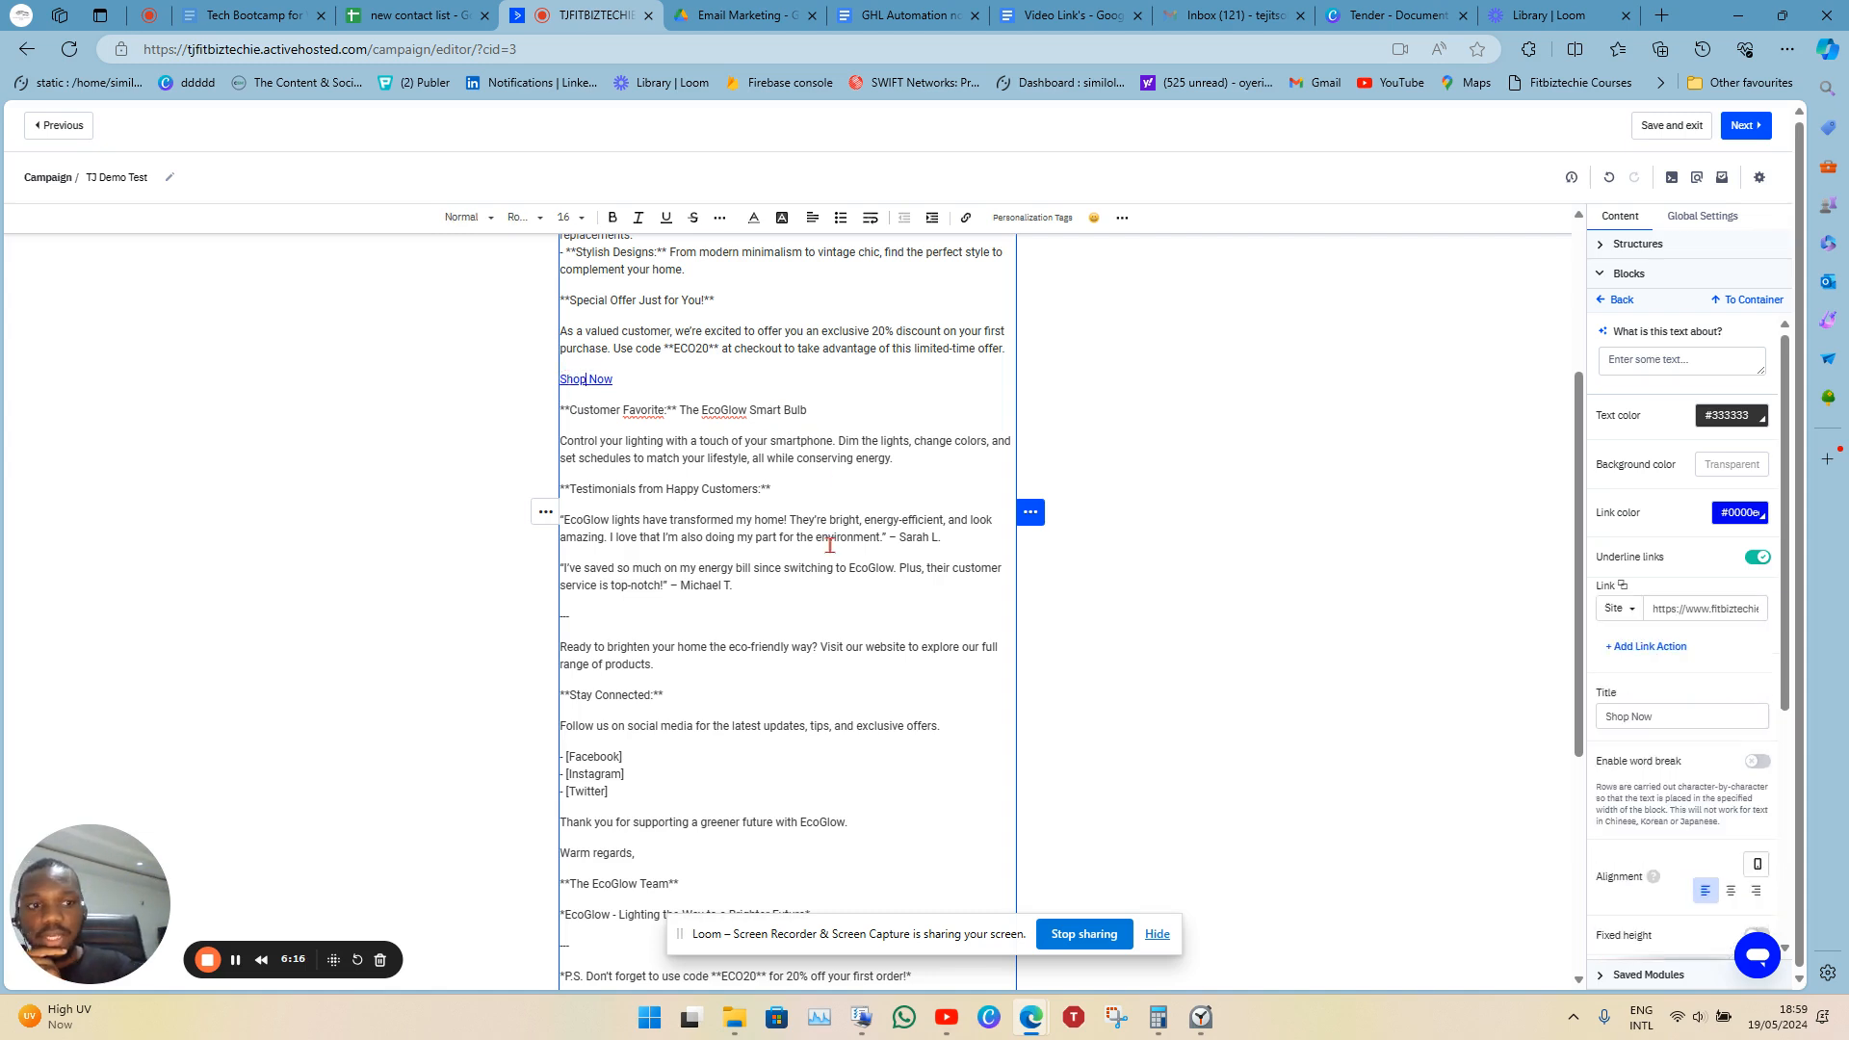
scroll(821, 583, "down", 2)
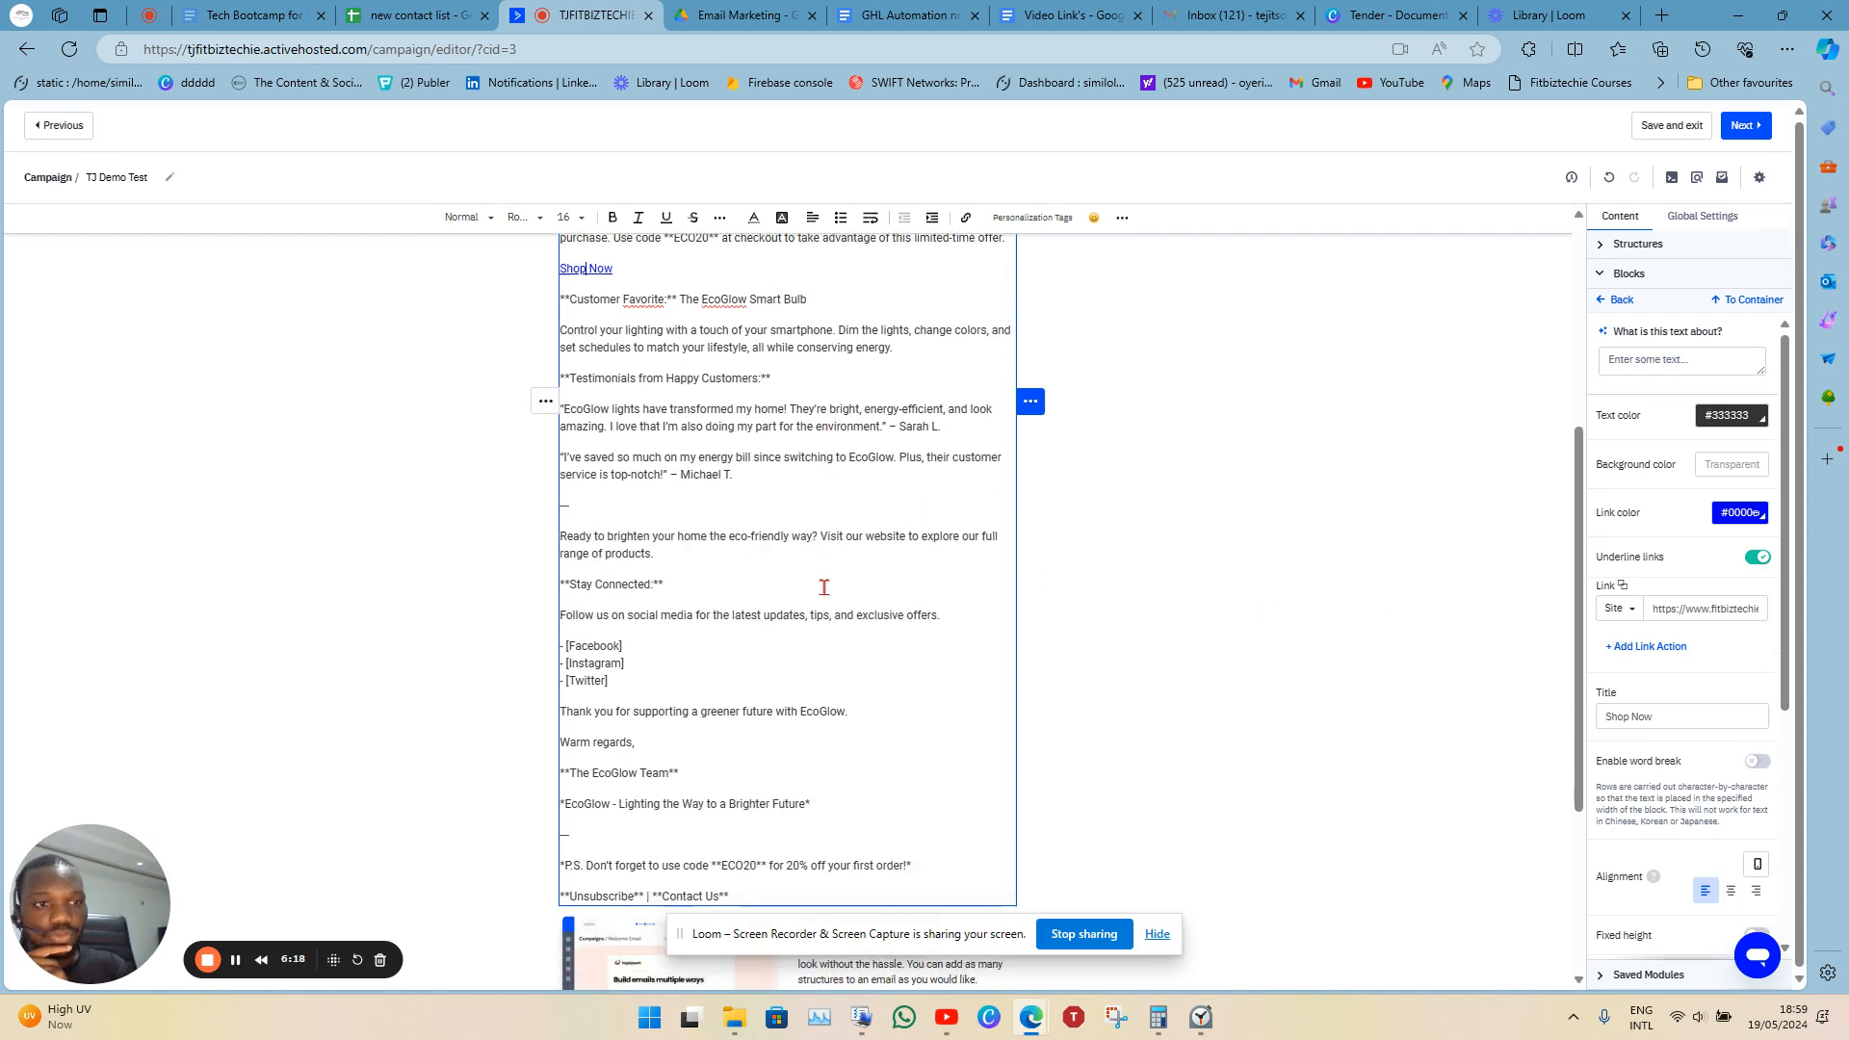
scroll(823, 587, "up", 2)
scroll(823, 586, "down", 2)
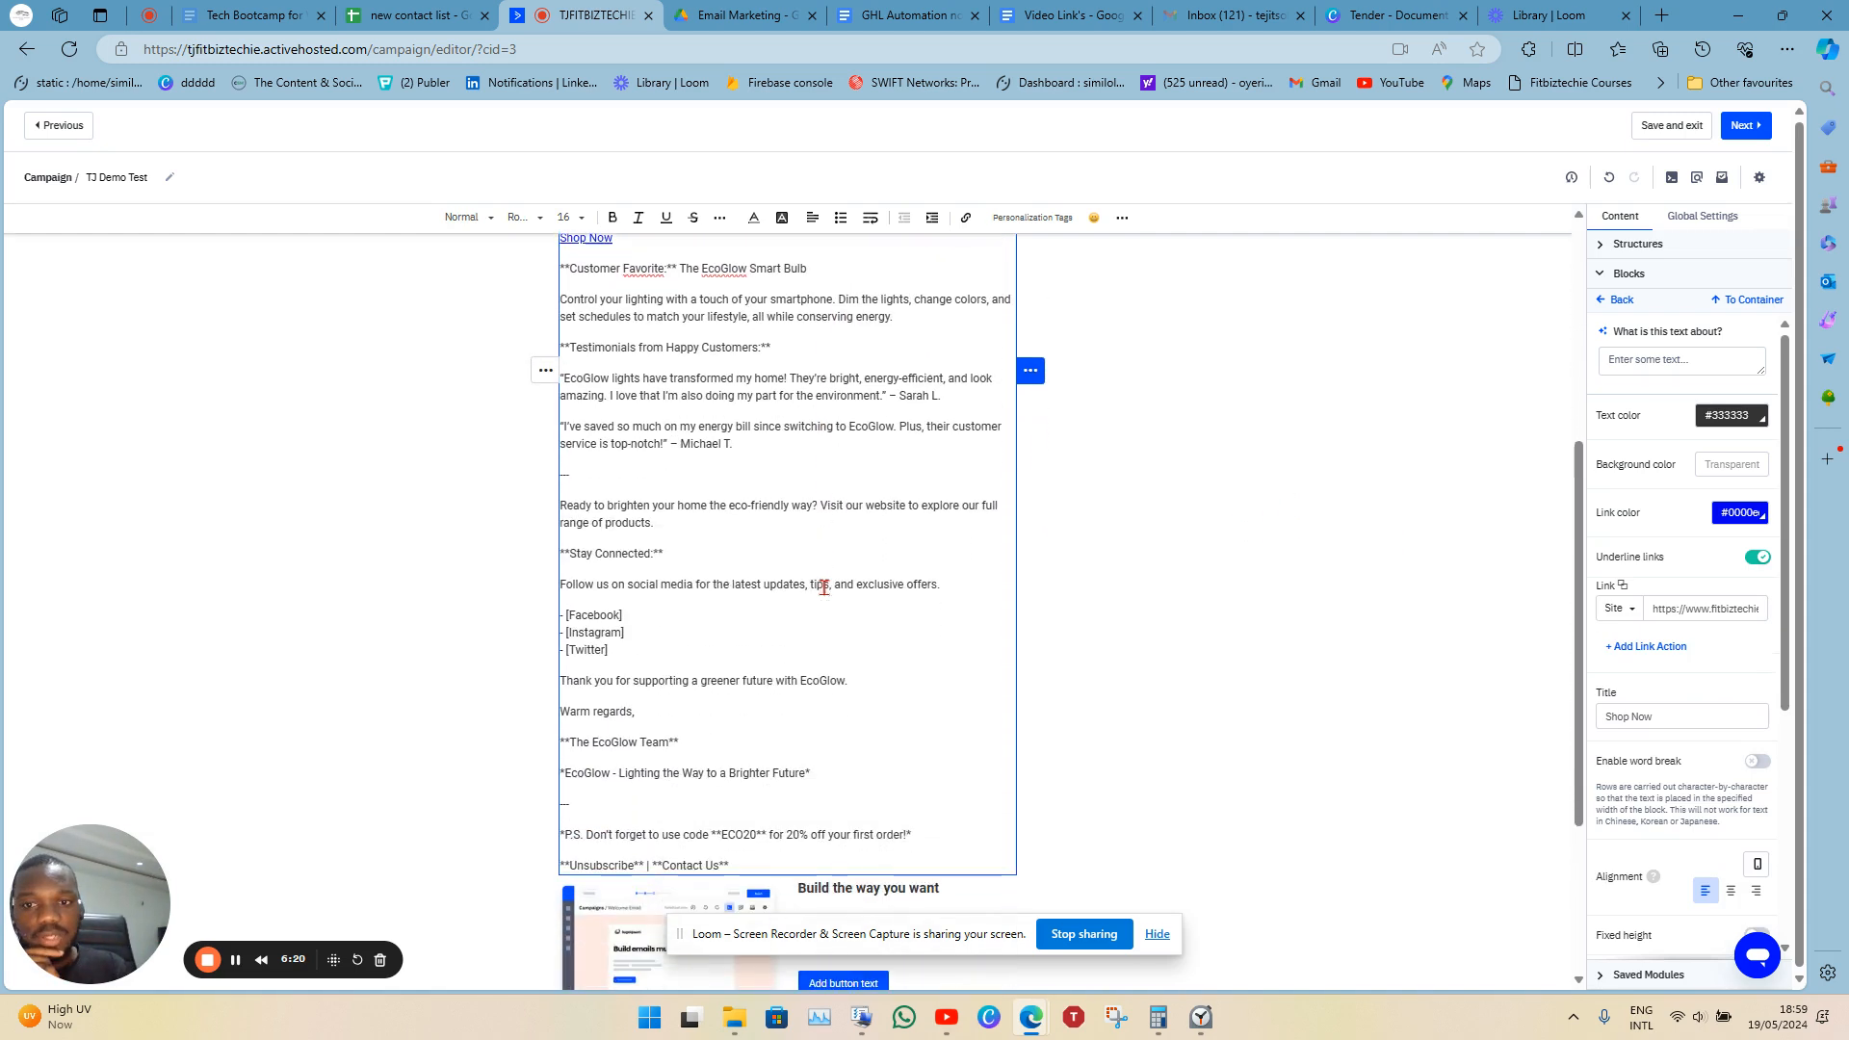
left_click(678, 594)
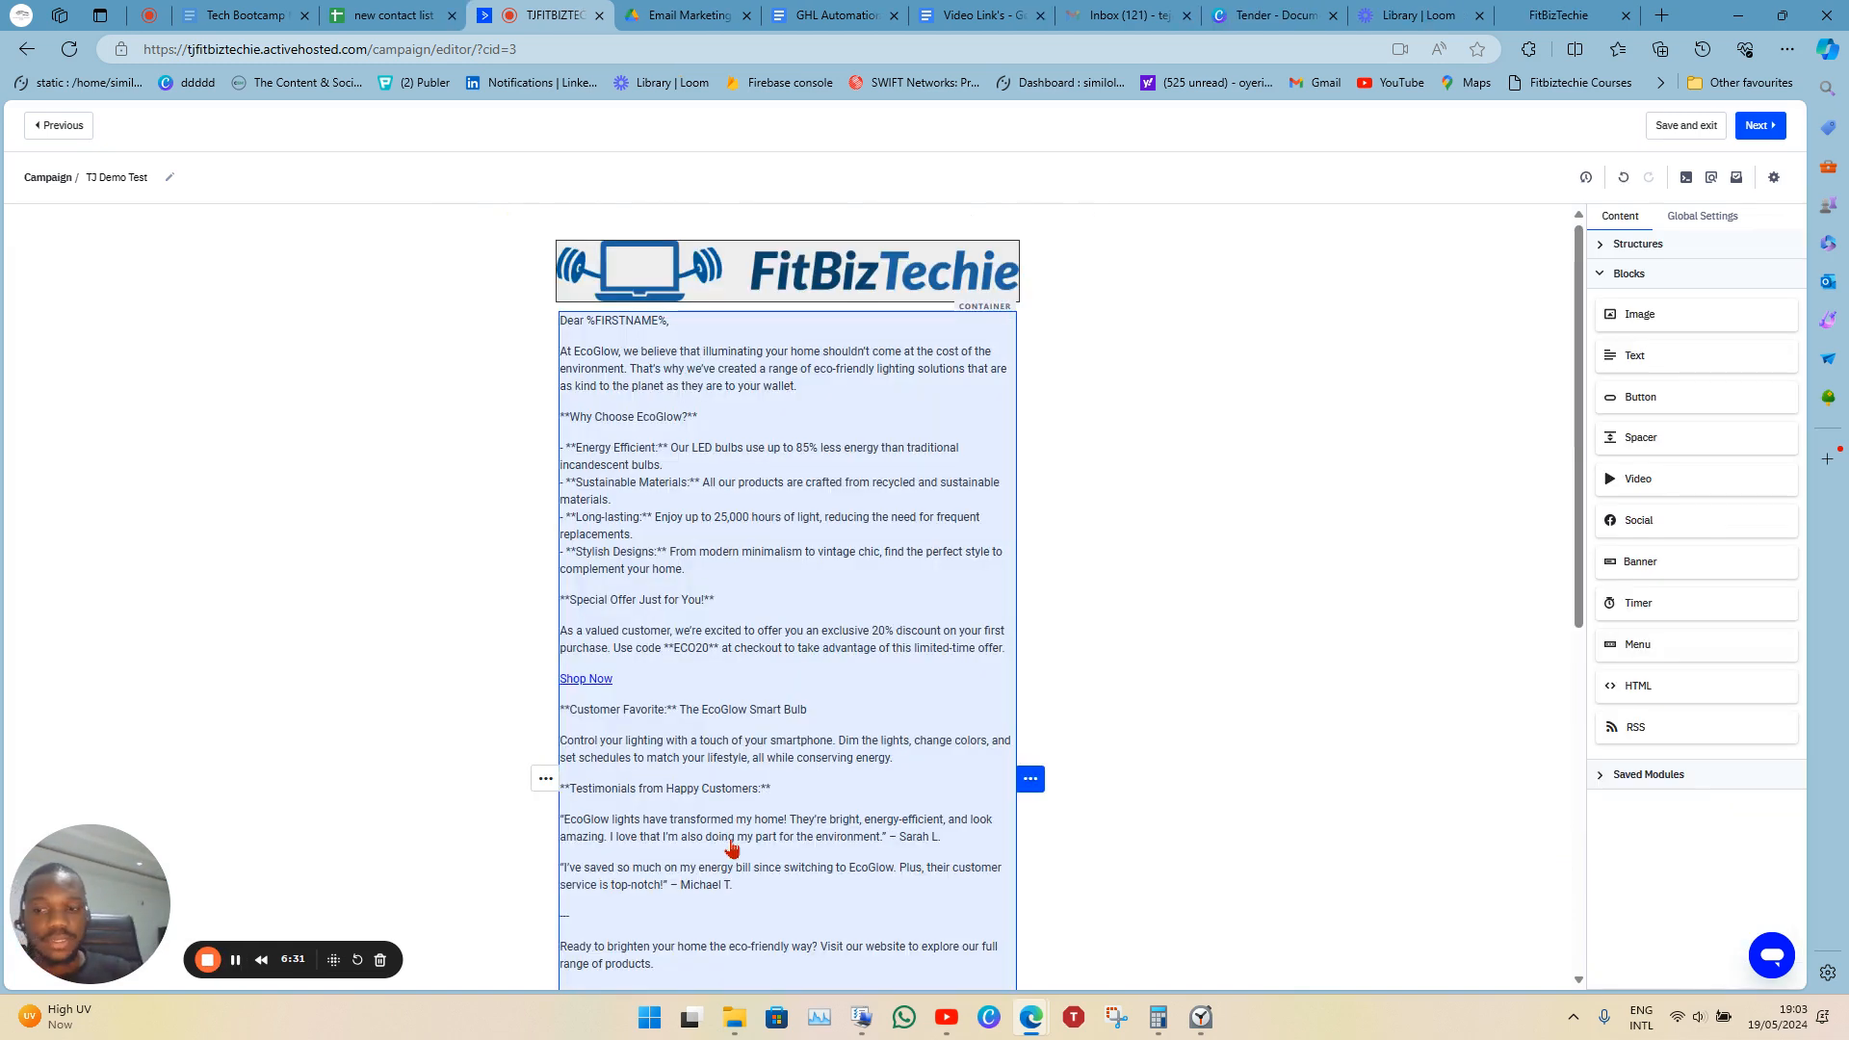
left_click(802, 667)
left_click_drag(802, 663, 821, 556)
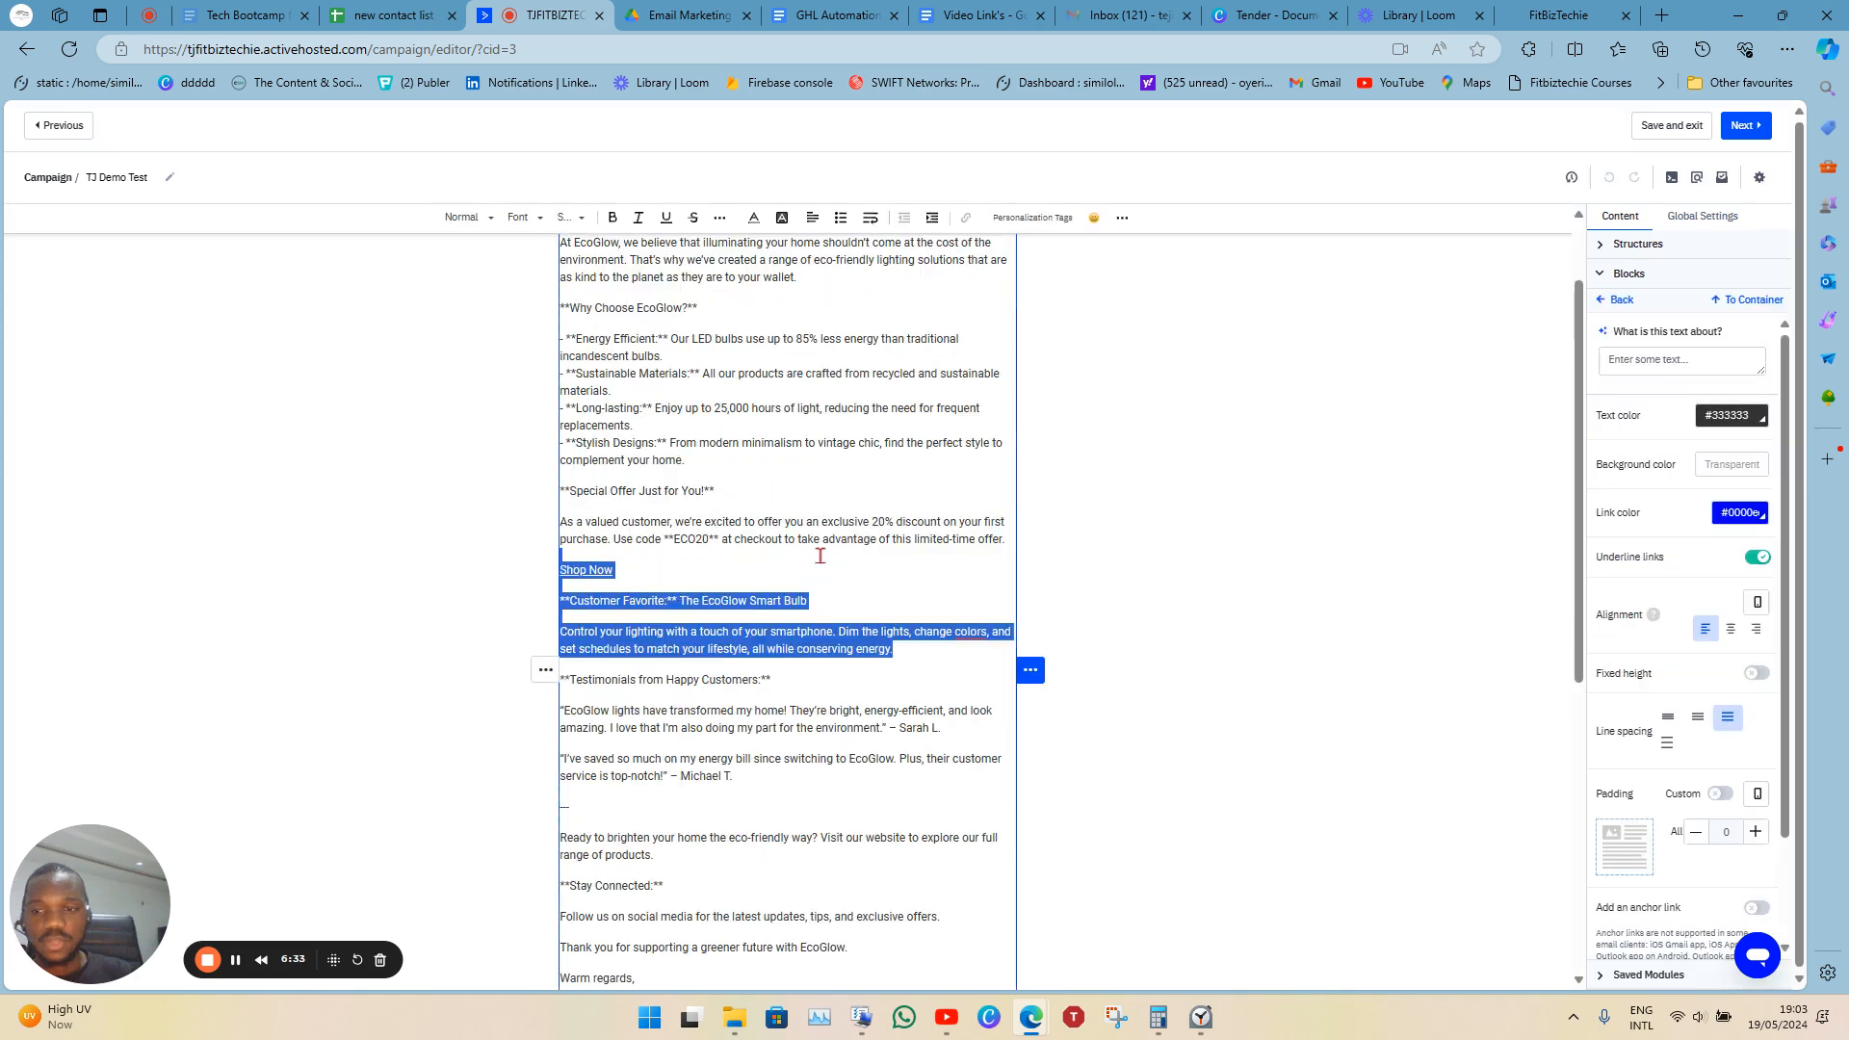
left_click(820, 555)
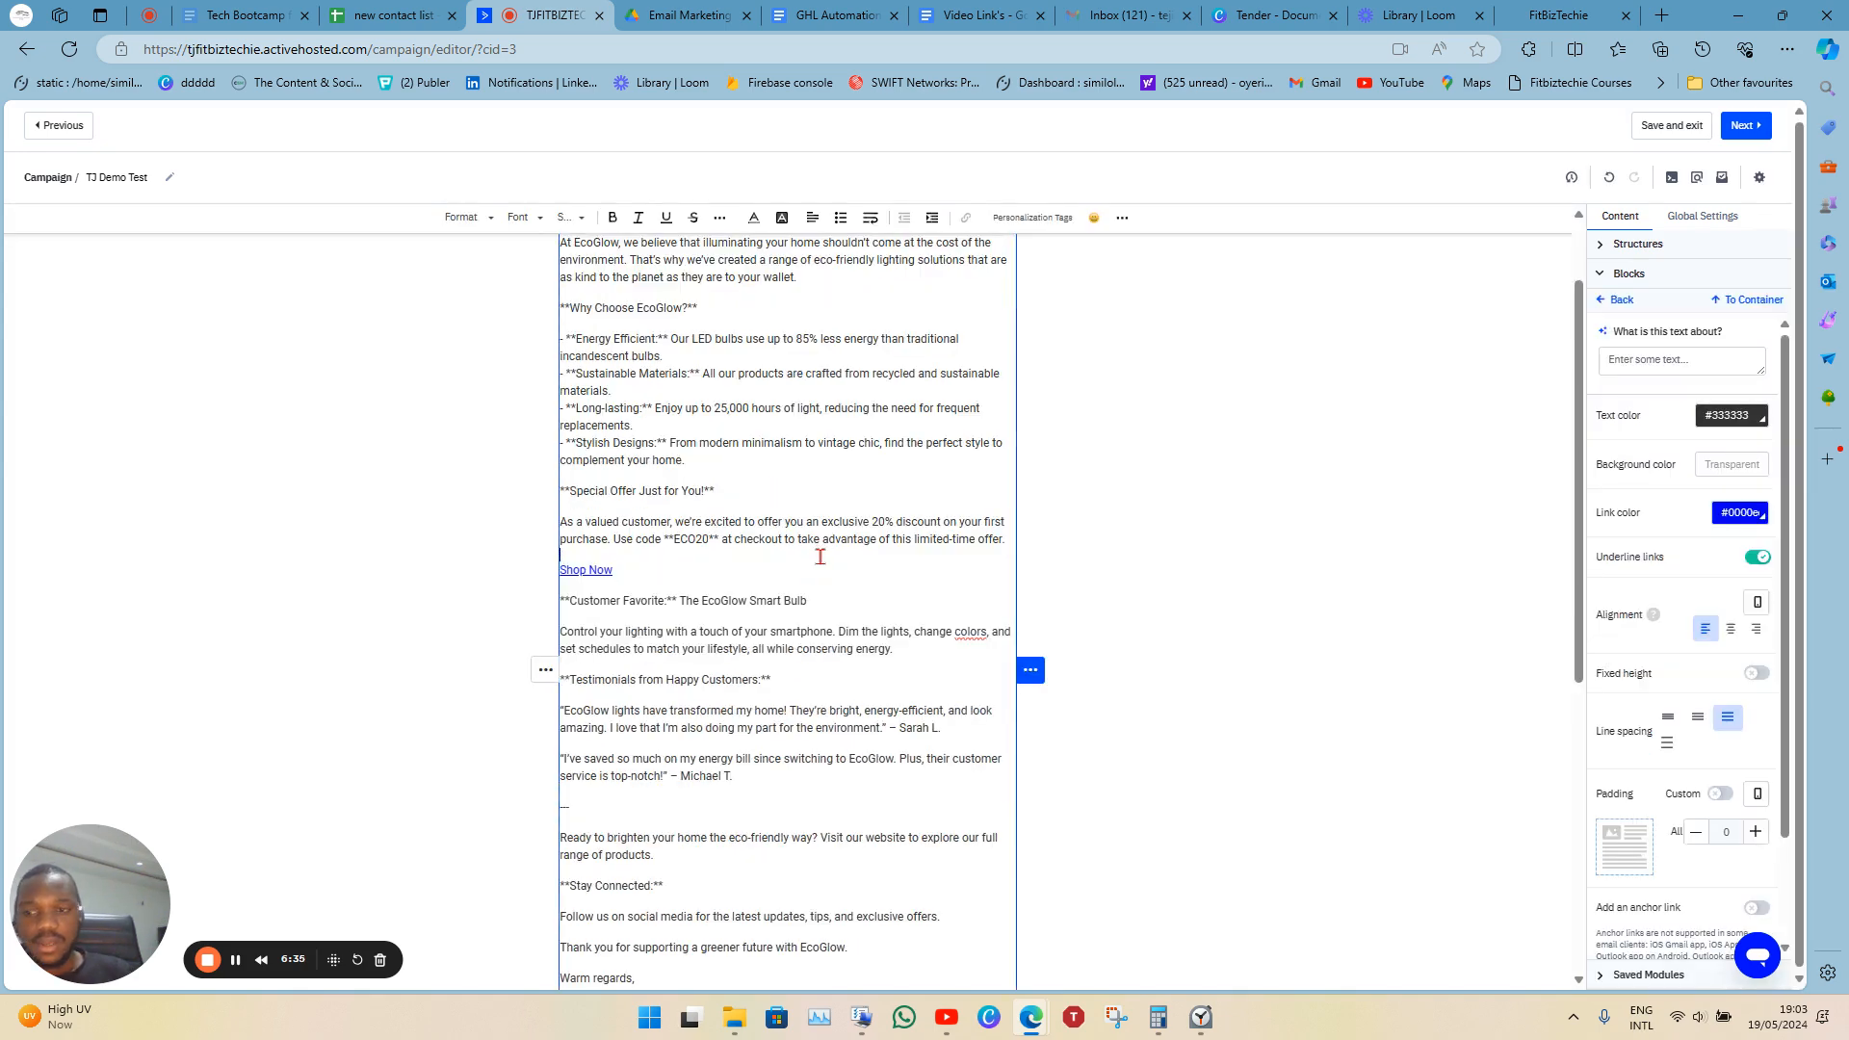
Delete the "Build the way you want" section with its image and button below the email body.
scroll(820, 555, "down", 5)
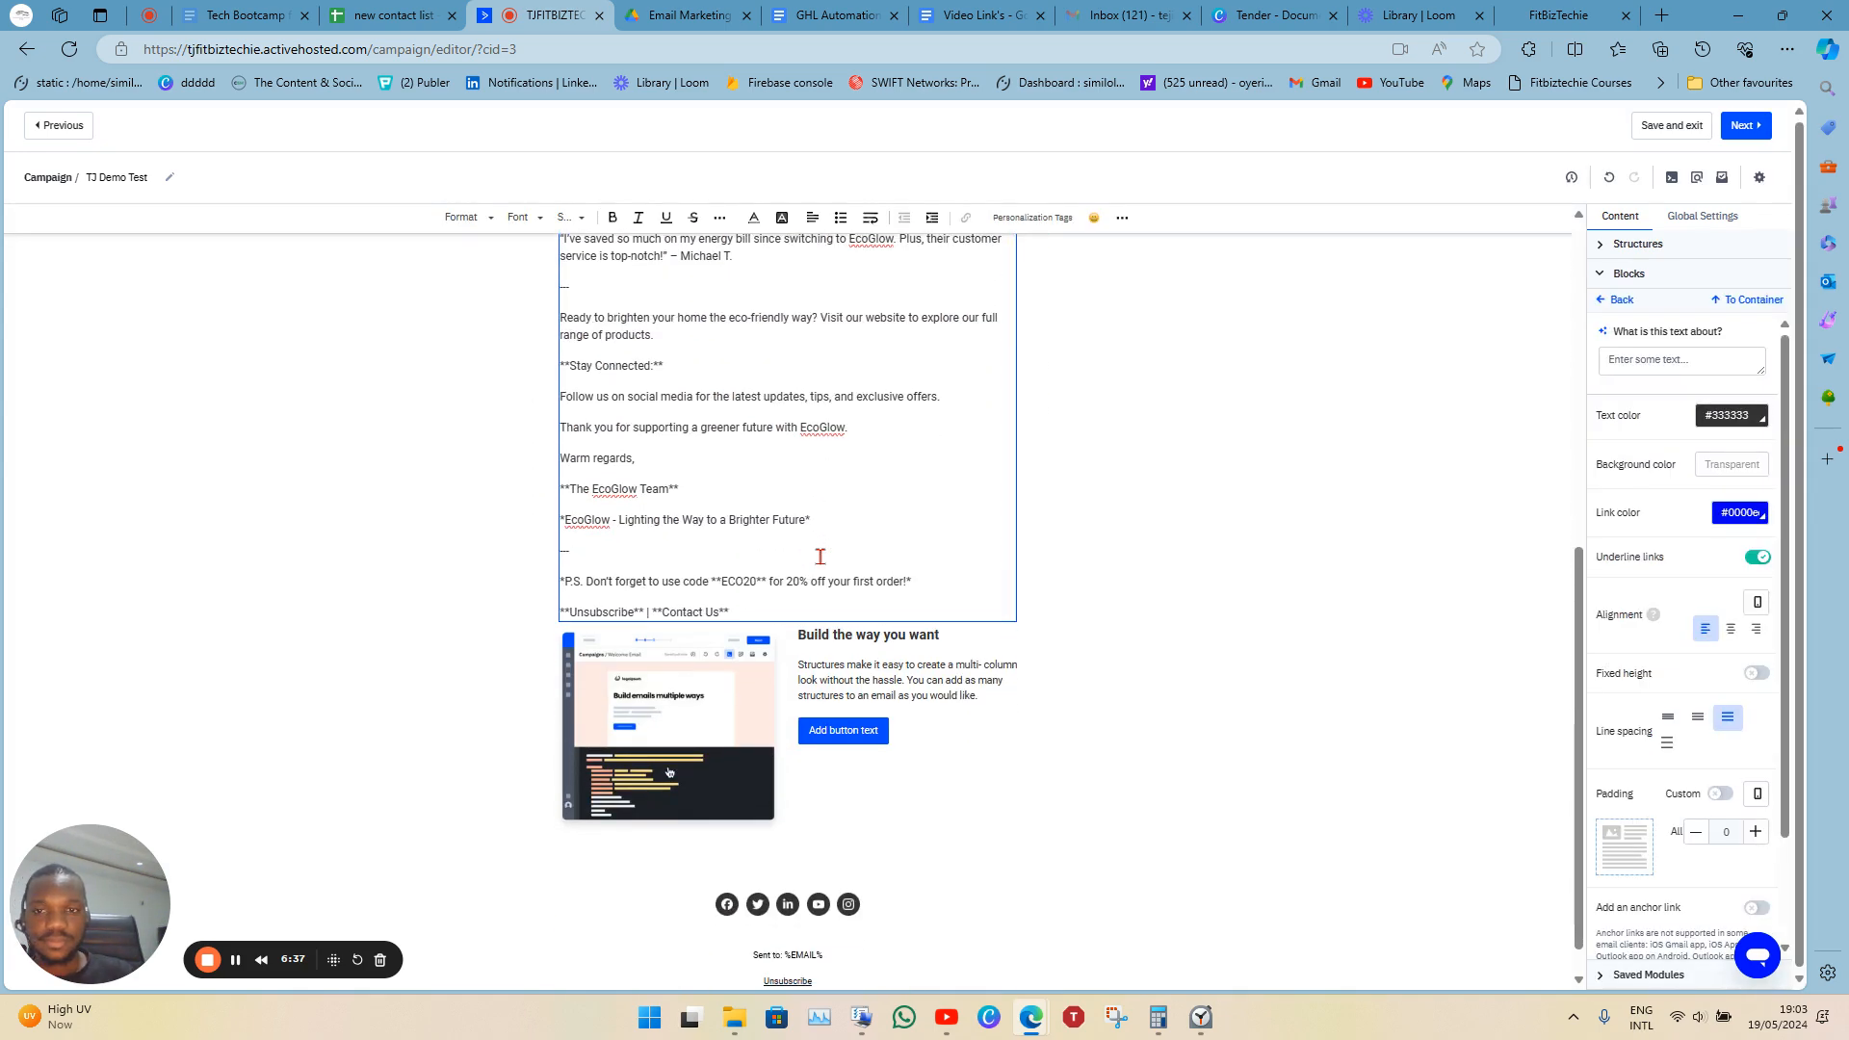
left_click(820, 556)
scroll(820, 557, "up", 2)
scroll(820, 557, "down", 2)
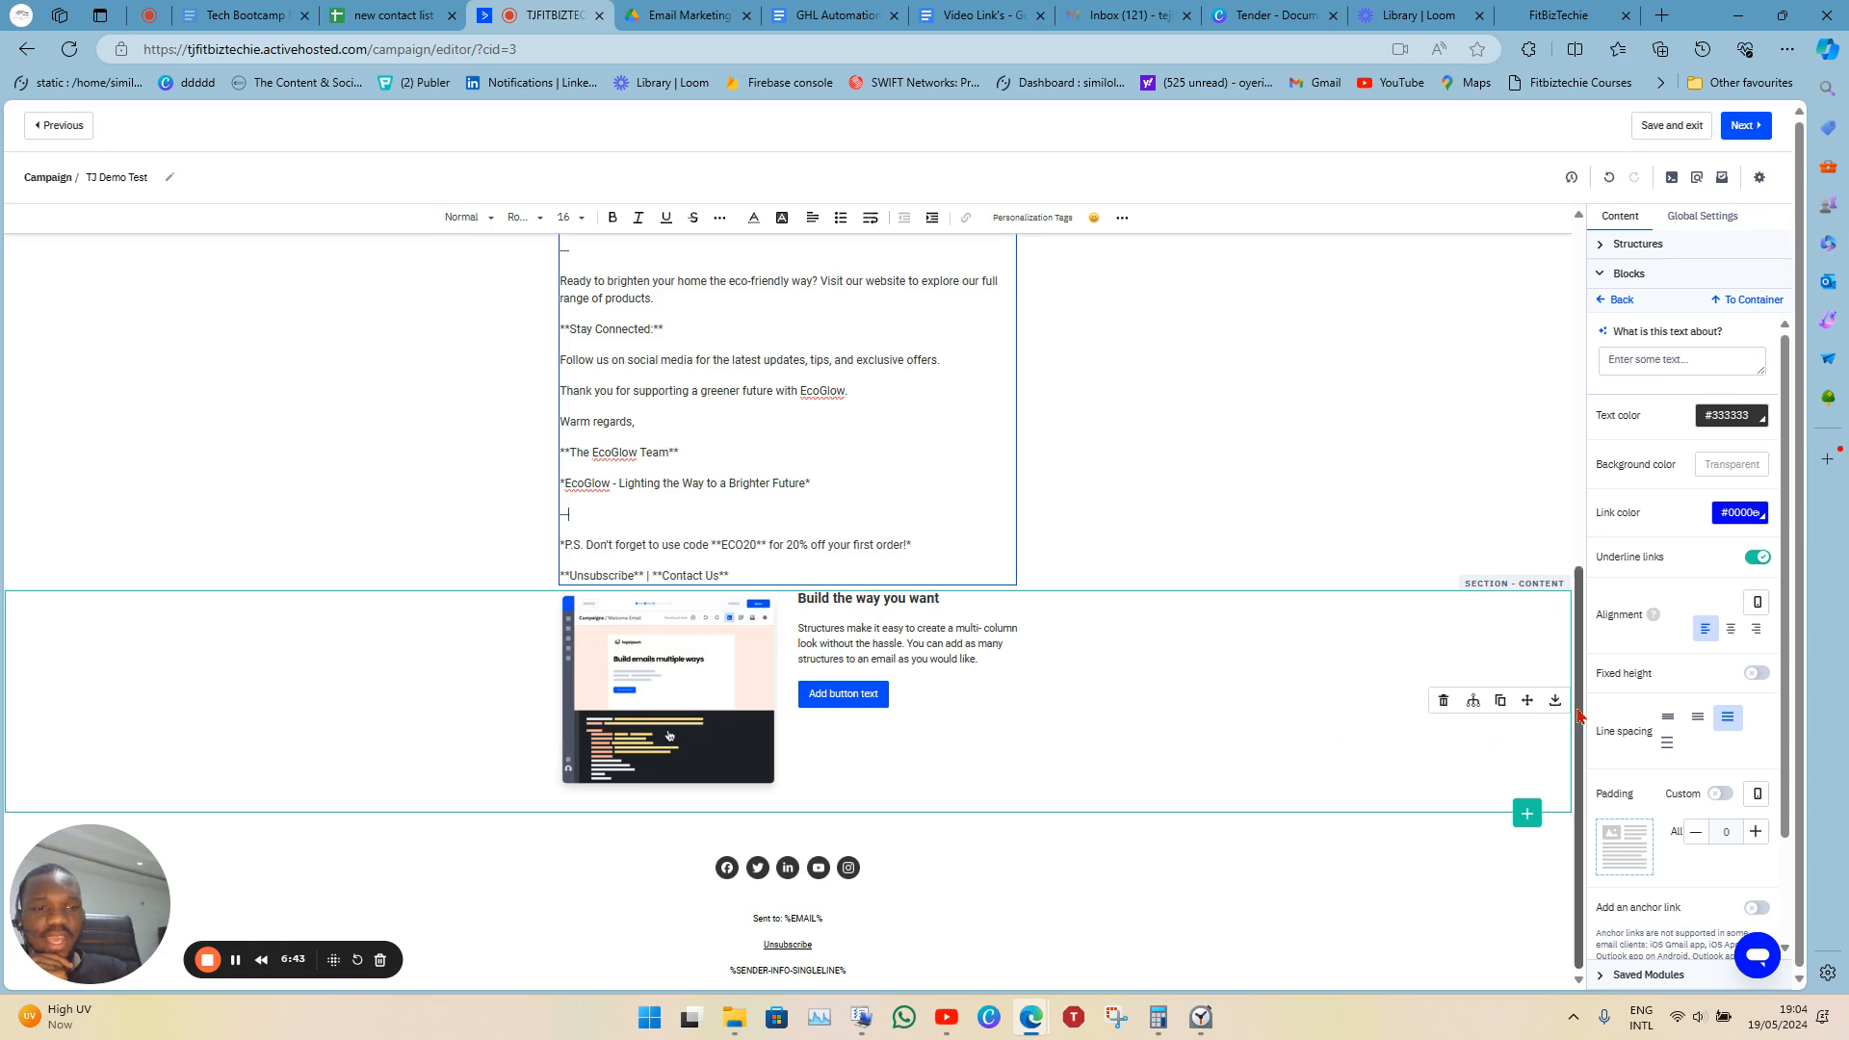
left_click(1443, 703)
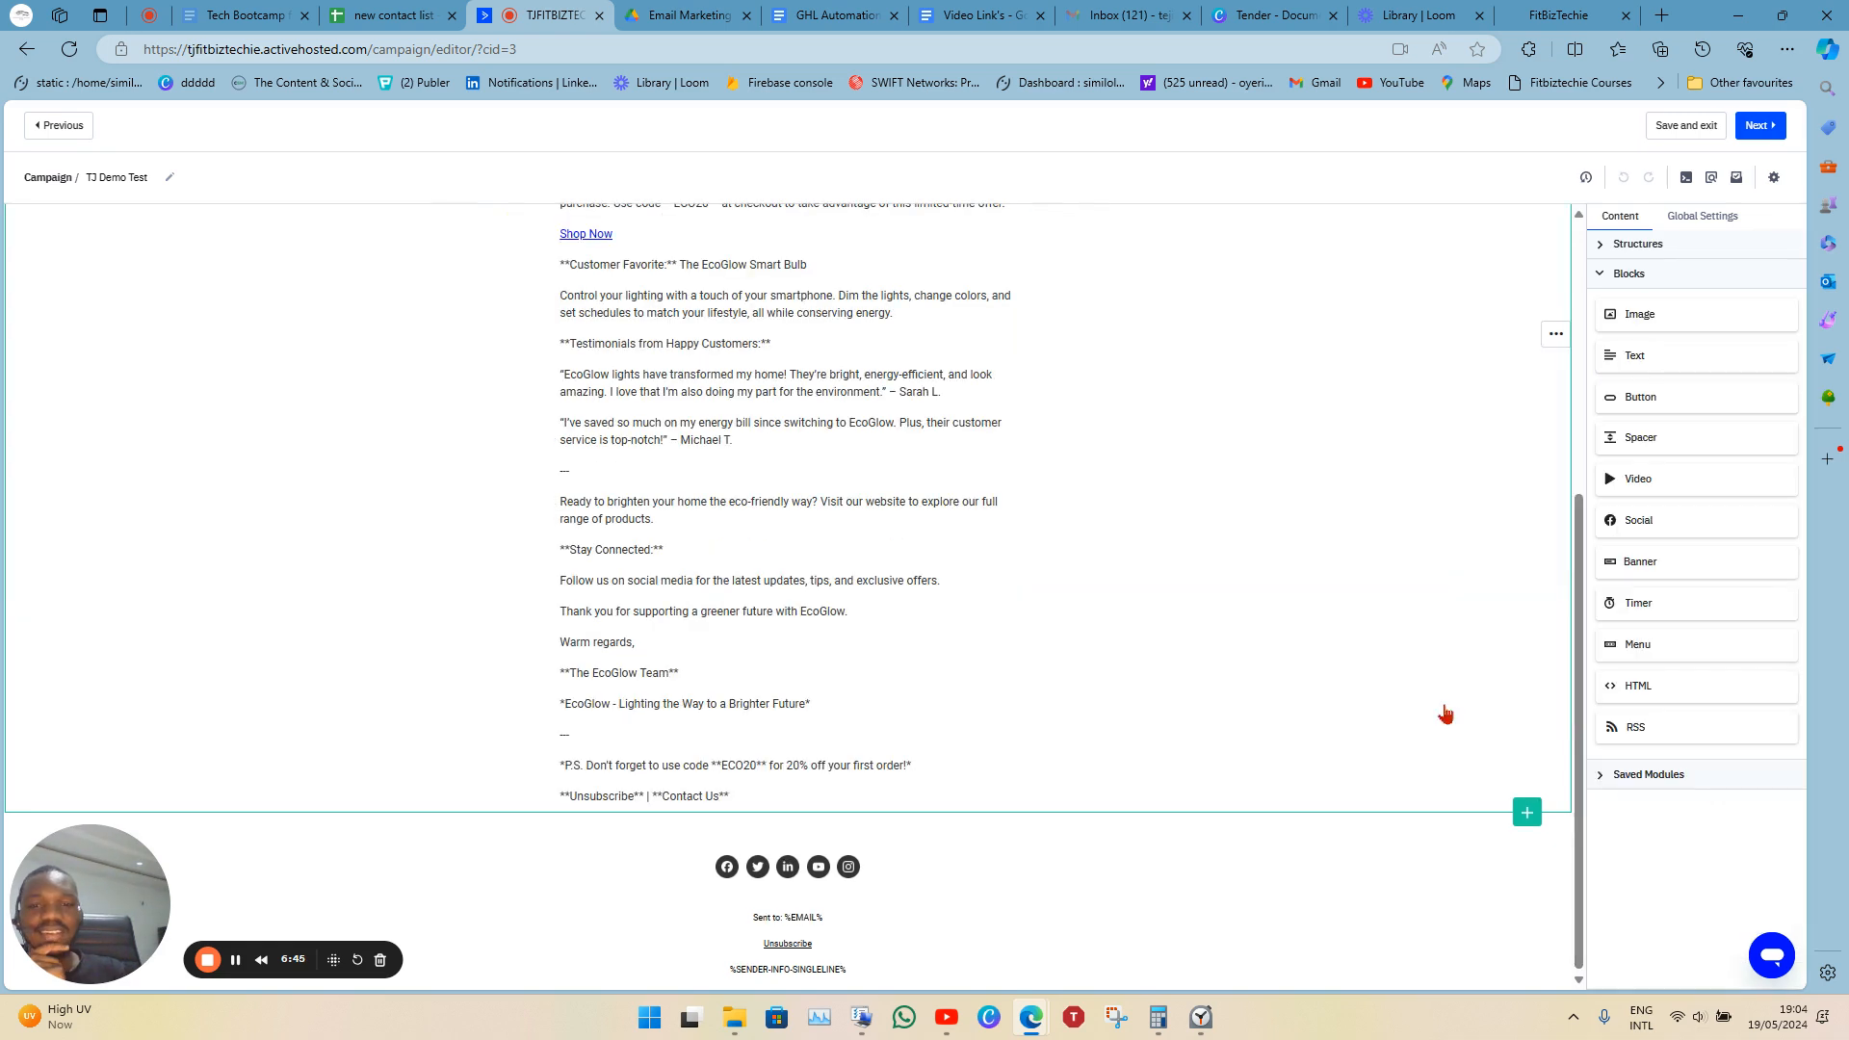
Delete the blank content block and its section between the email body and the social icons.
scroll(1014, 750, "up", 5)
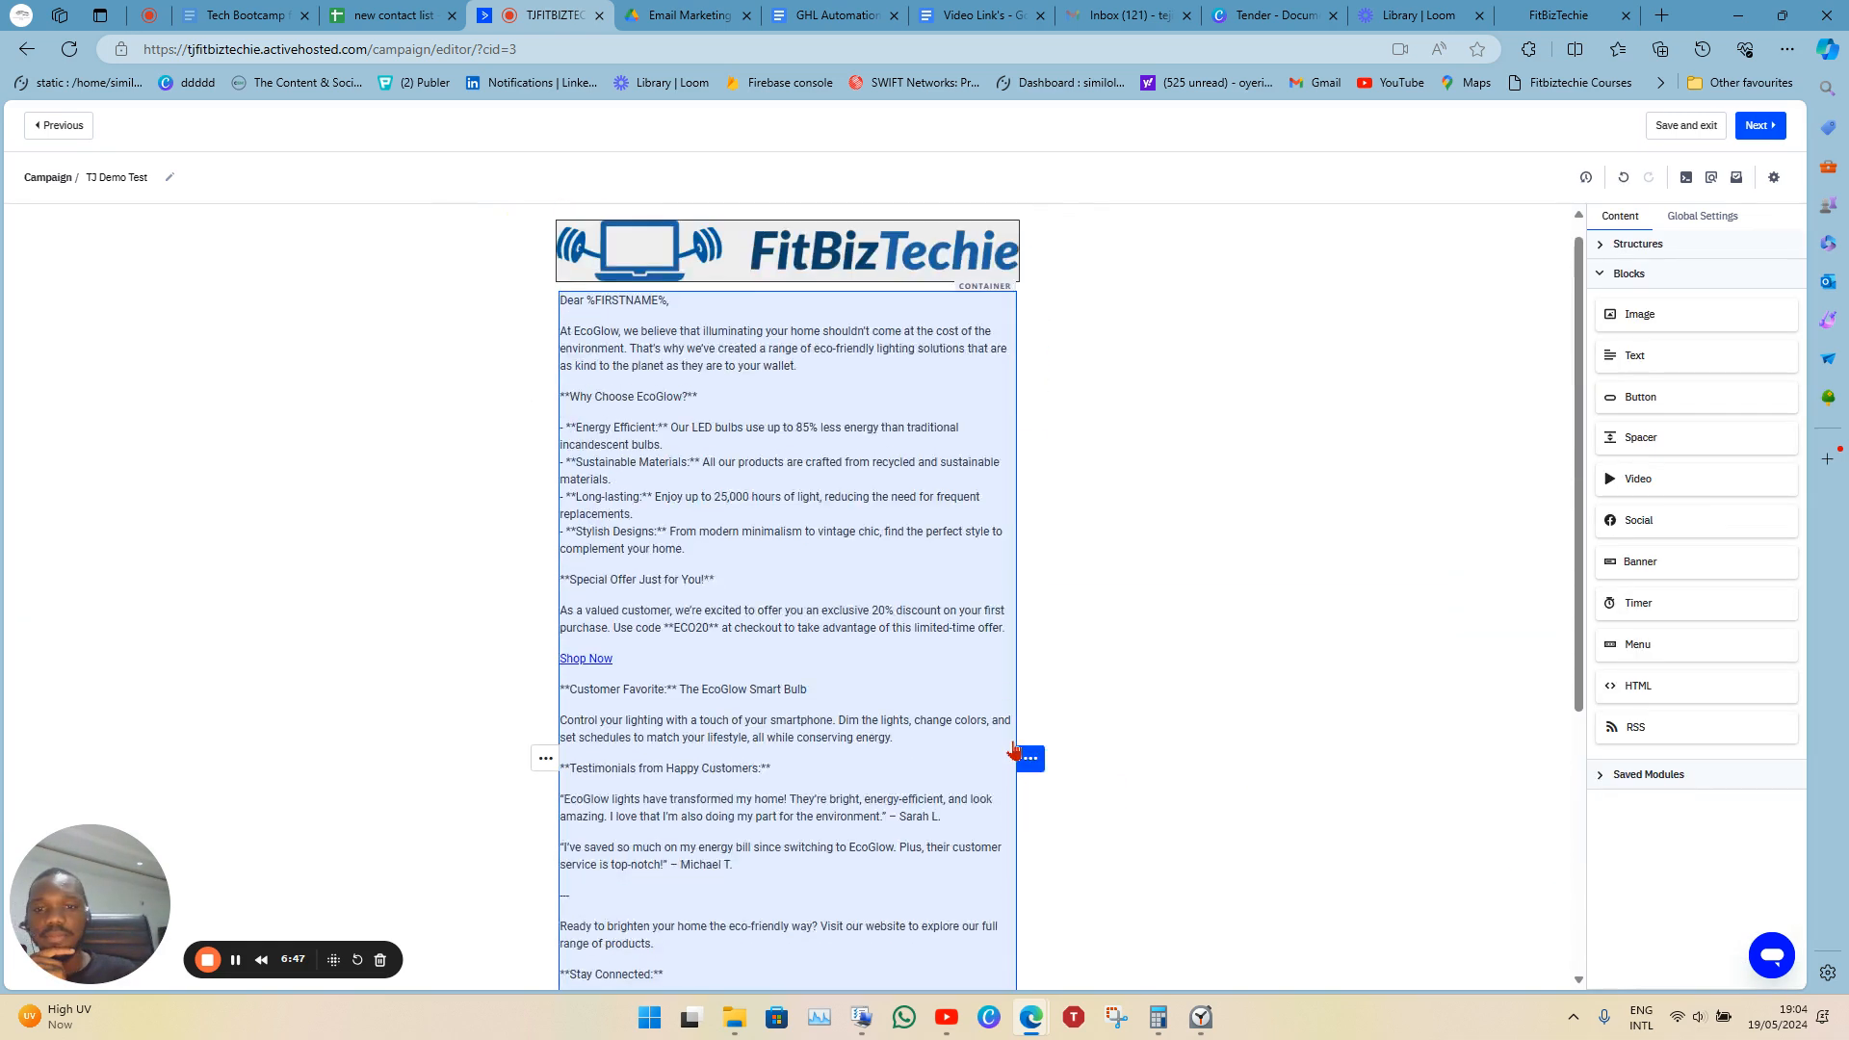
scroll(1014, 750, "down", 5)
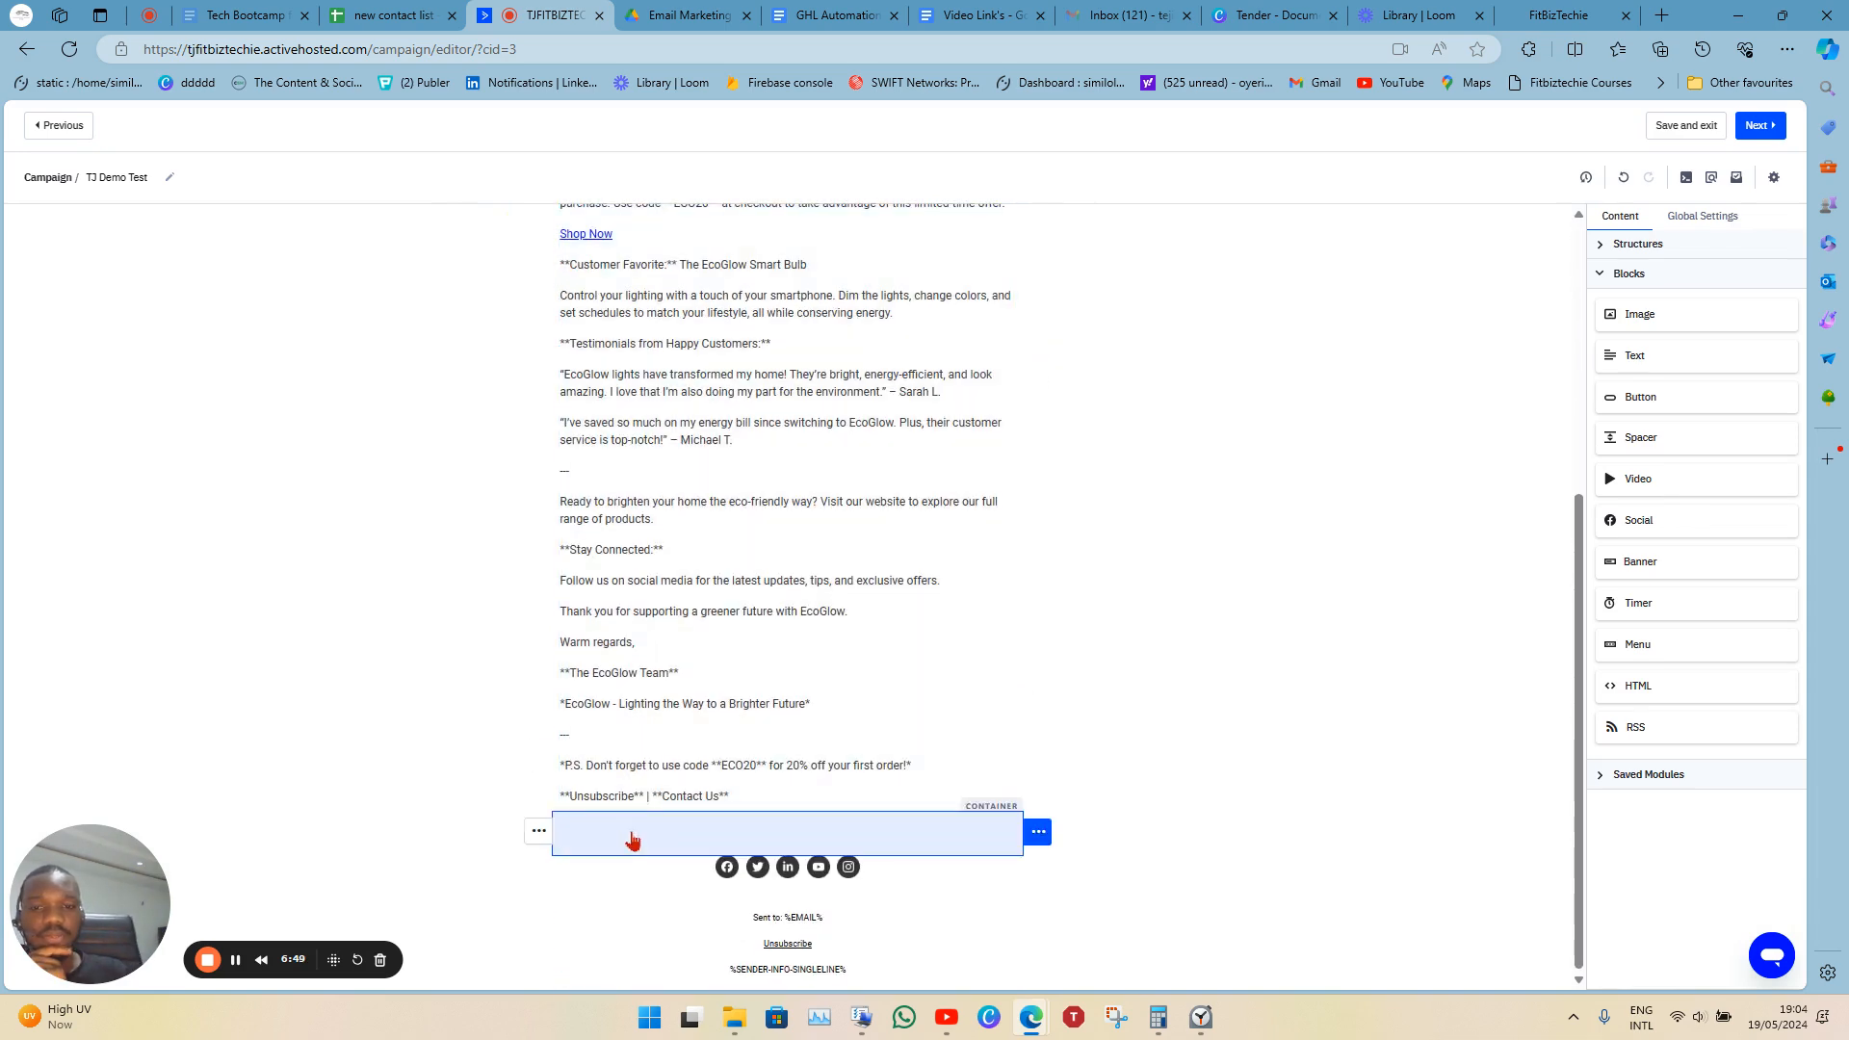
mouse_move(1038, 832)
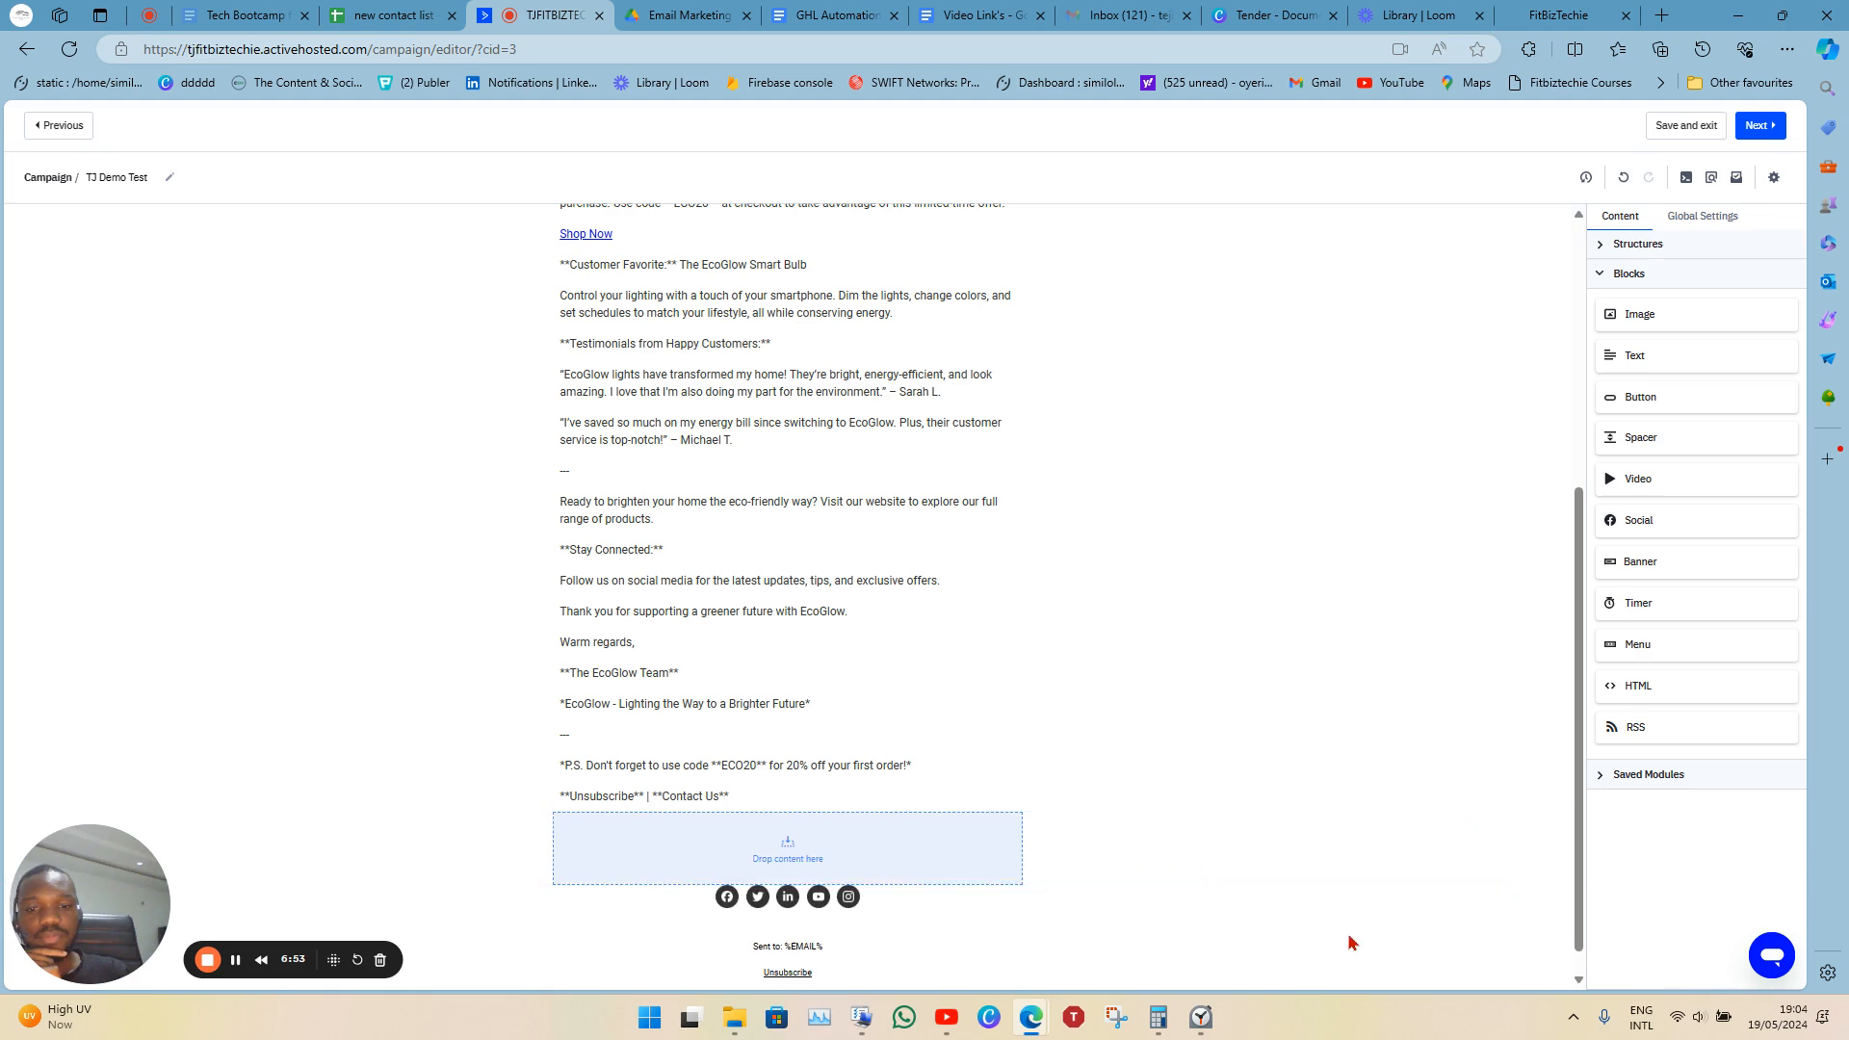
mouse_move(1550, 849)
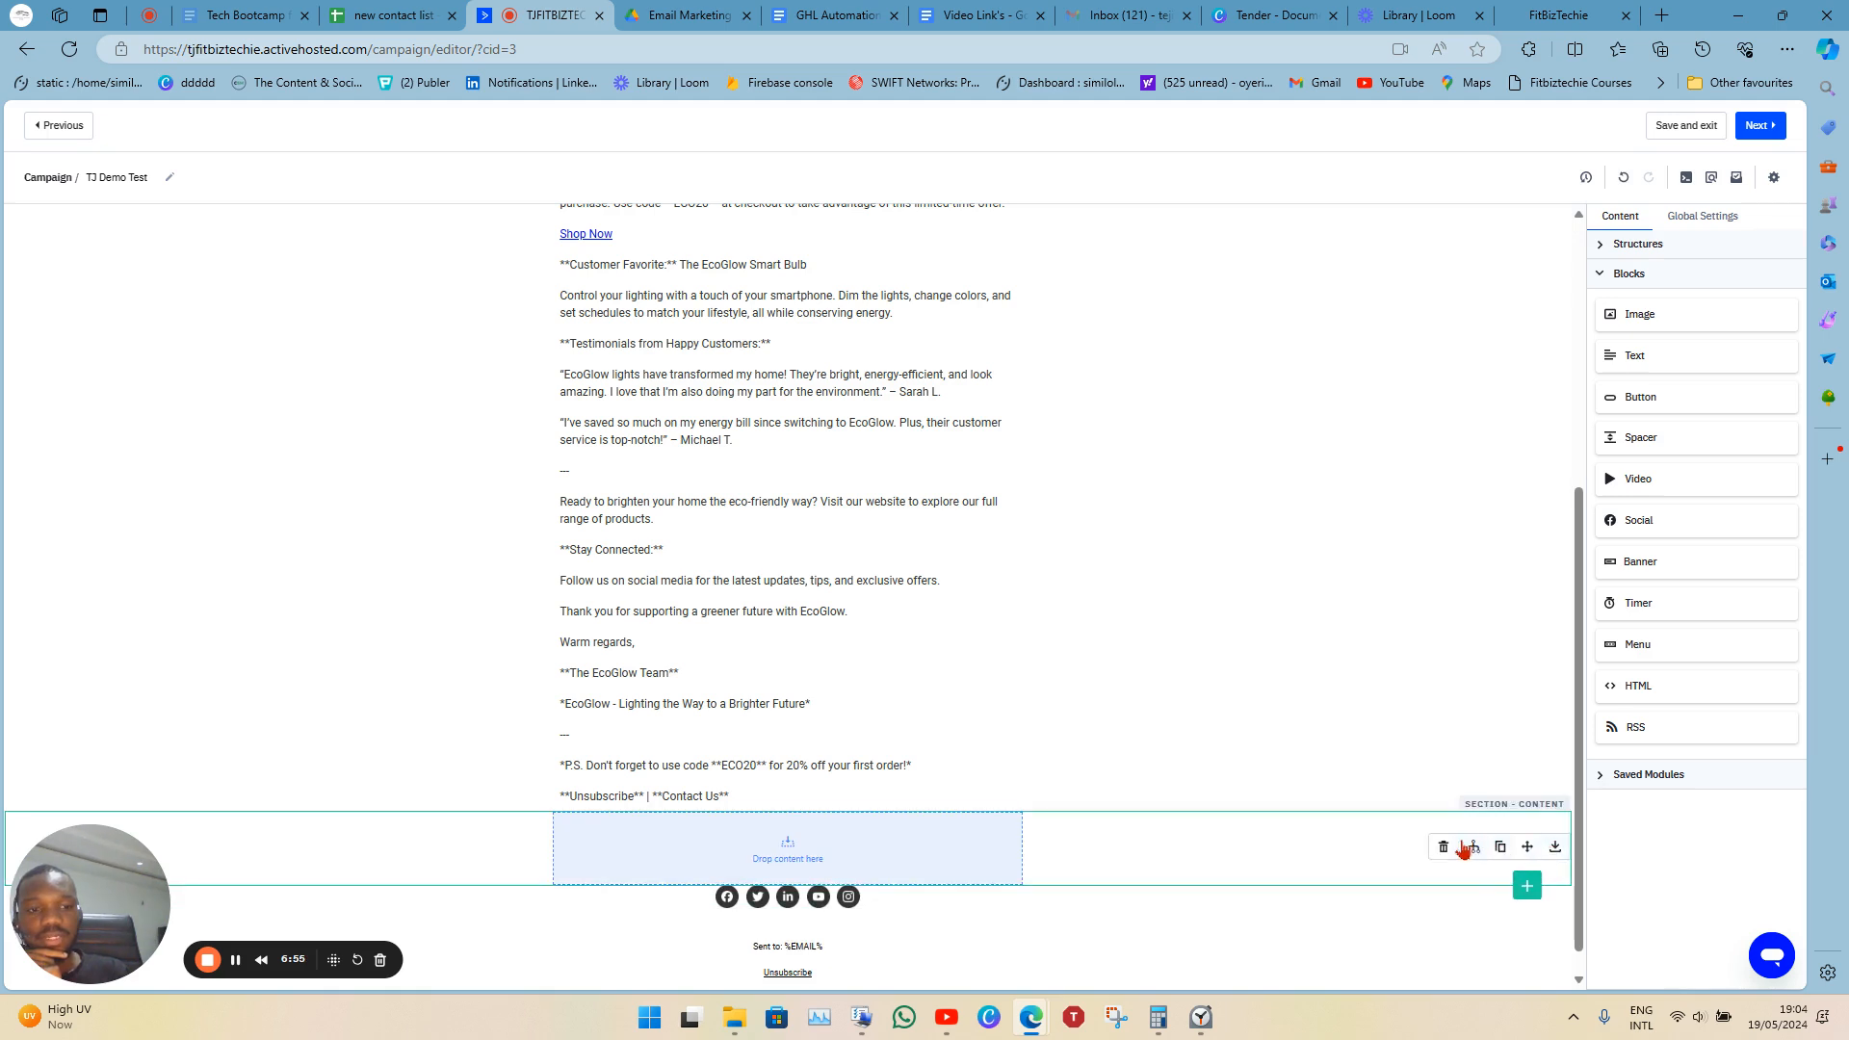
left_click(1443, 846)
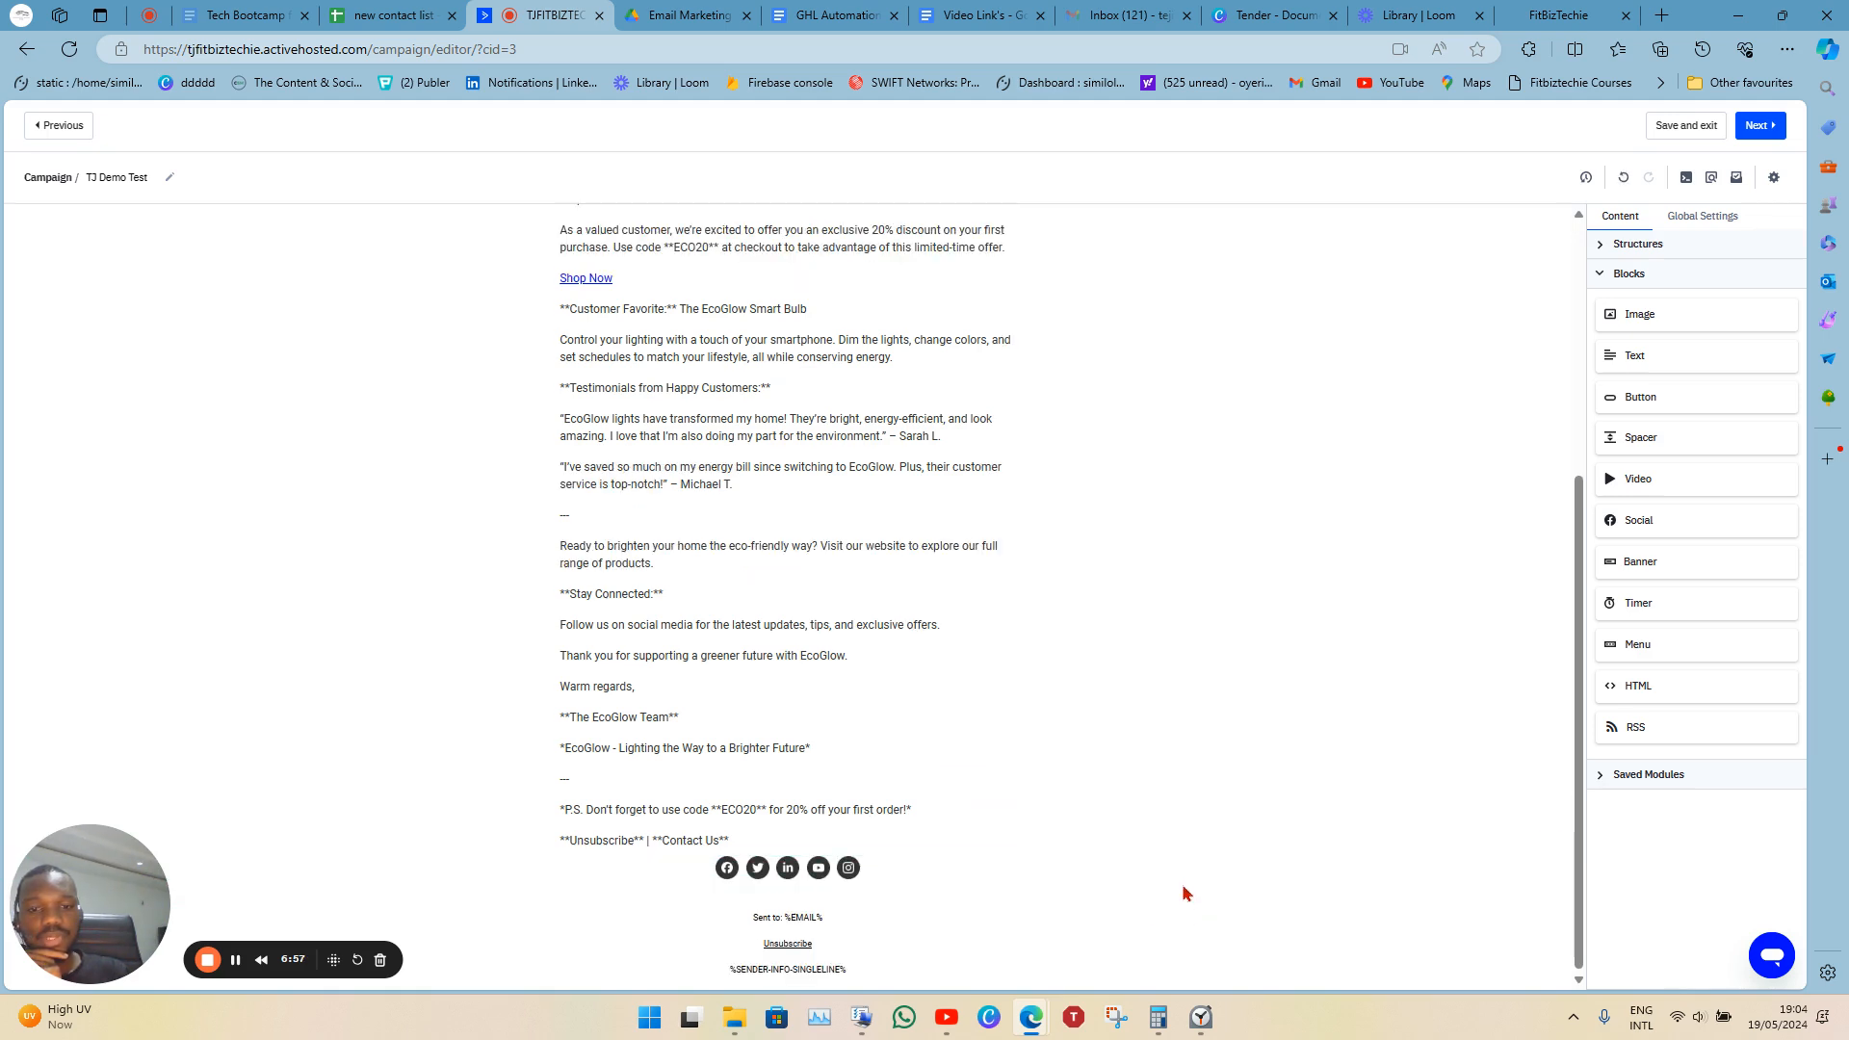
Set the content border on all sides of the social icons section to 10.
left_click(1209, 867)
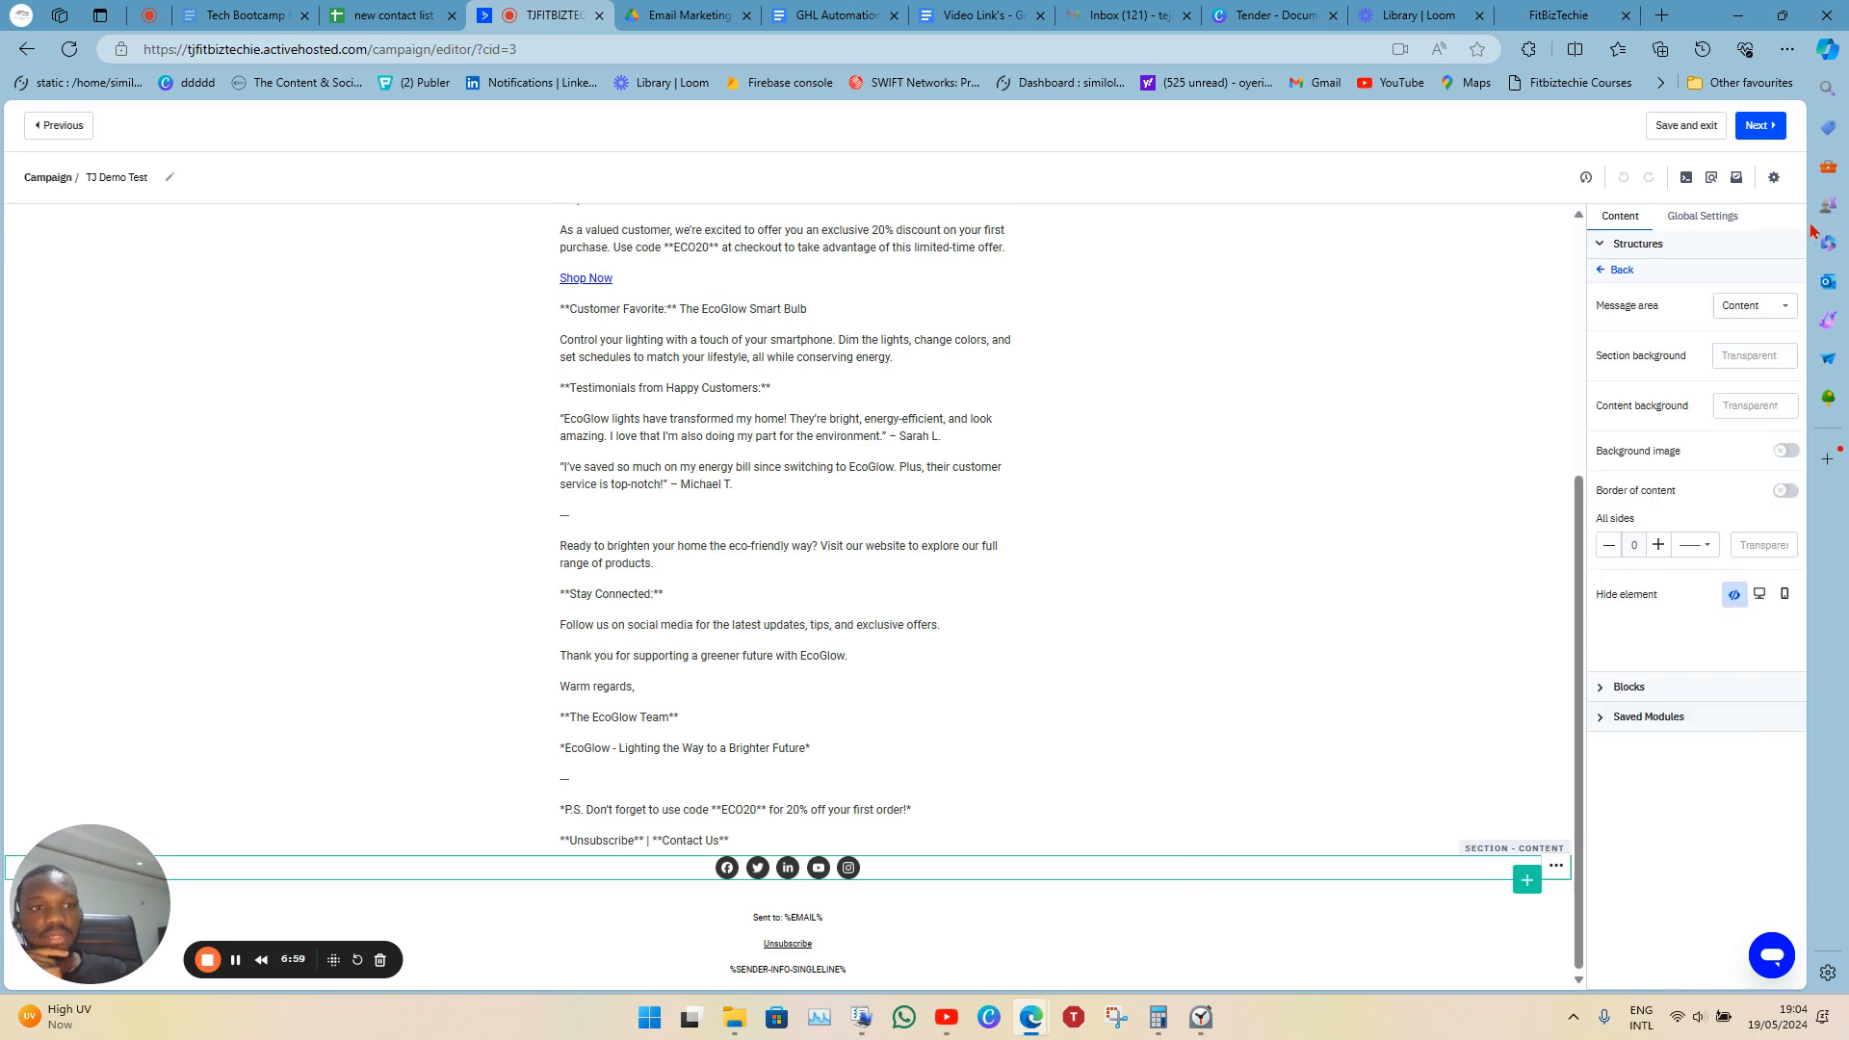
left_click(1658, 545)
left_click(1658, 545)
left_click(1658, 544)
left_click(1657, 545)
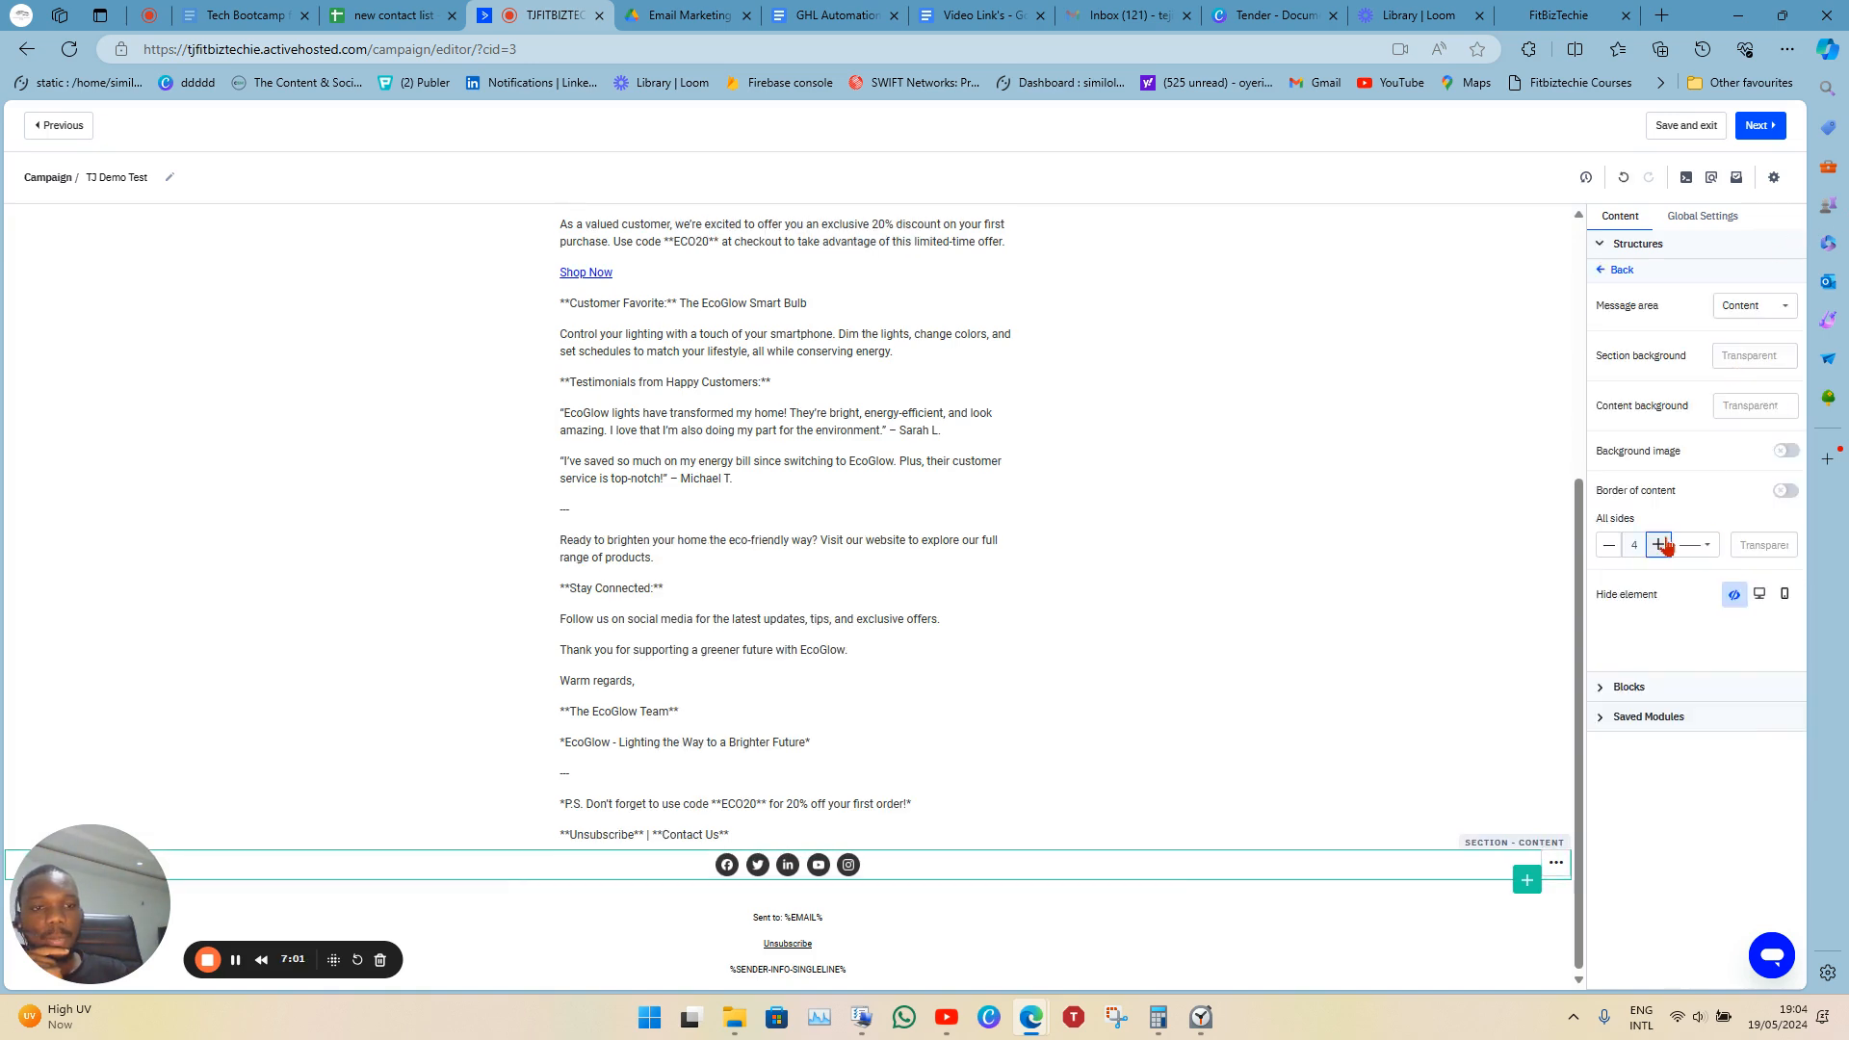
left_click(1658, 545)
left_click(1658, 545)
left_click(1658, 545)
left_click(1658, 545)
left_click(1658, 545)
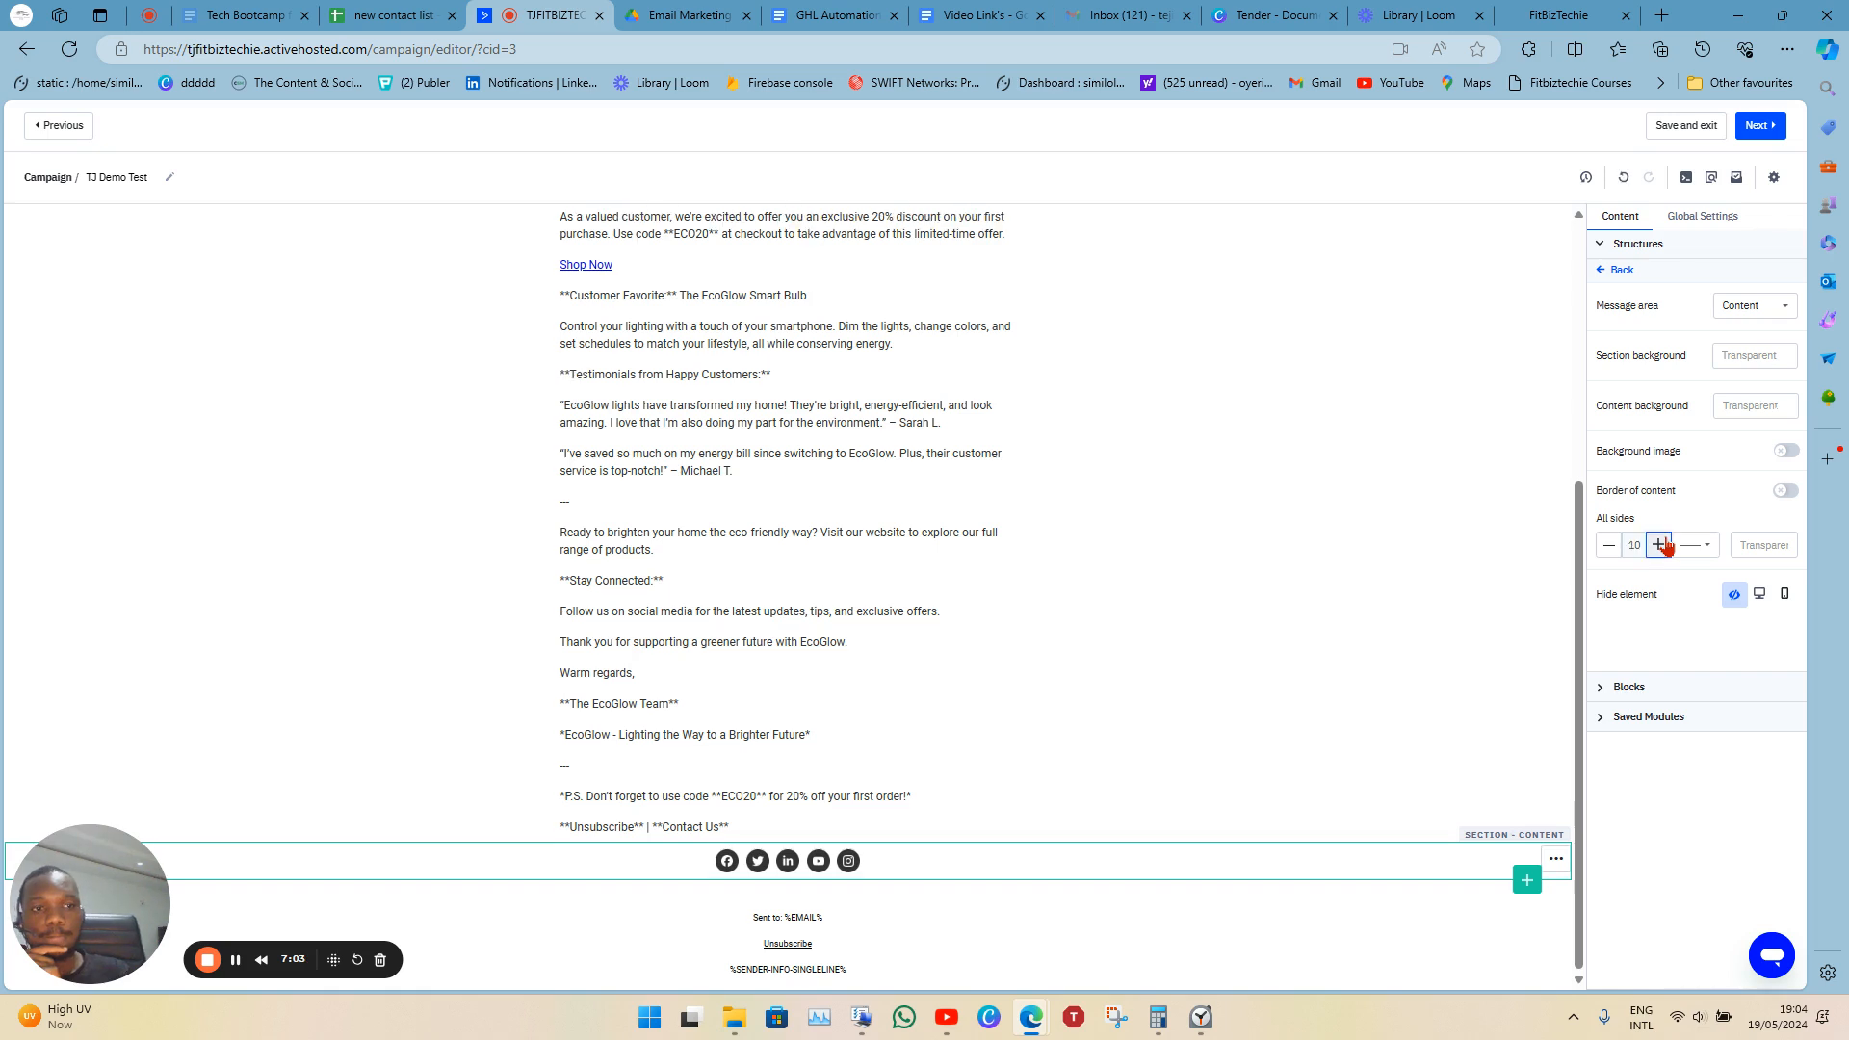
Examine the link settings for Facebook, Twitter, LinkedIn, YouTube and Instagram in the social icons block, and review the email layout.
left_click(700, 866)
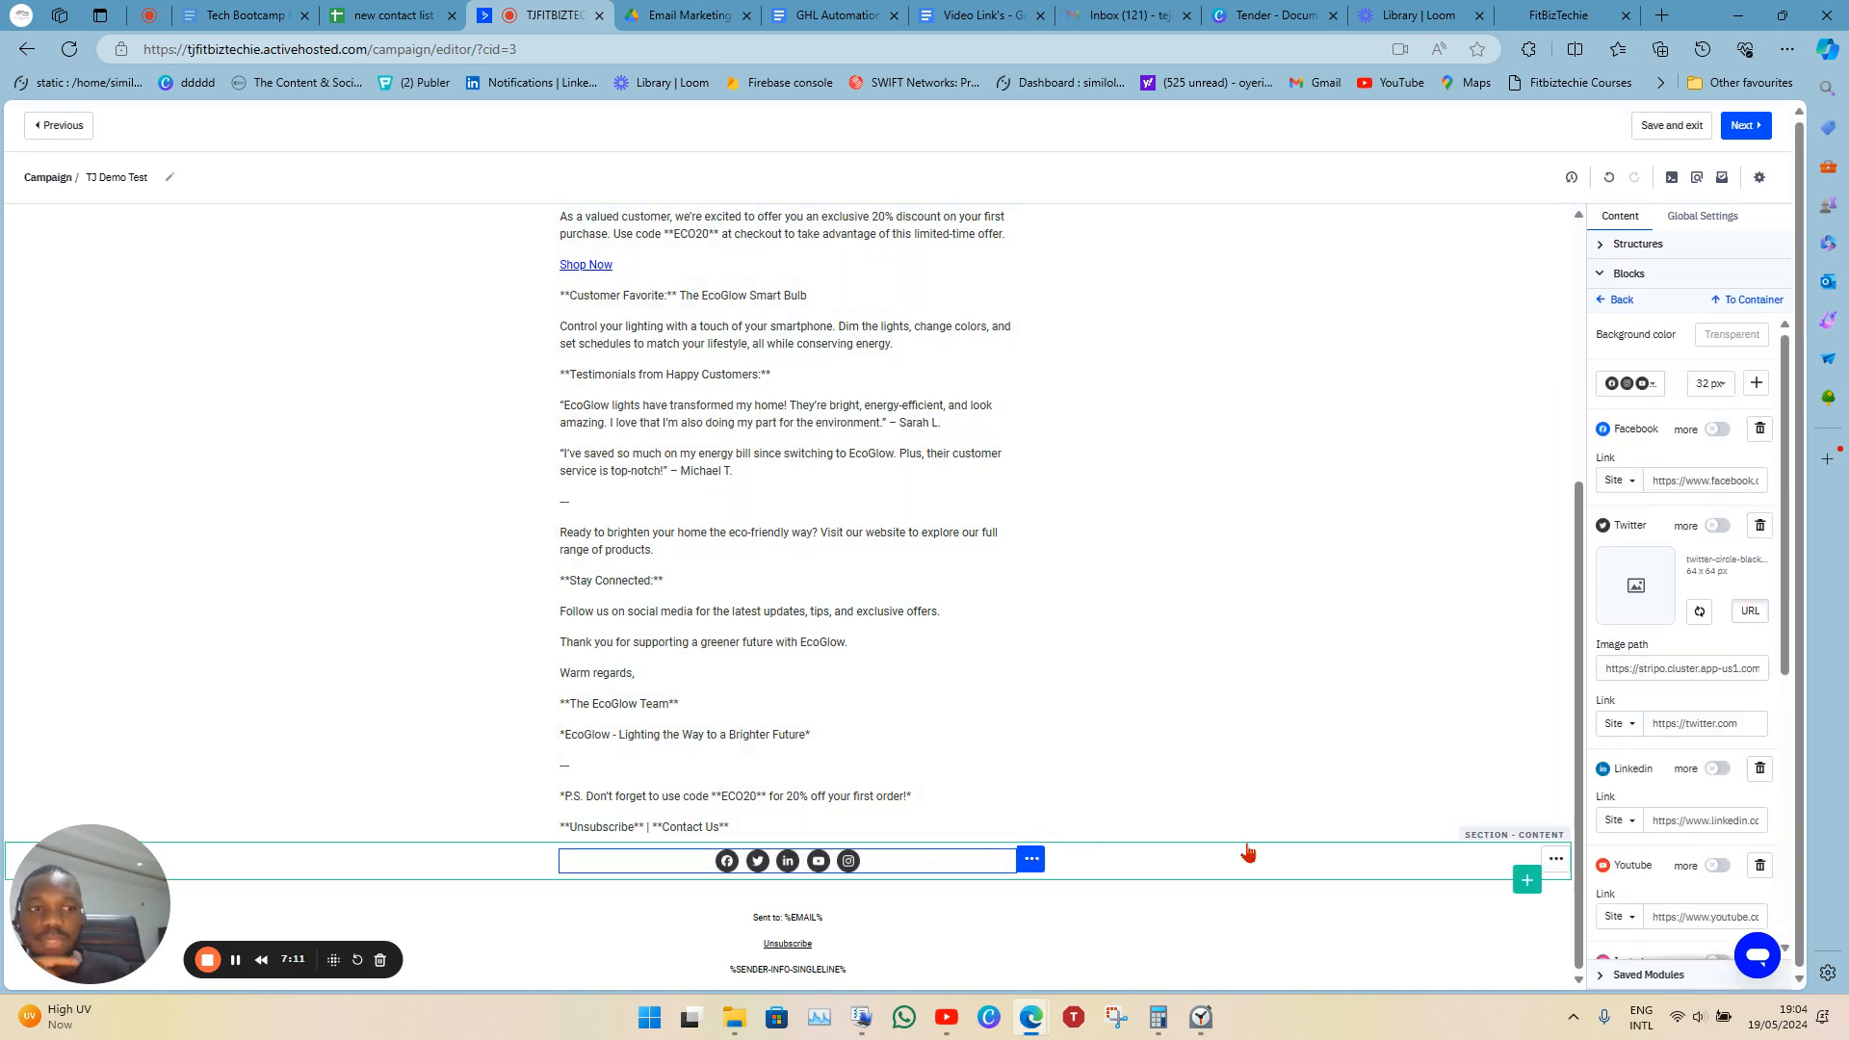
scroll(1760, 662, "down", 1)
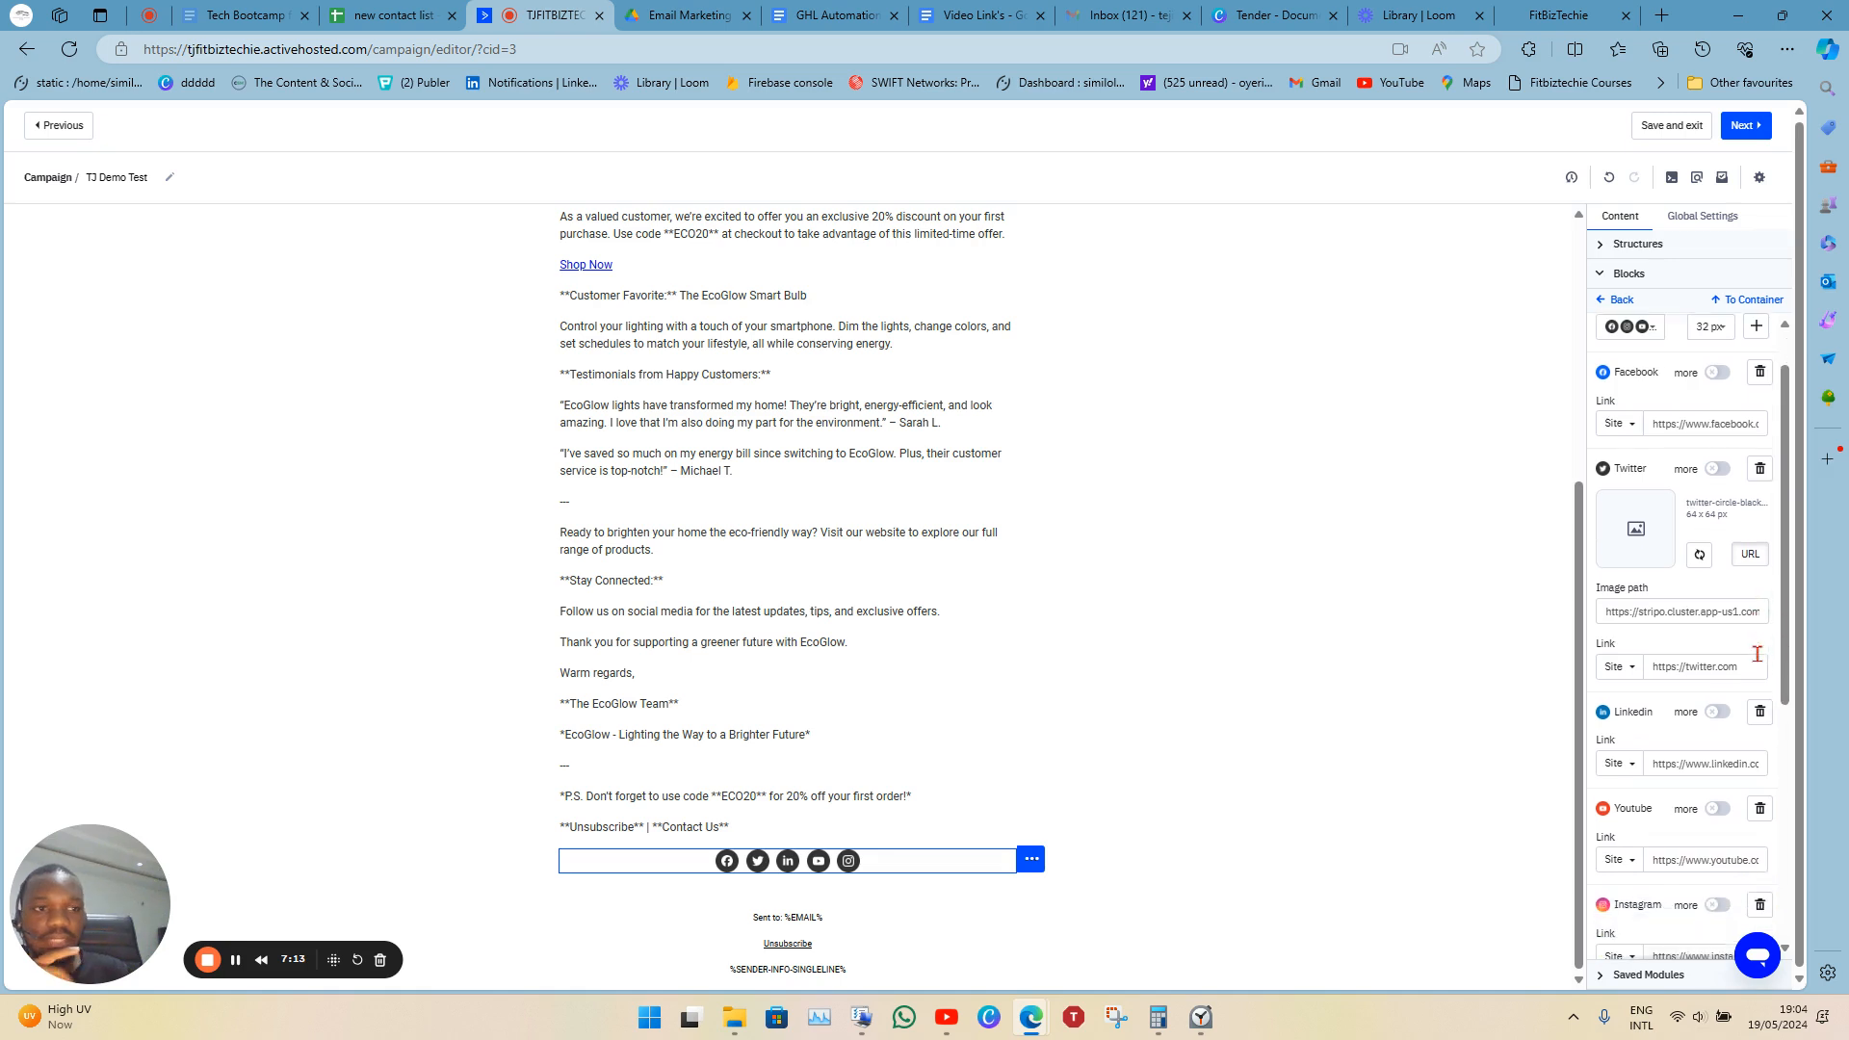
scroll(1760, 662, "up", 1)
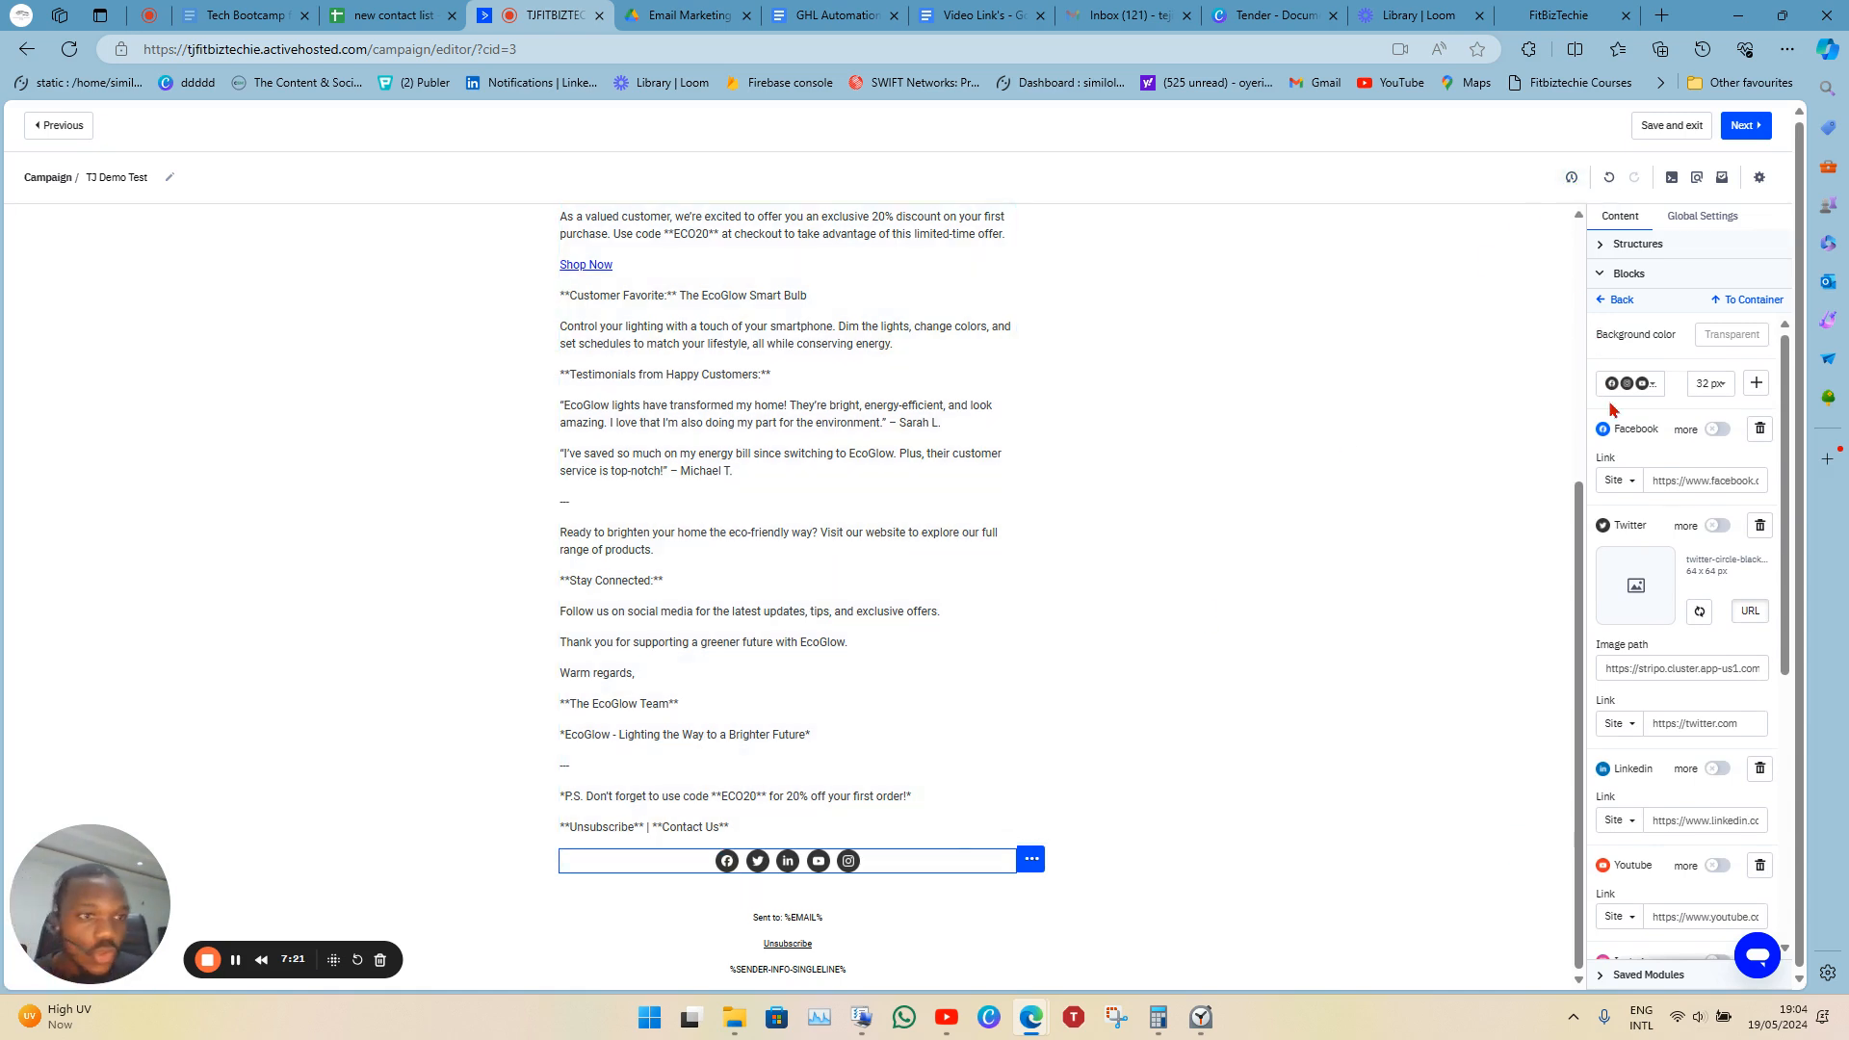
left_click(1690, 483)
key("End")
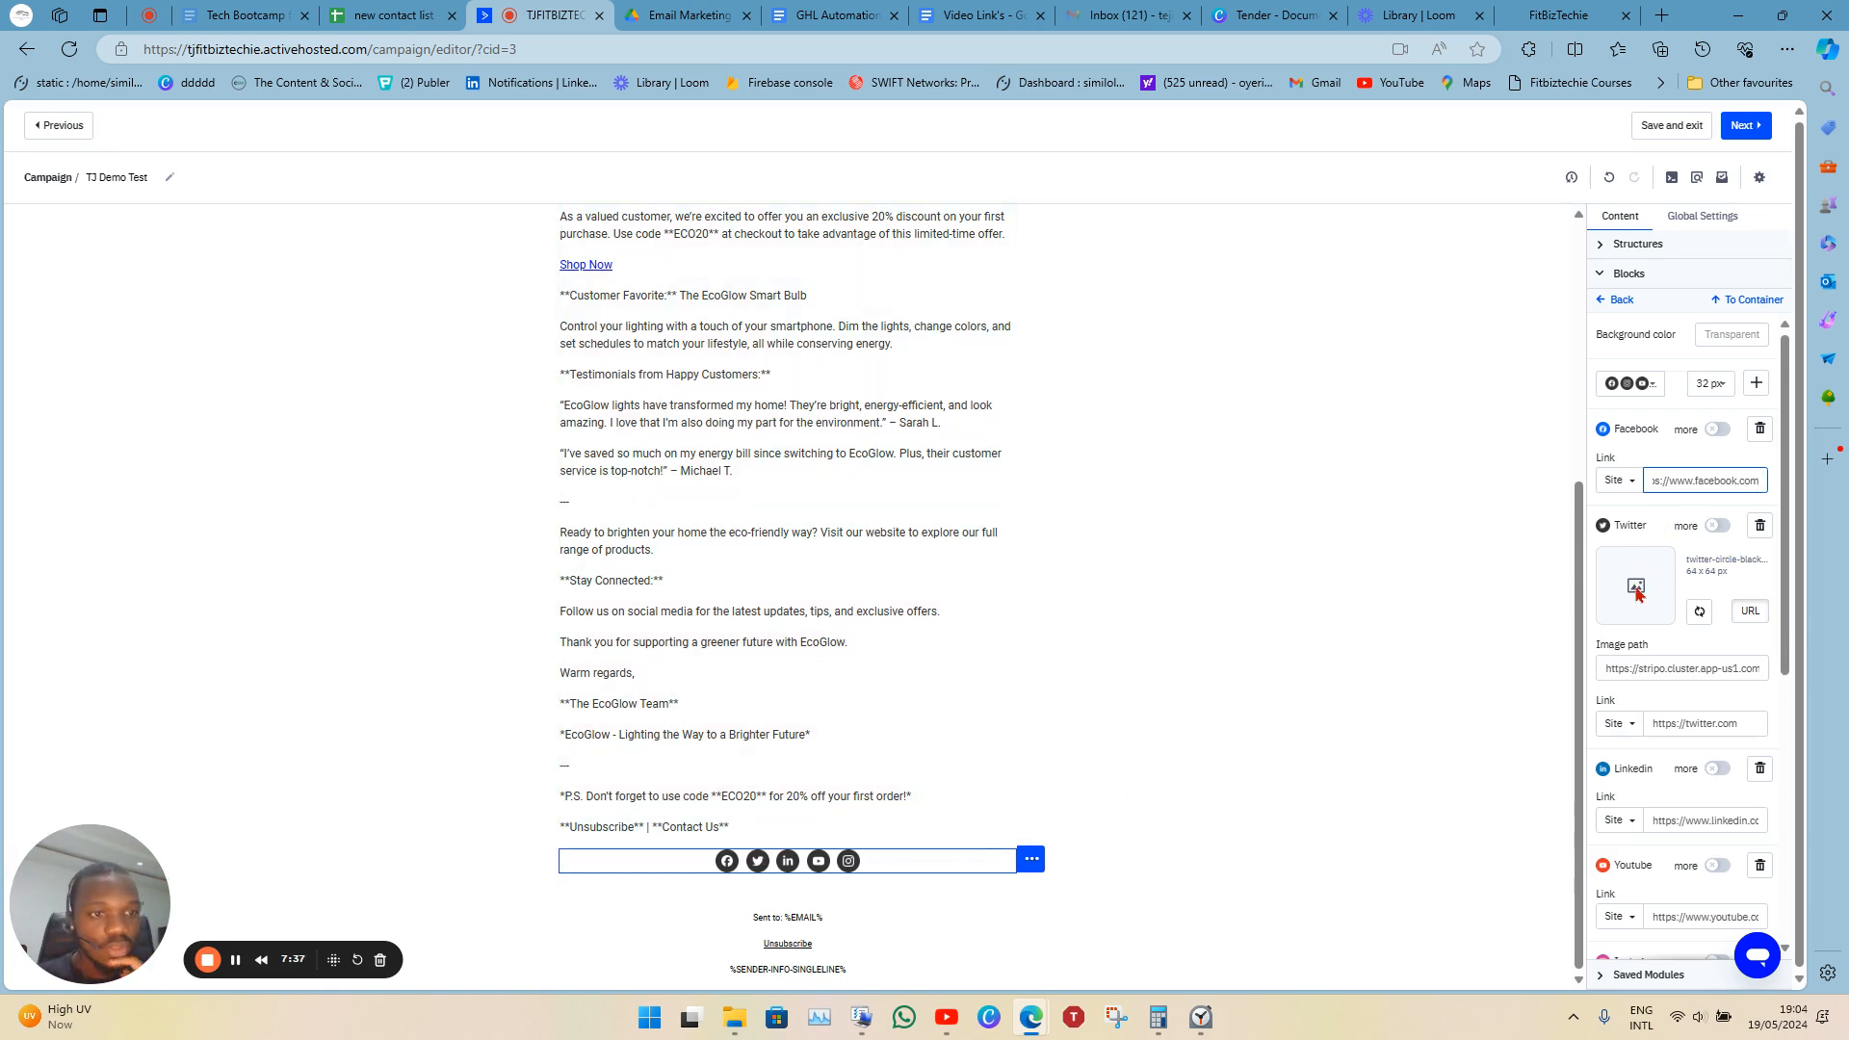
left_click(1683, 671)
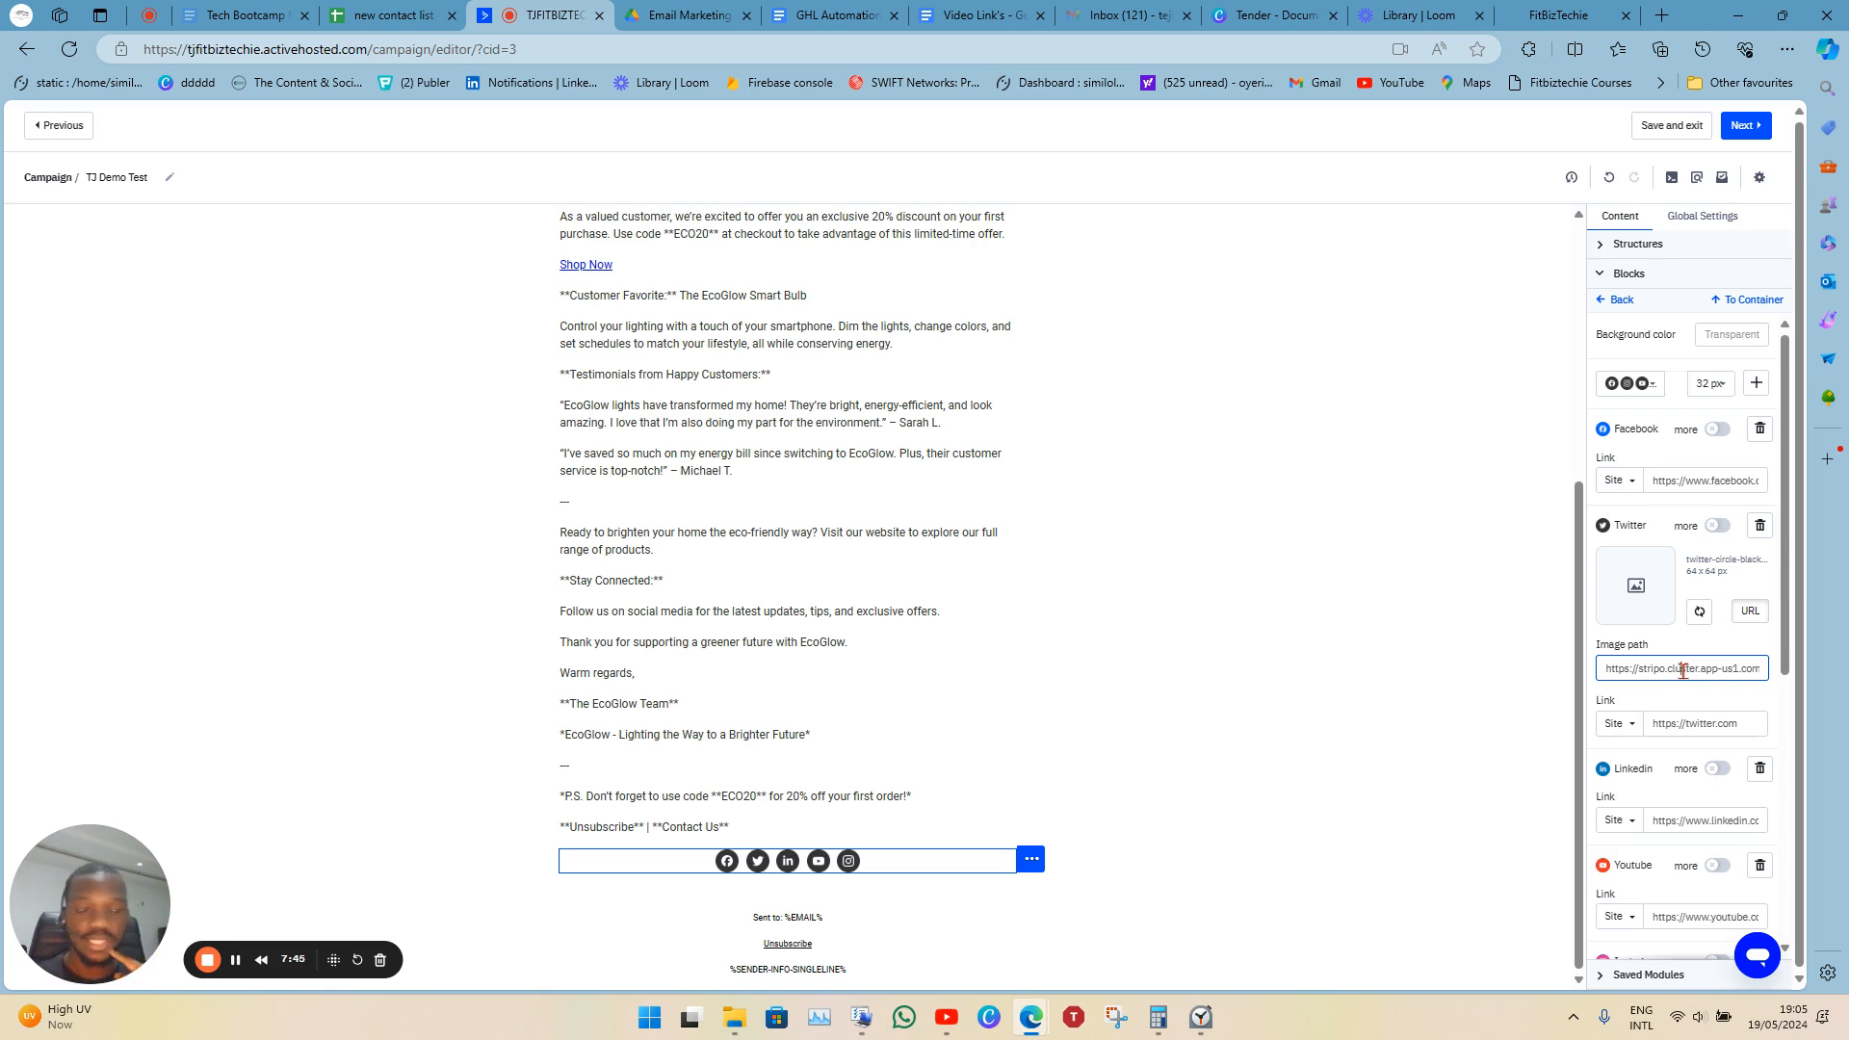
left_click(1734, 725)
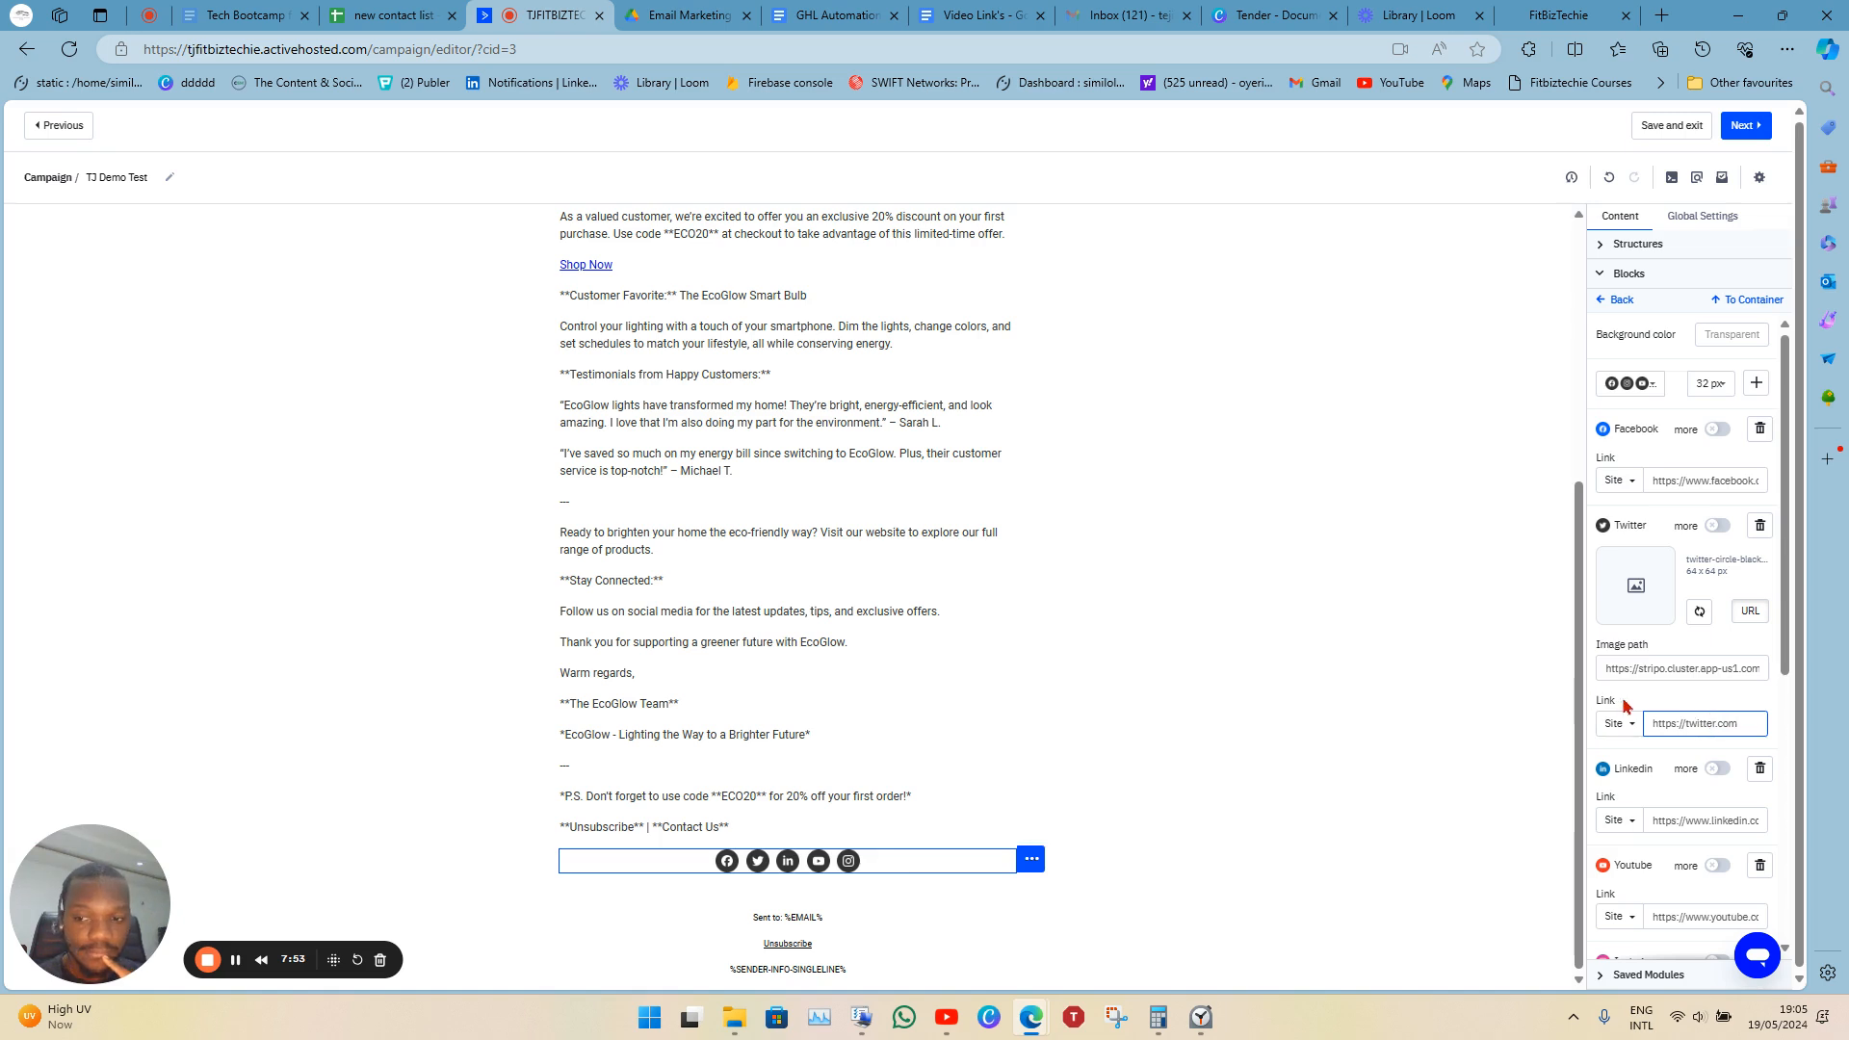
scroll(1624, 705, "down", 2)
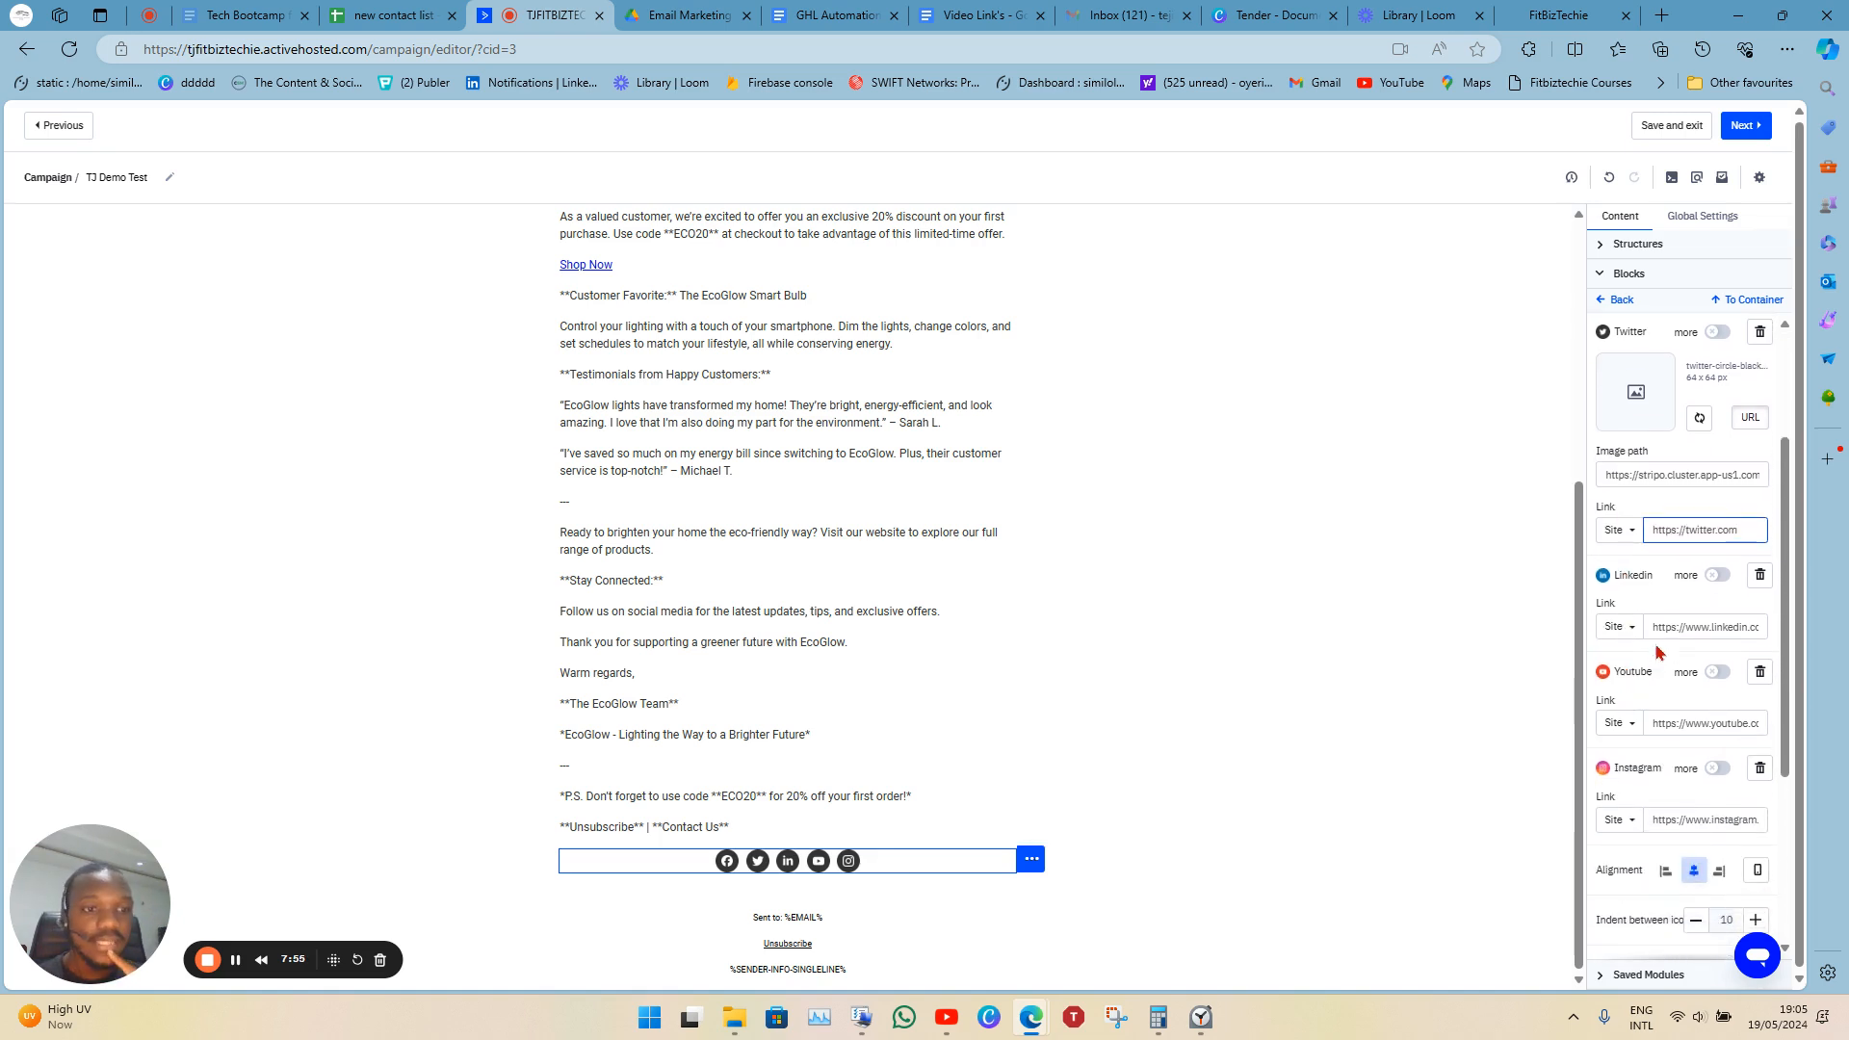
scroll(1644, 697, "down", 2)
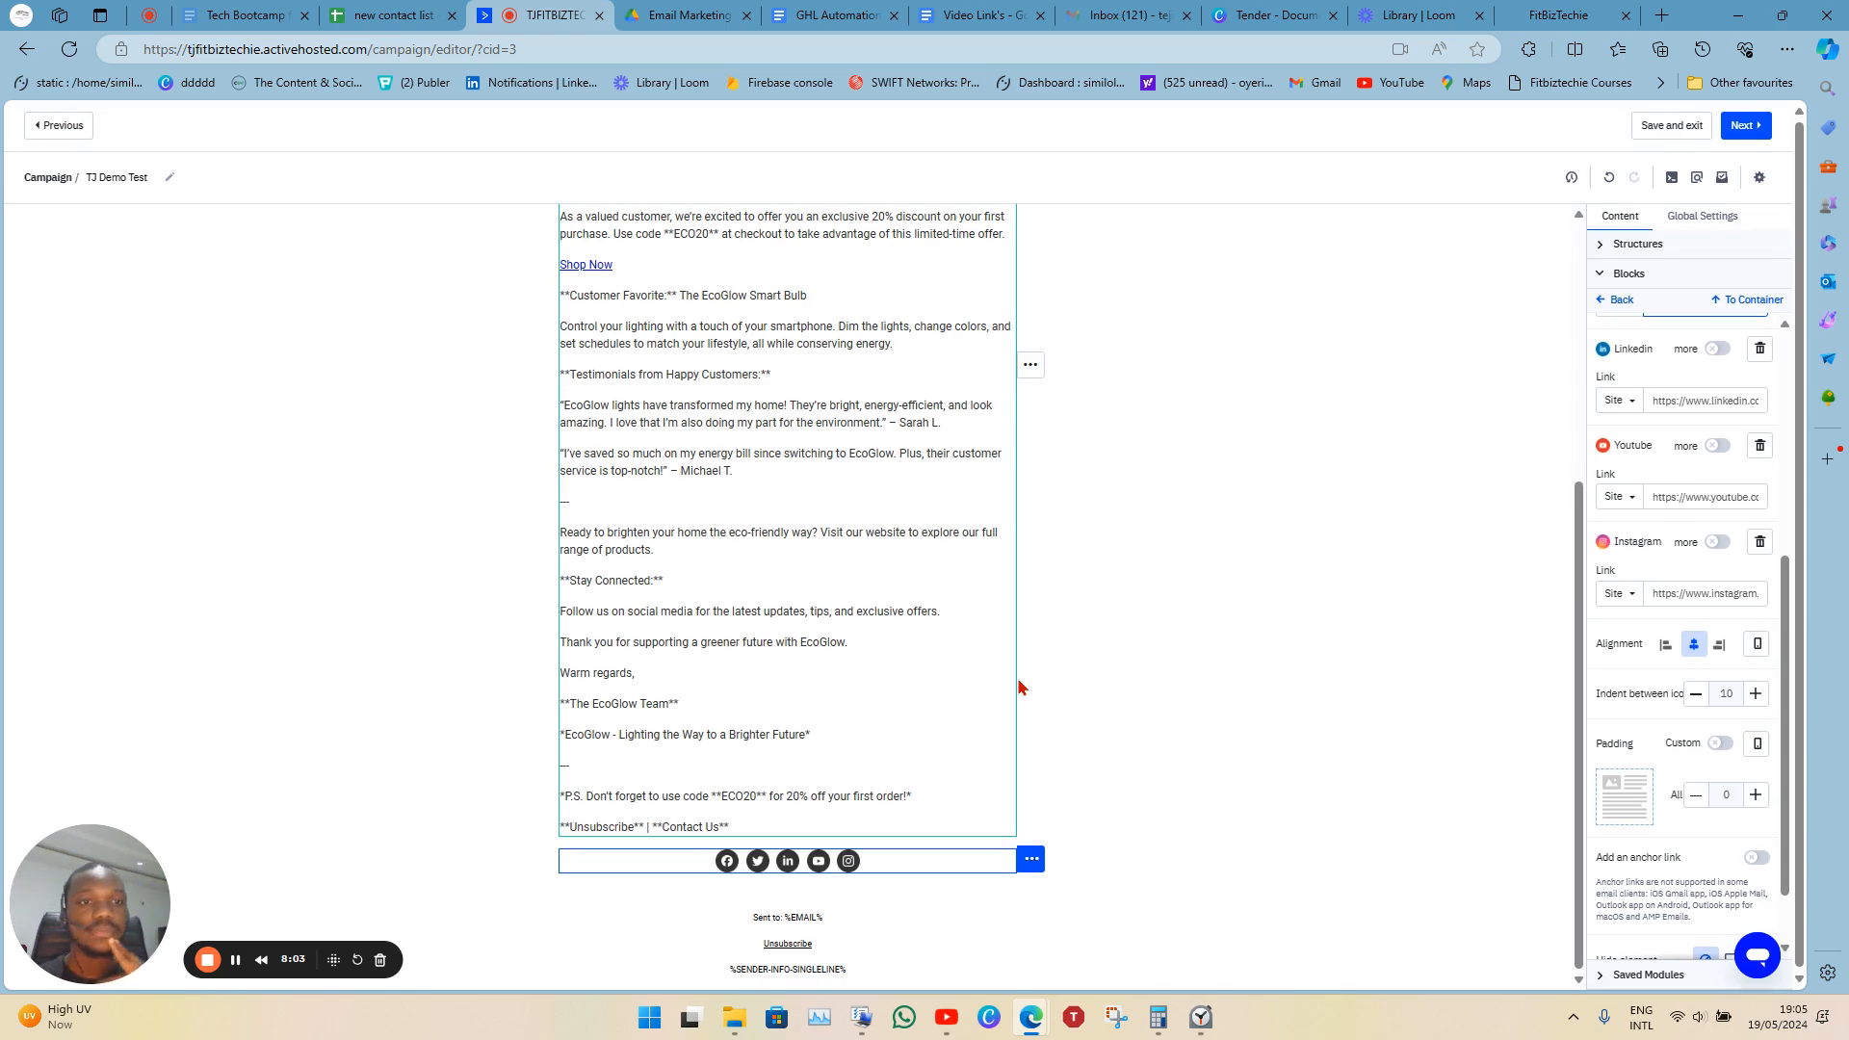
scroll(922, 570, "up", 4)
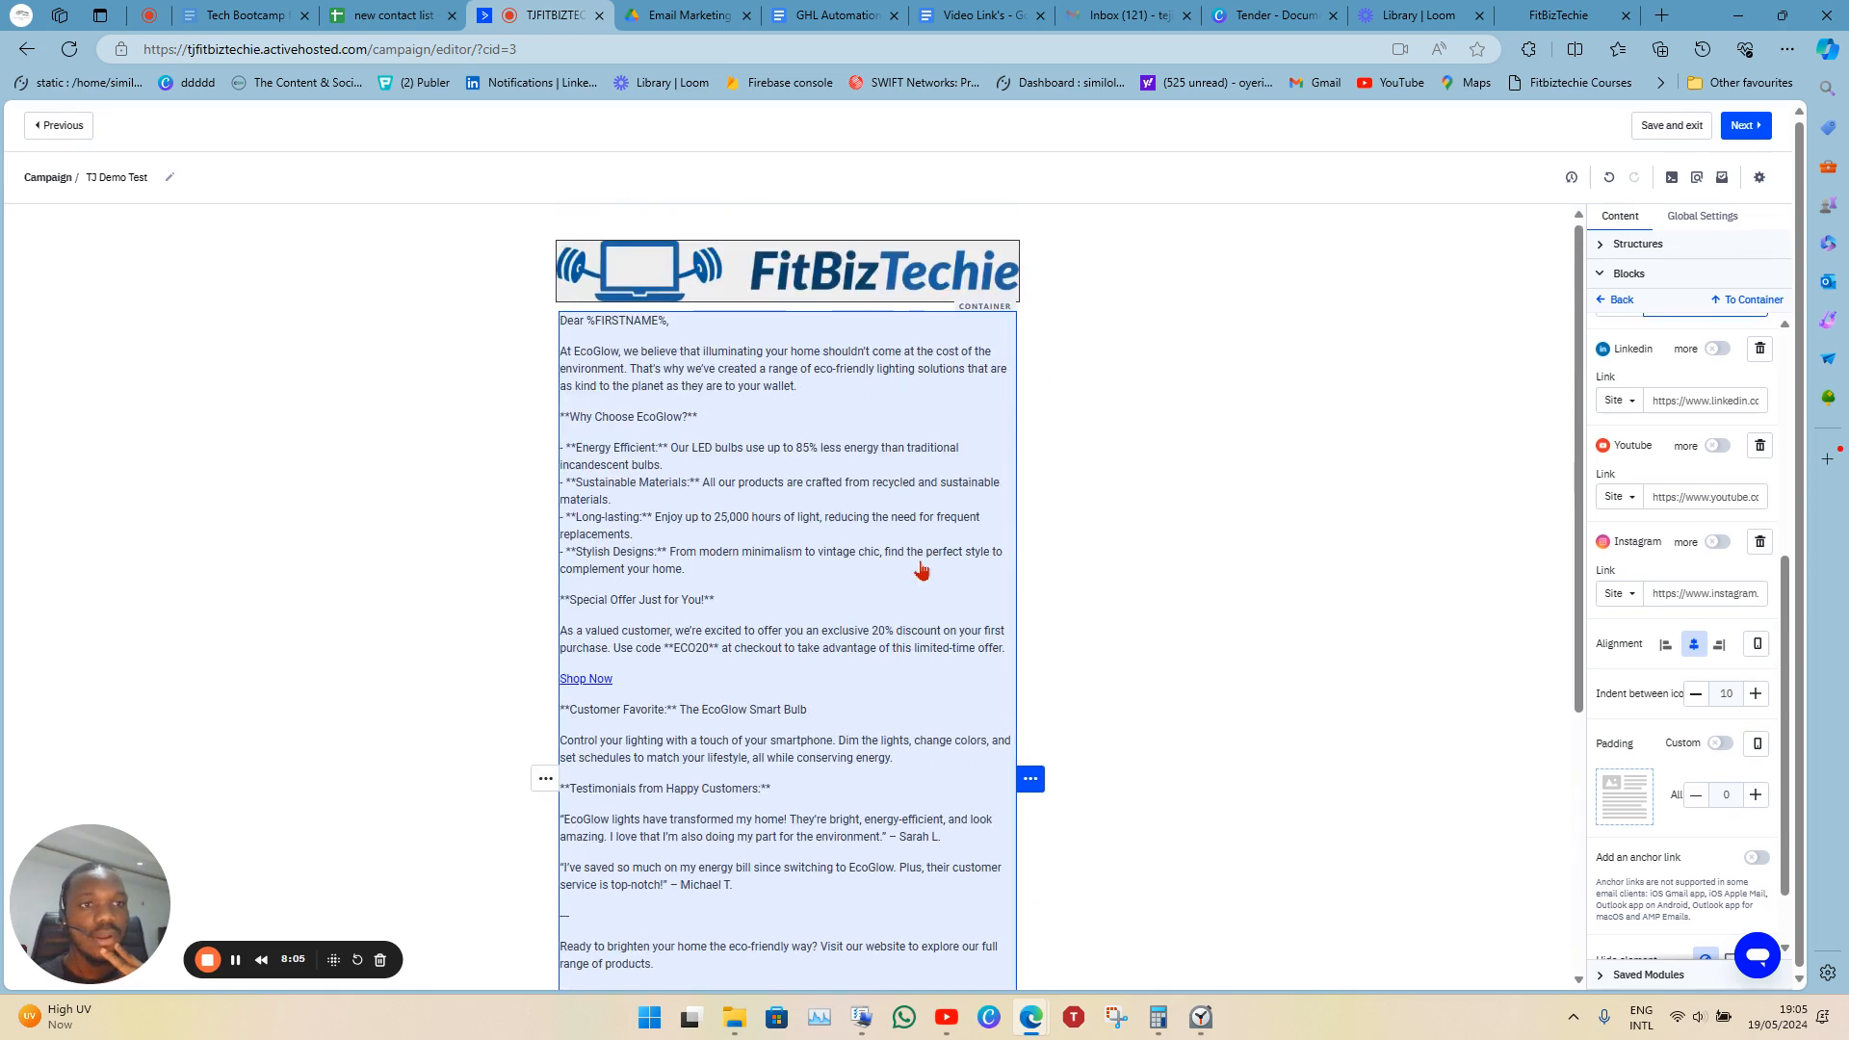
scroll(922, 570, "down", 4)
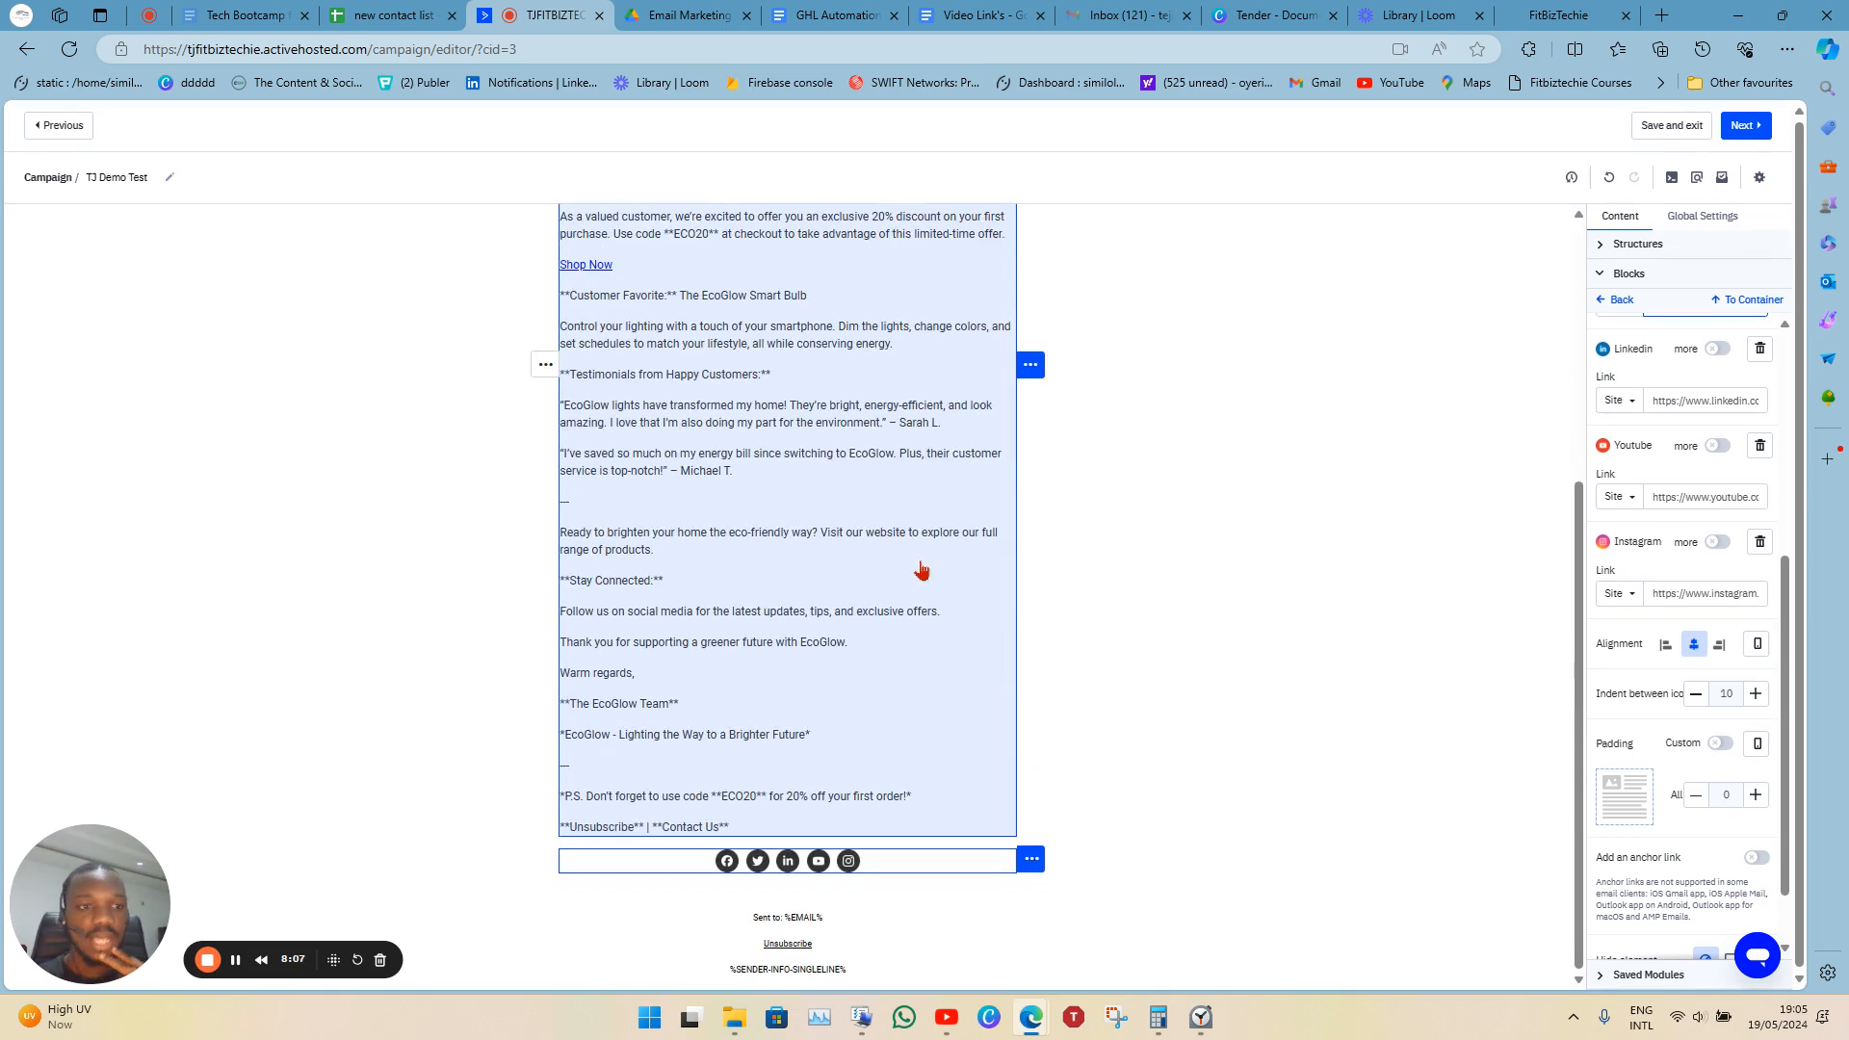
Insert a one-column section between the email body and the social icons.
scroll(921, 570, "up", 4)
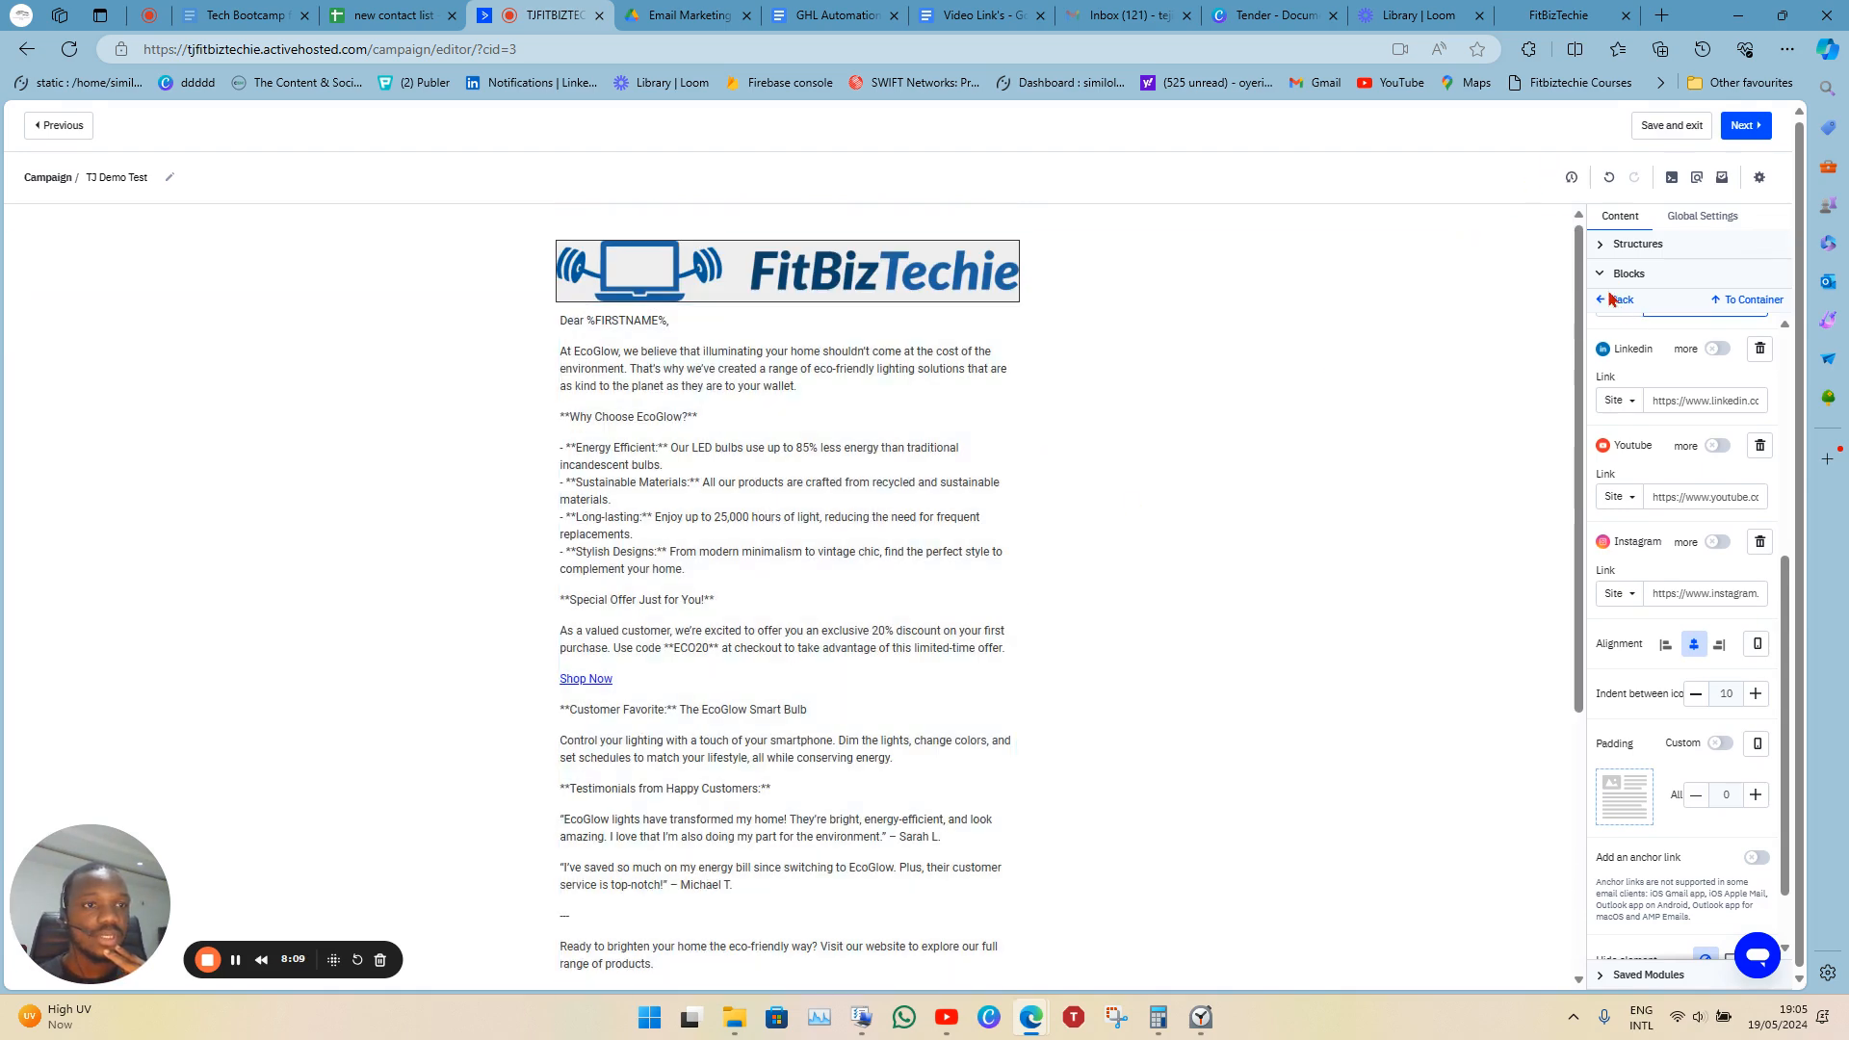
scroll(828, 693, "down", 4)
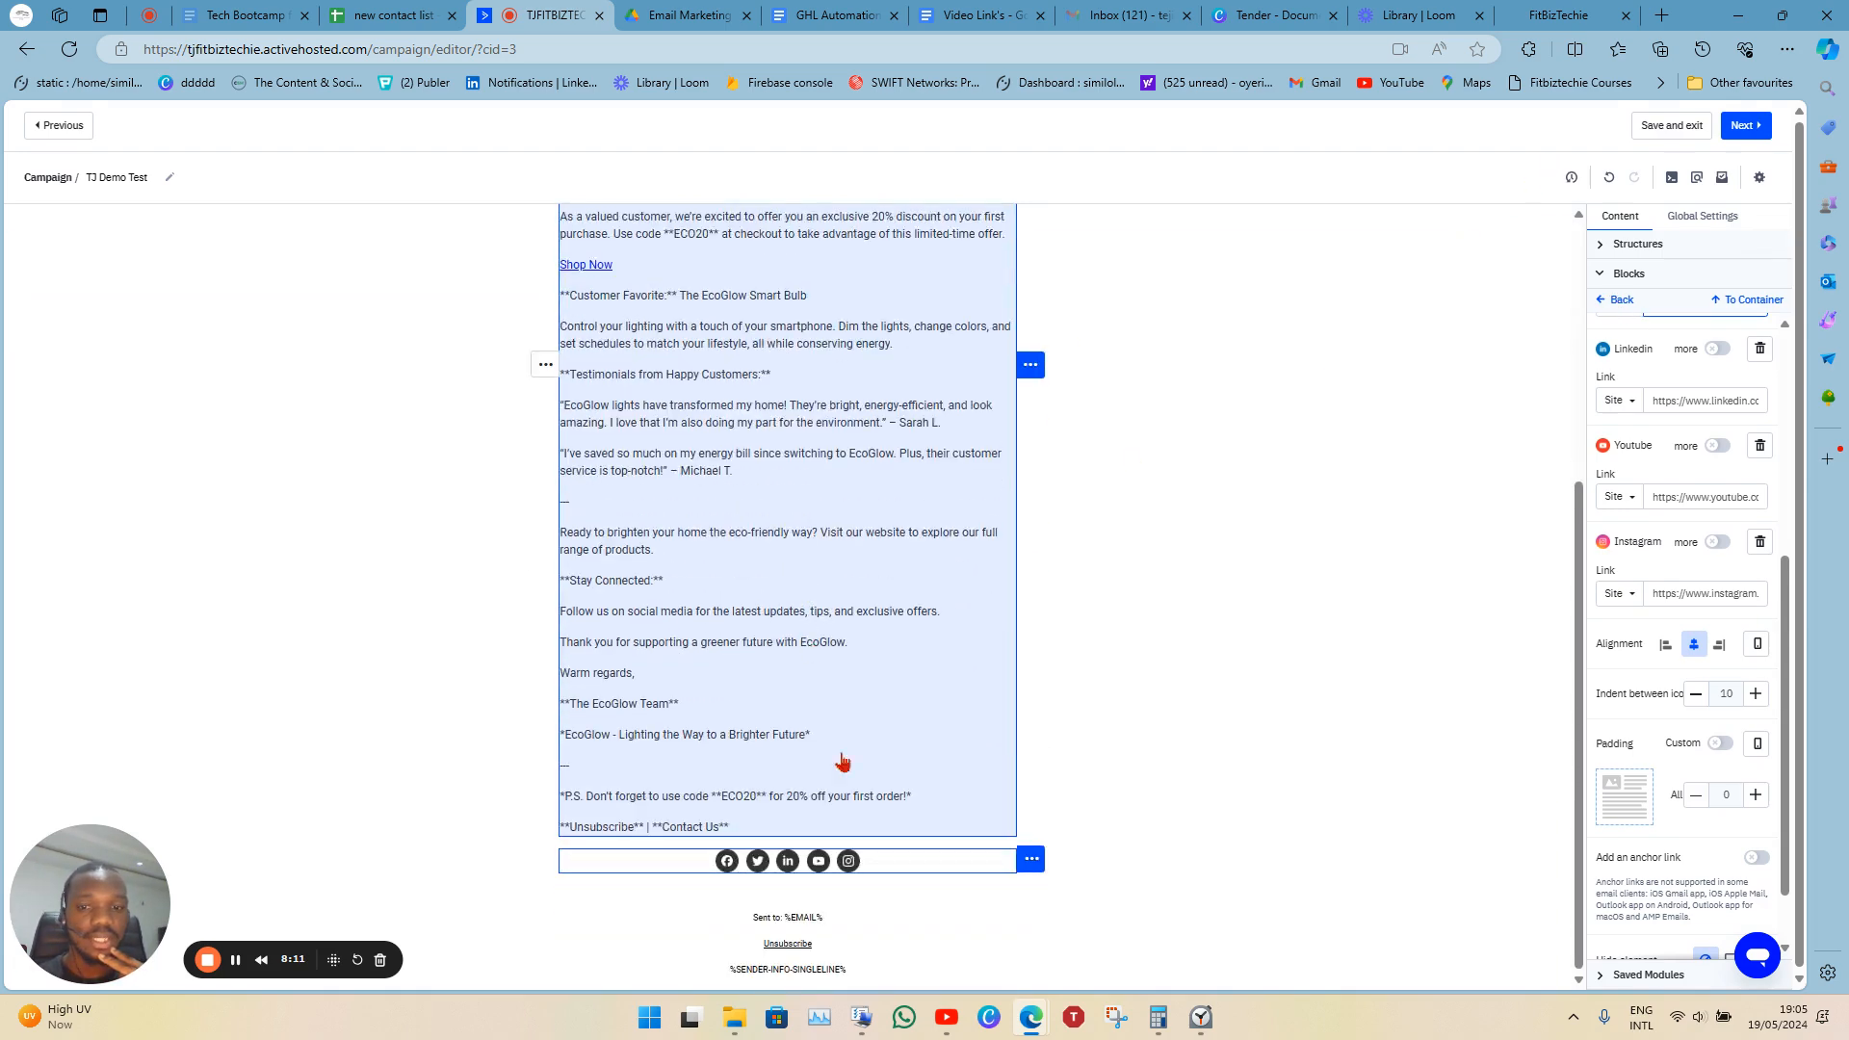
left_click(1031, 917)
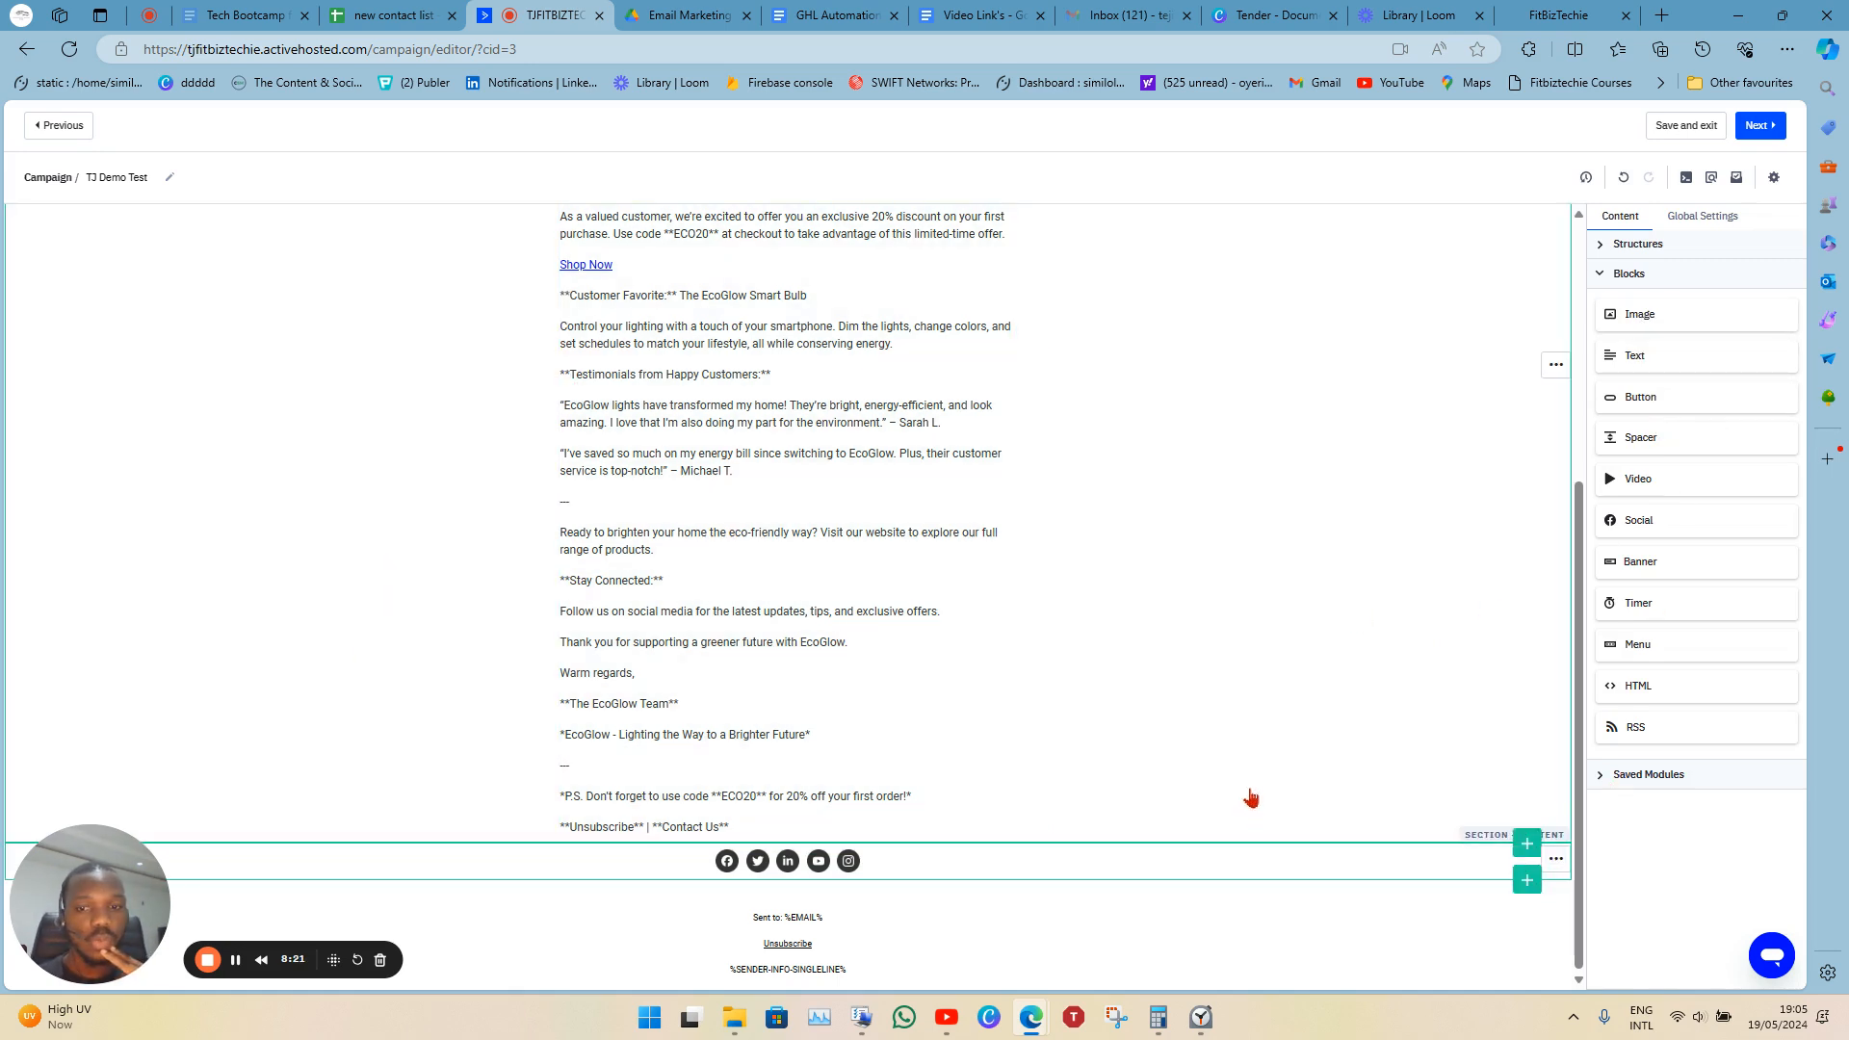
scroll(1248, 794, "up", 5)
scroll(1249, 794, "down", 4)
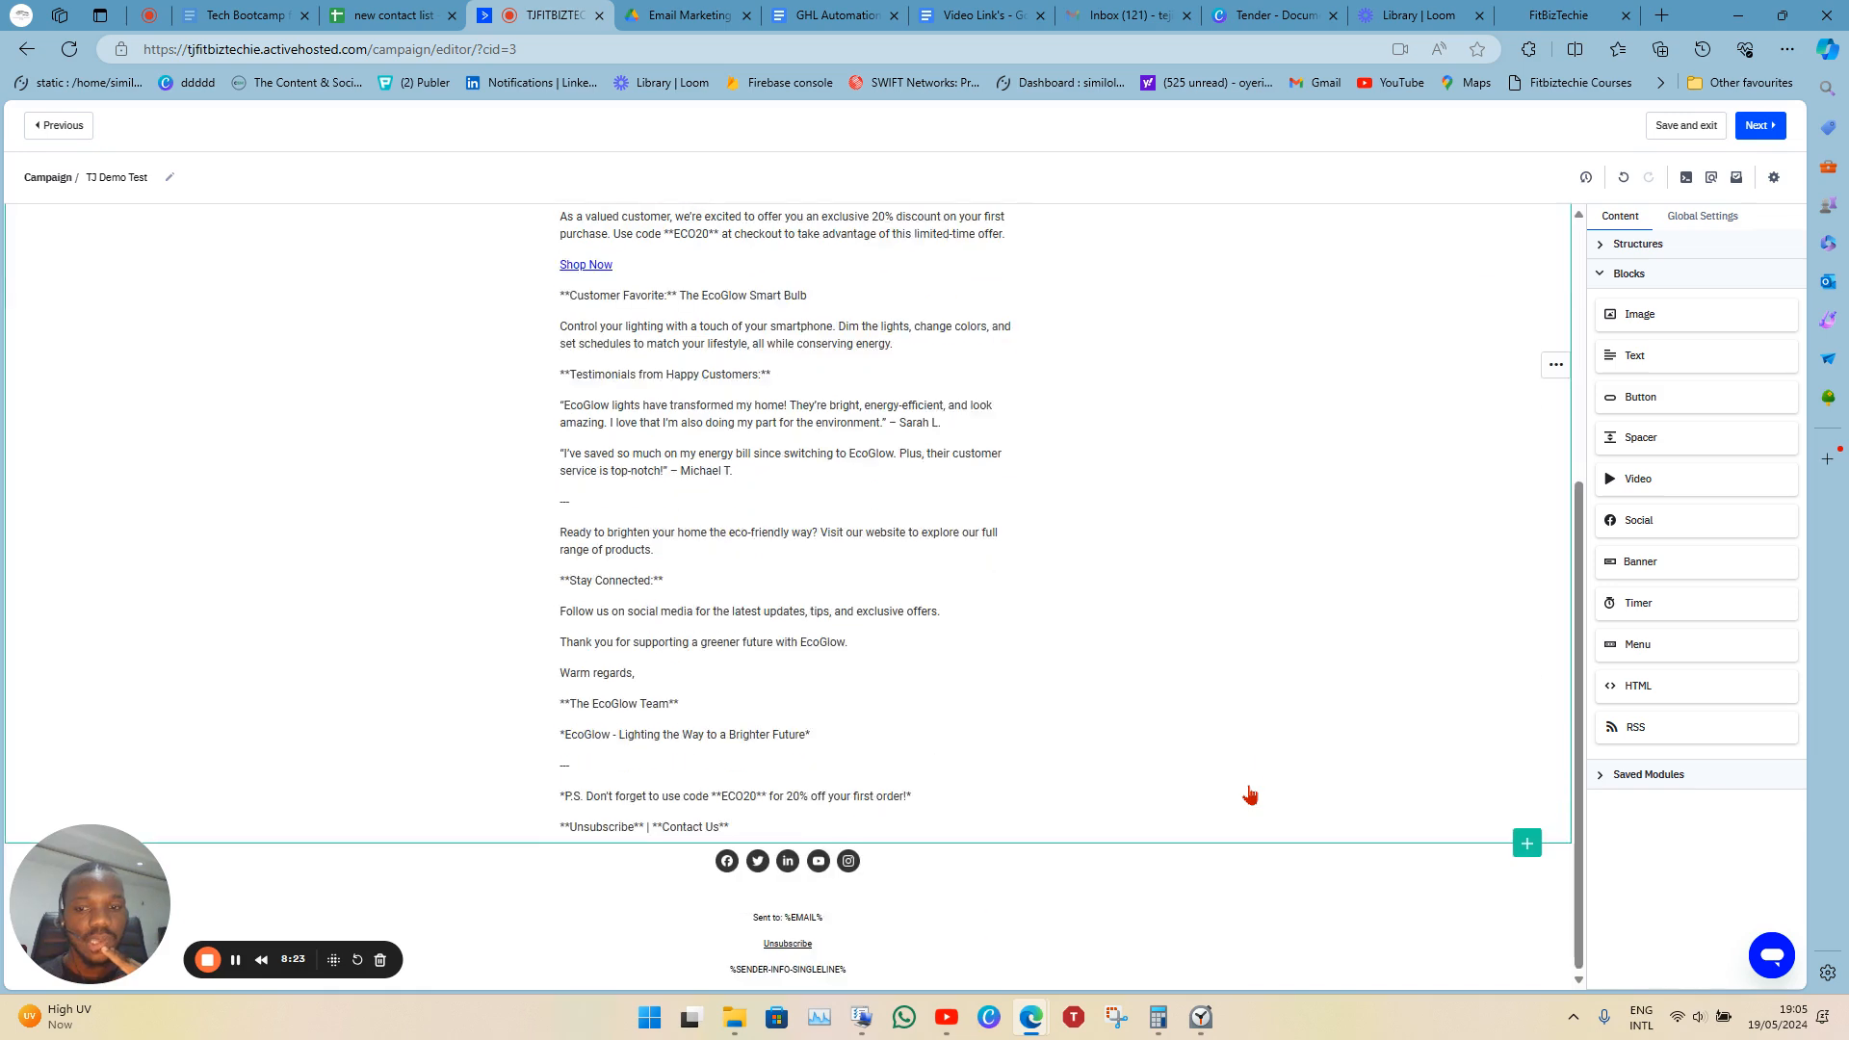
left_click(1527, 846)
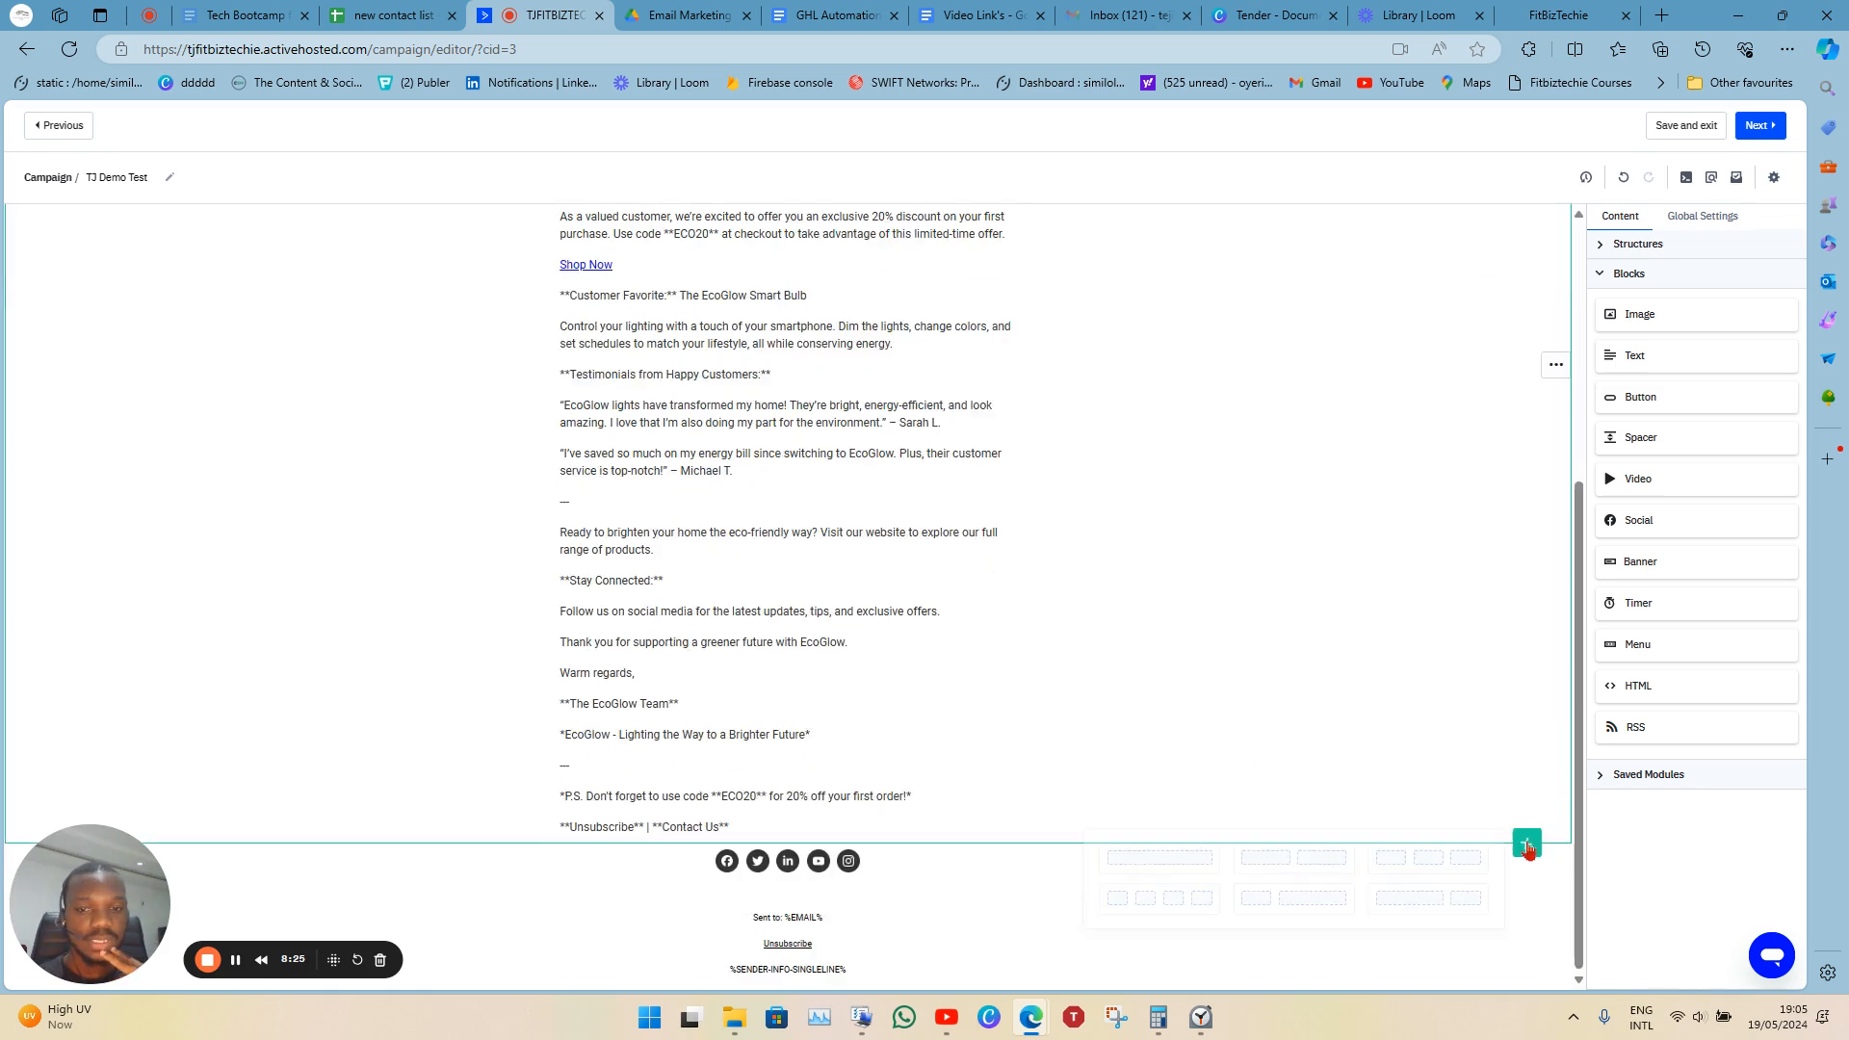
left_click(1172, 877)
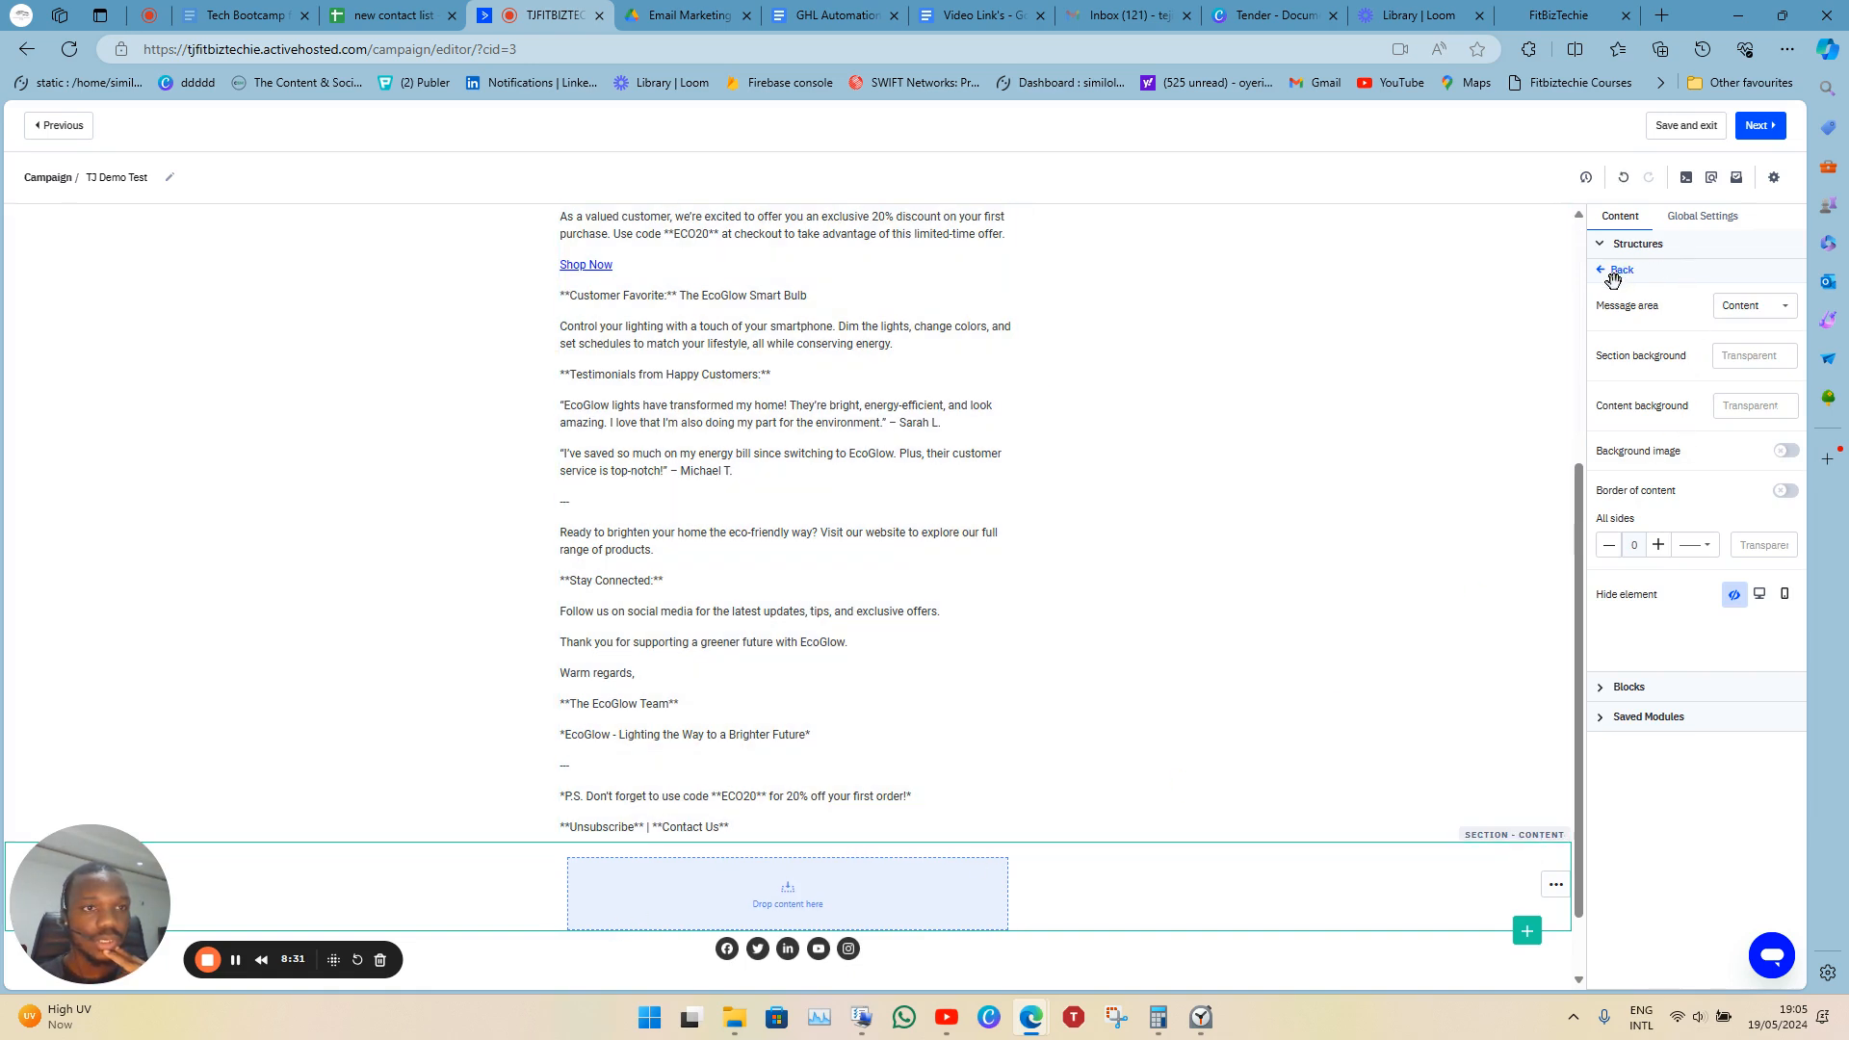
Place a Button block in the empty section above the social icons.
left_click(1613, 277)
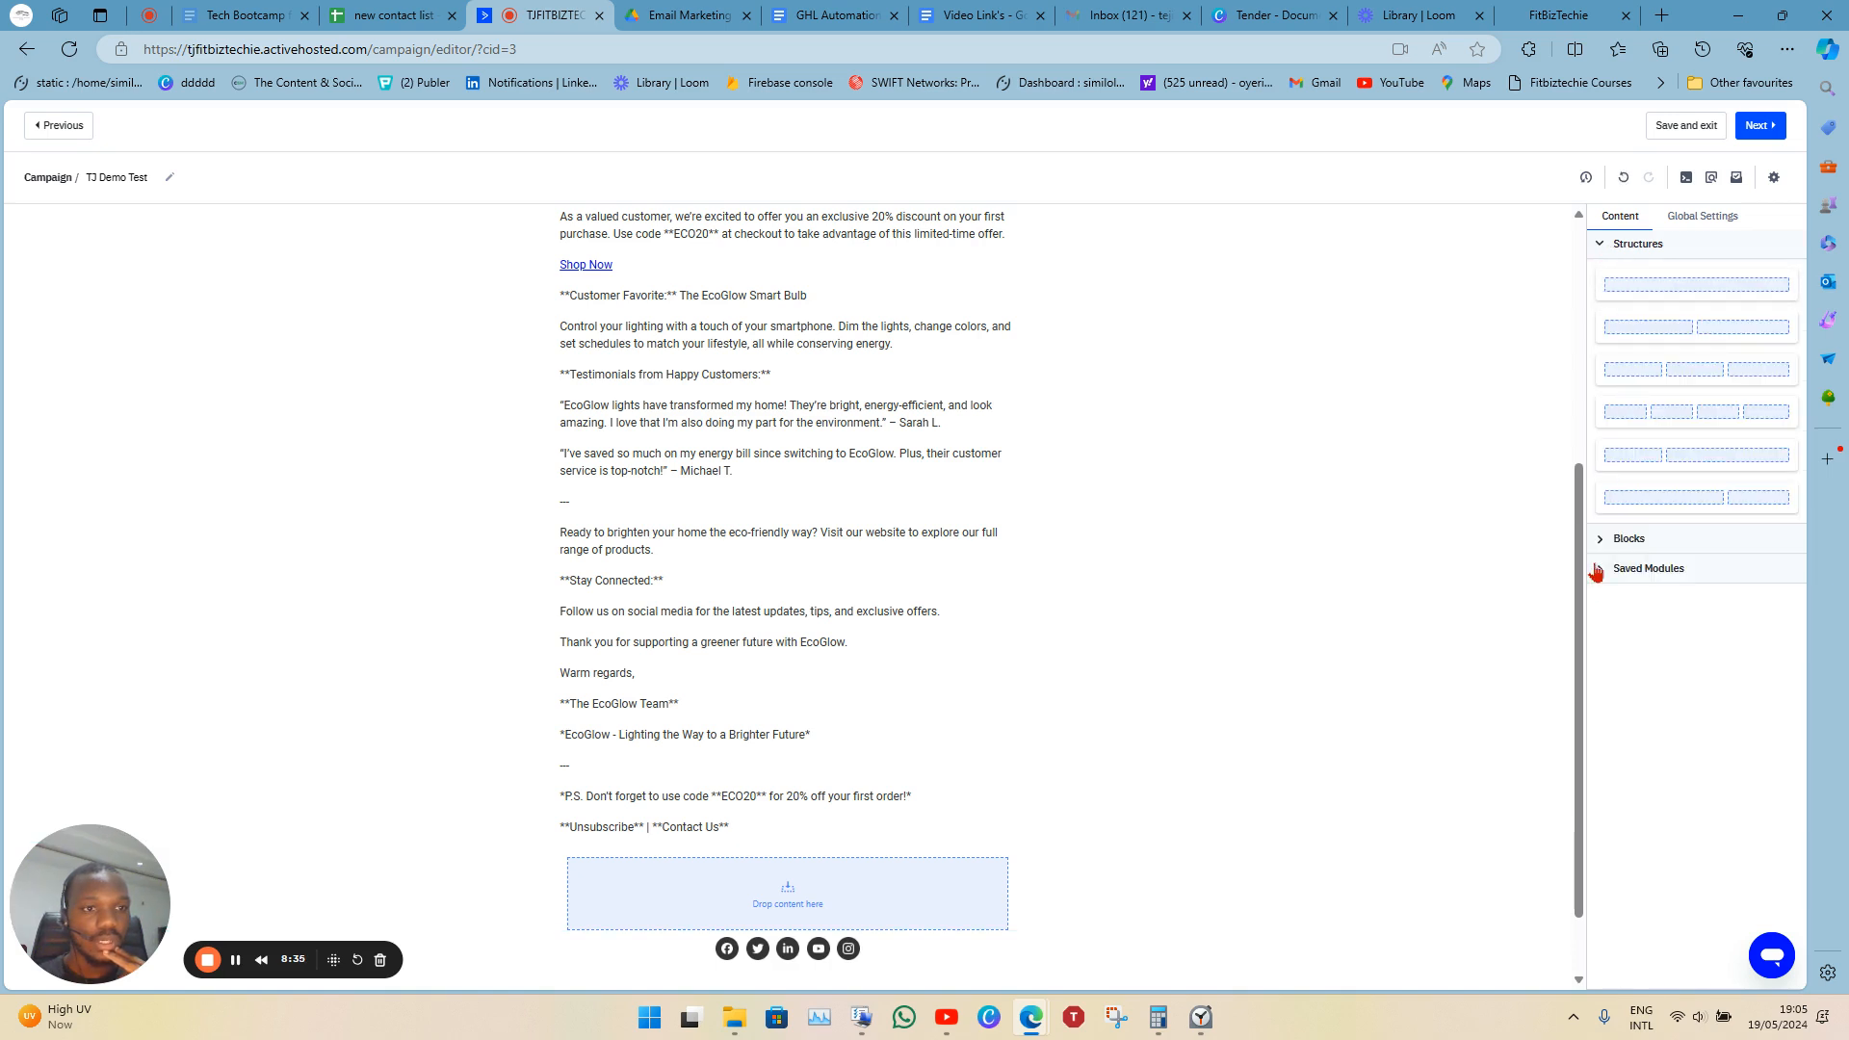
left_click(1604, 541)
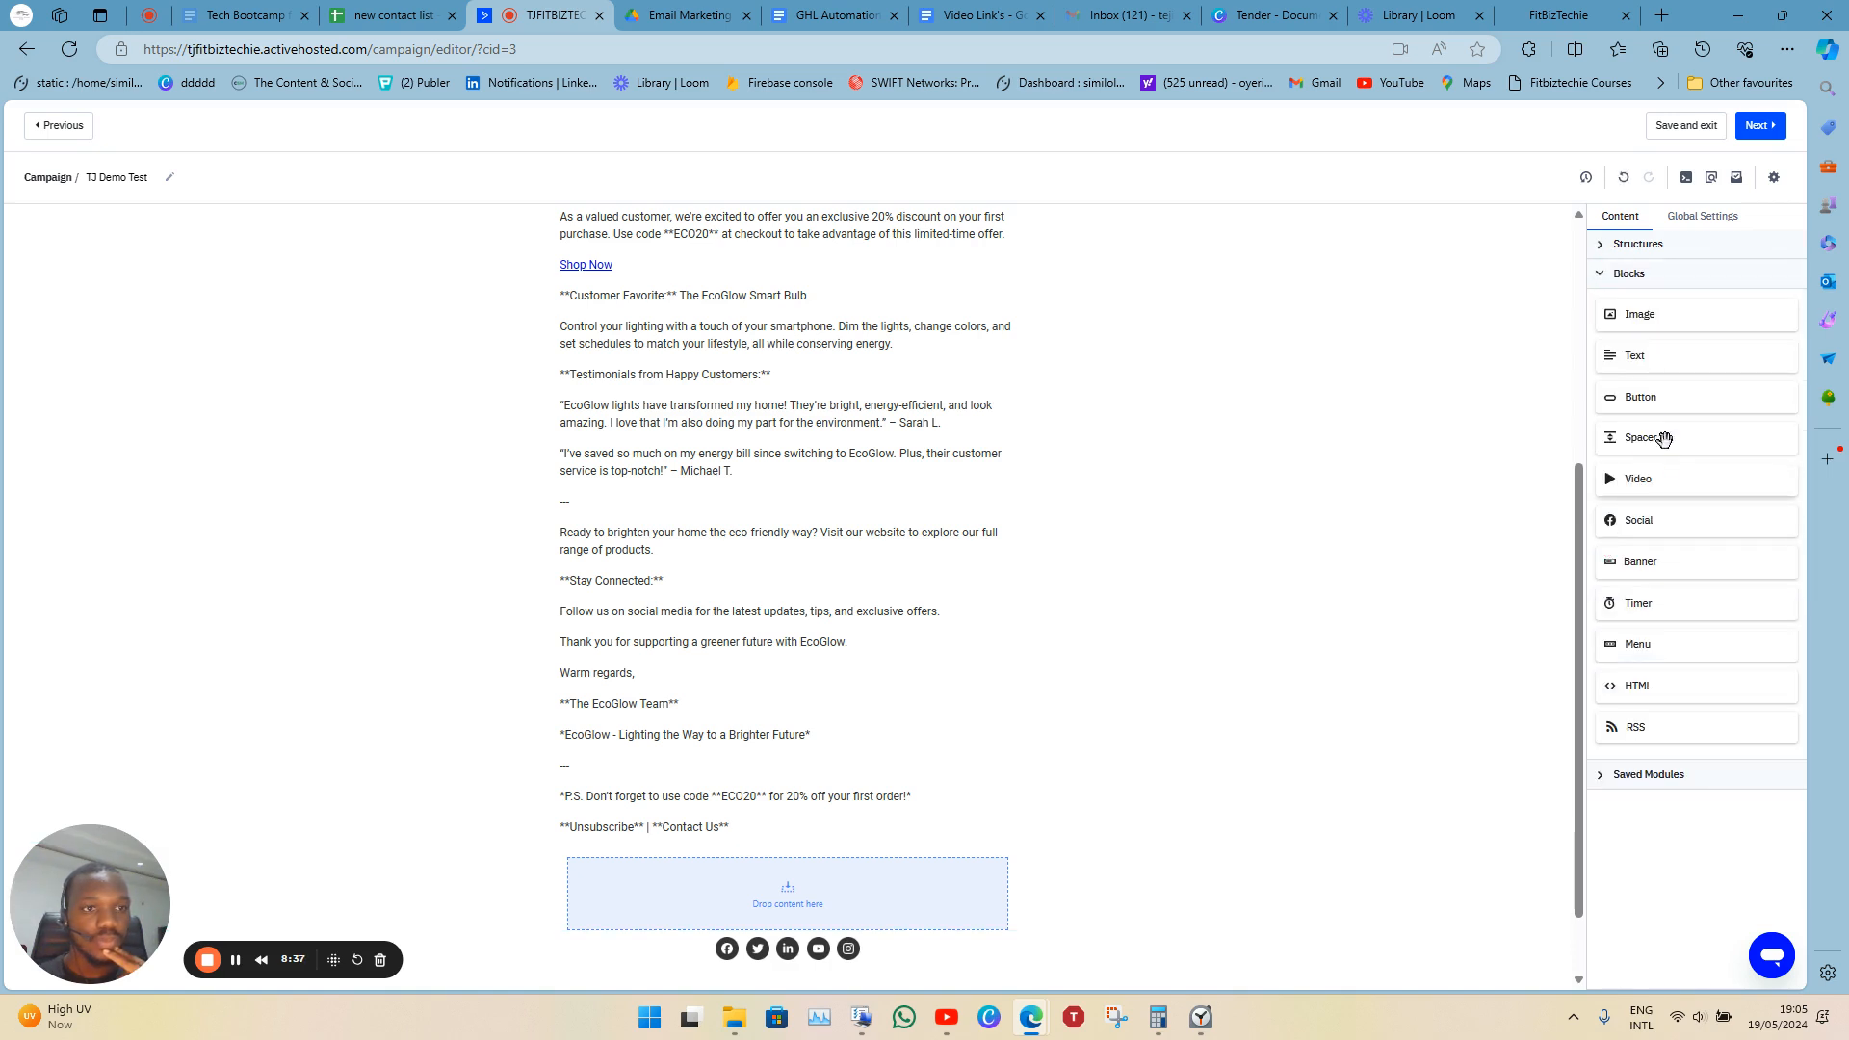
left_click_drag(1663, 410, 767, 895)
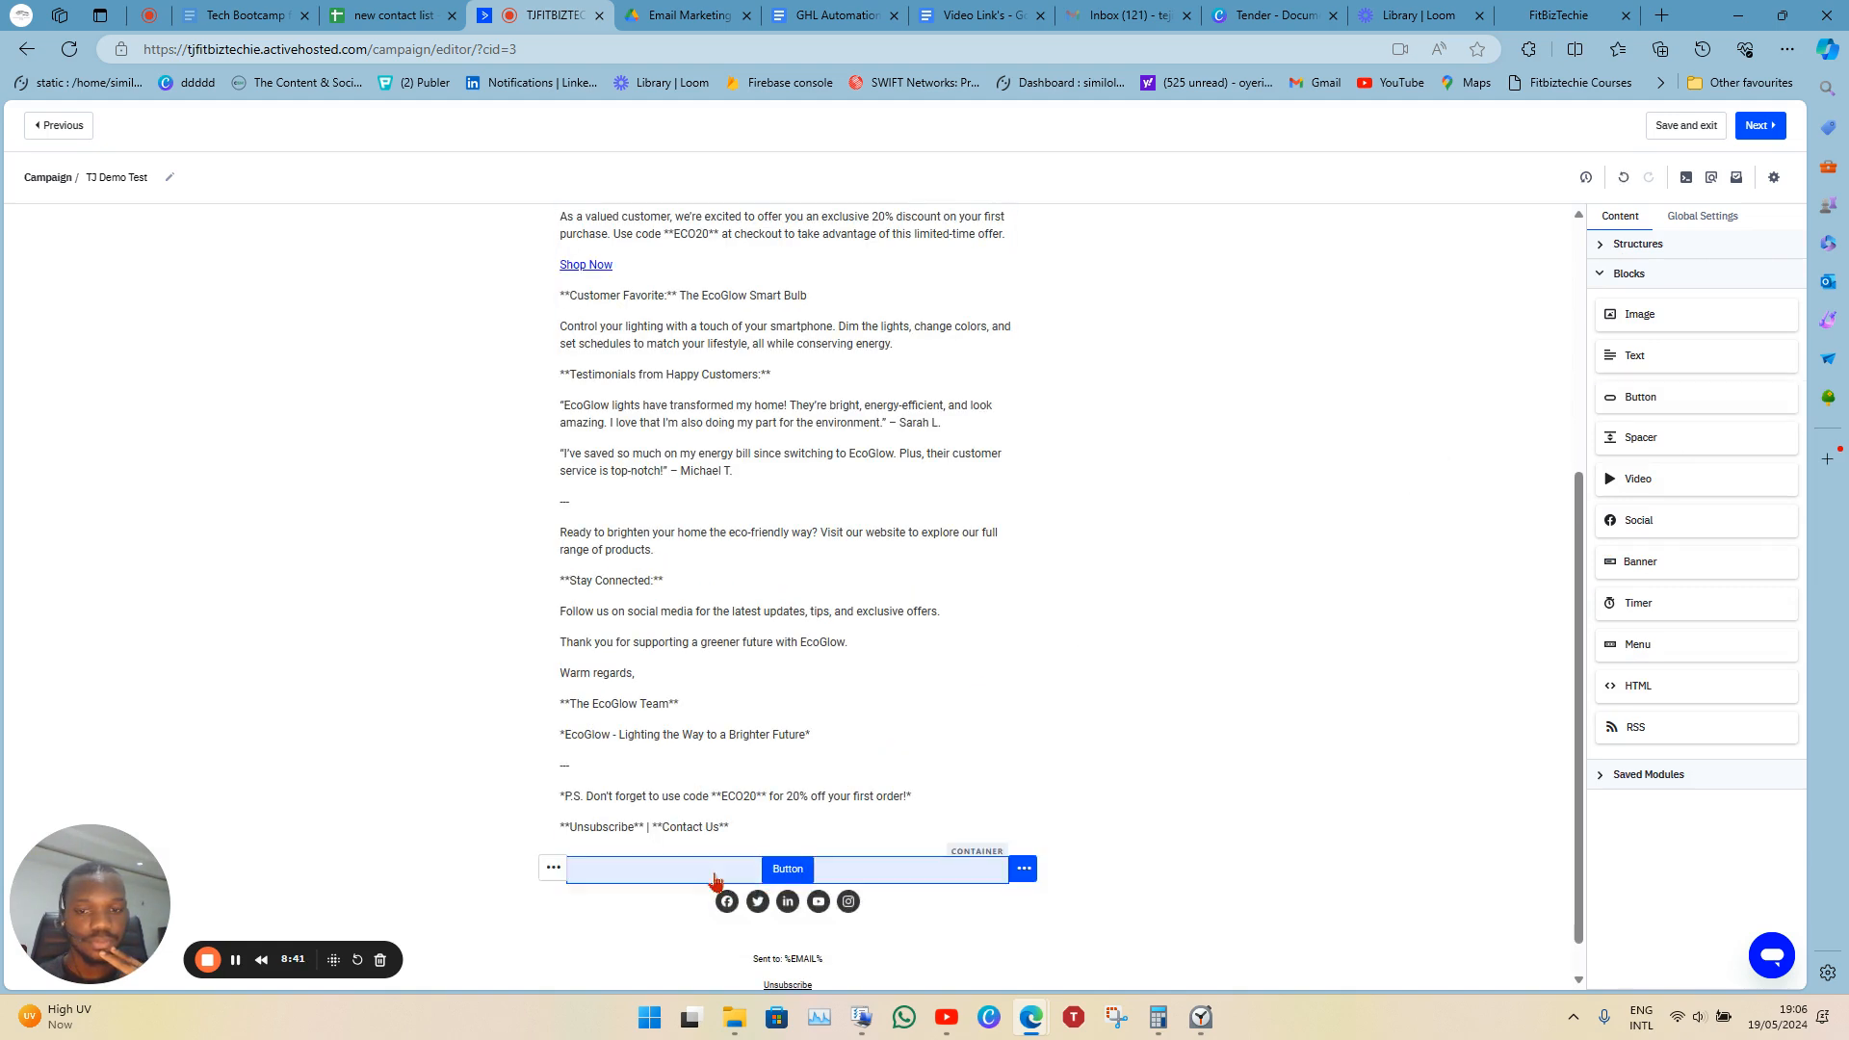
left_click(790, 870)
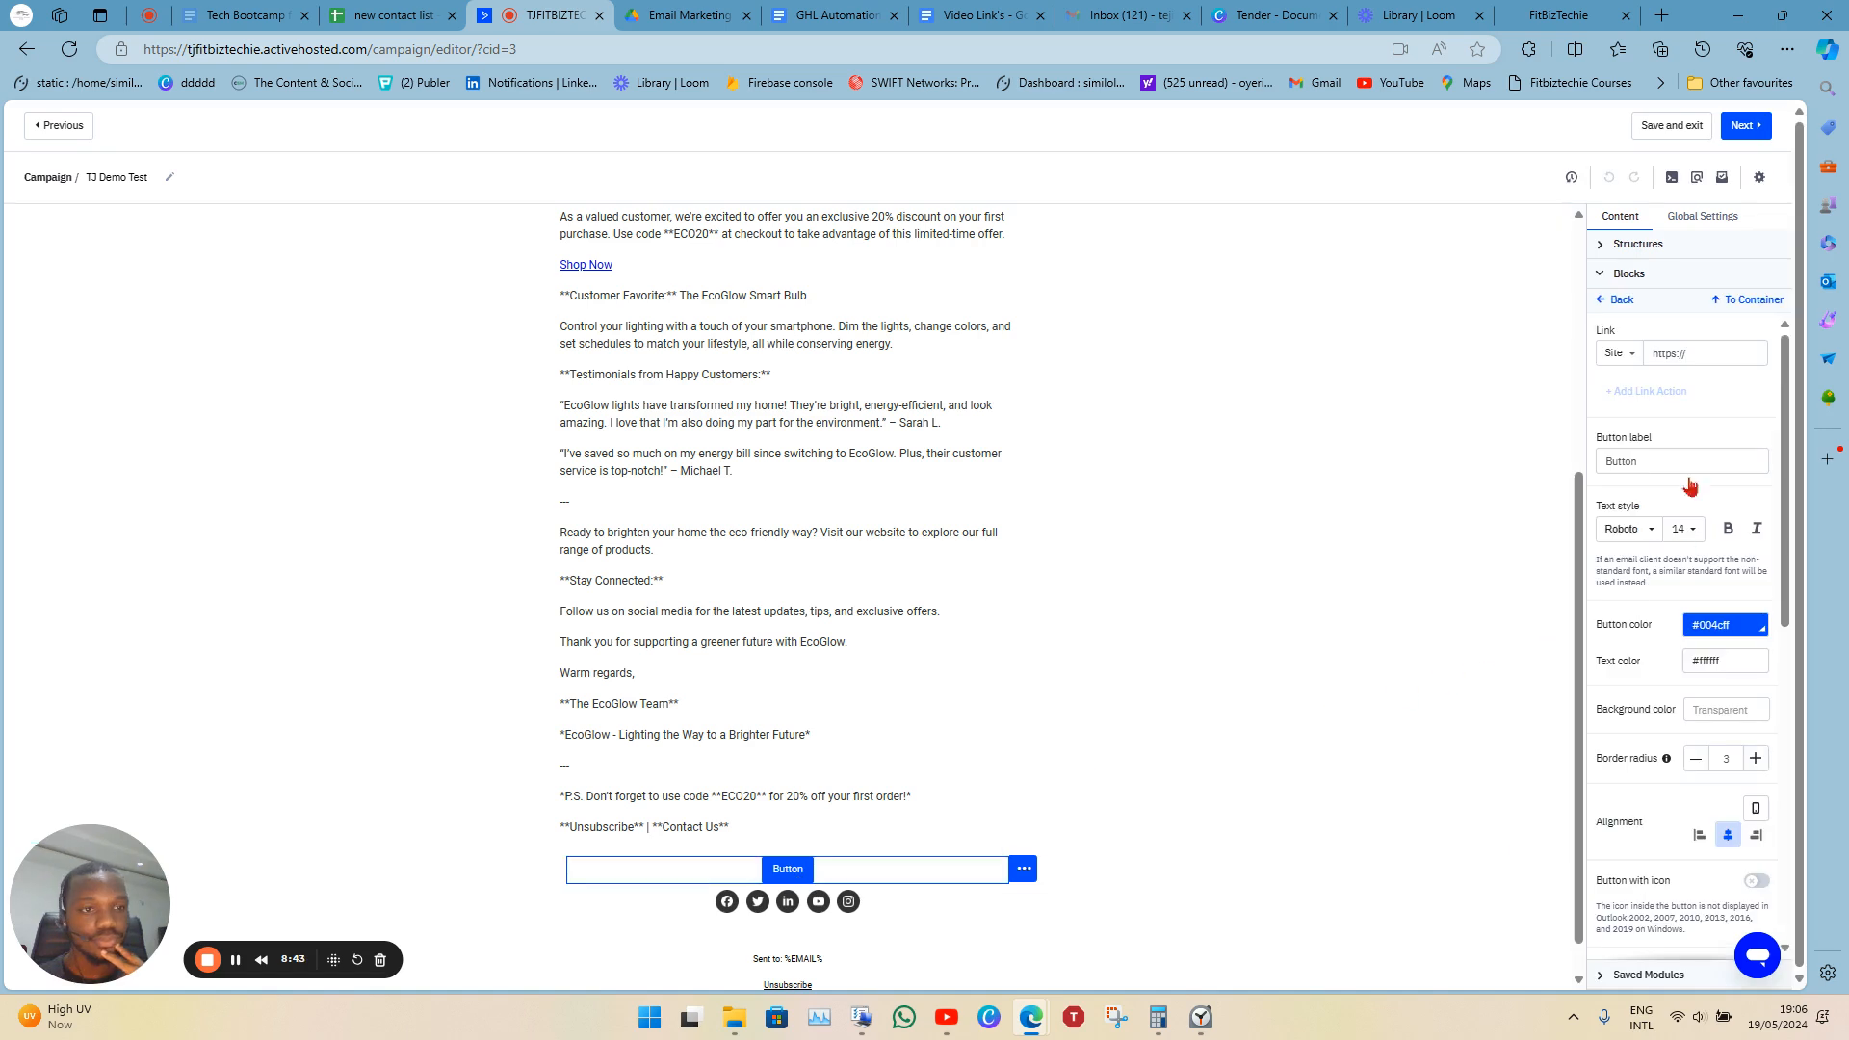
left_click(1702, 359)
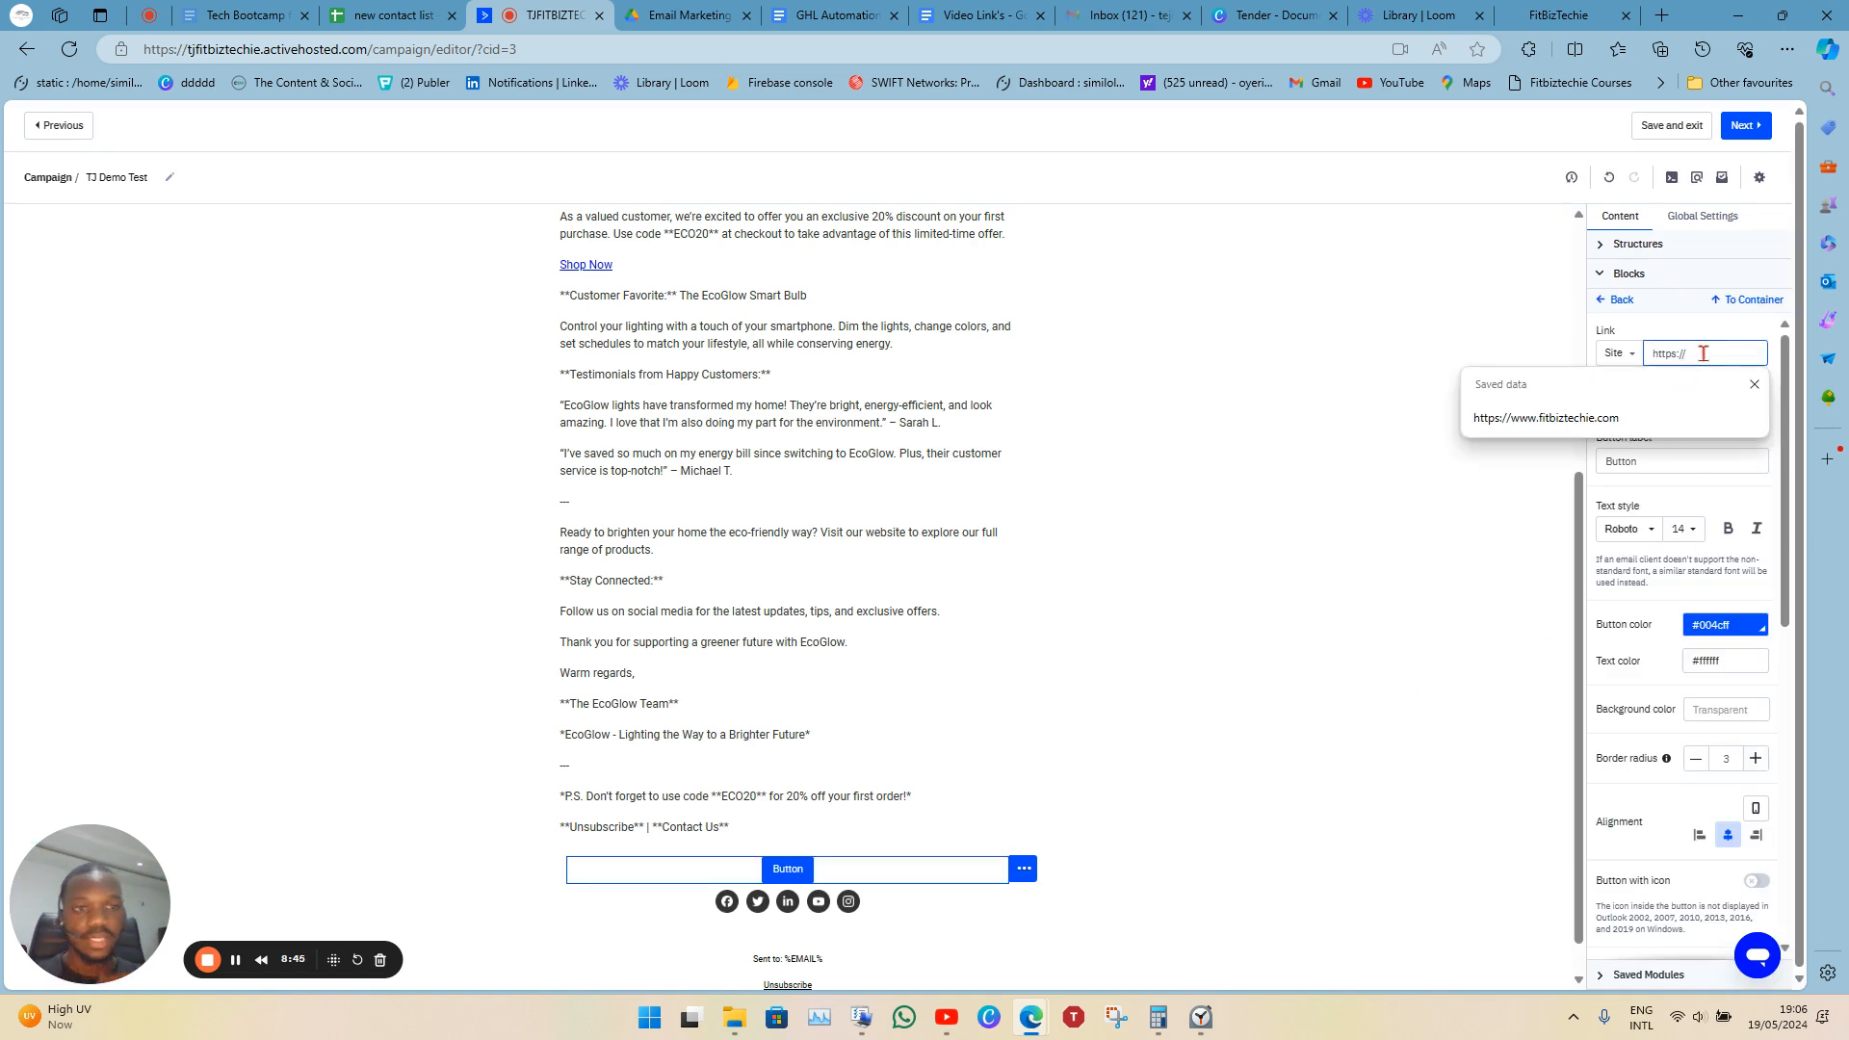
left_click(1693, 420)
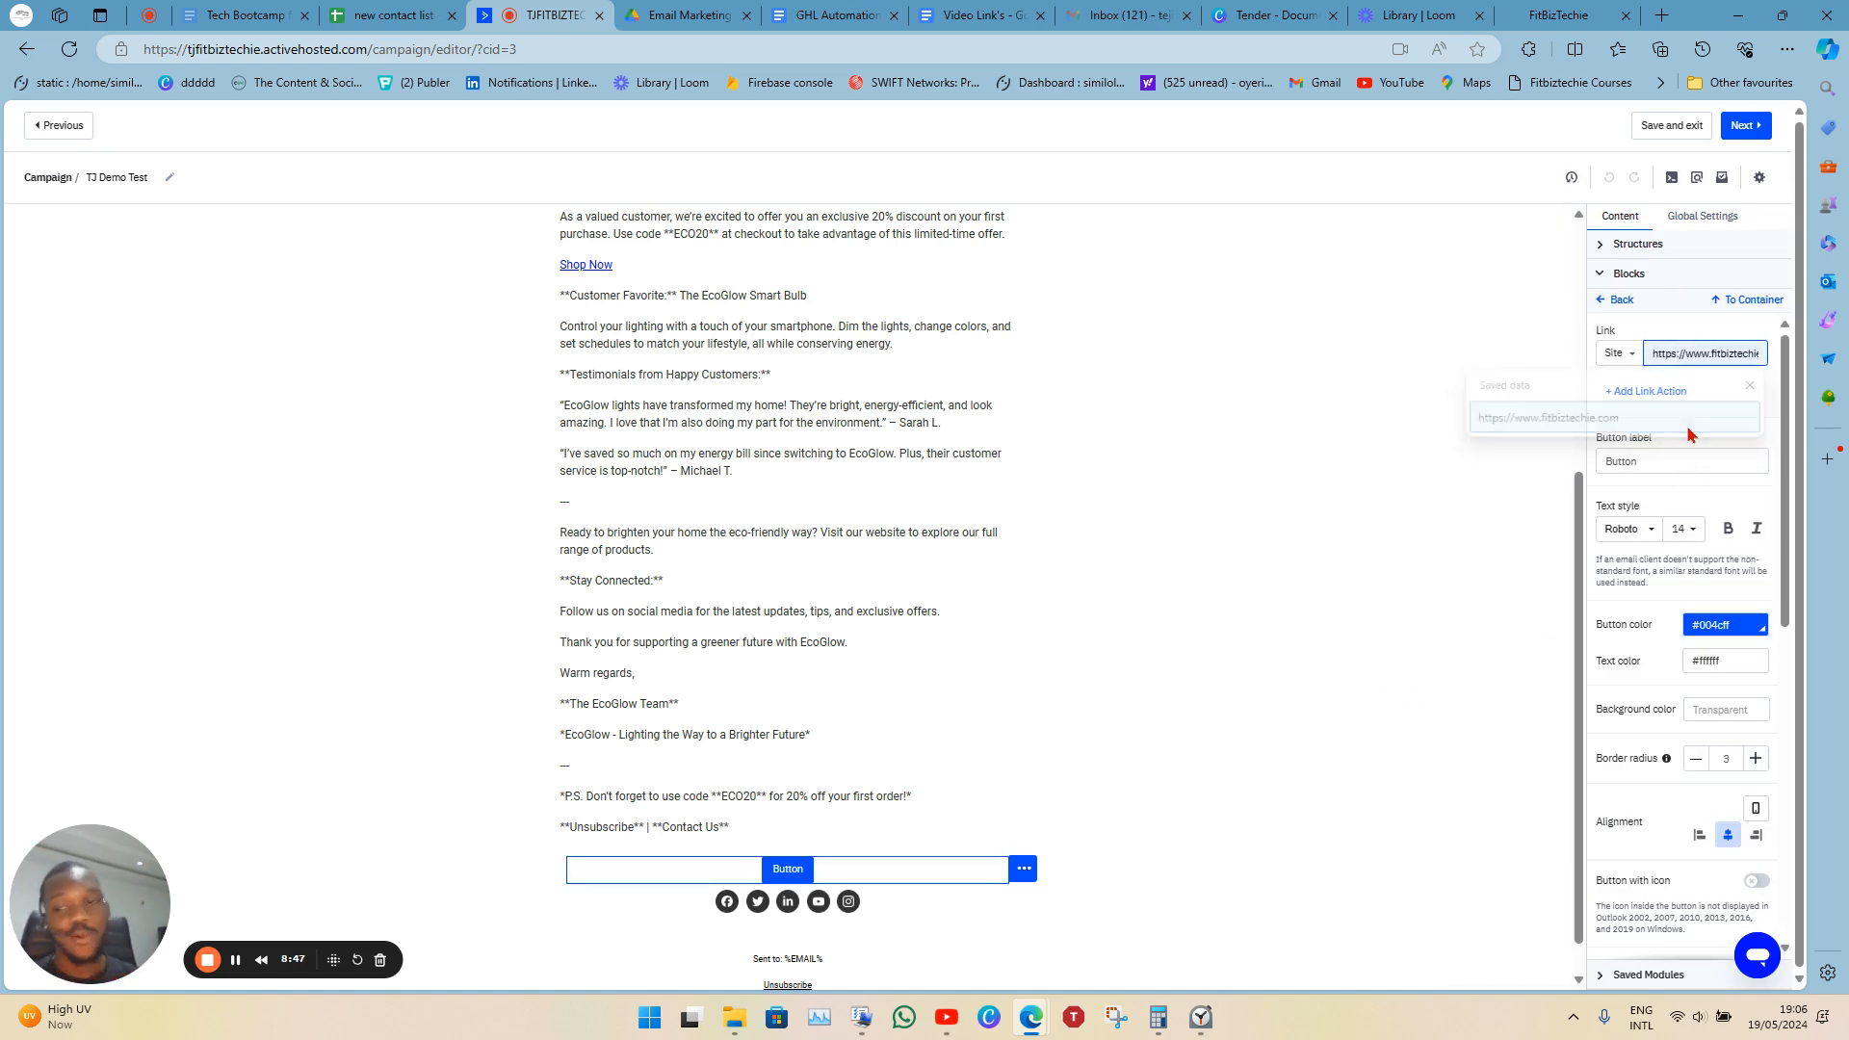
left_click(1669, 452)
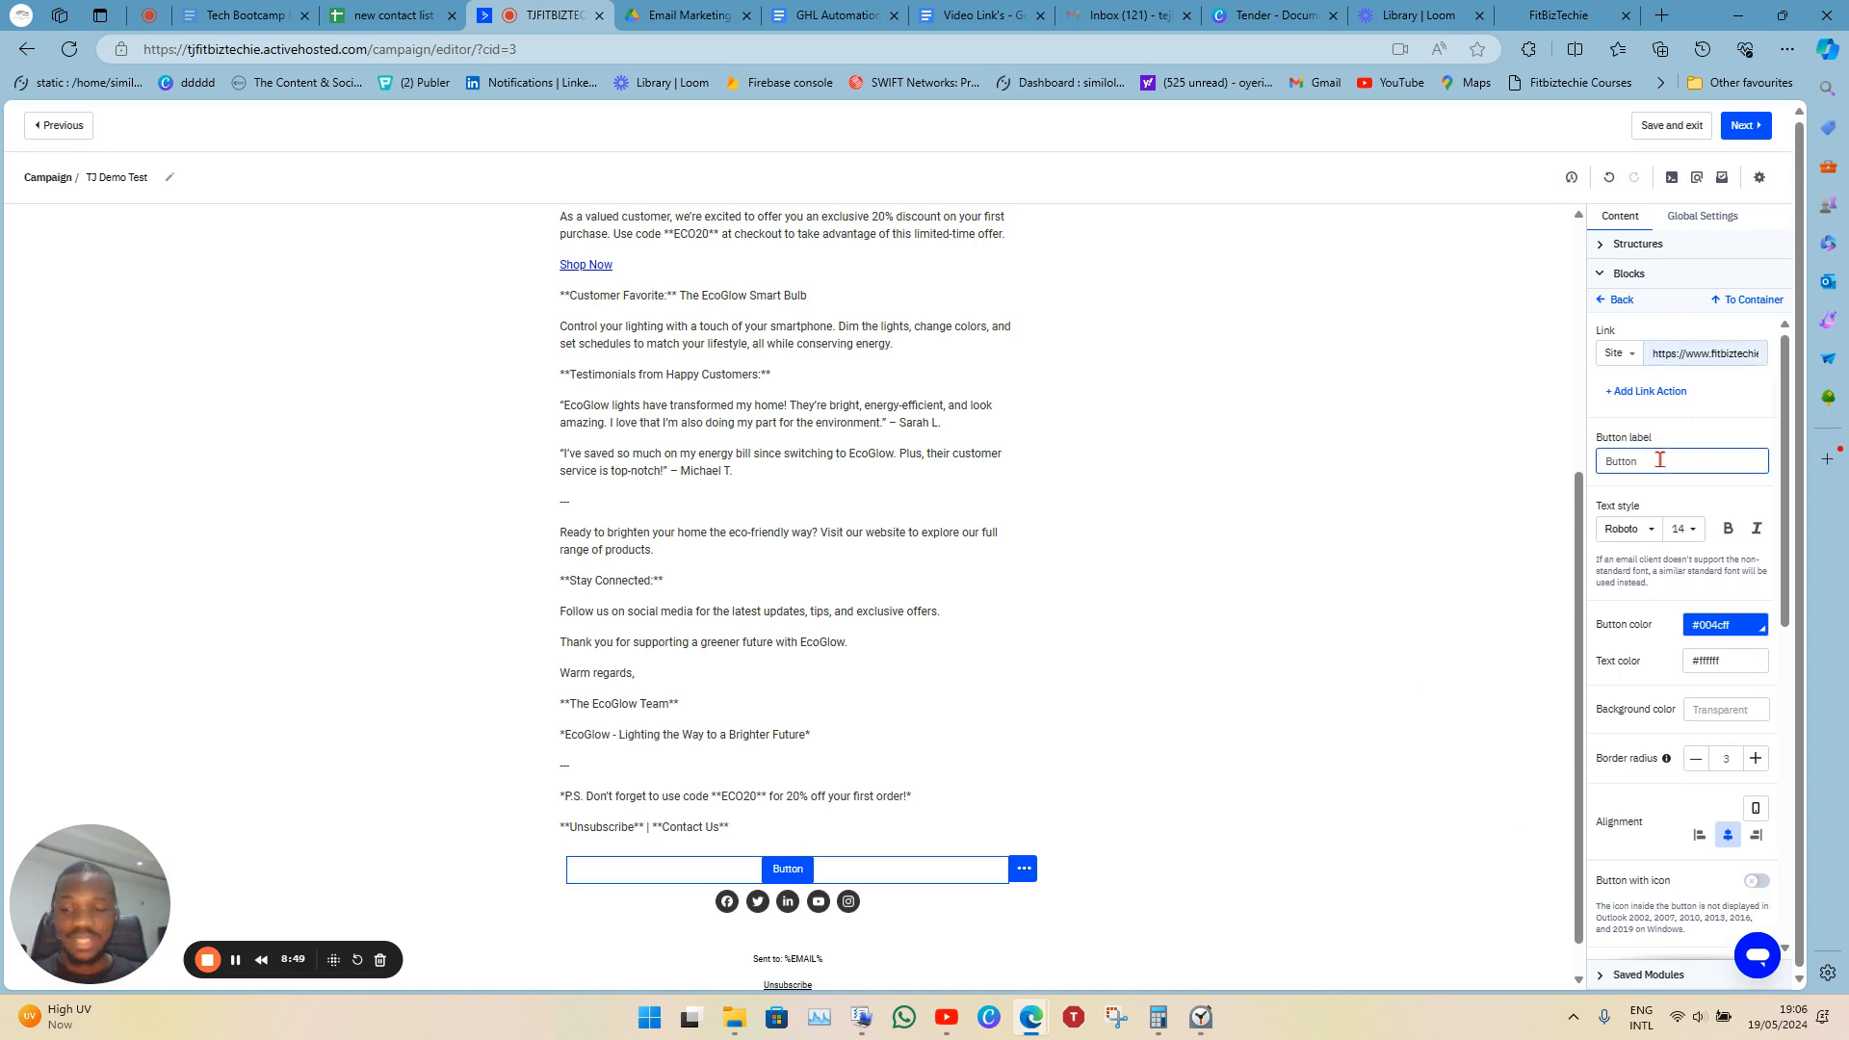
key("ctrl+a")
type("Shop")
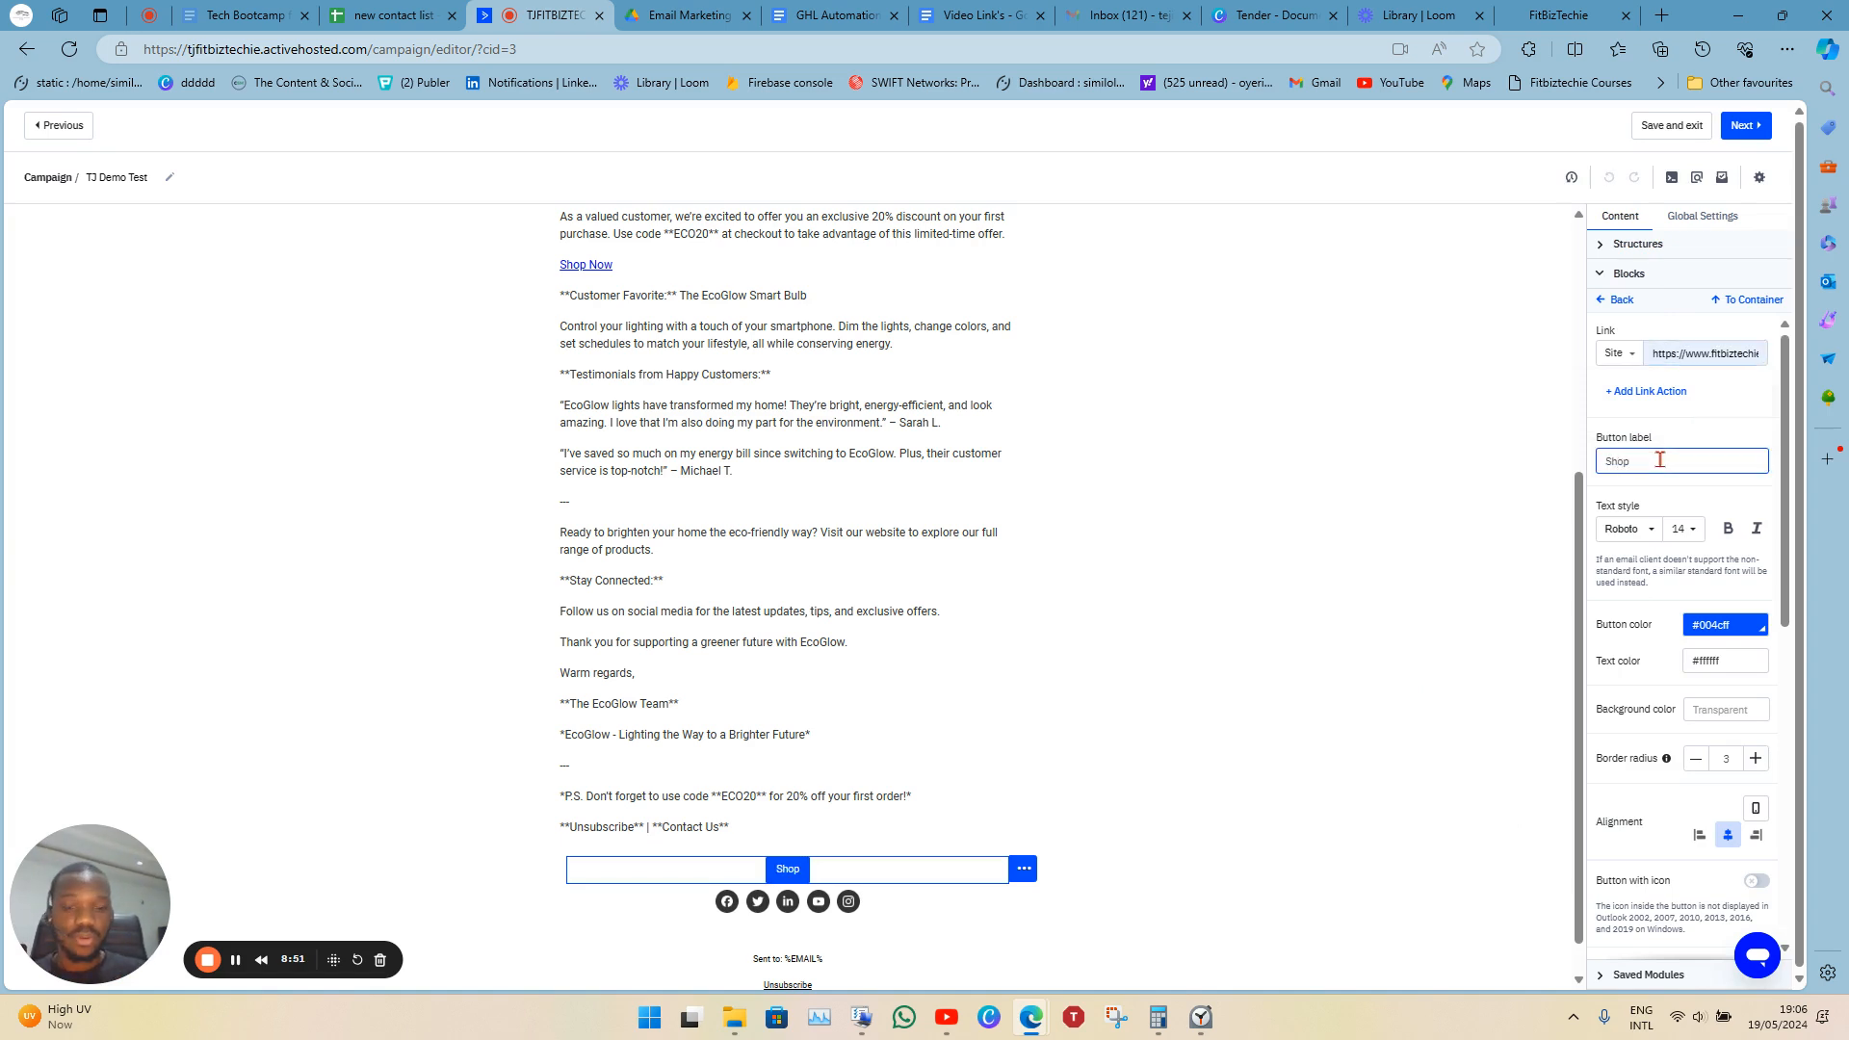
type(" Here")
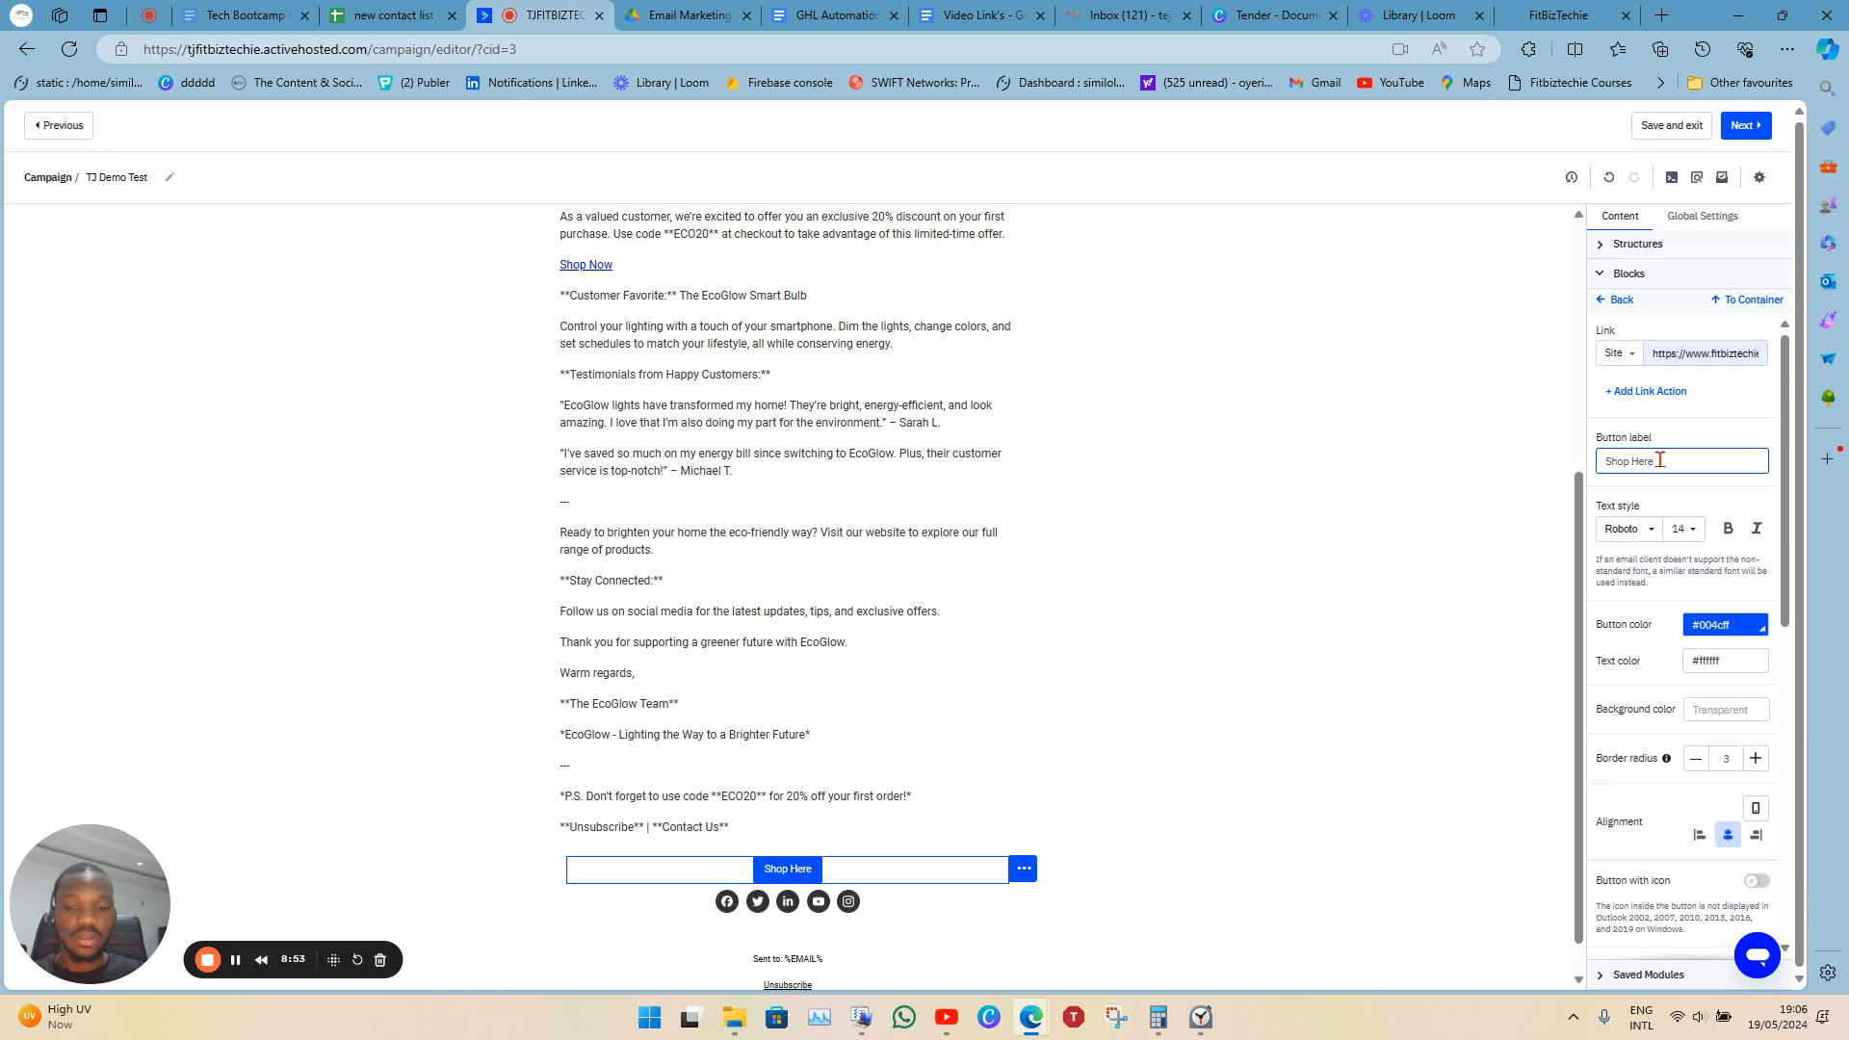
type("!!!")
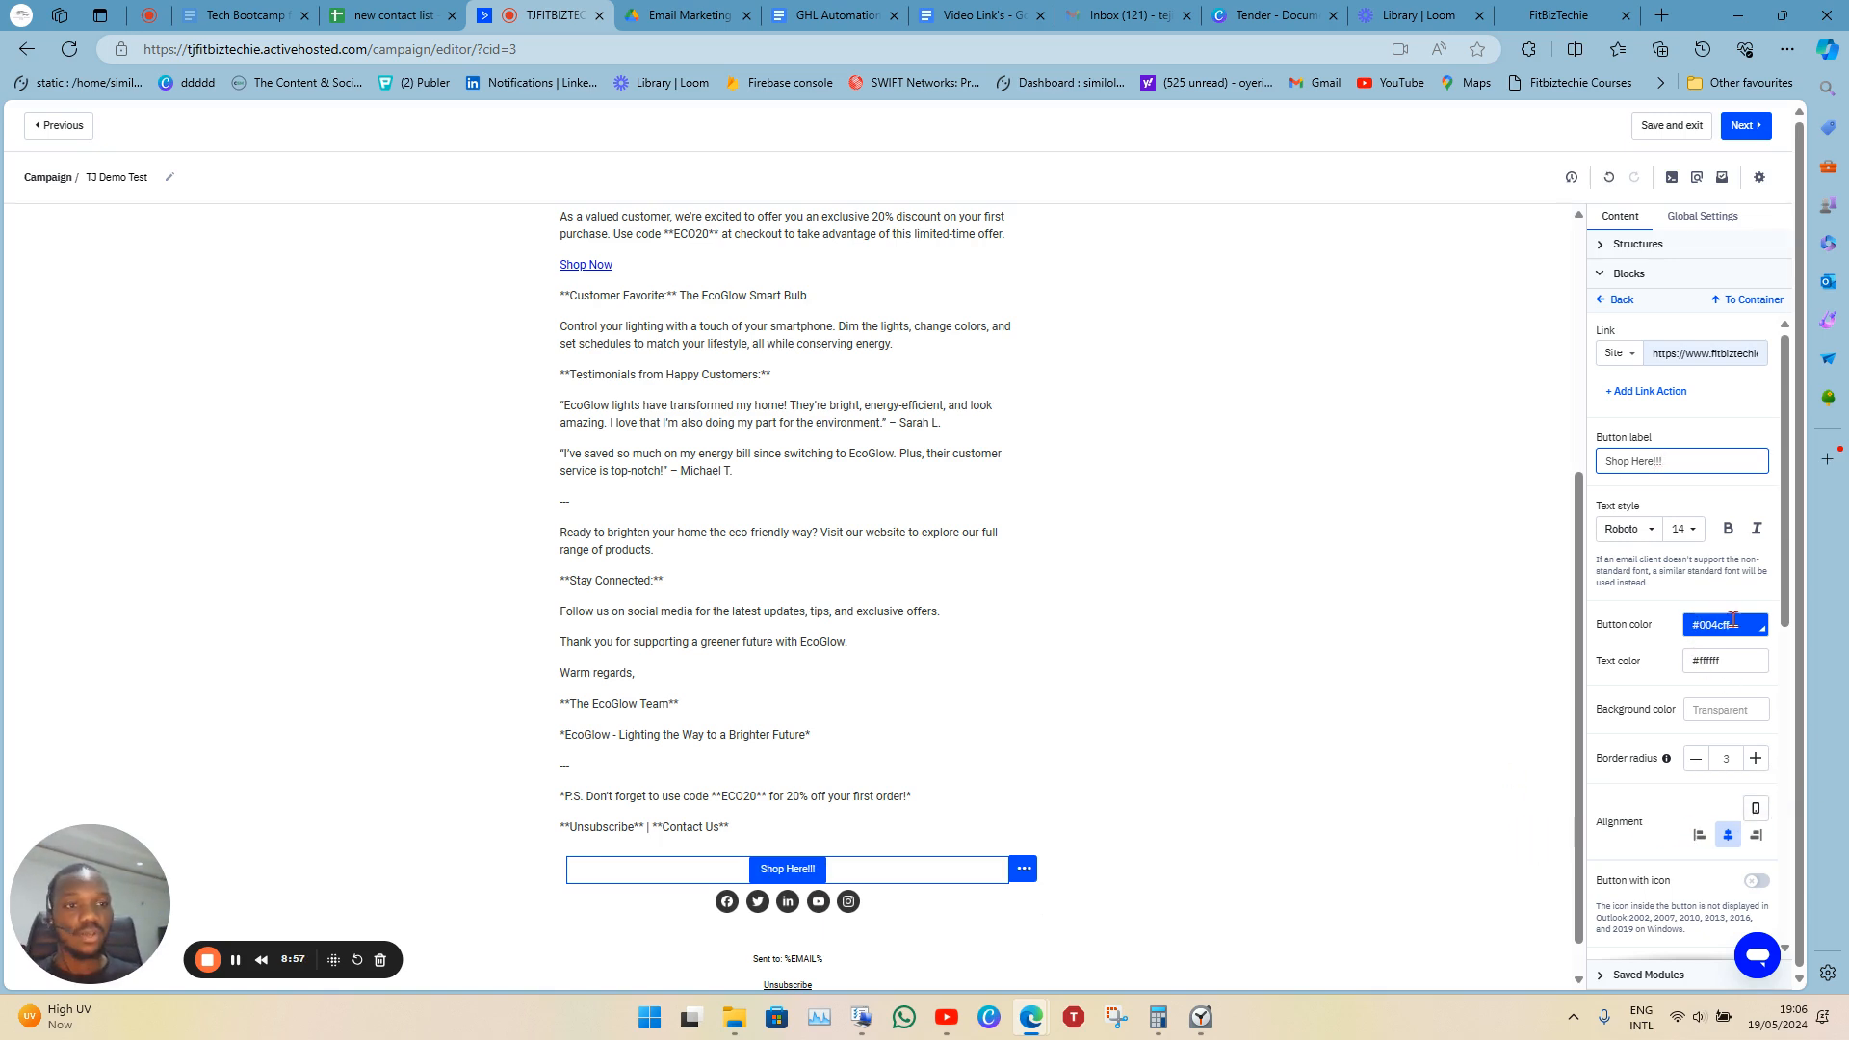
Change the button color of the "Shop Here!!!" button to the dark grey-green #40493f.
left_click(1744, 621)
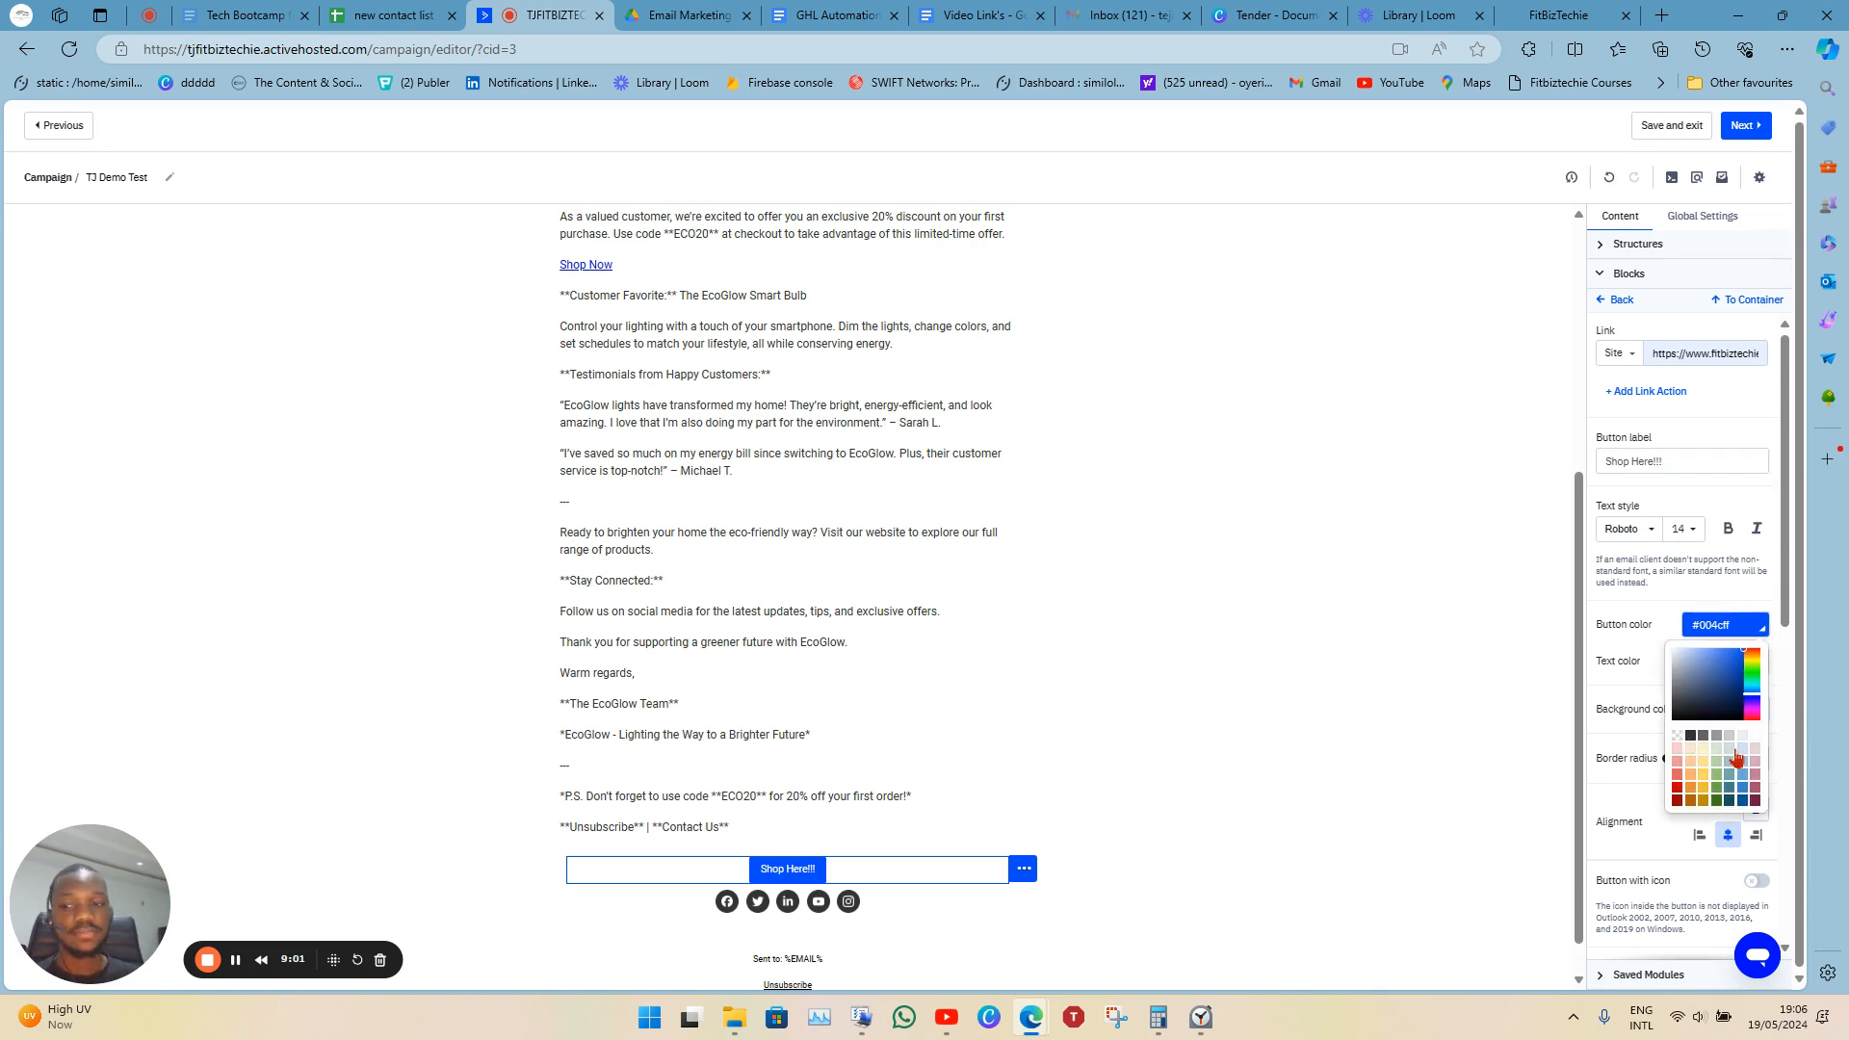
left_click(1753, 672)
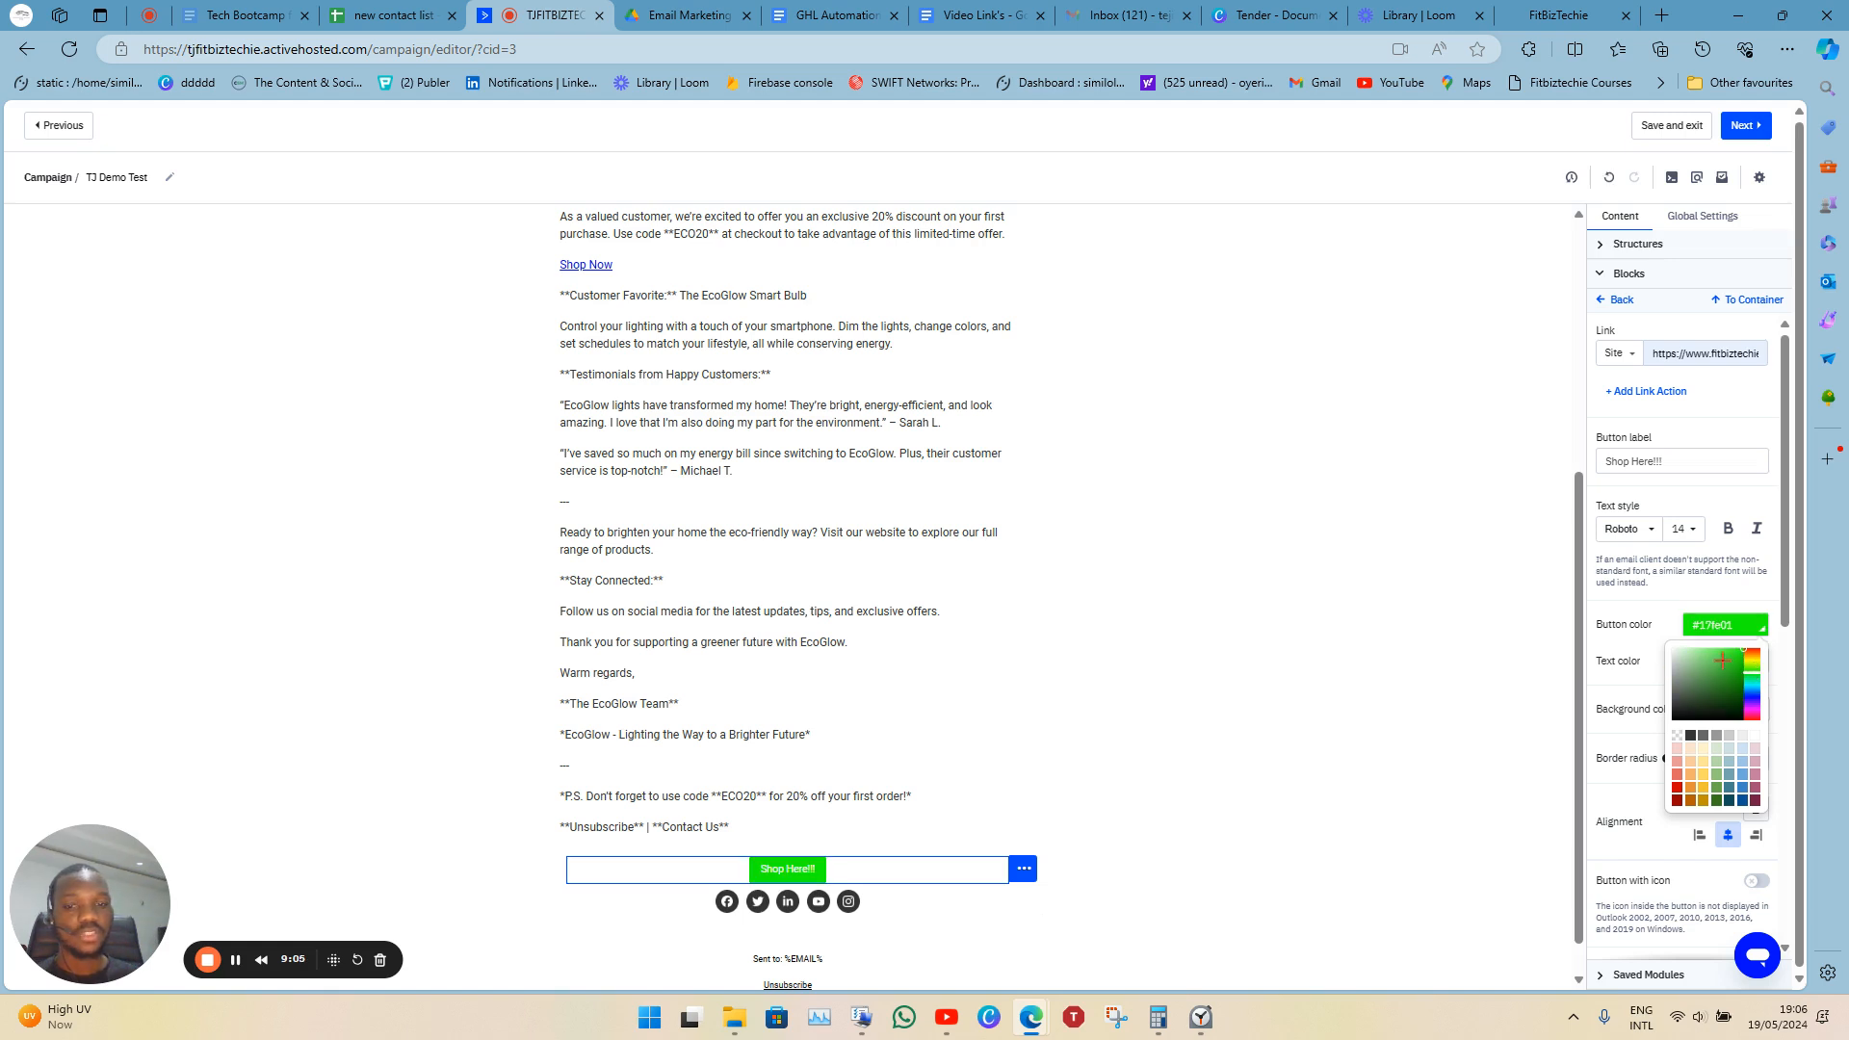
mouse_move(1722, 661)
left_mouse_down()
mouse_move(1514, 821)
mouse_move(1711, 661)
left_mouse_up()
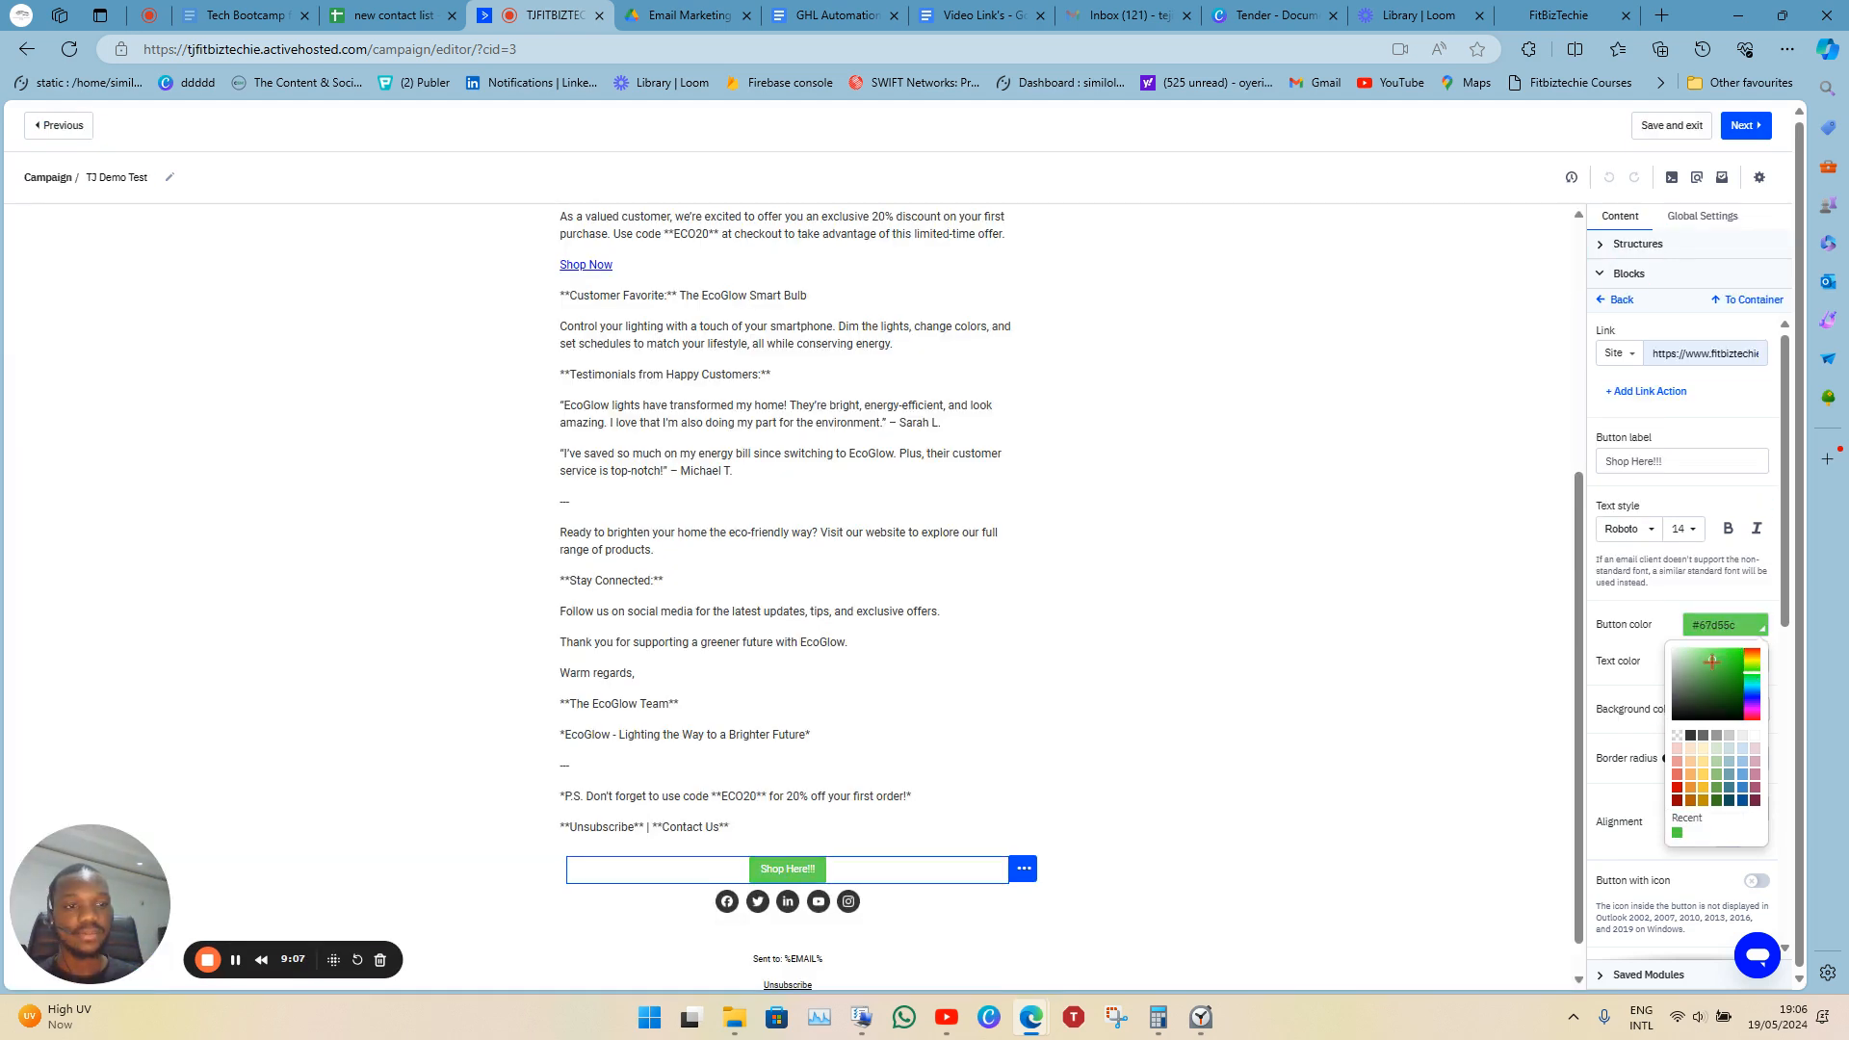
left_click(1682, 700)
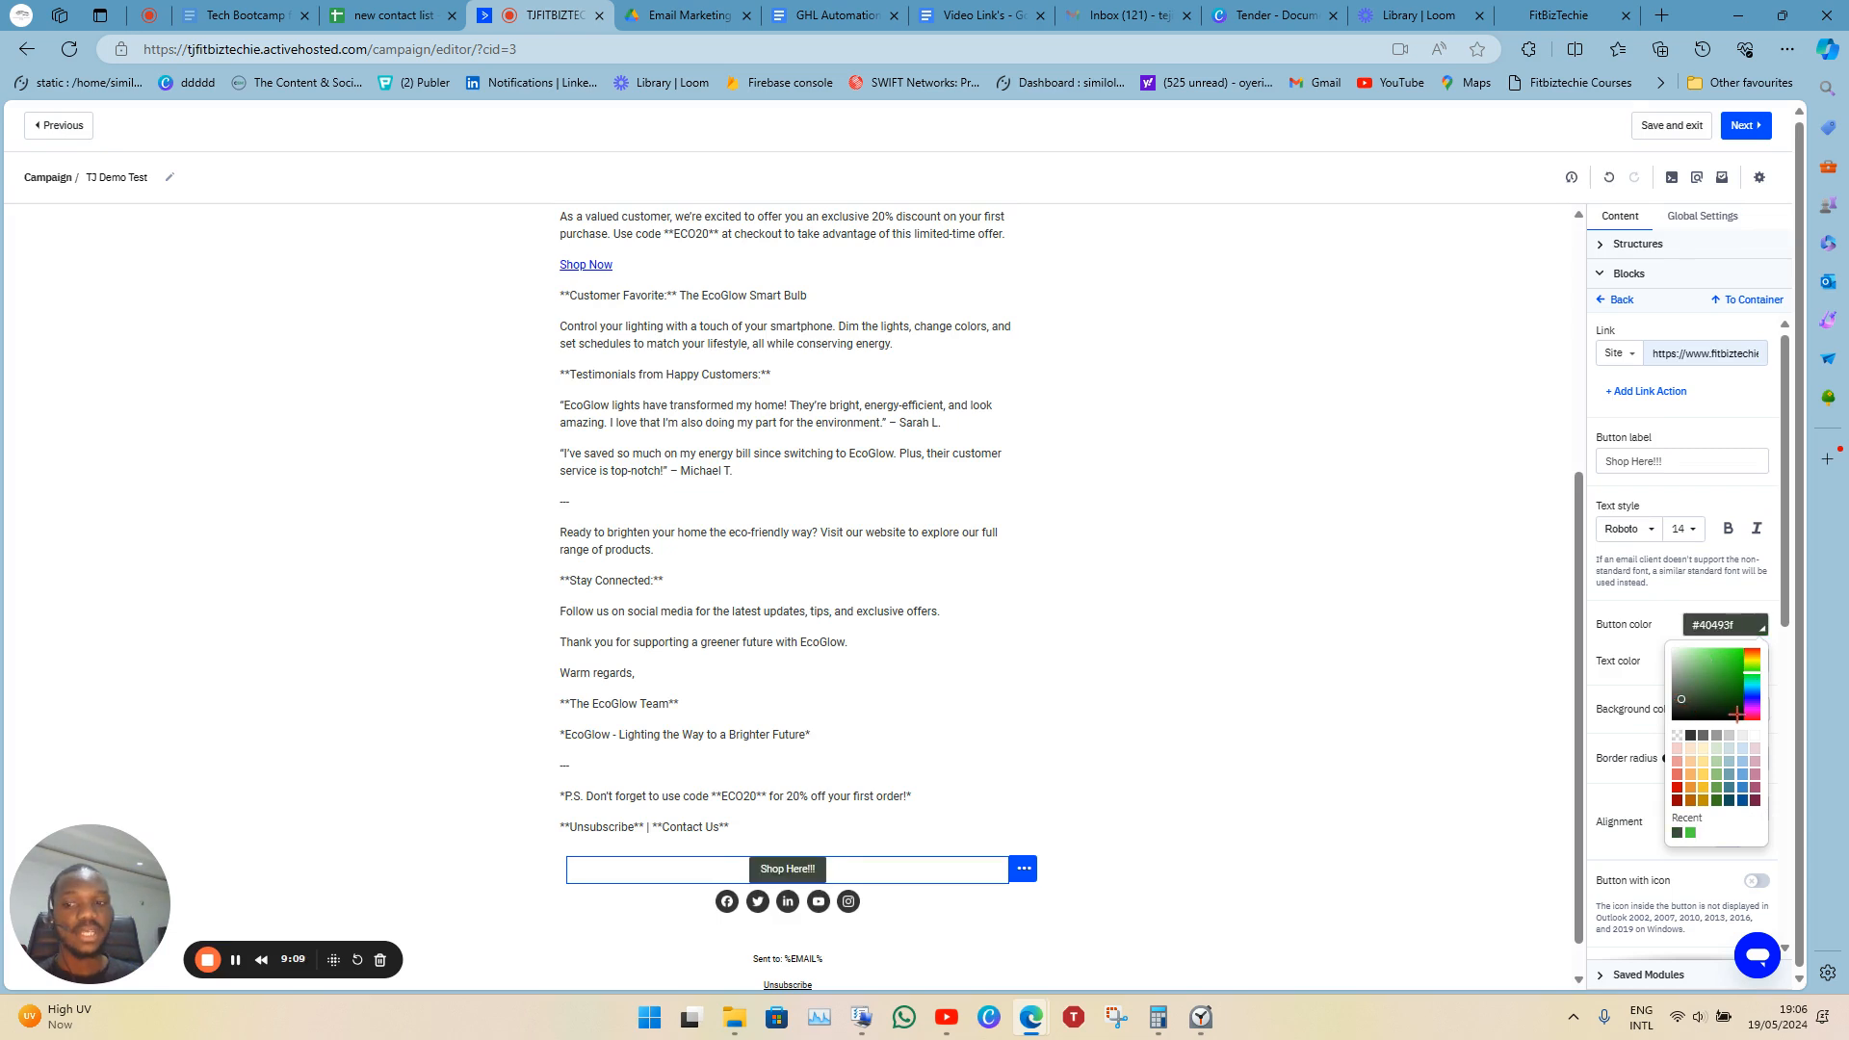
left_click(1326, 749)
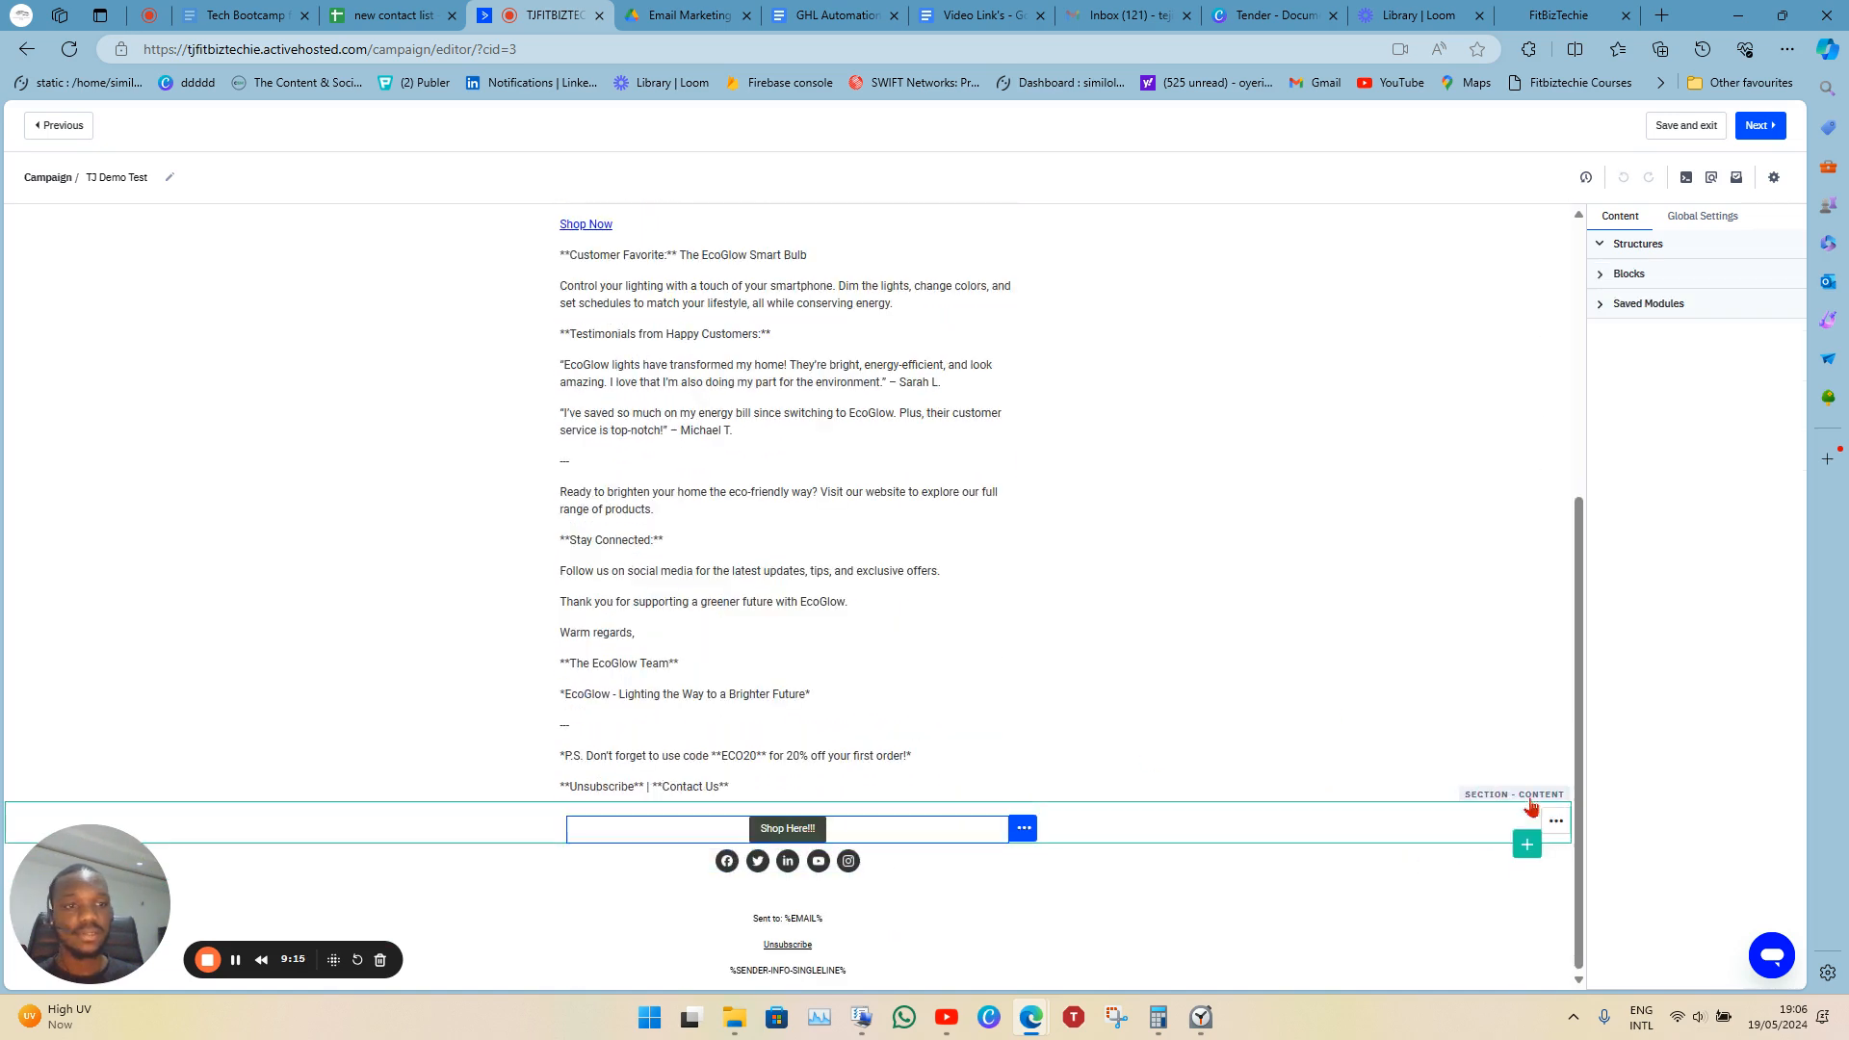
Try left and right alignment for the "Shop Here!!!" button, and set it back to centered.
left_click(1694, 356)
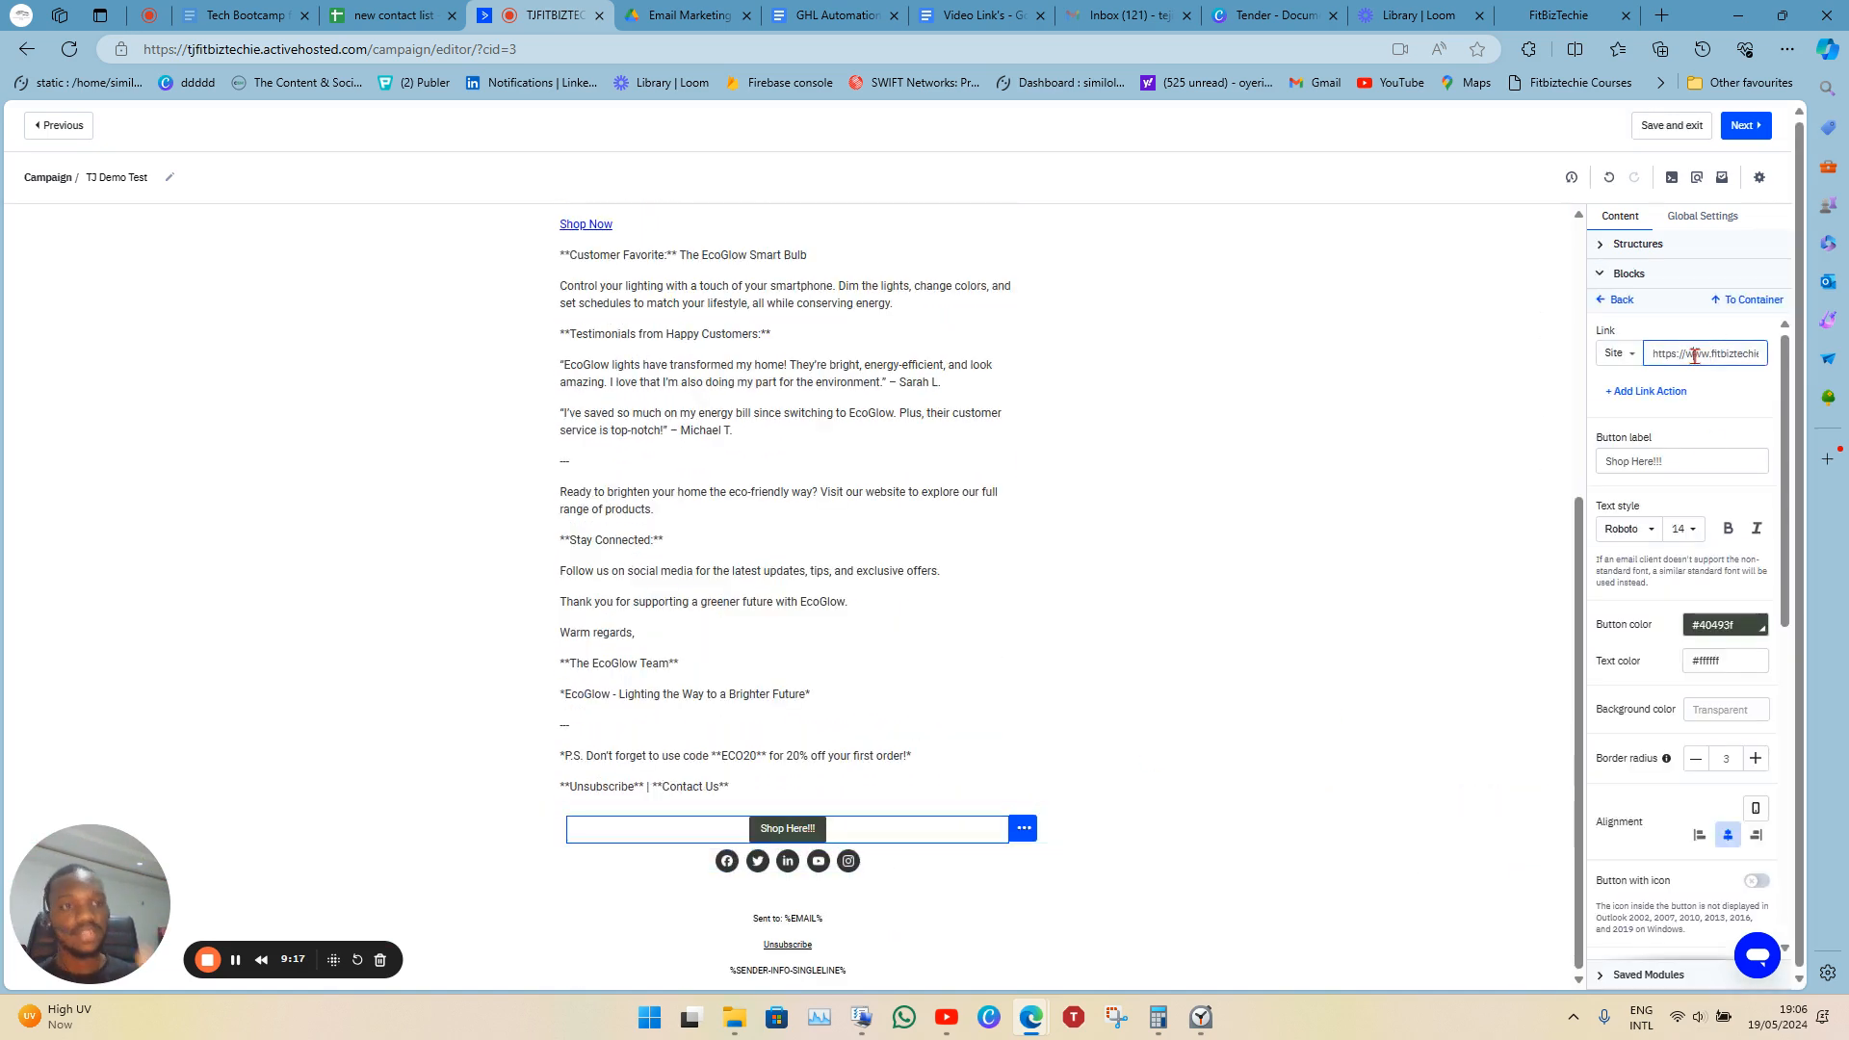
scroll(1725, 654, "down", 3)
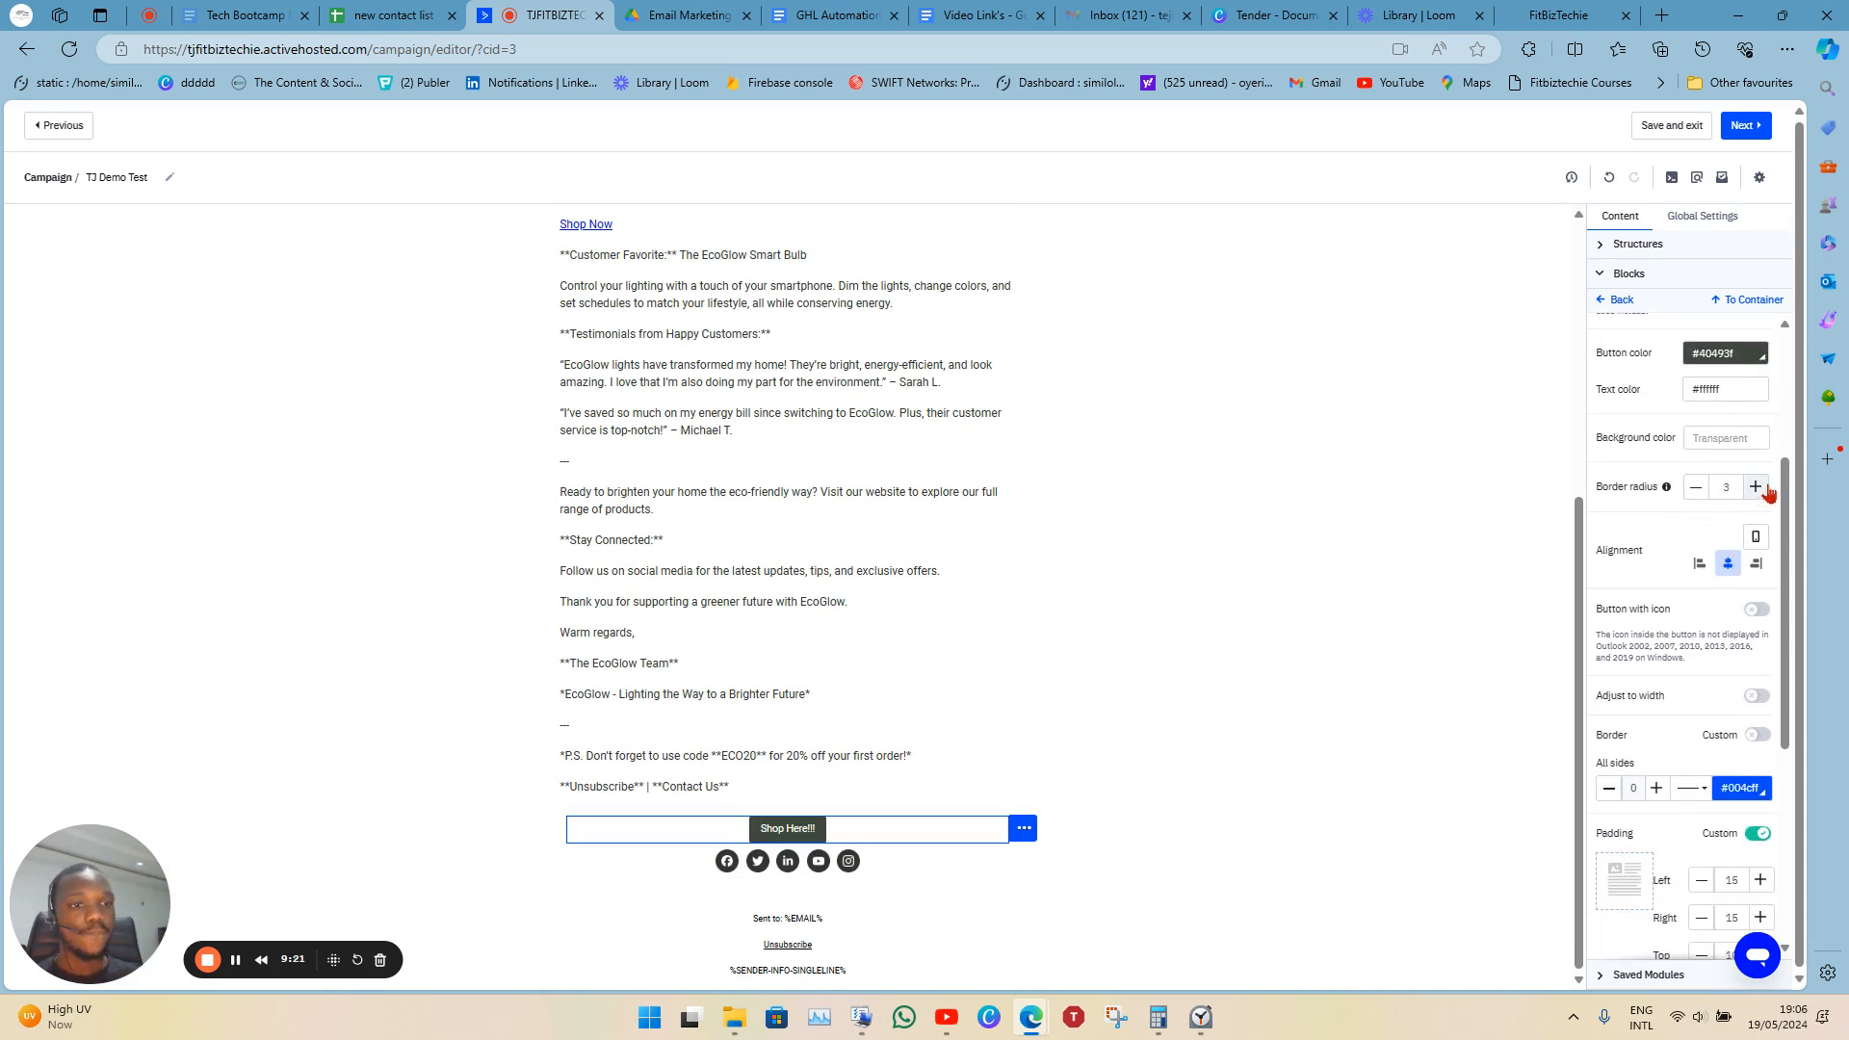
left_click(1698, 563)
left_click(1756, 566)
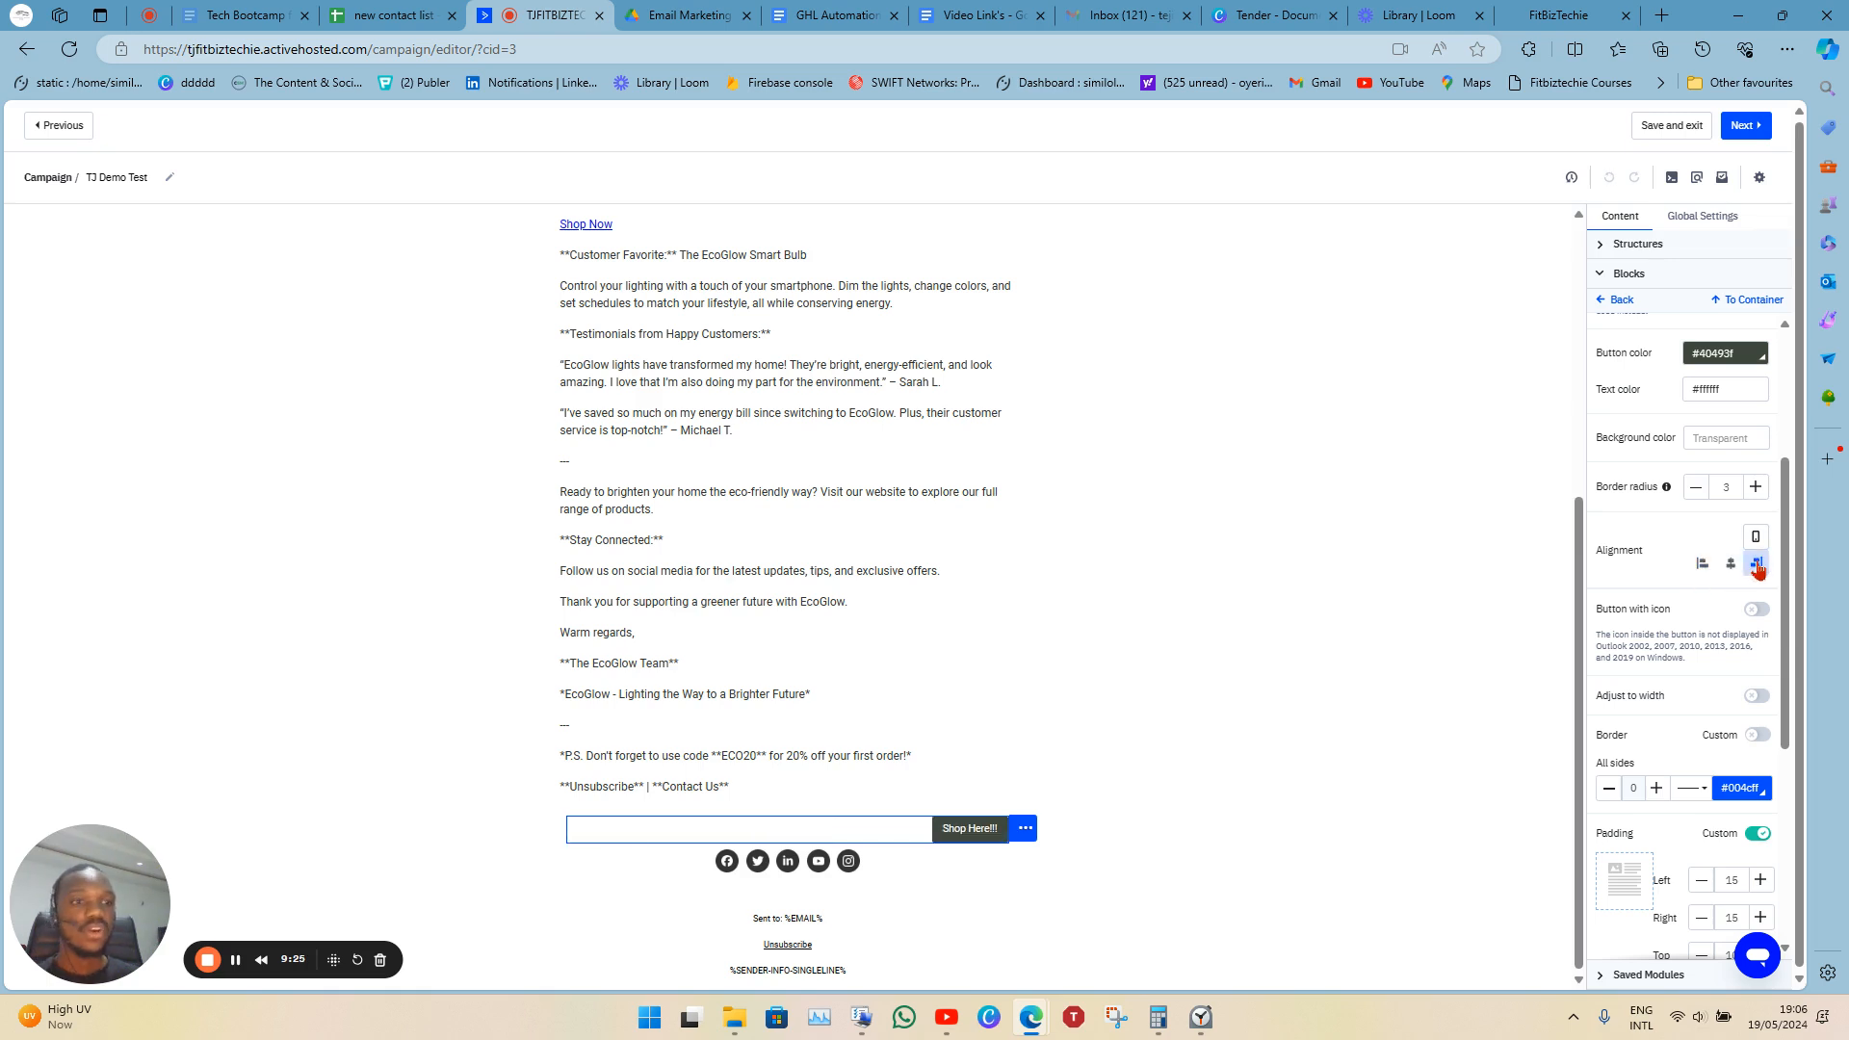
left_click(1728, 563)
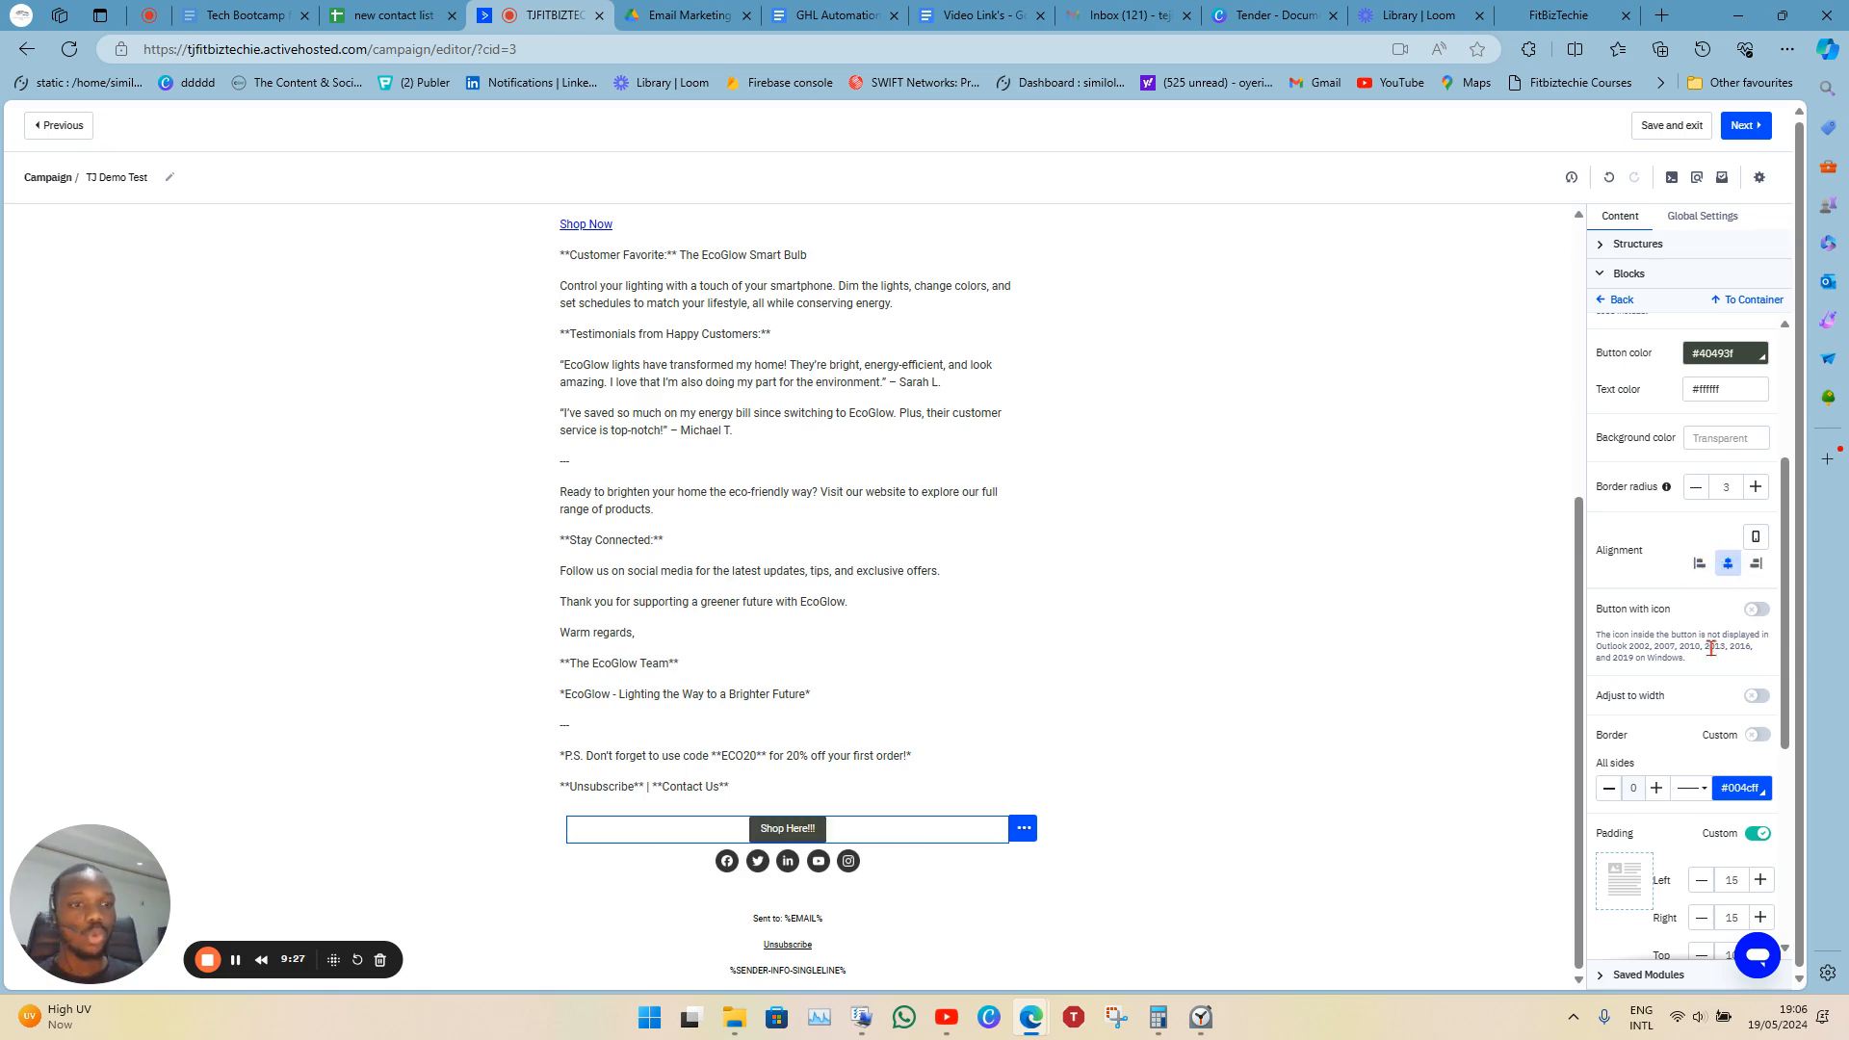
Try the Adjust to width option on the "Shop Here!!!" button and switch it back off.
scroll(1711, 647, "down", 2)
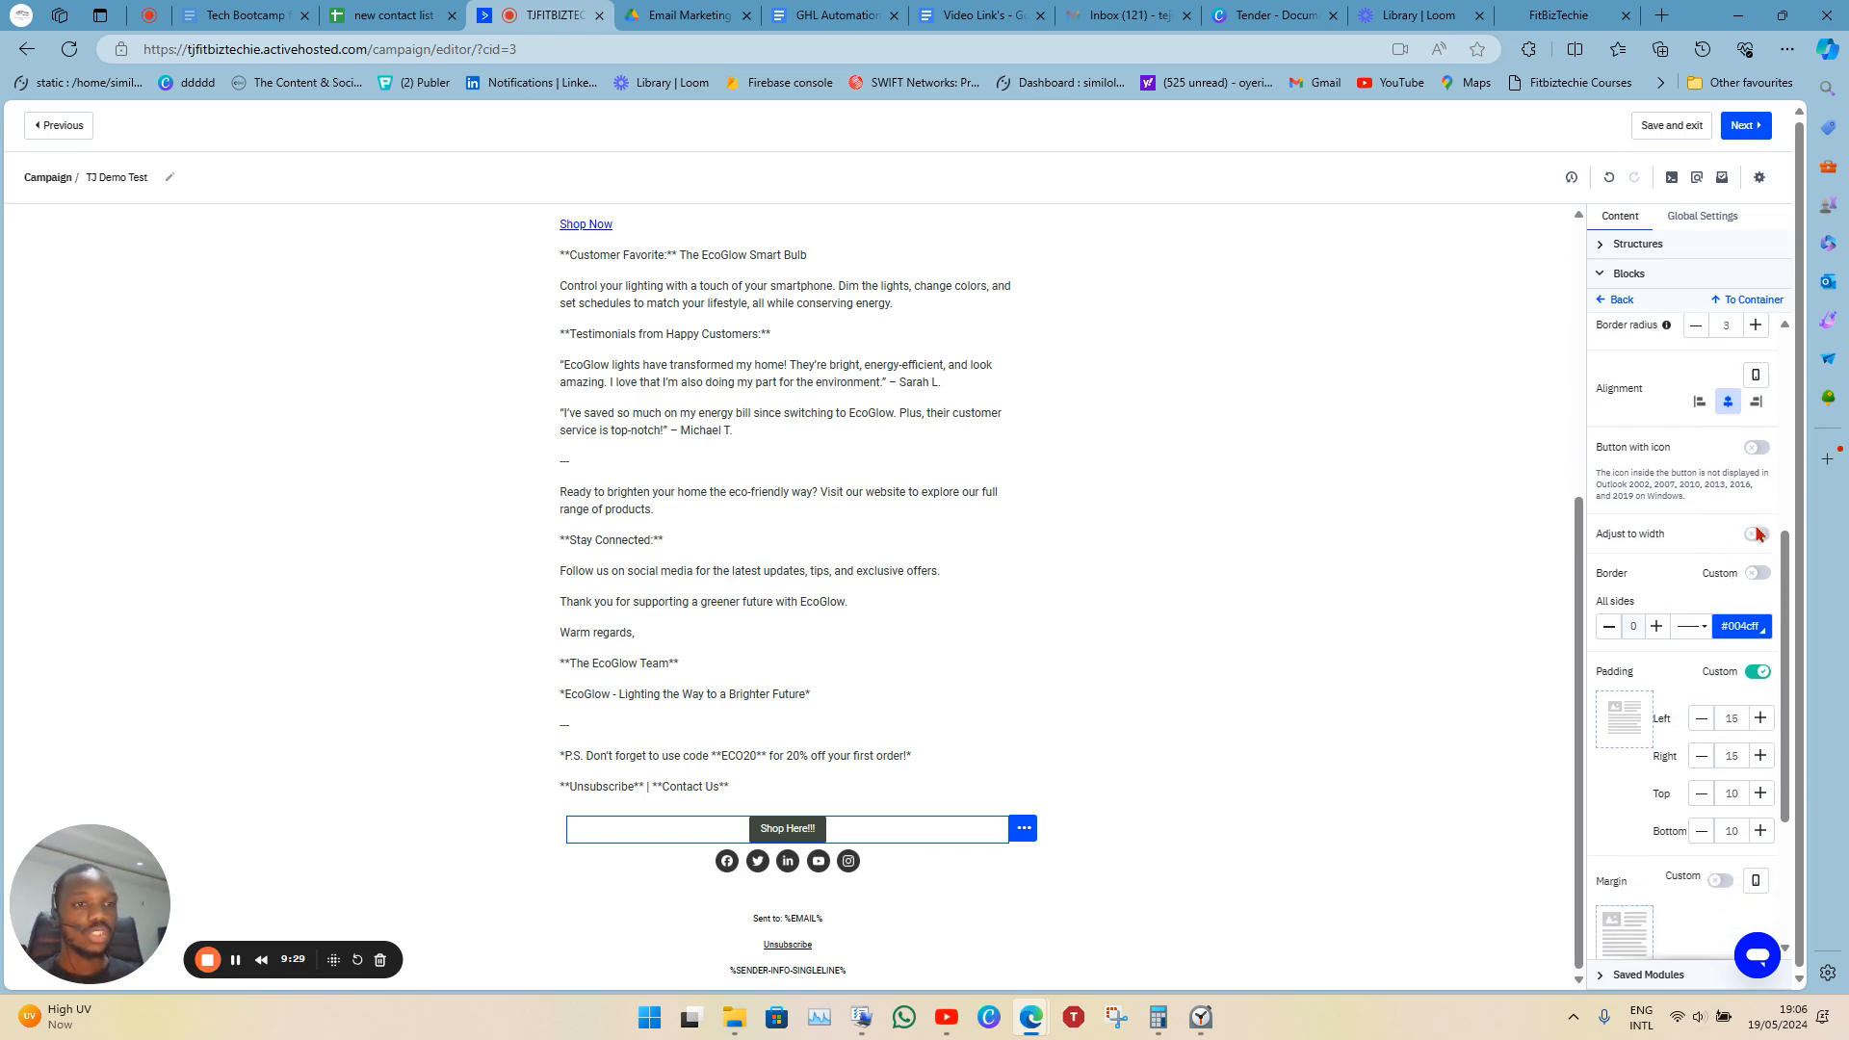
left_click(1756, 534)
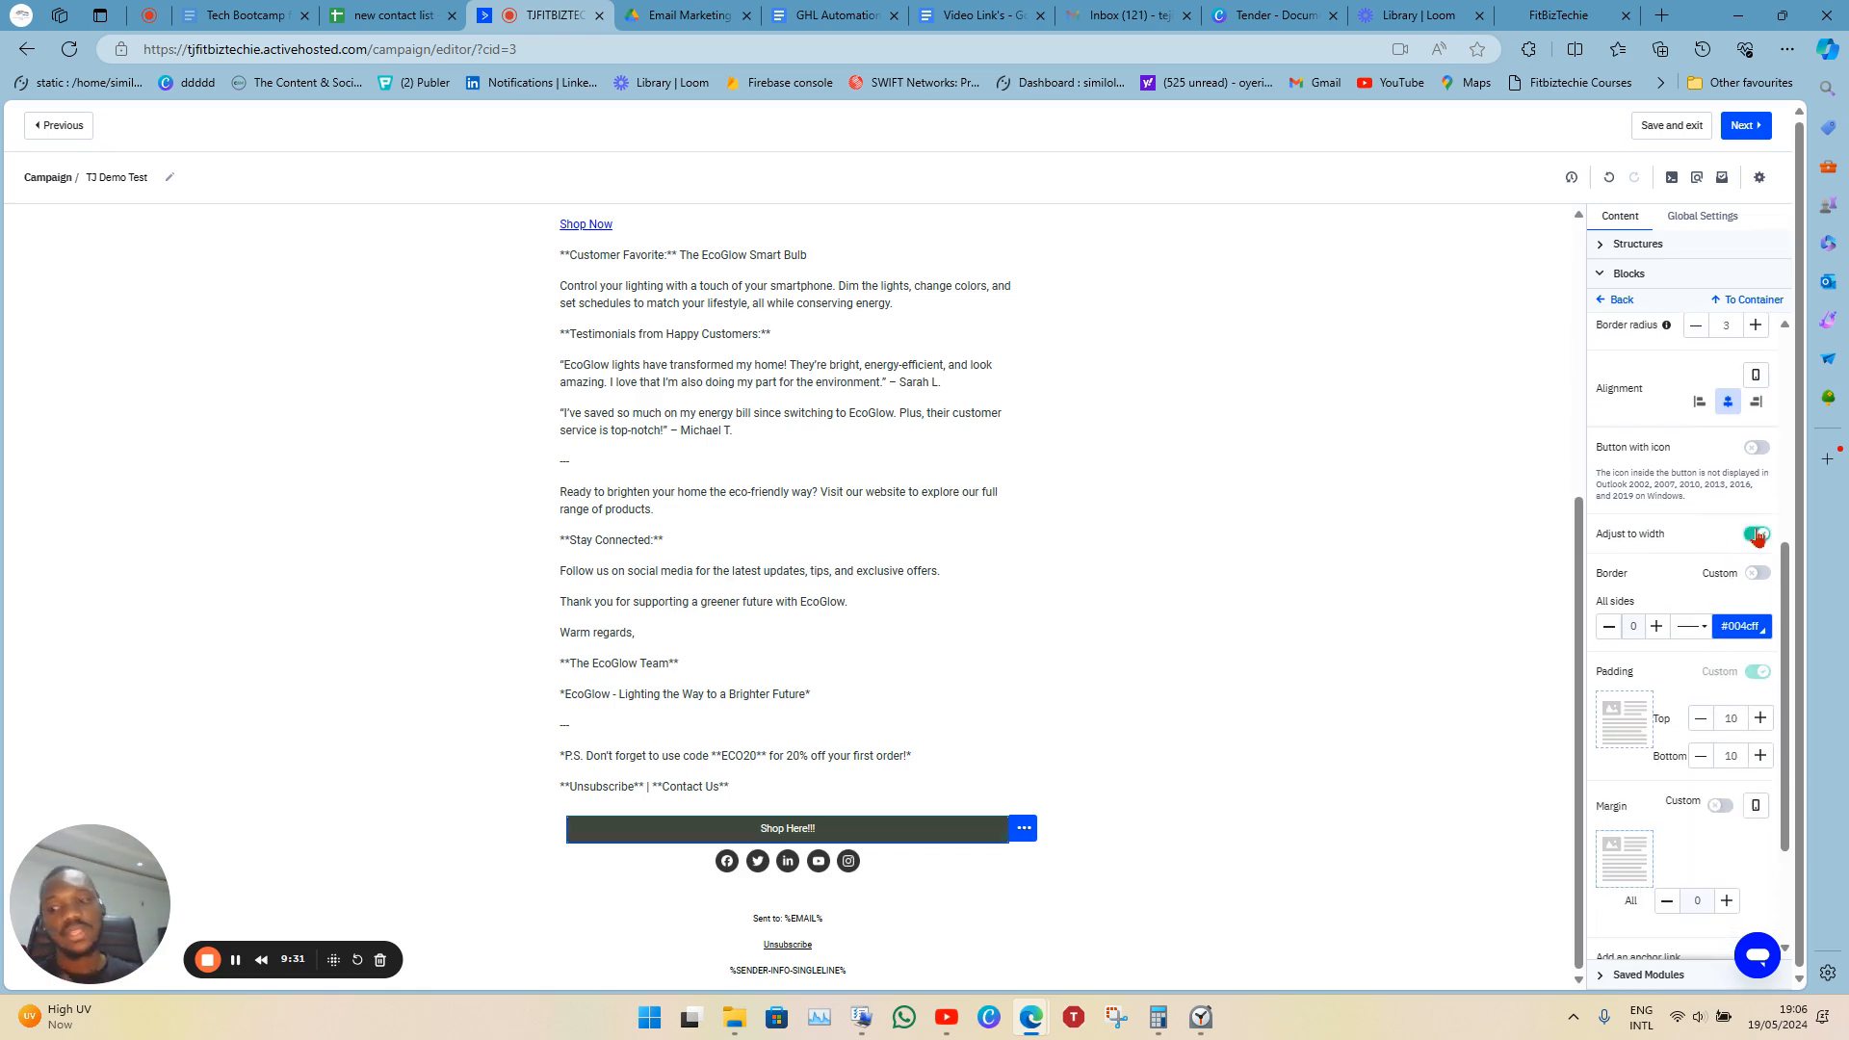
left_click(1756, 534)
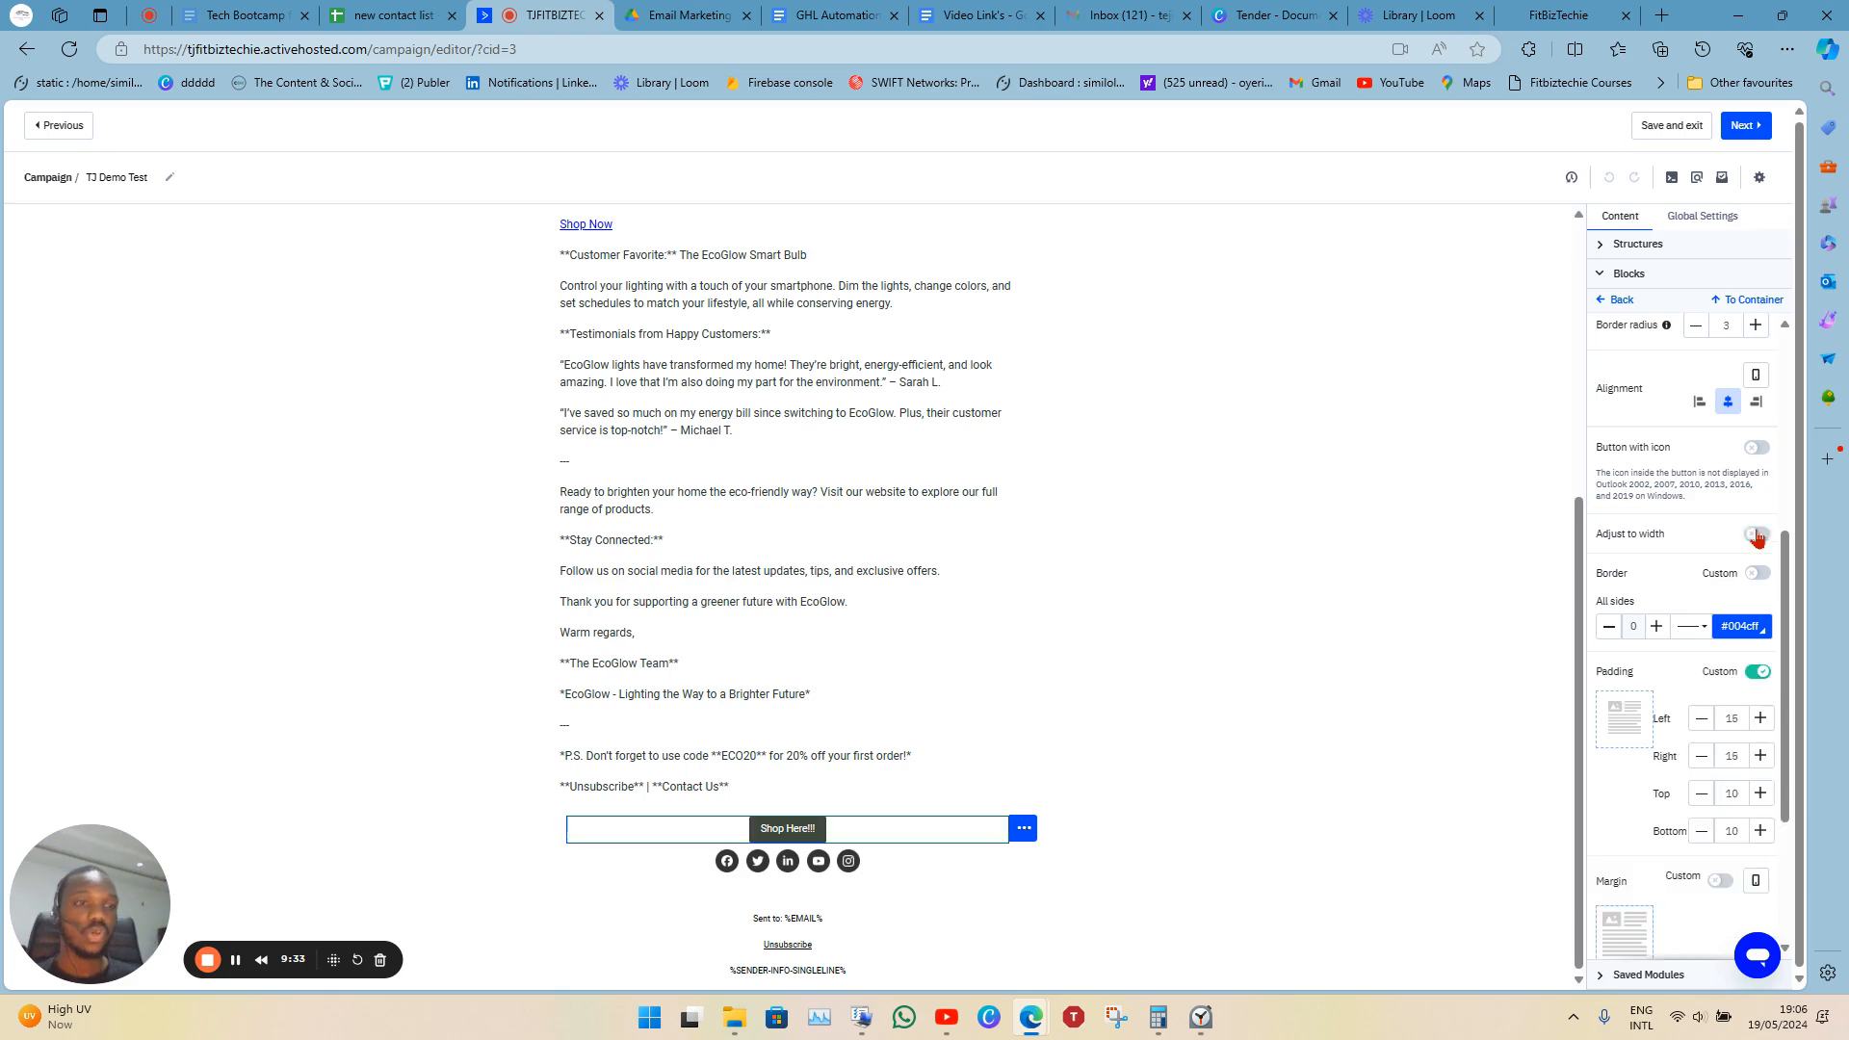
Review the finished email layout, save it and exit to the campaigns list.
scroll(1692, 591, "down", 3)
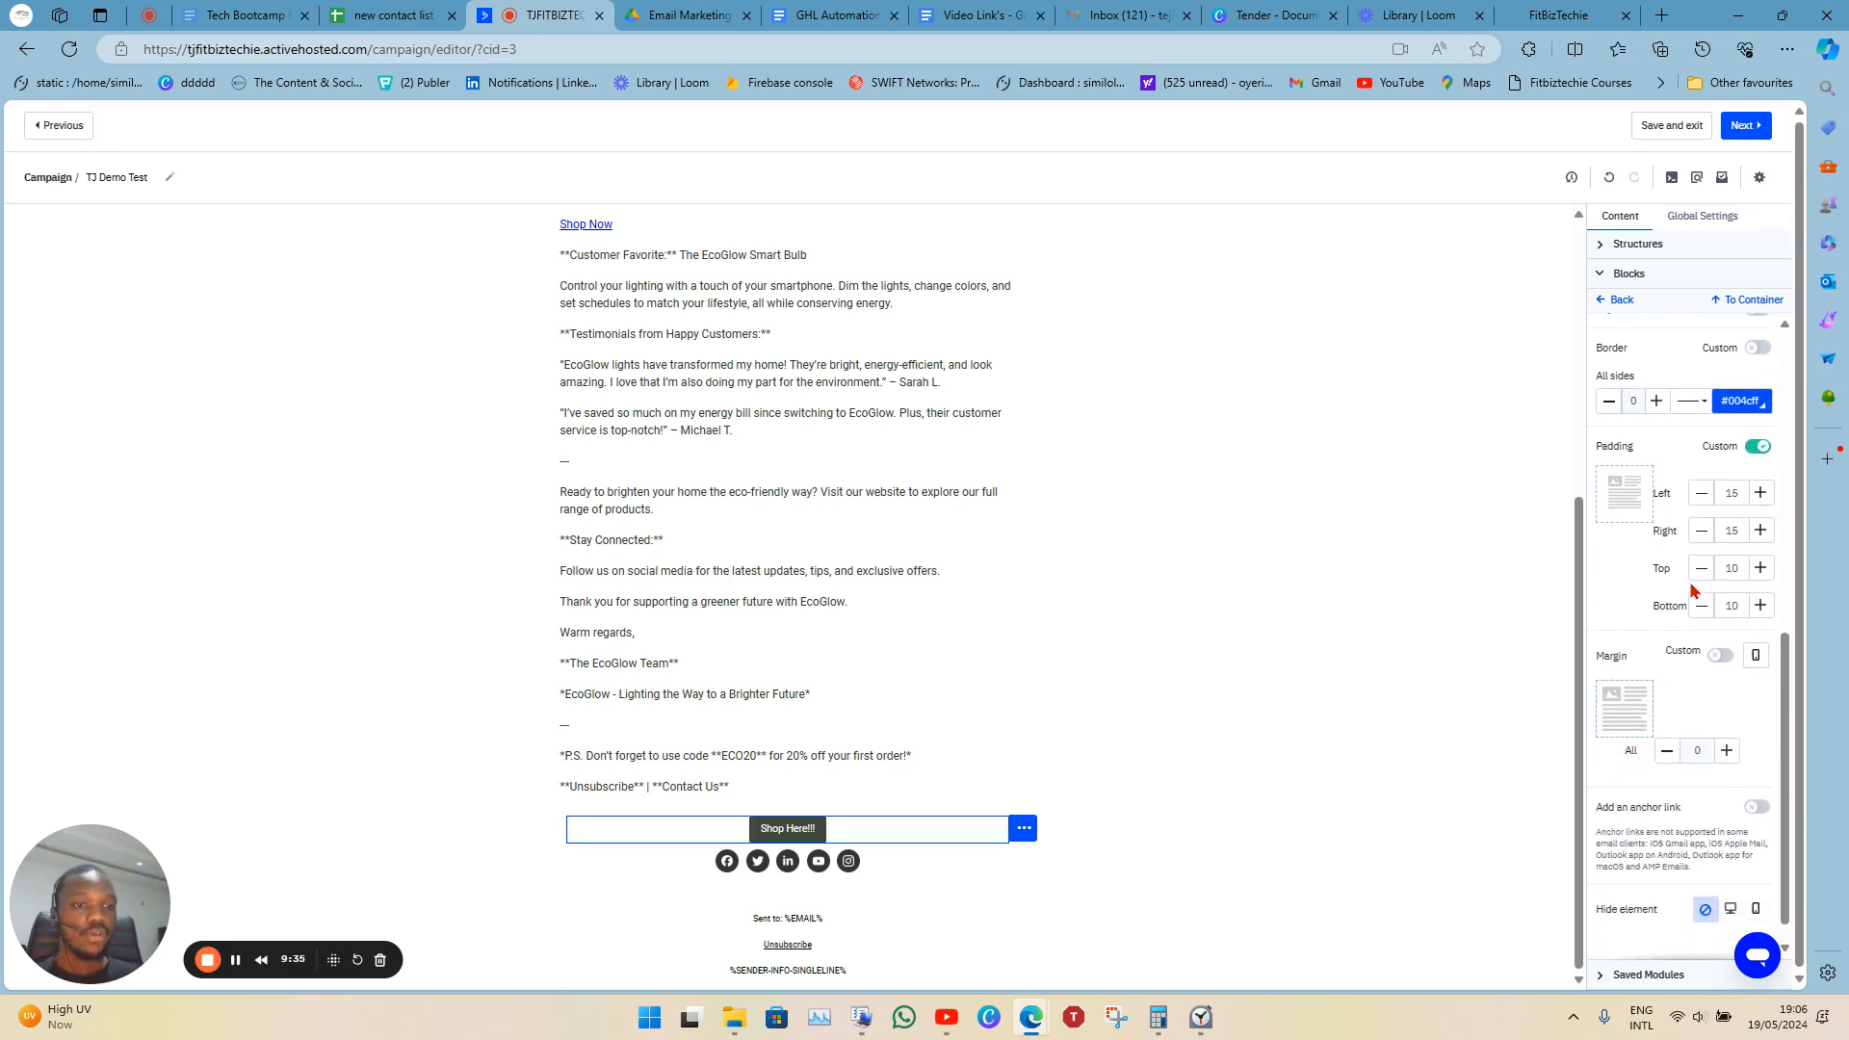
scroll(1691, 590, "up", 7)
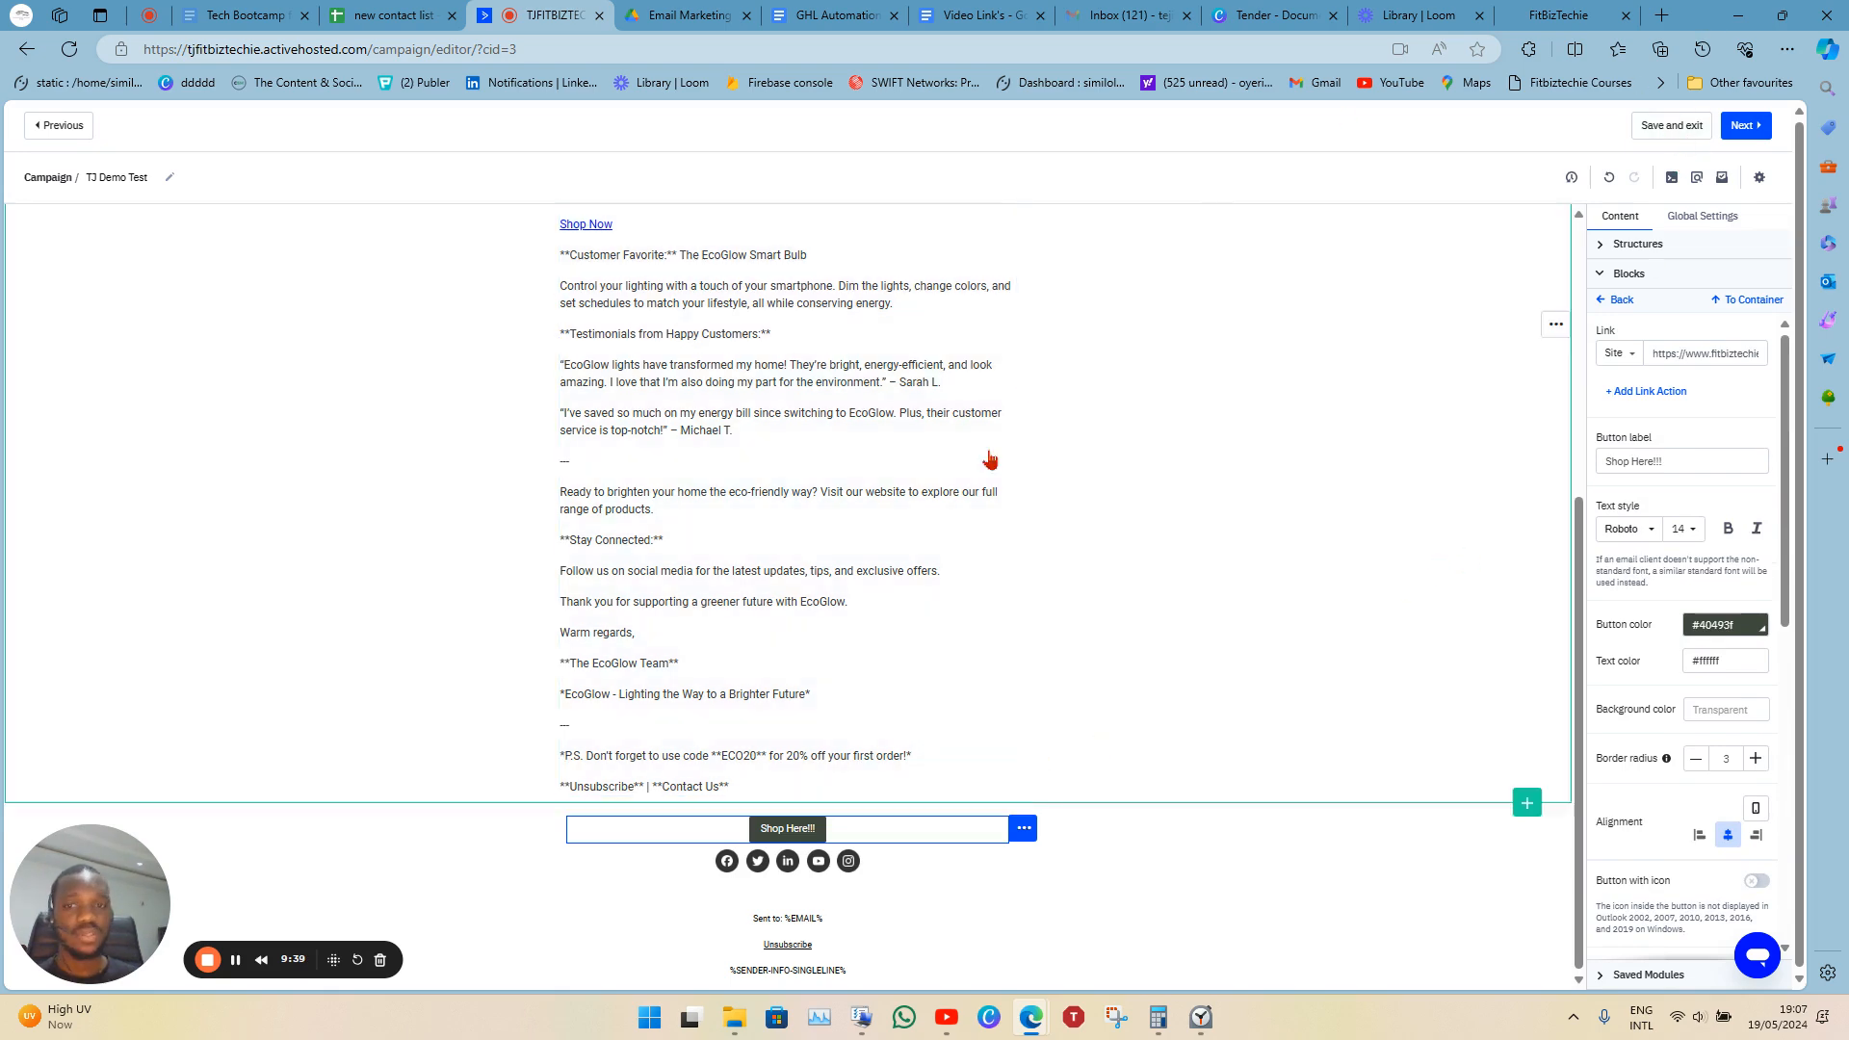
scroll(990, 462, "up", 5)
scroll(989, 472, "down", 3)
scroll(988, 472, "up", 3)
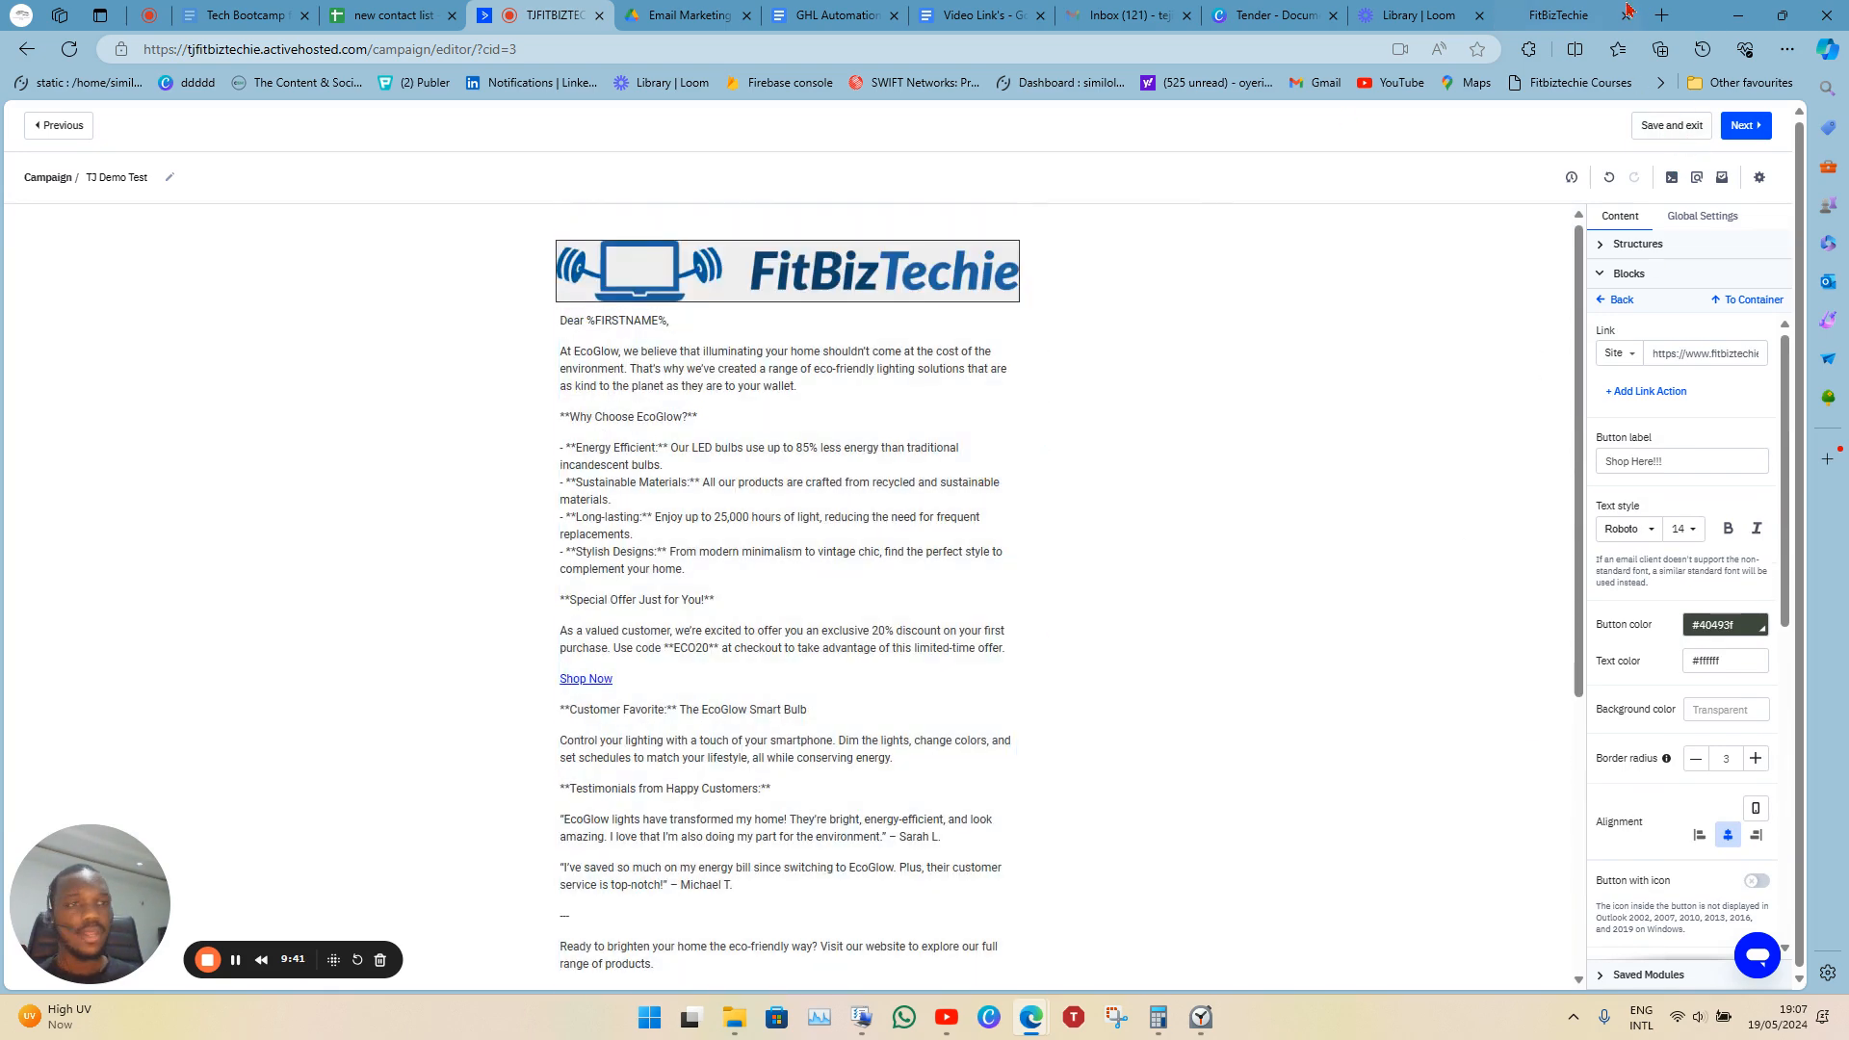
left_click(1676, 126)
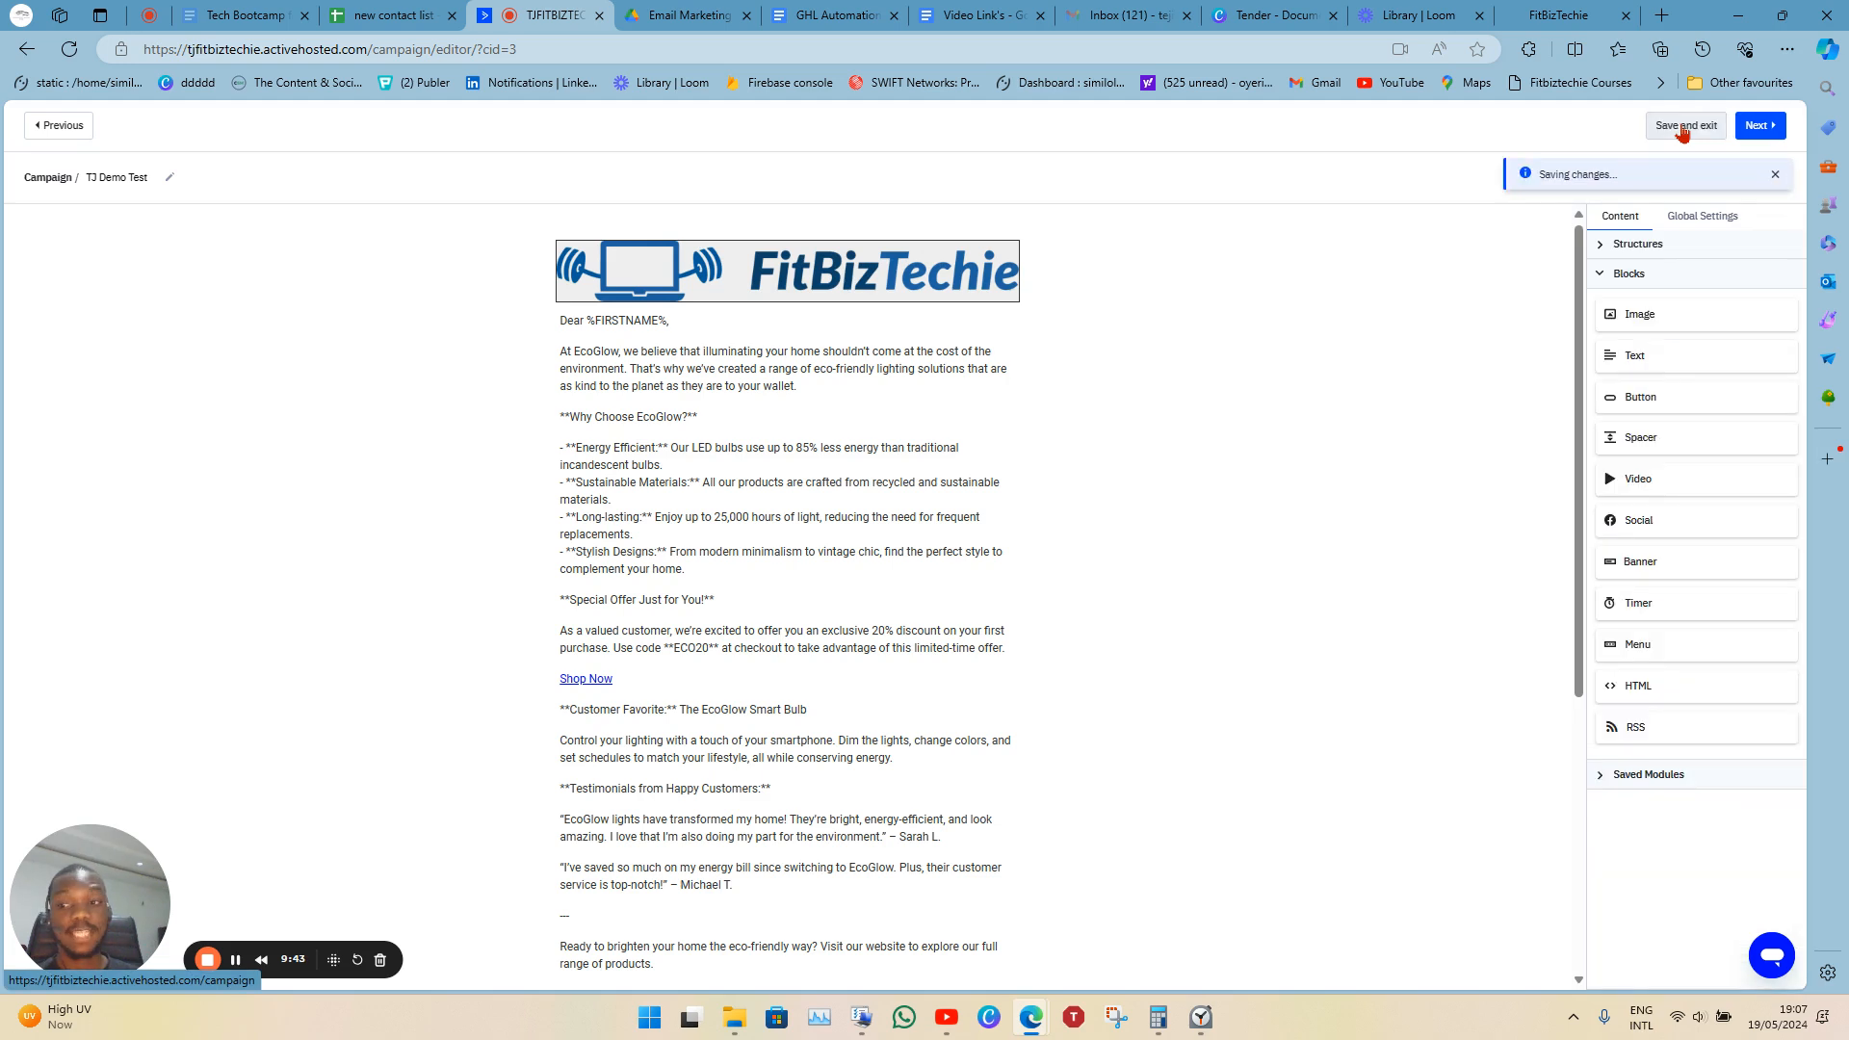
left_click(1759, 134)
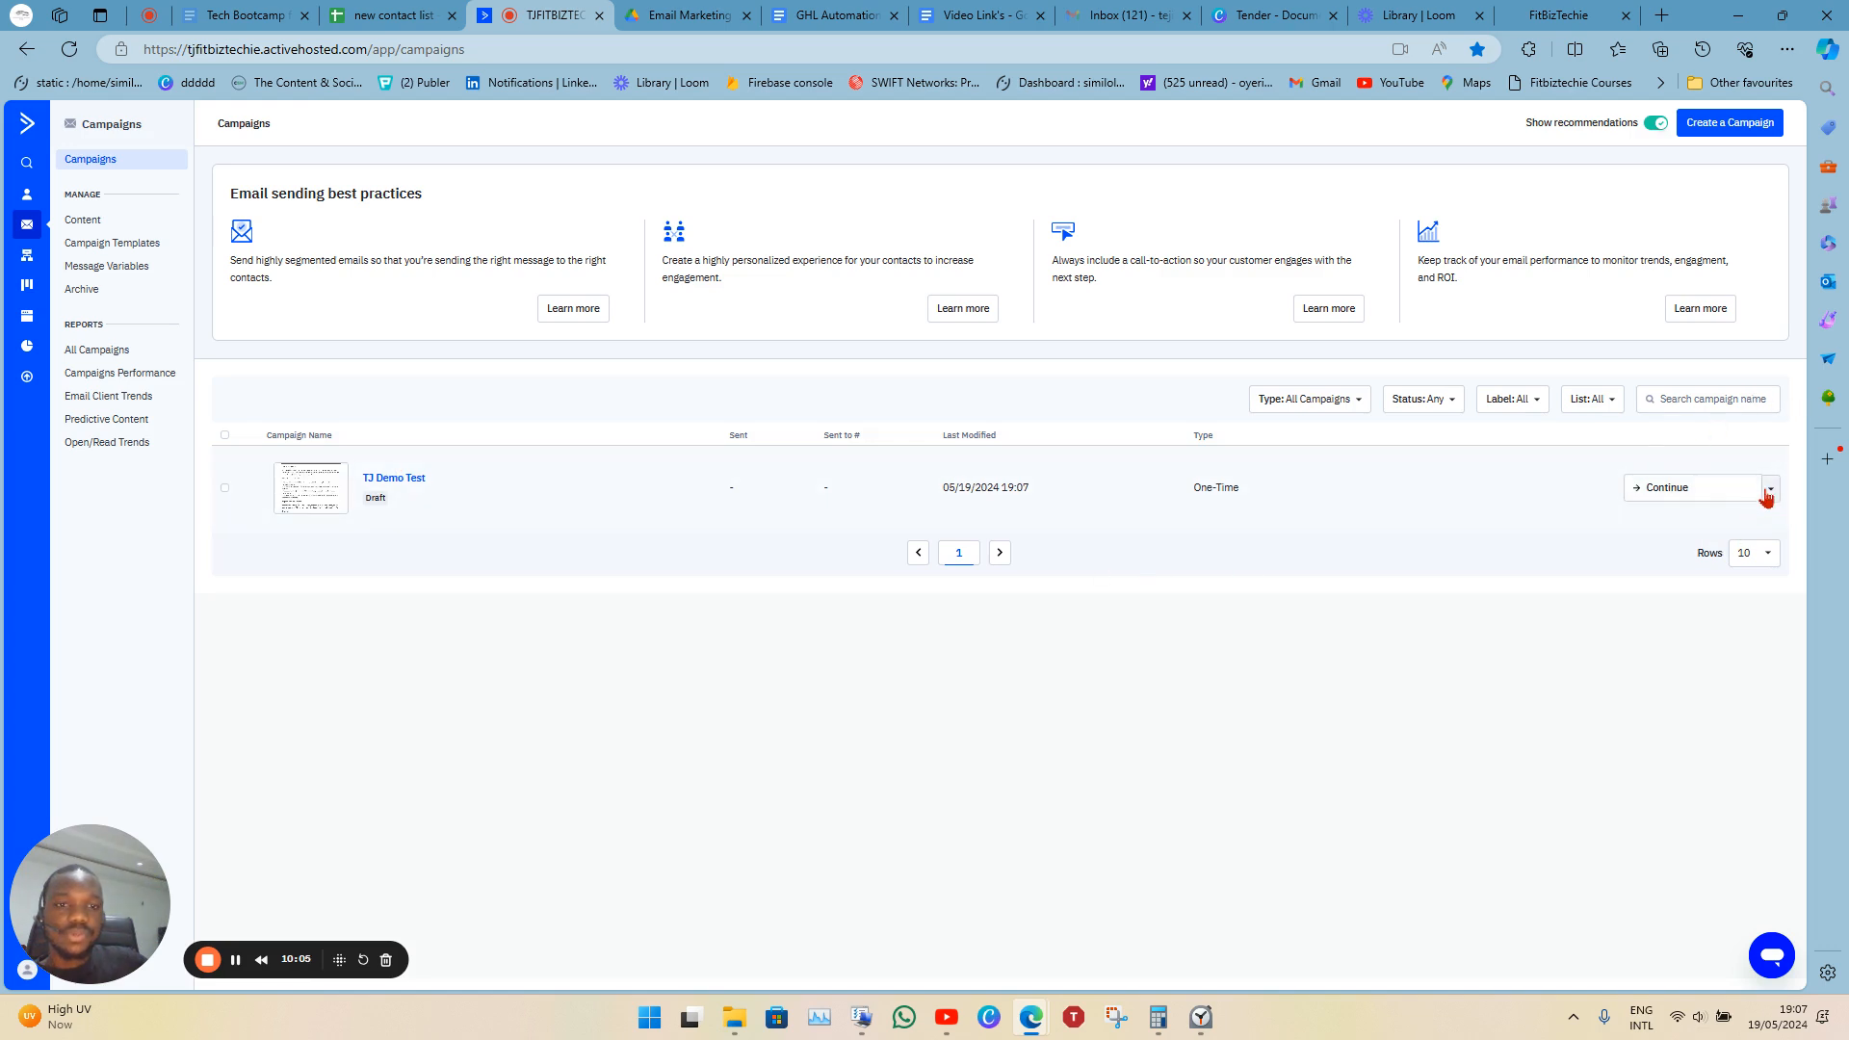
Continue the TJ Demo Test draft and set its subject line to "Light Up Your Home Sustainably with EcoGlow!" with the plant and bulb emojis.
left_click(1733, 491)
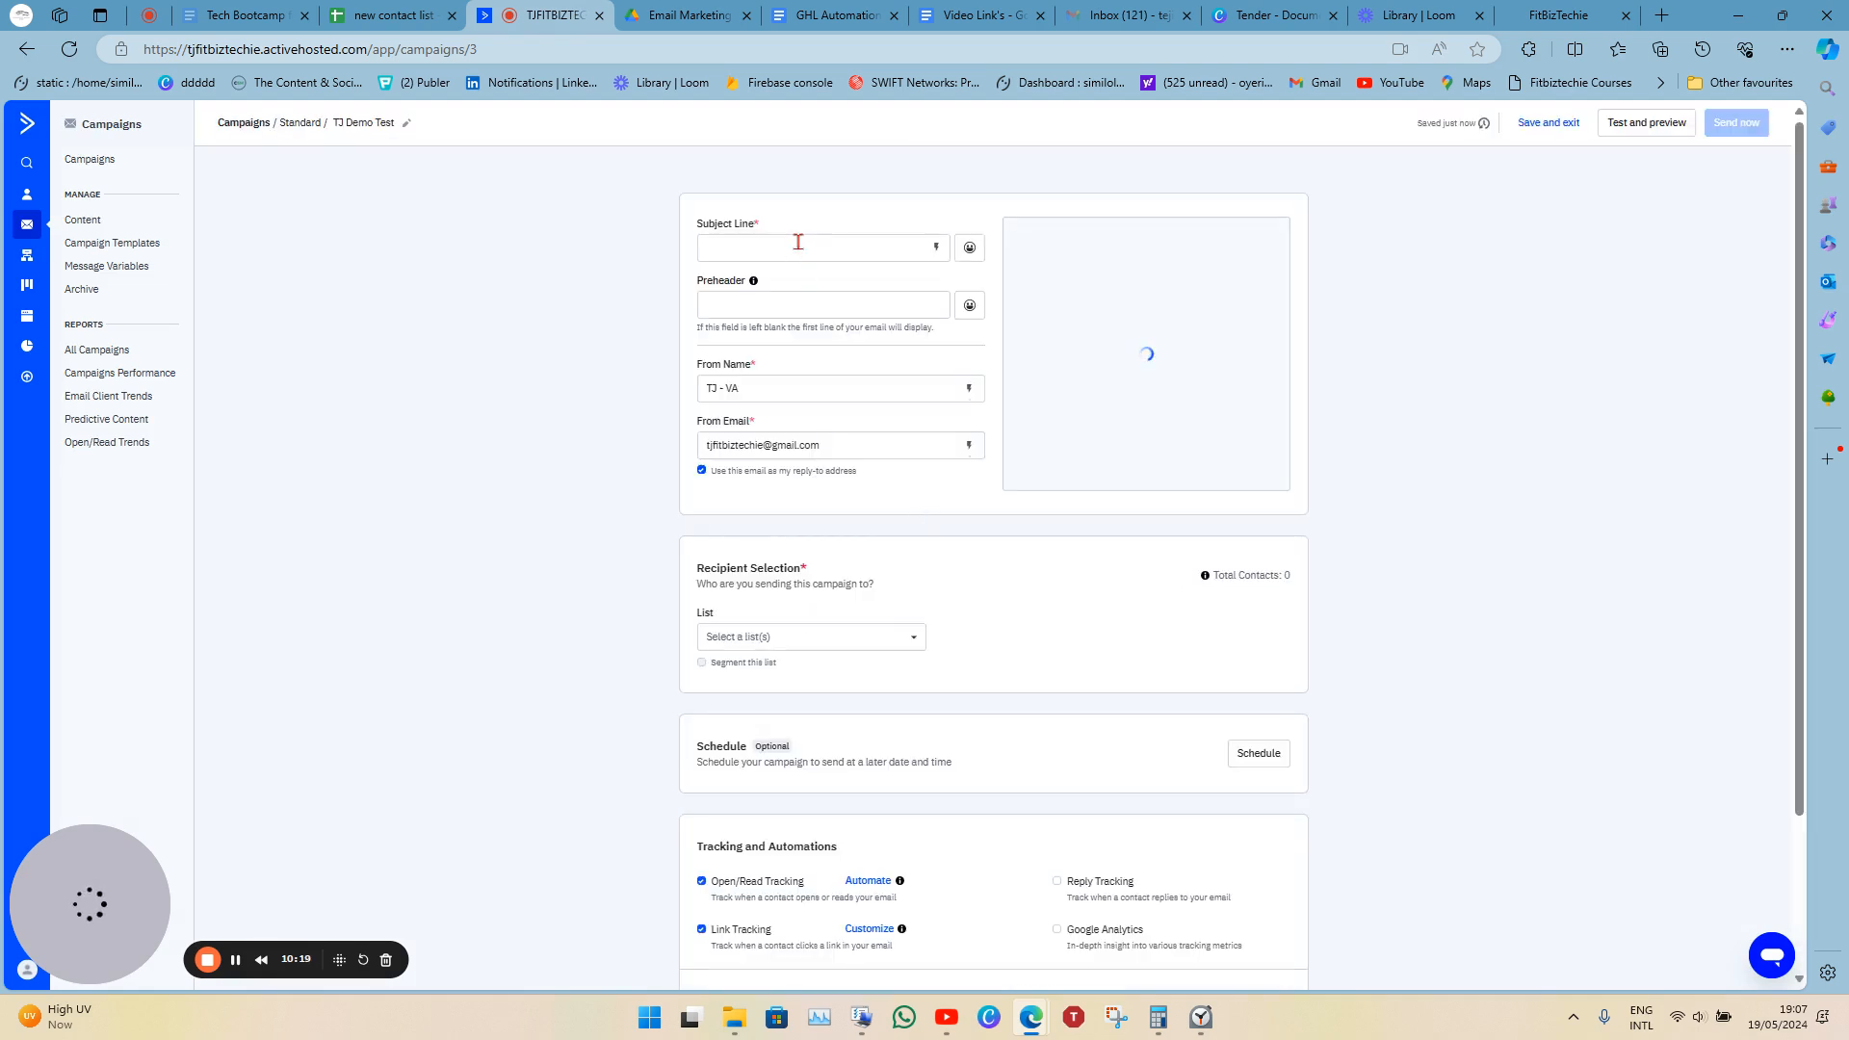
left_click(797, 243)
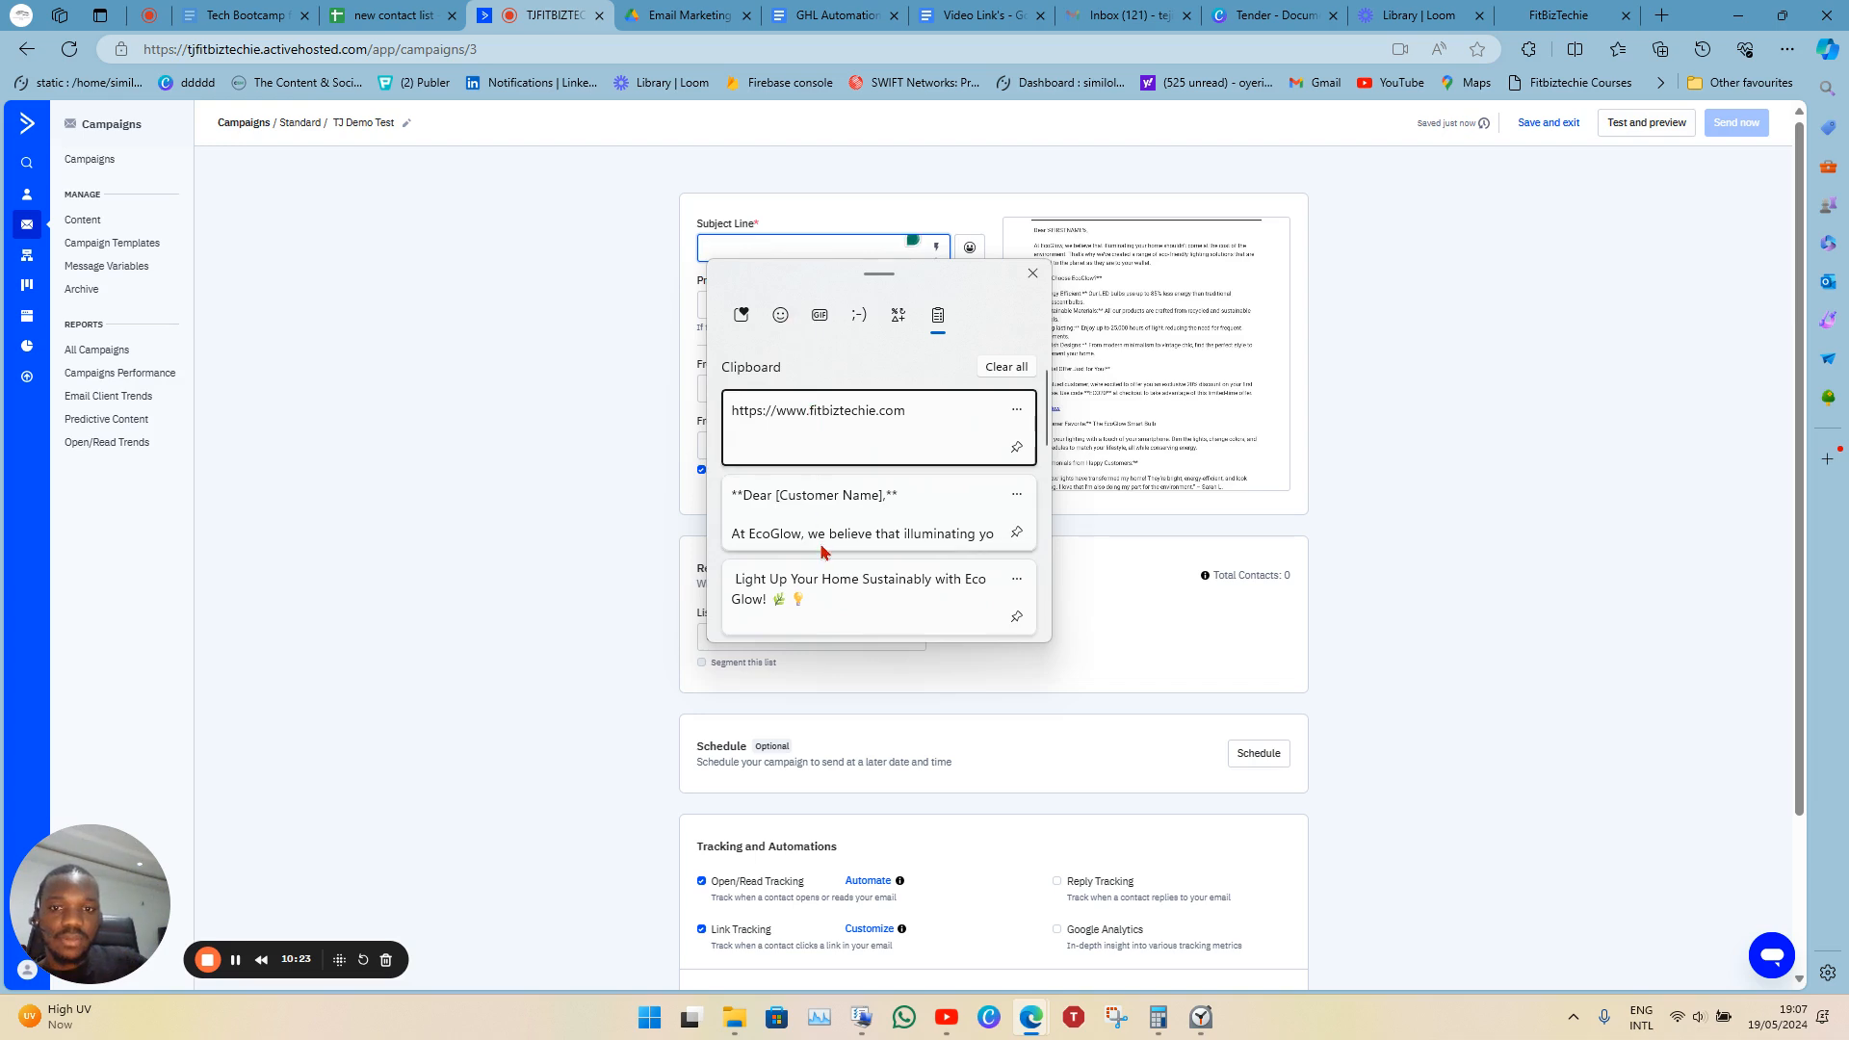
left_click(824, 581)
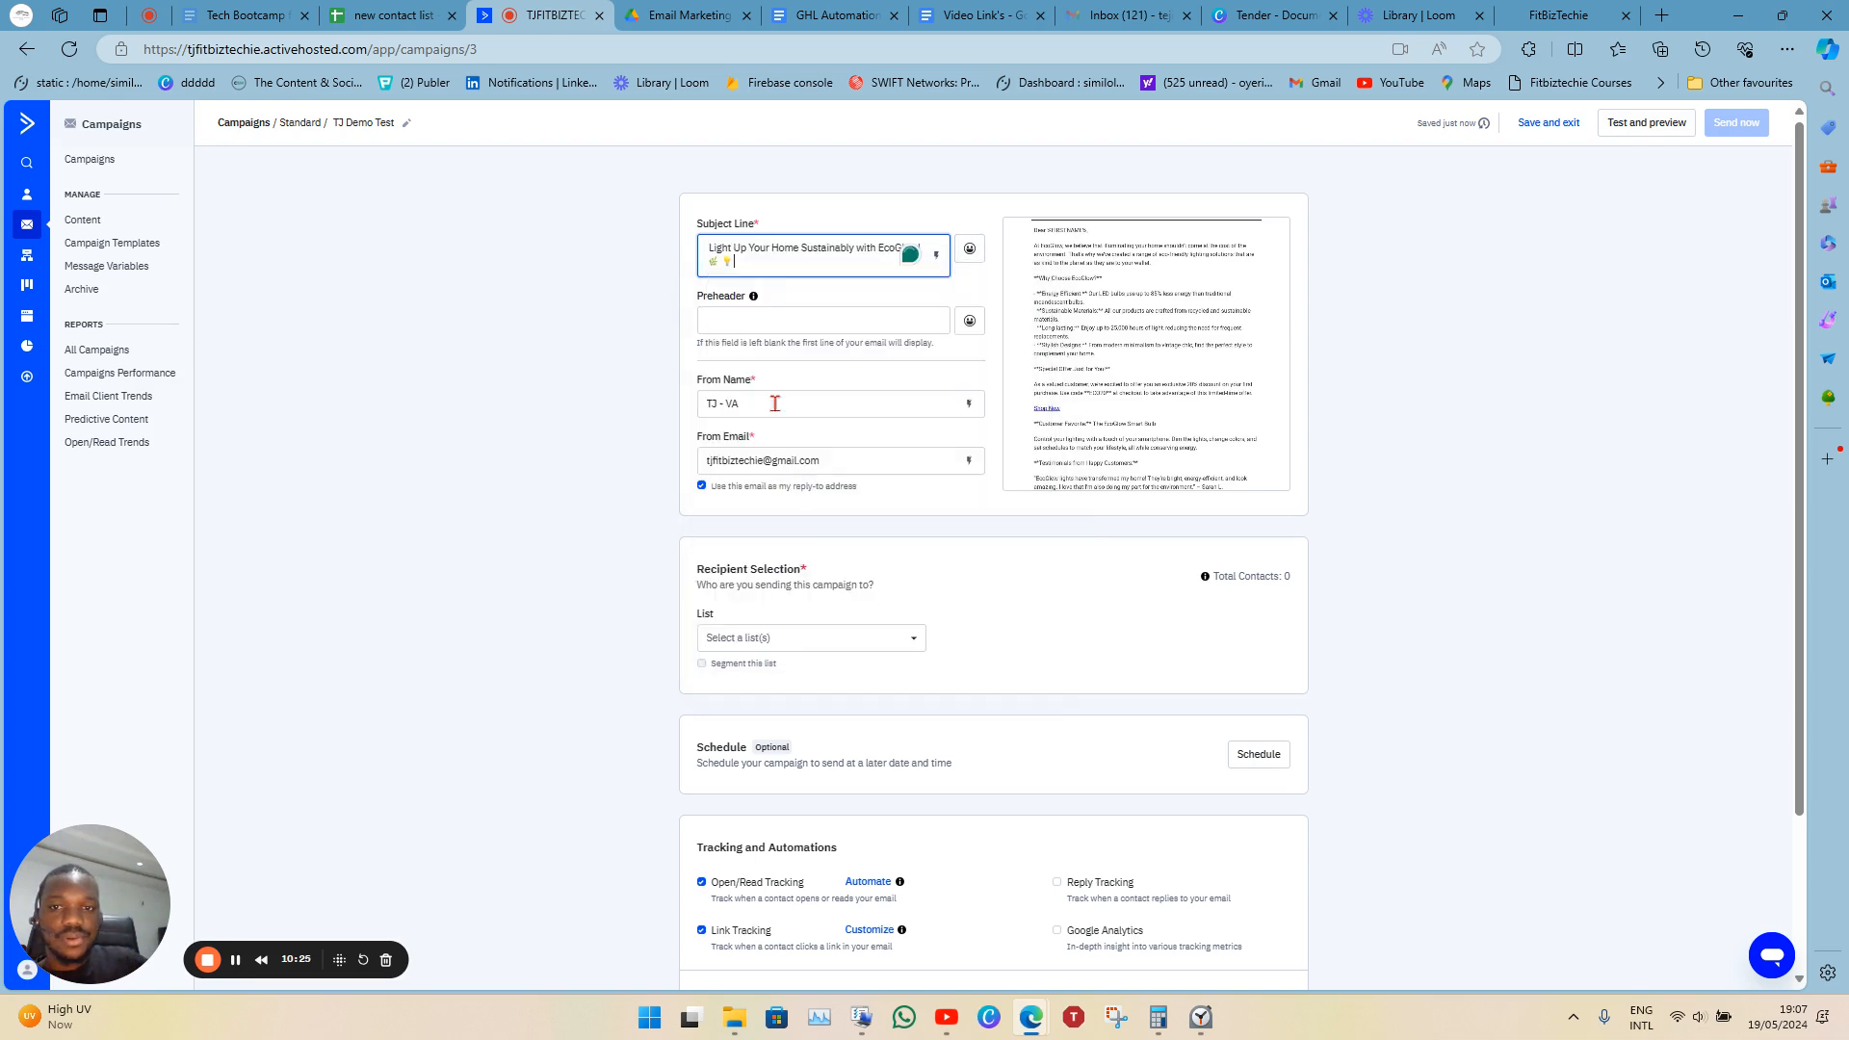
left_click(781, 324)
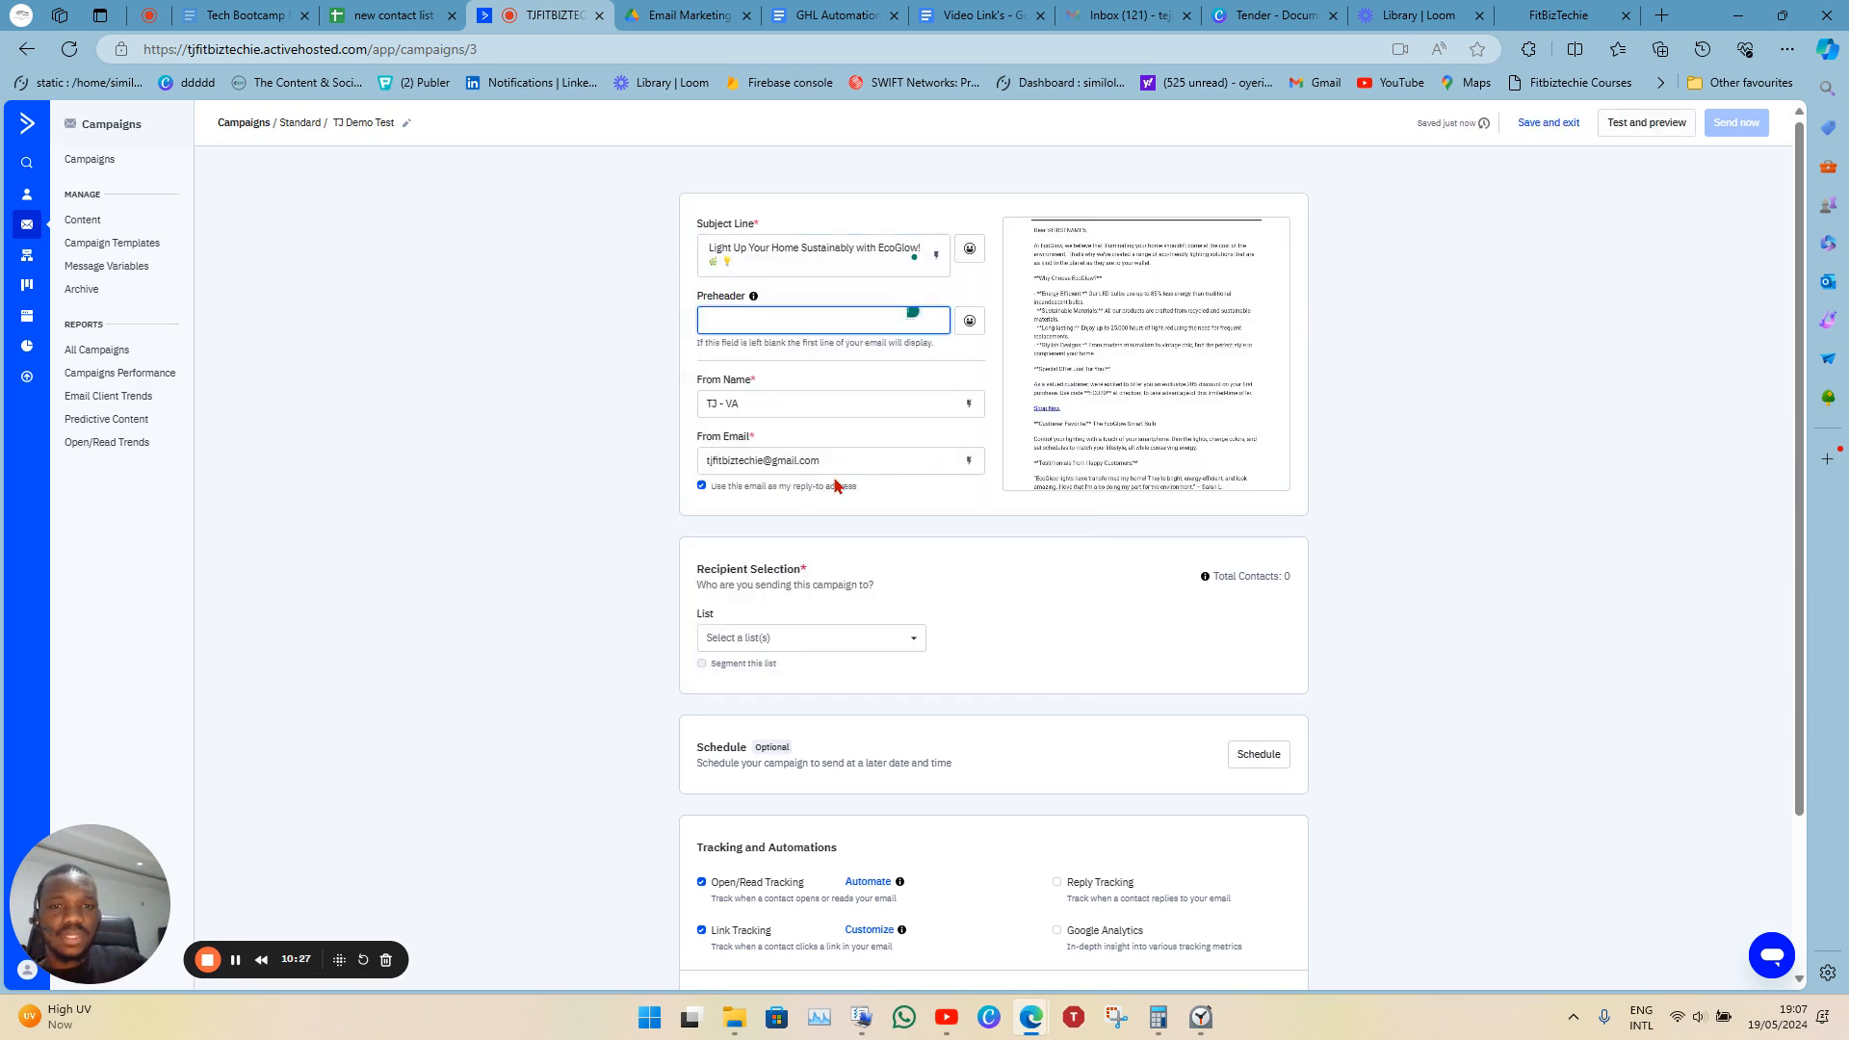
Choose Master Contact List as the recipient list for the campaign.
scroll(834, 566, "down", 2)
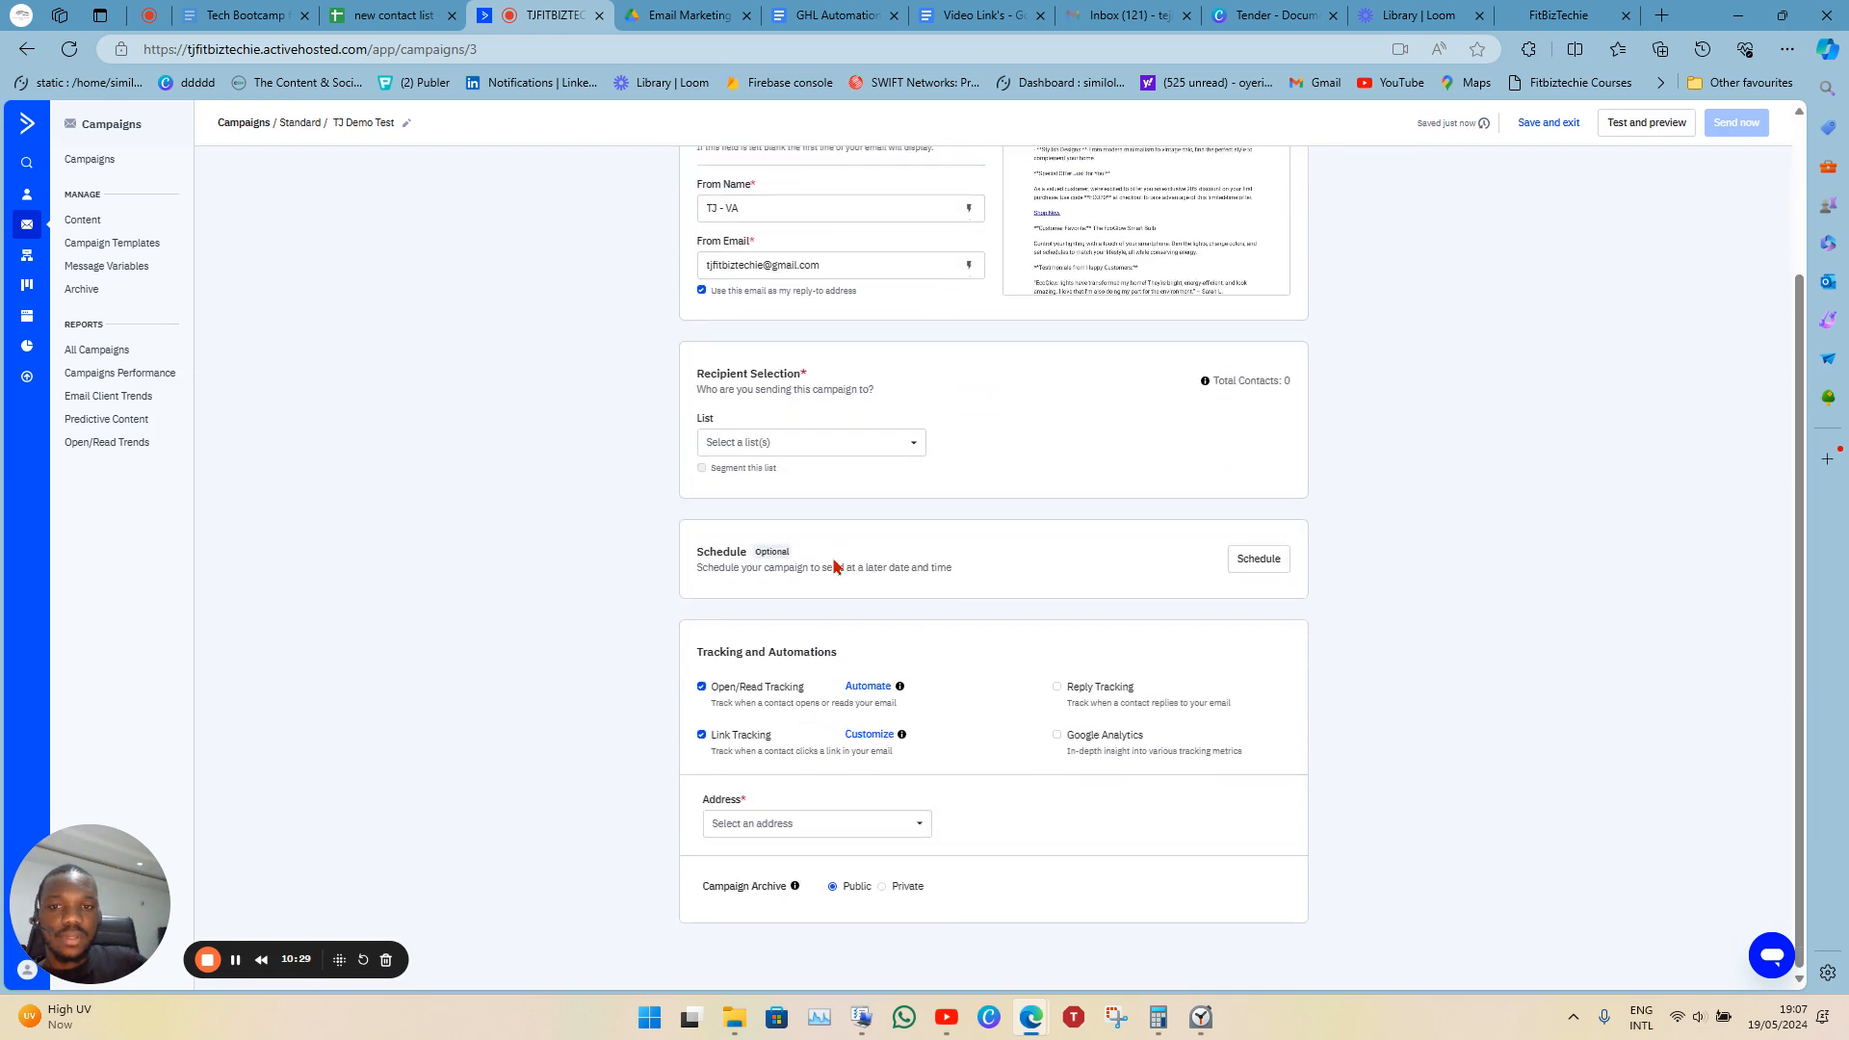
left_click(851, 441)
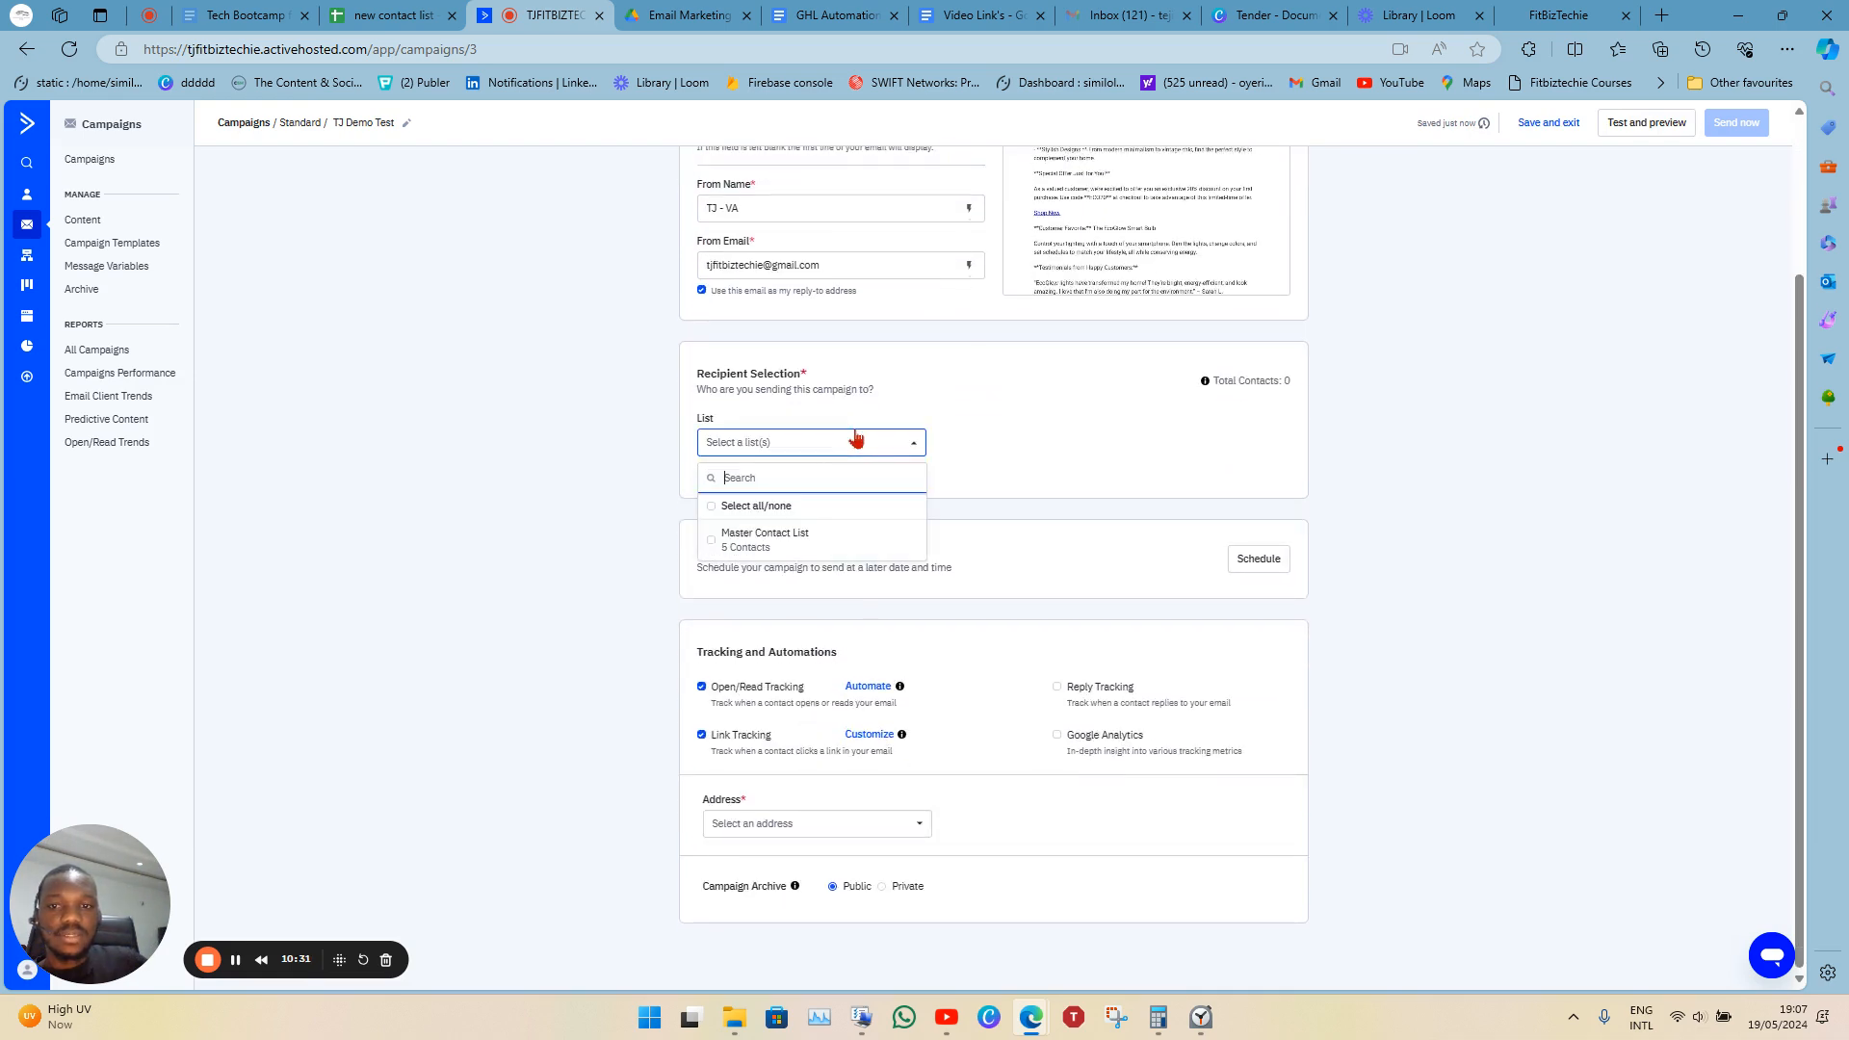
left_click(713, 542)
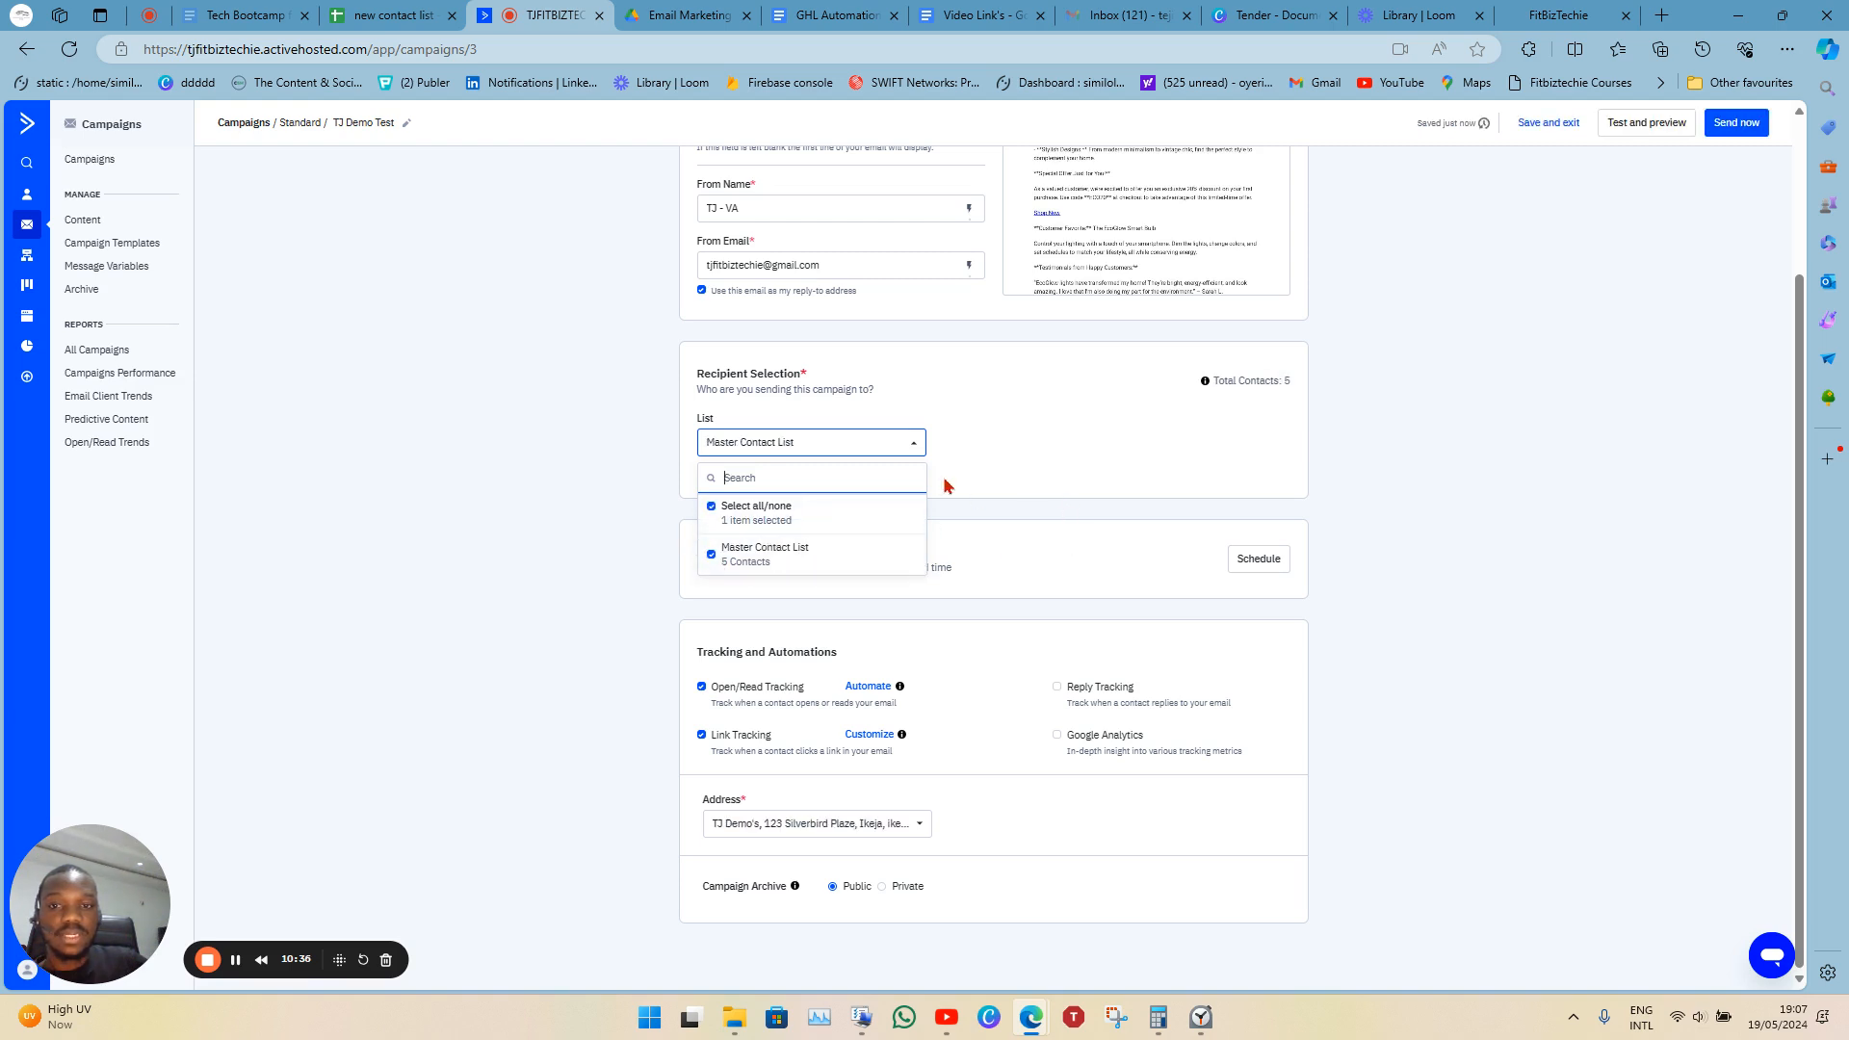
left_click(1016, 465)
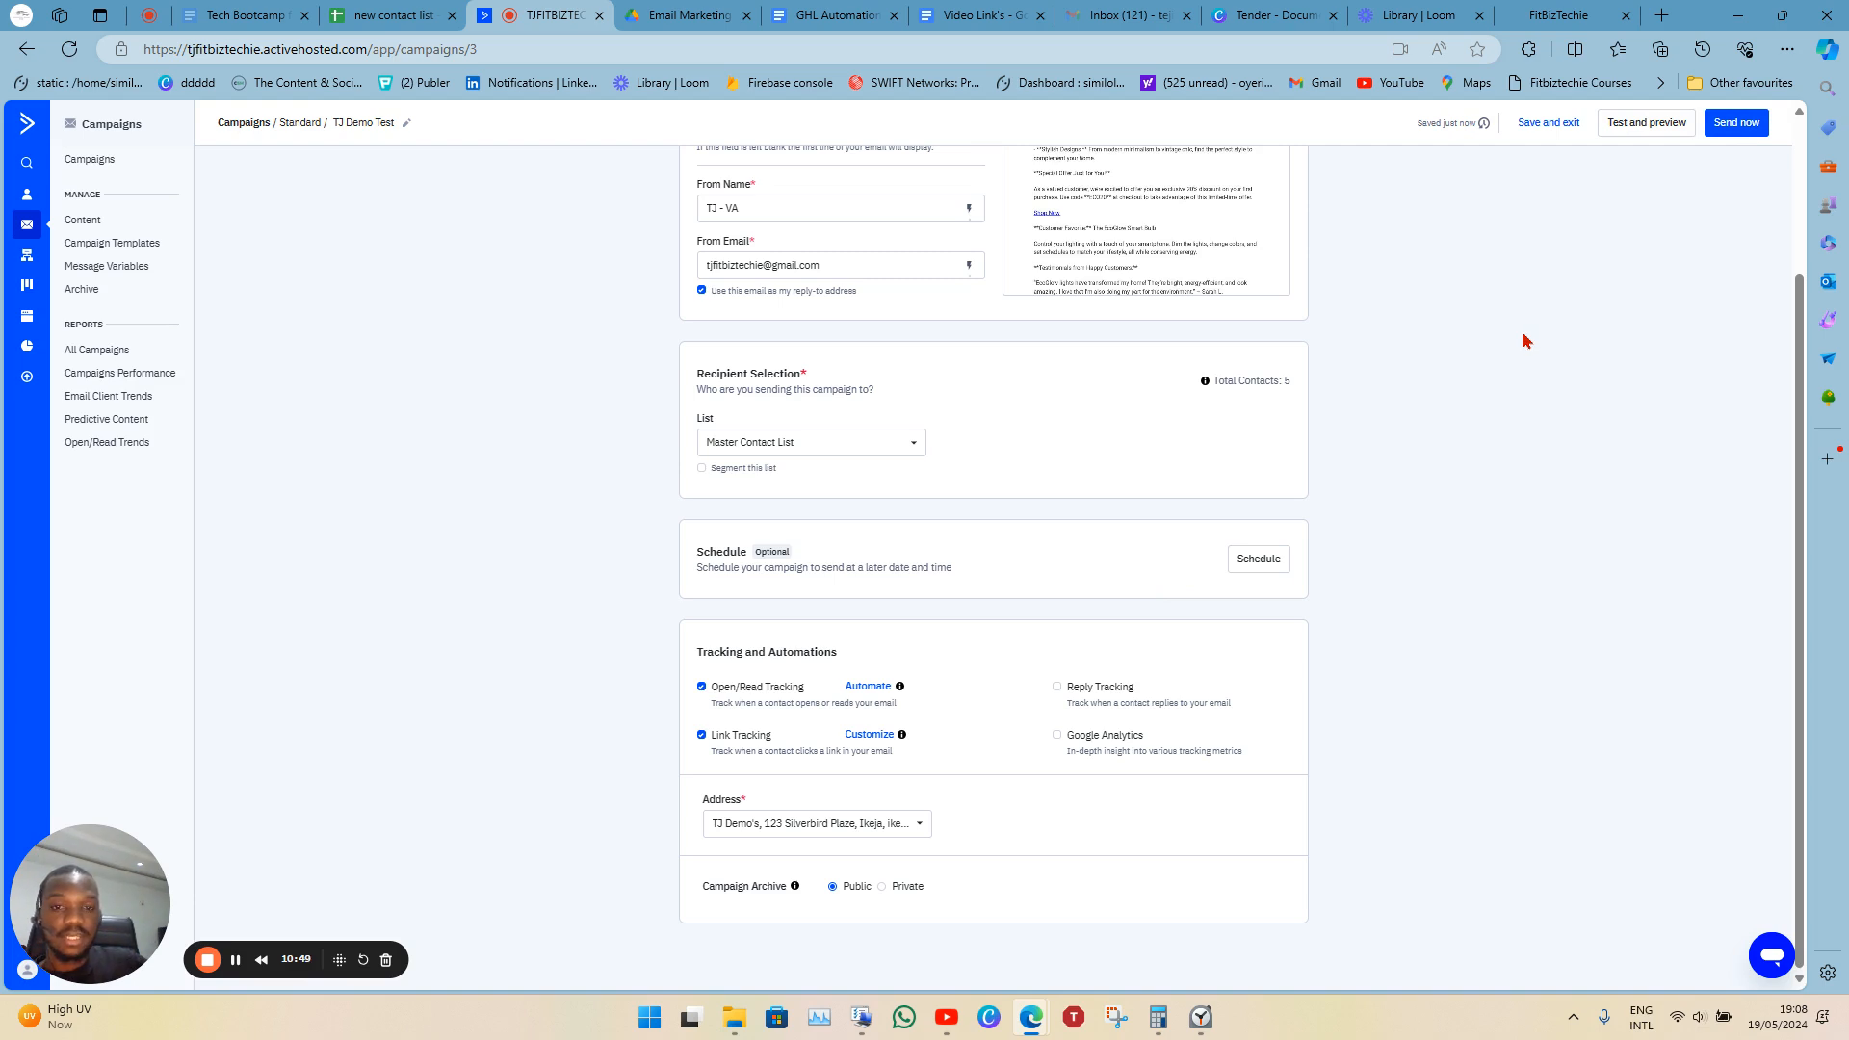
Start scheduling the campaign and set the delivery date to 05/23/2024.
left_click(1252, 563)
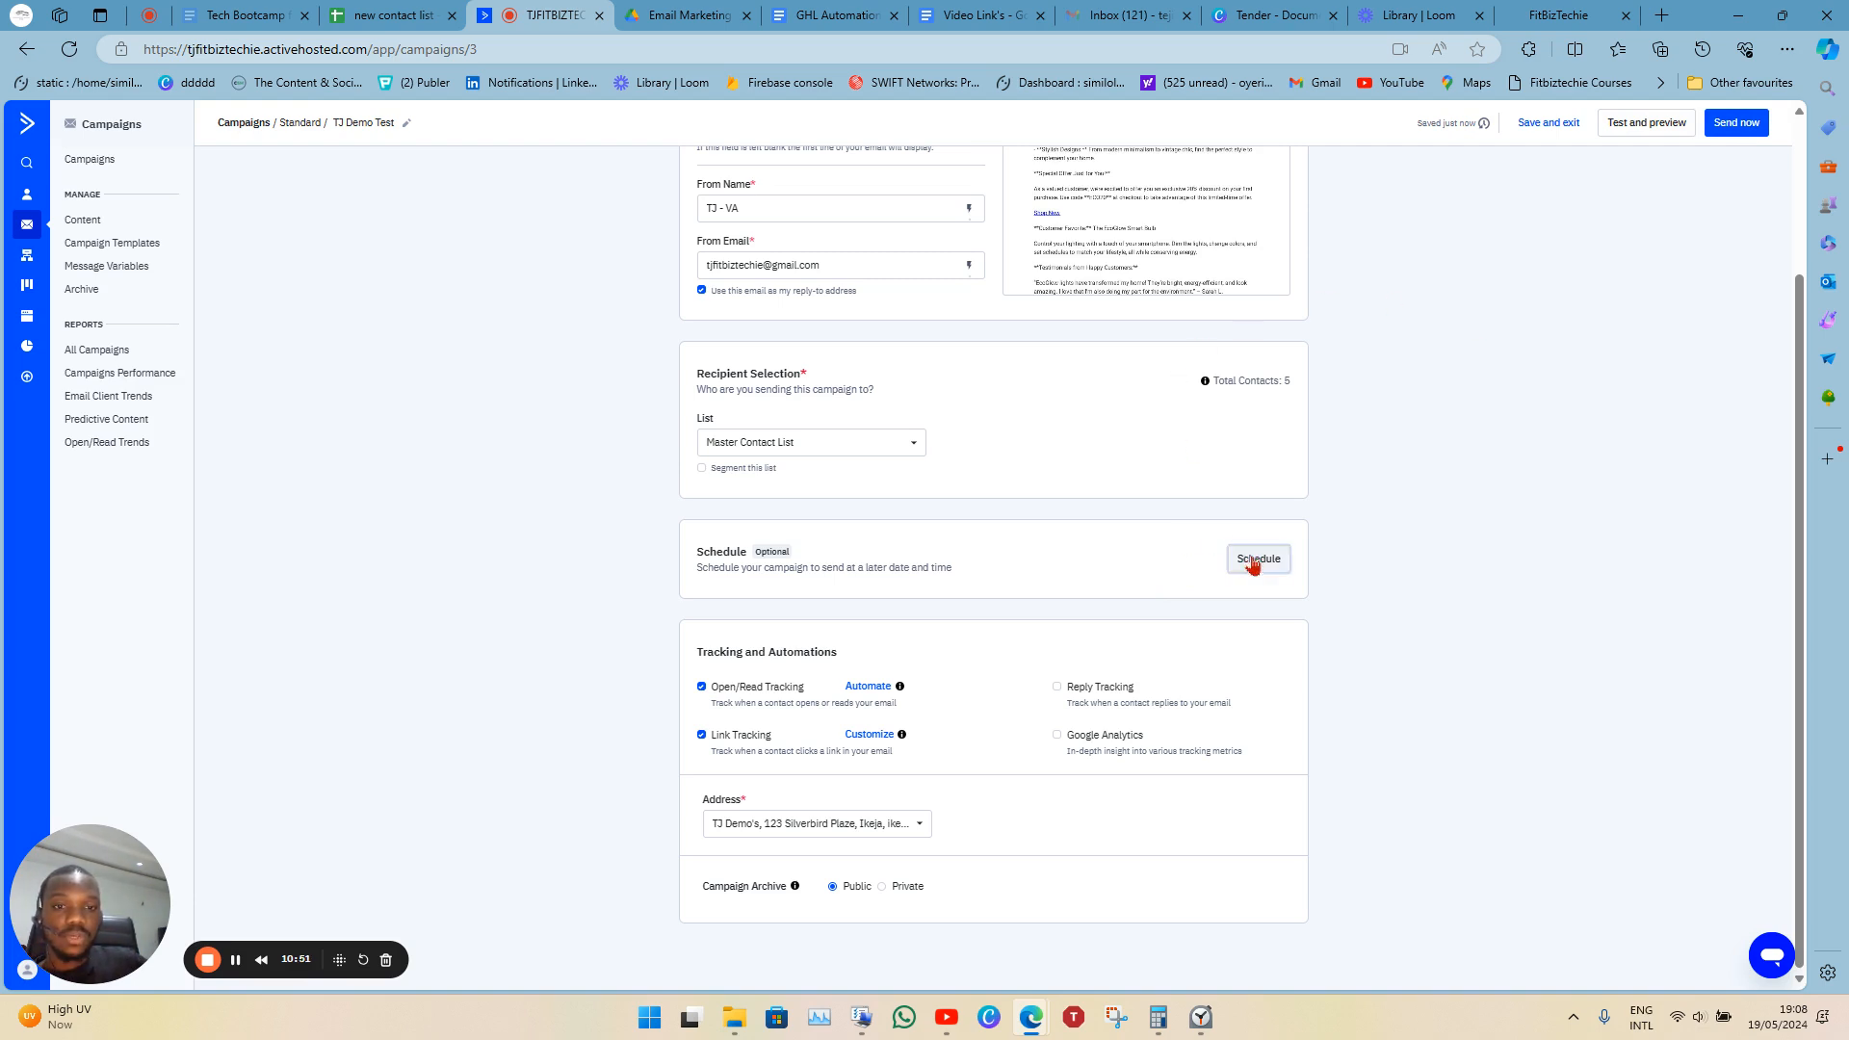
left_click(748, 610)
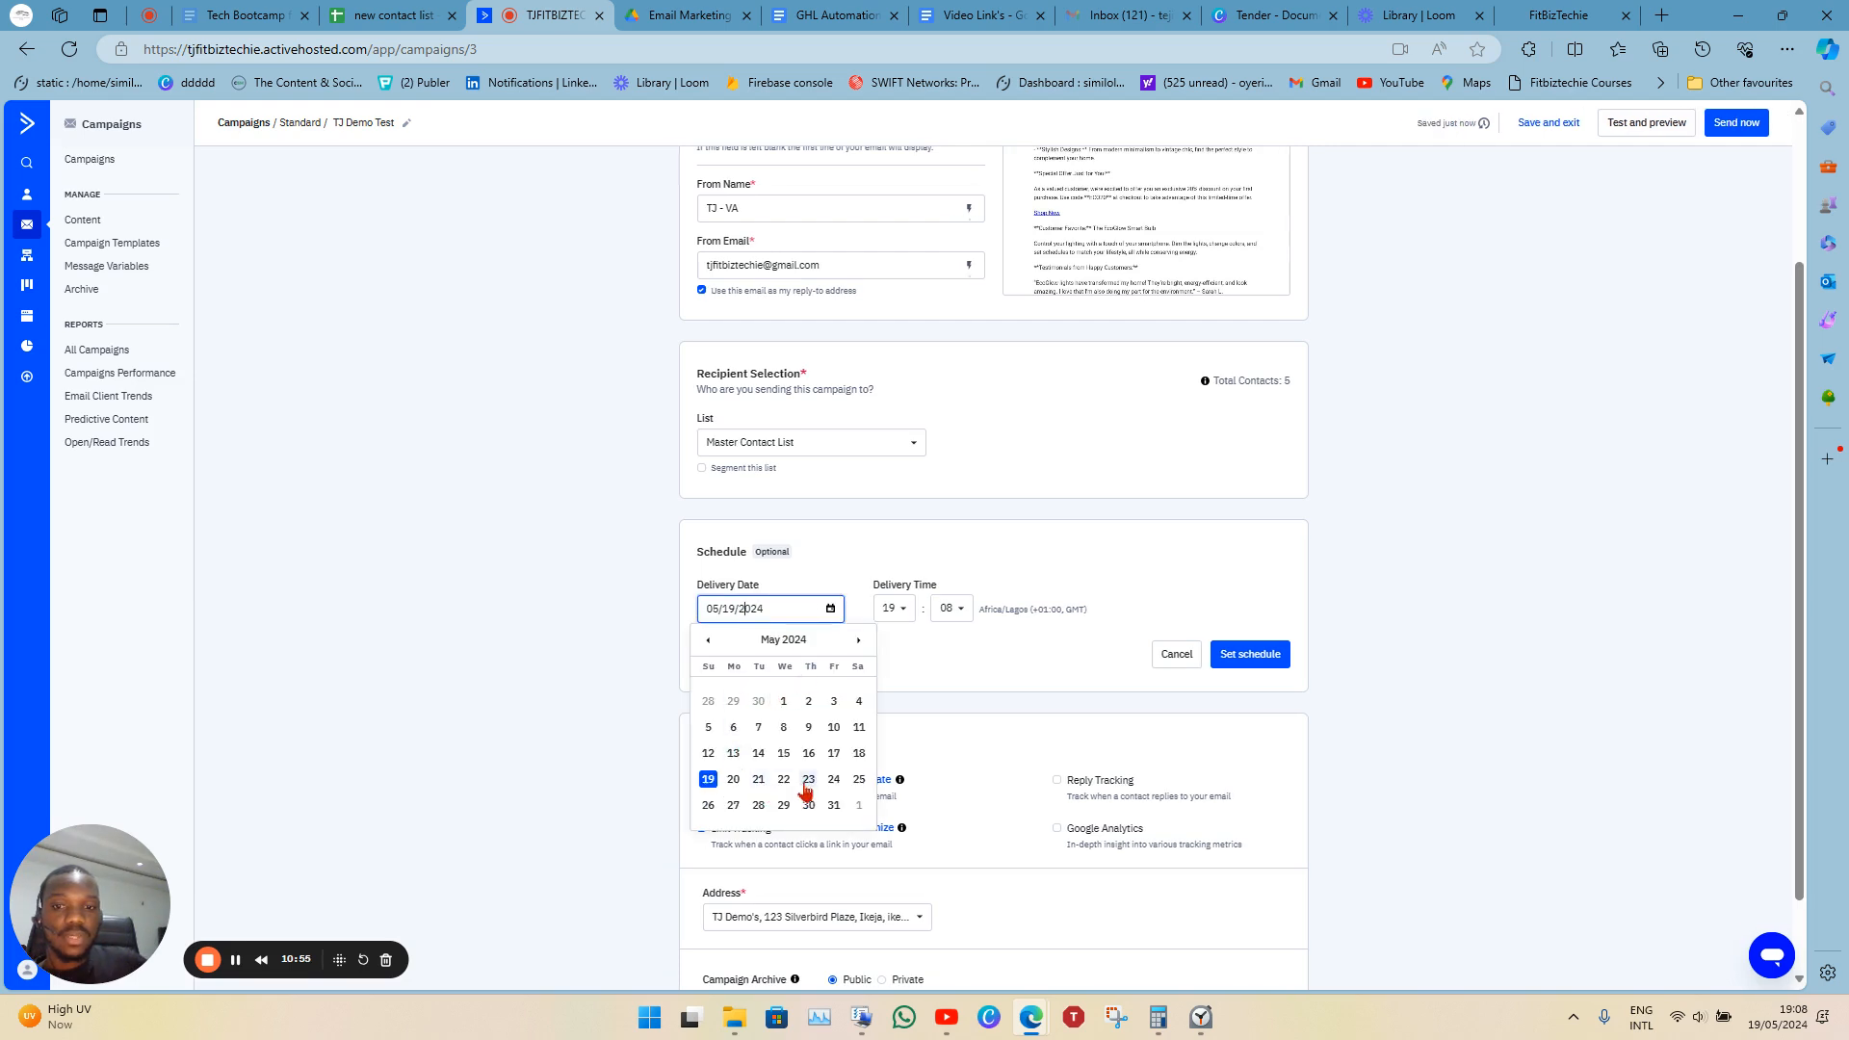
left_click(808, 780)
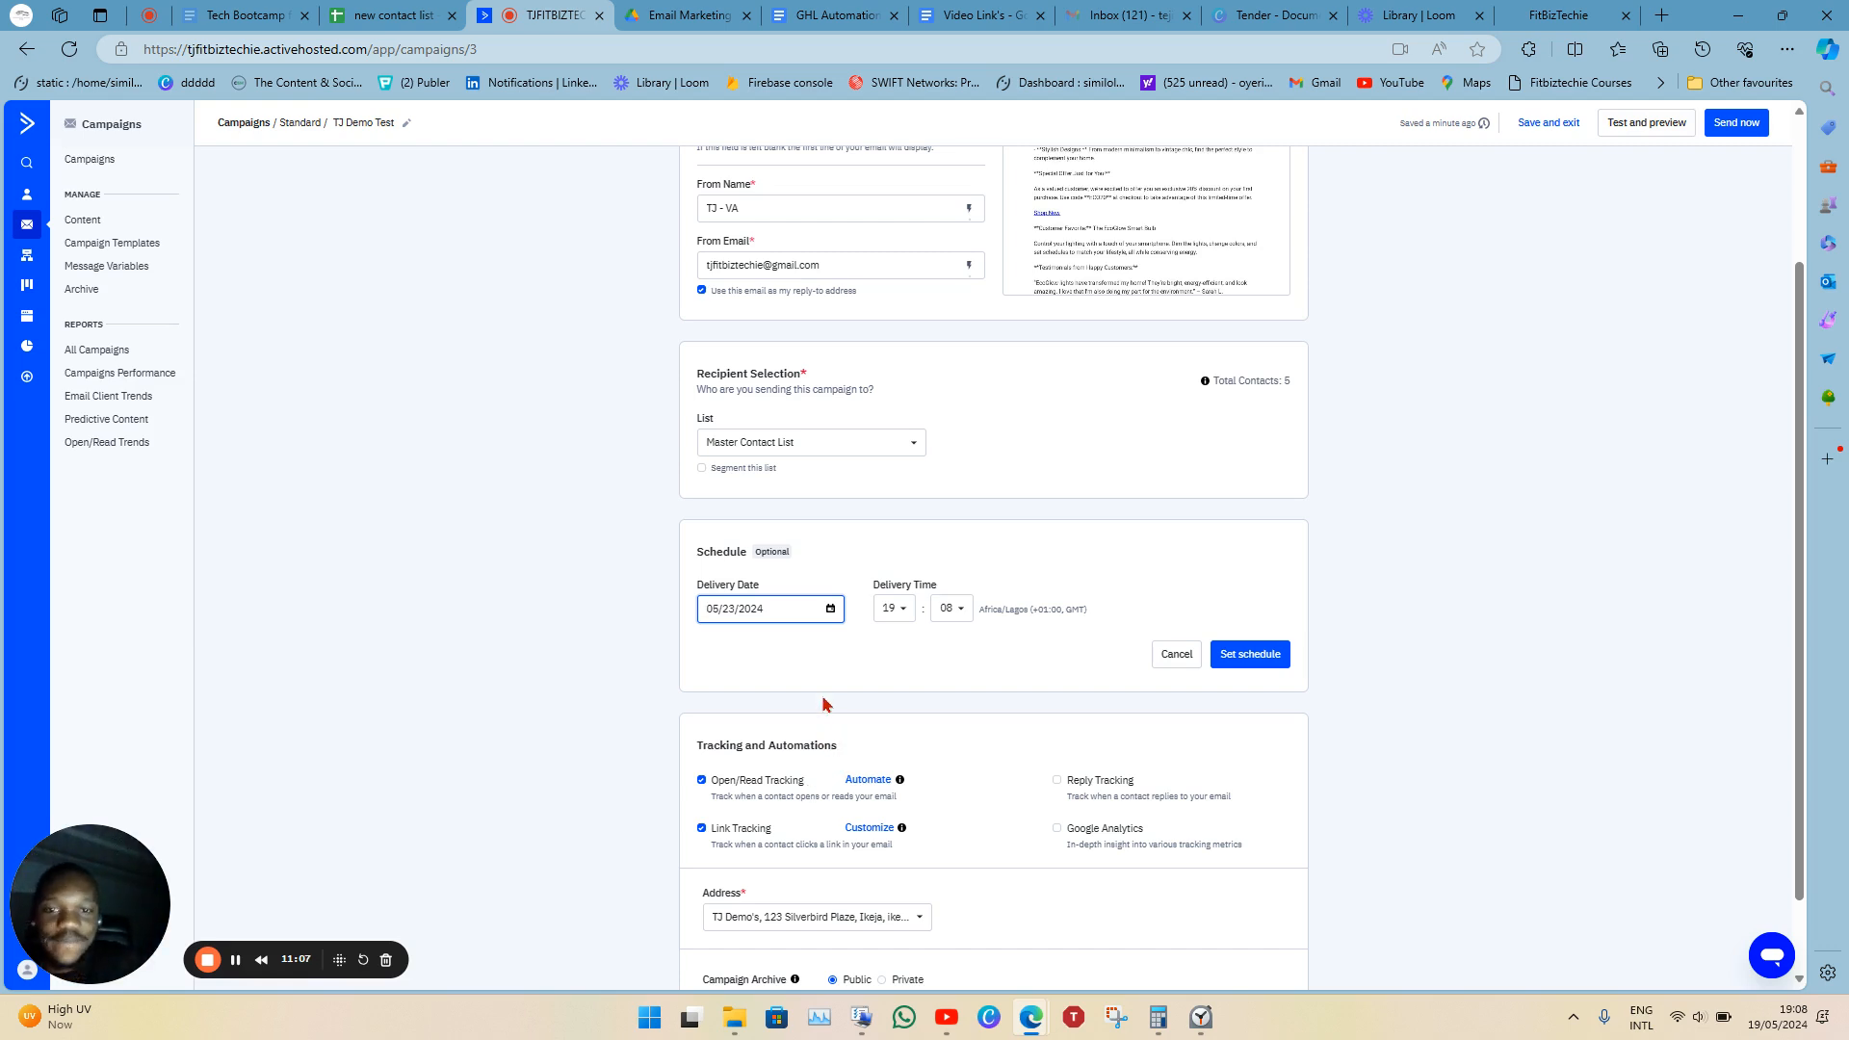
Set the campaign's delivery time to 07:30.
left_click(894, 606)
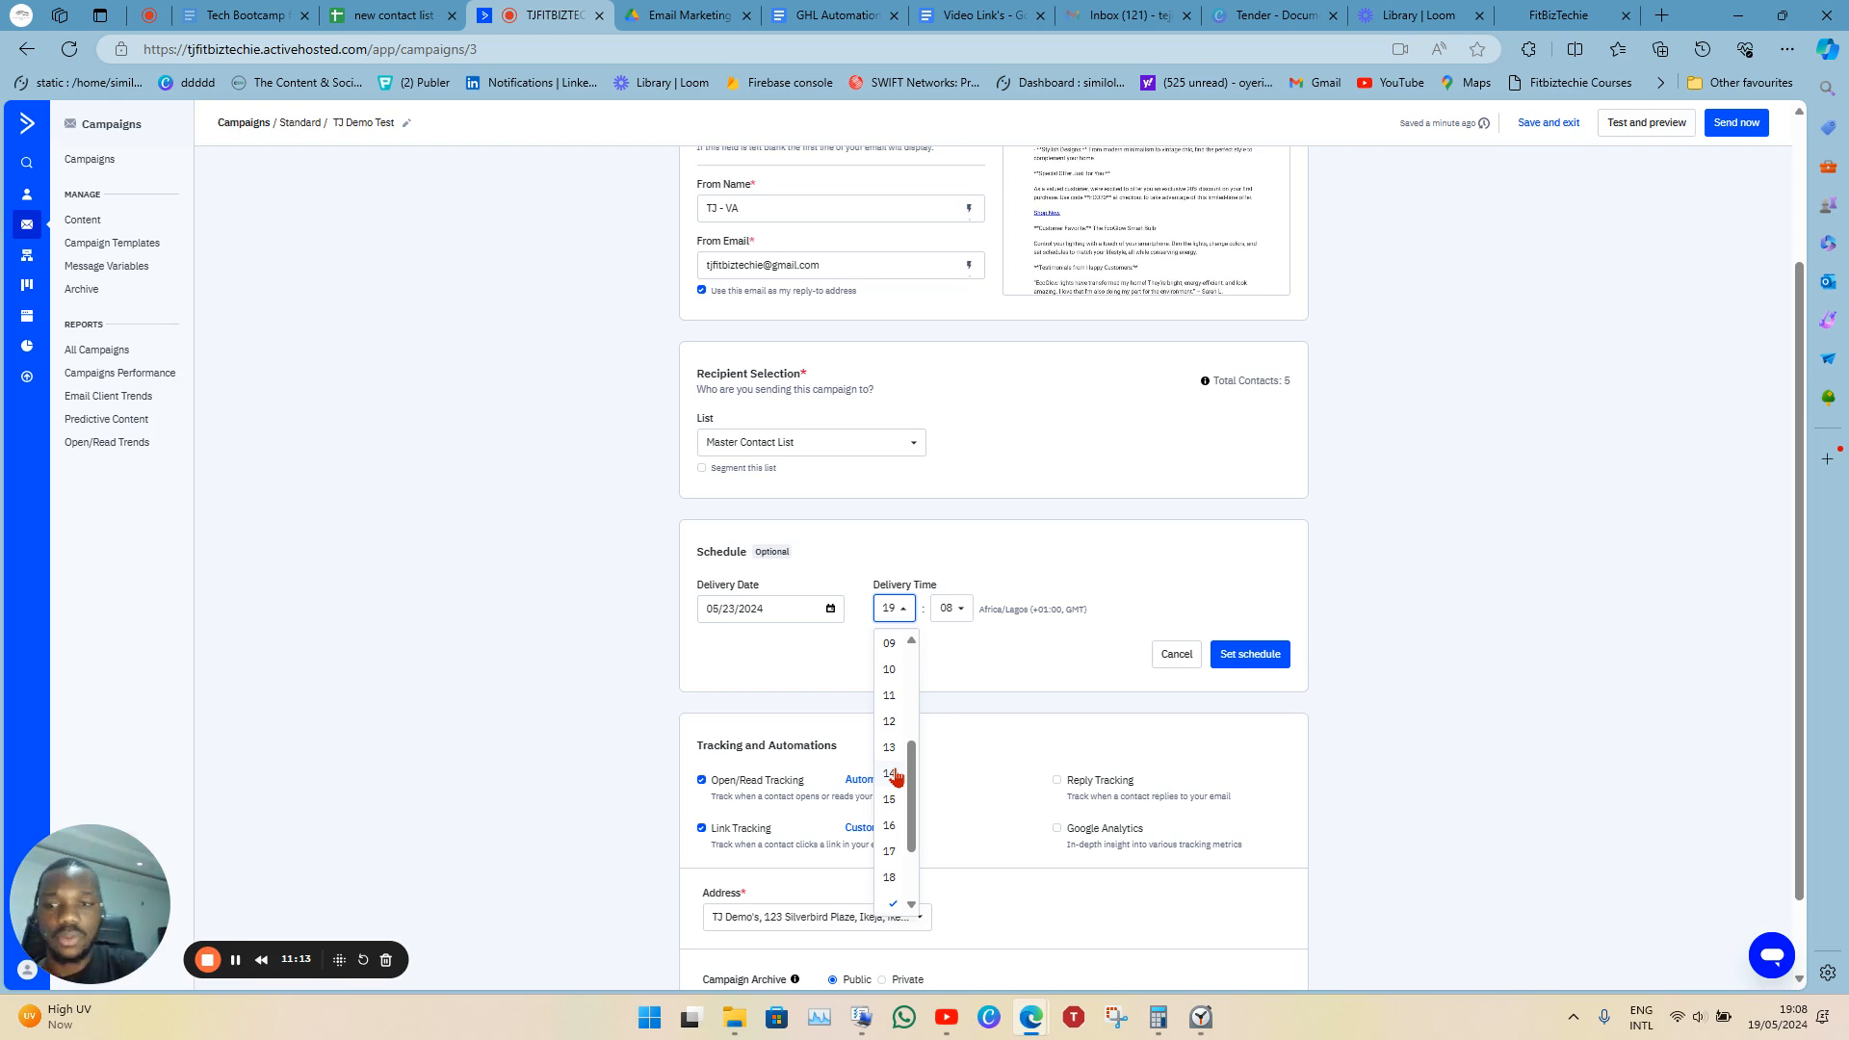
mouse_move(916, 776)
left_mouse_down()
mouse_move(919, 875)
mouse_move(908, 734)
mouse_move(906, 762)
left_mouse_up()
left_click(889, 751)
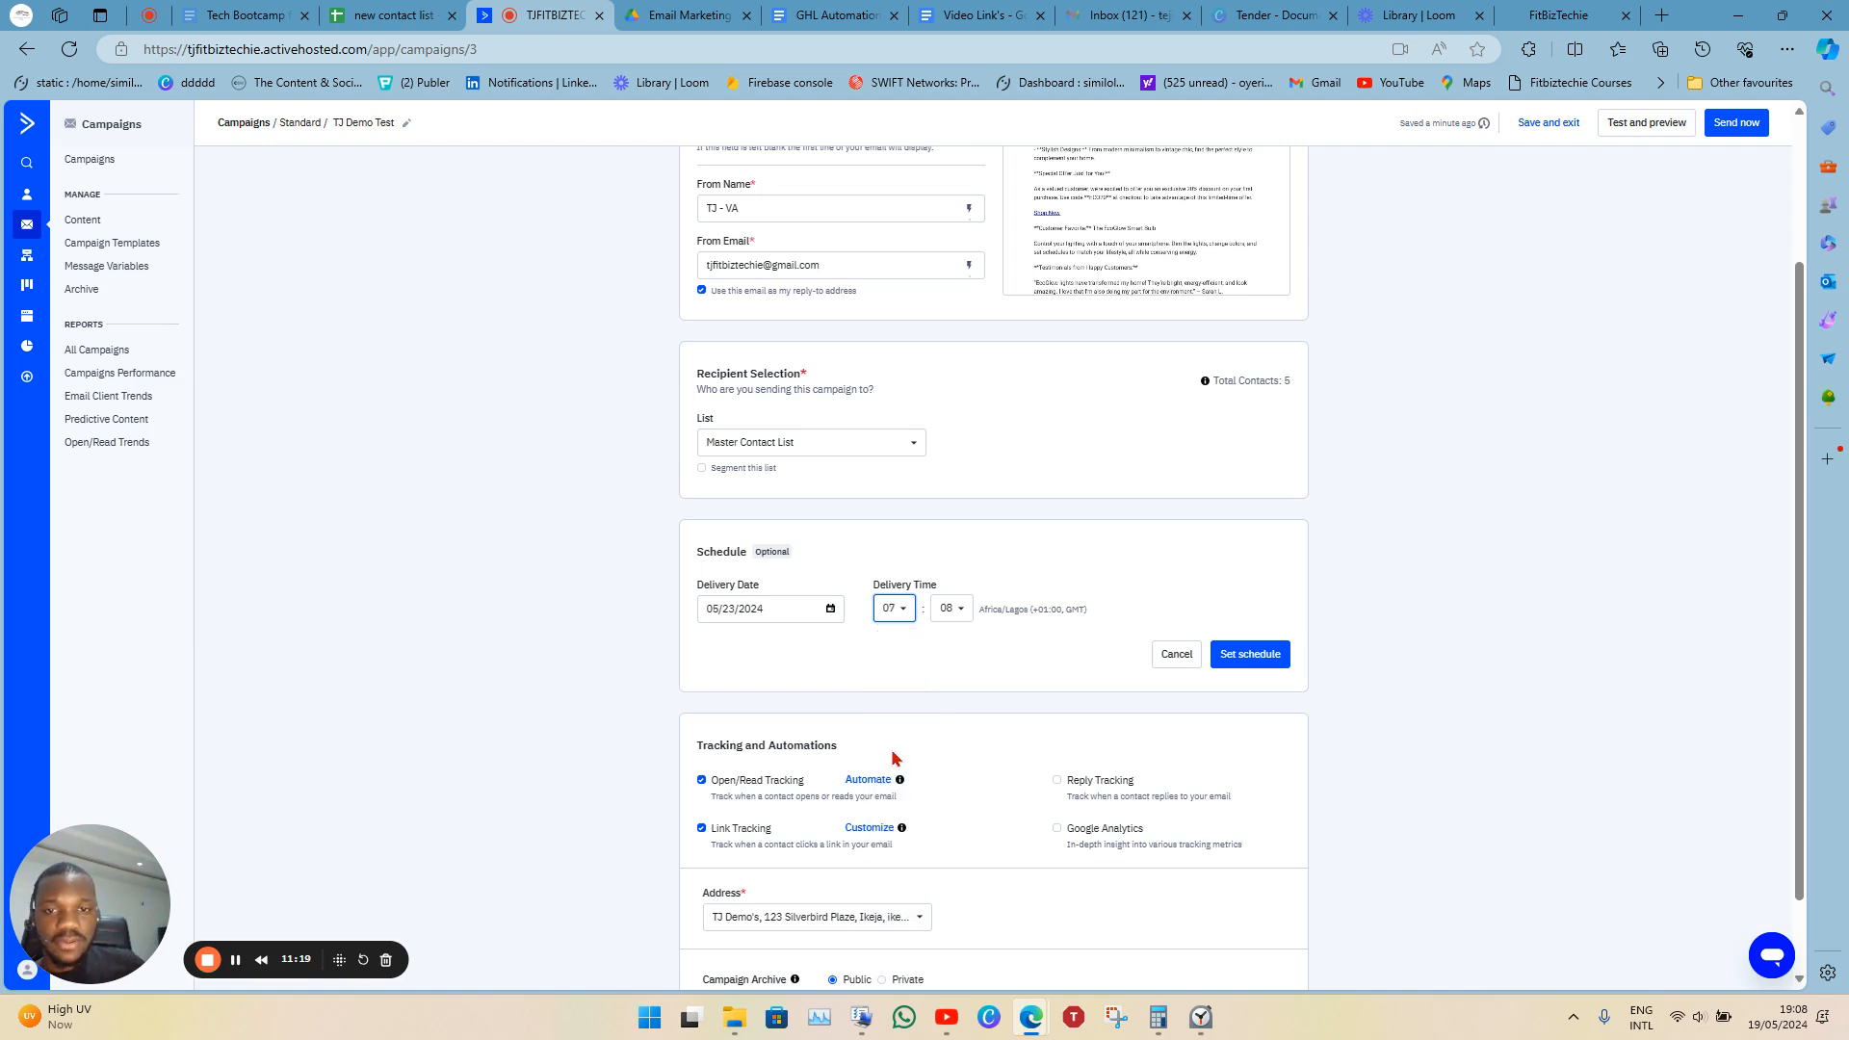
left_click(949, 614)
scroll(944, 789, "down", 4)
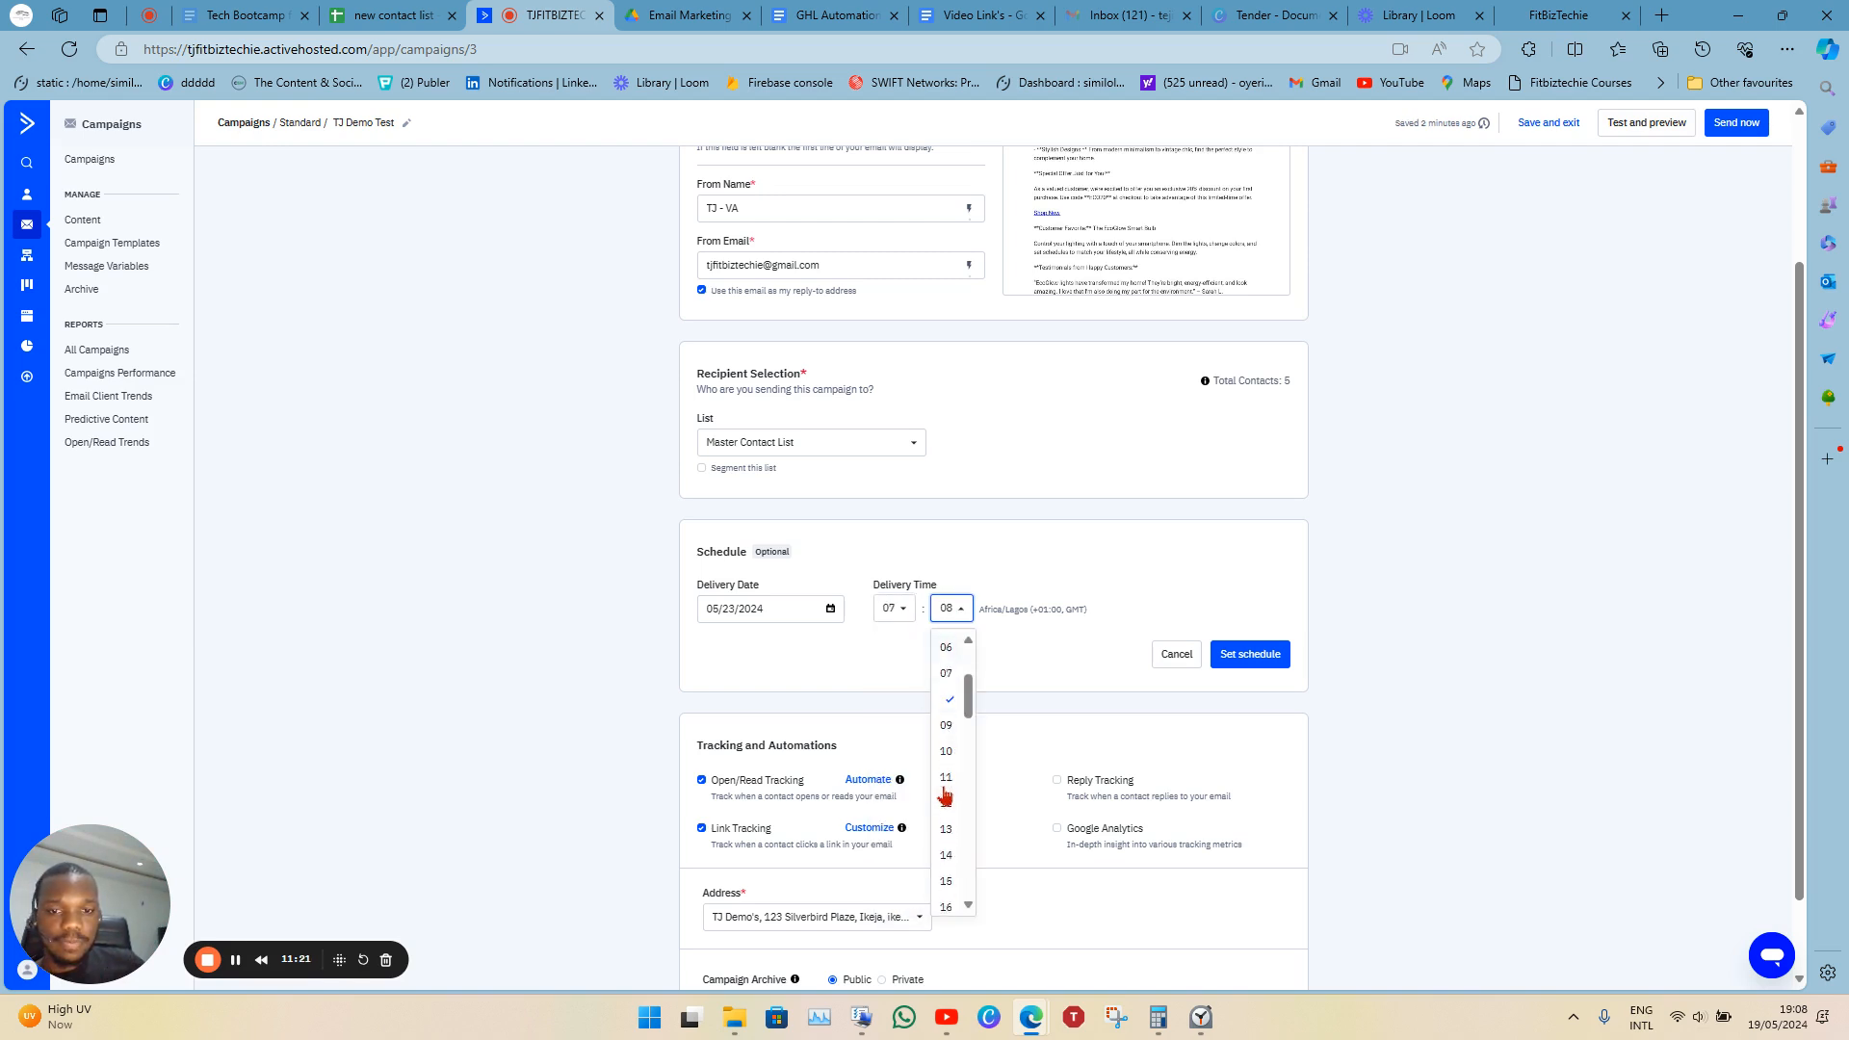
scroll(945, 792, "down", 3)
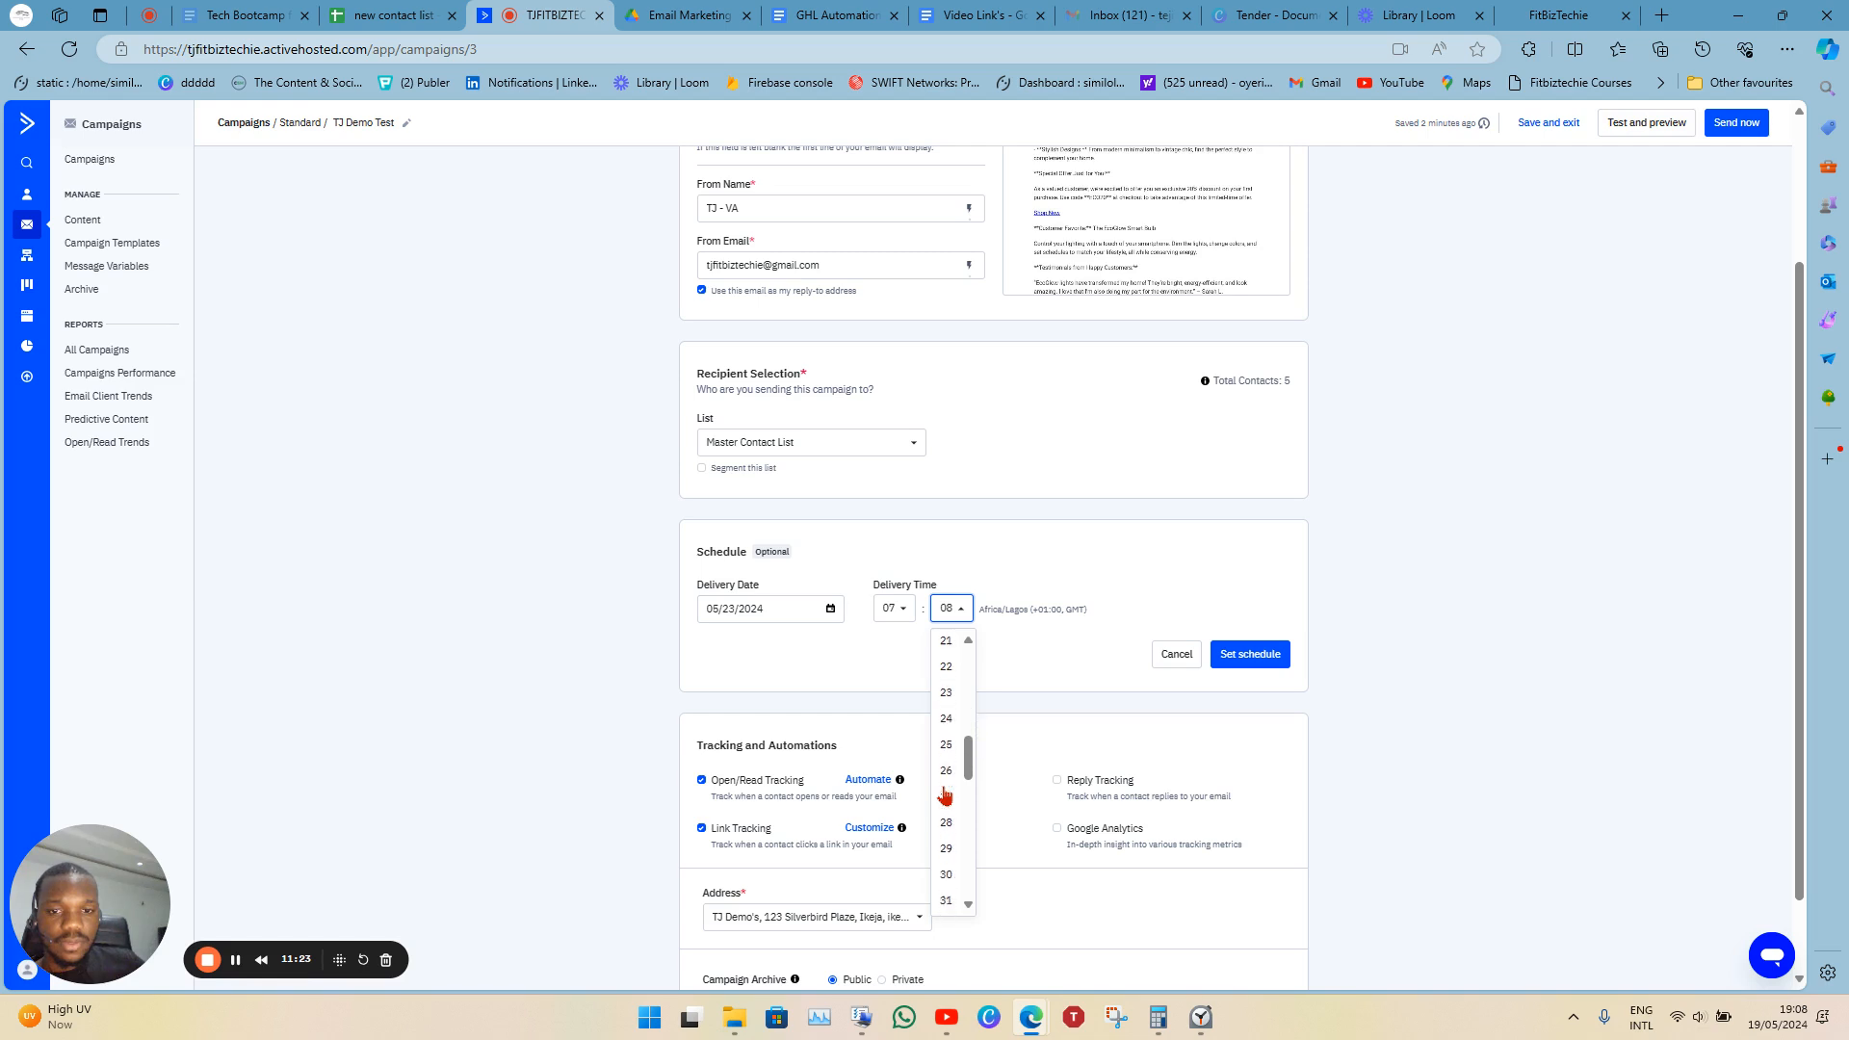
left_click(946, 820)
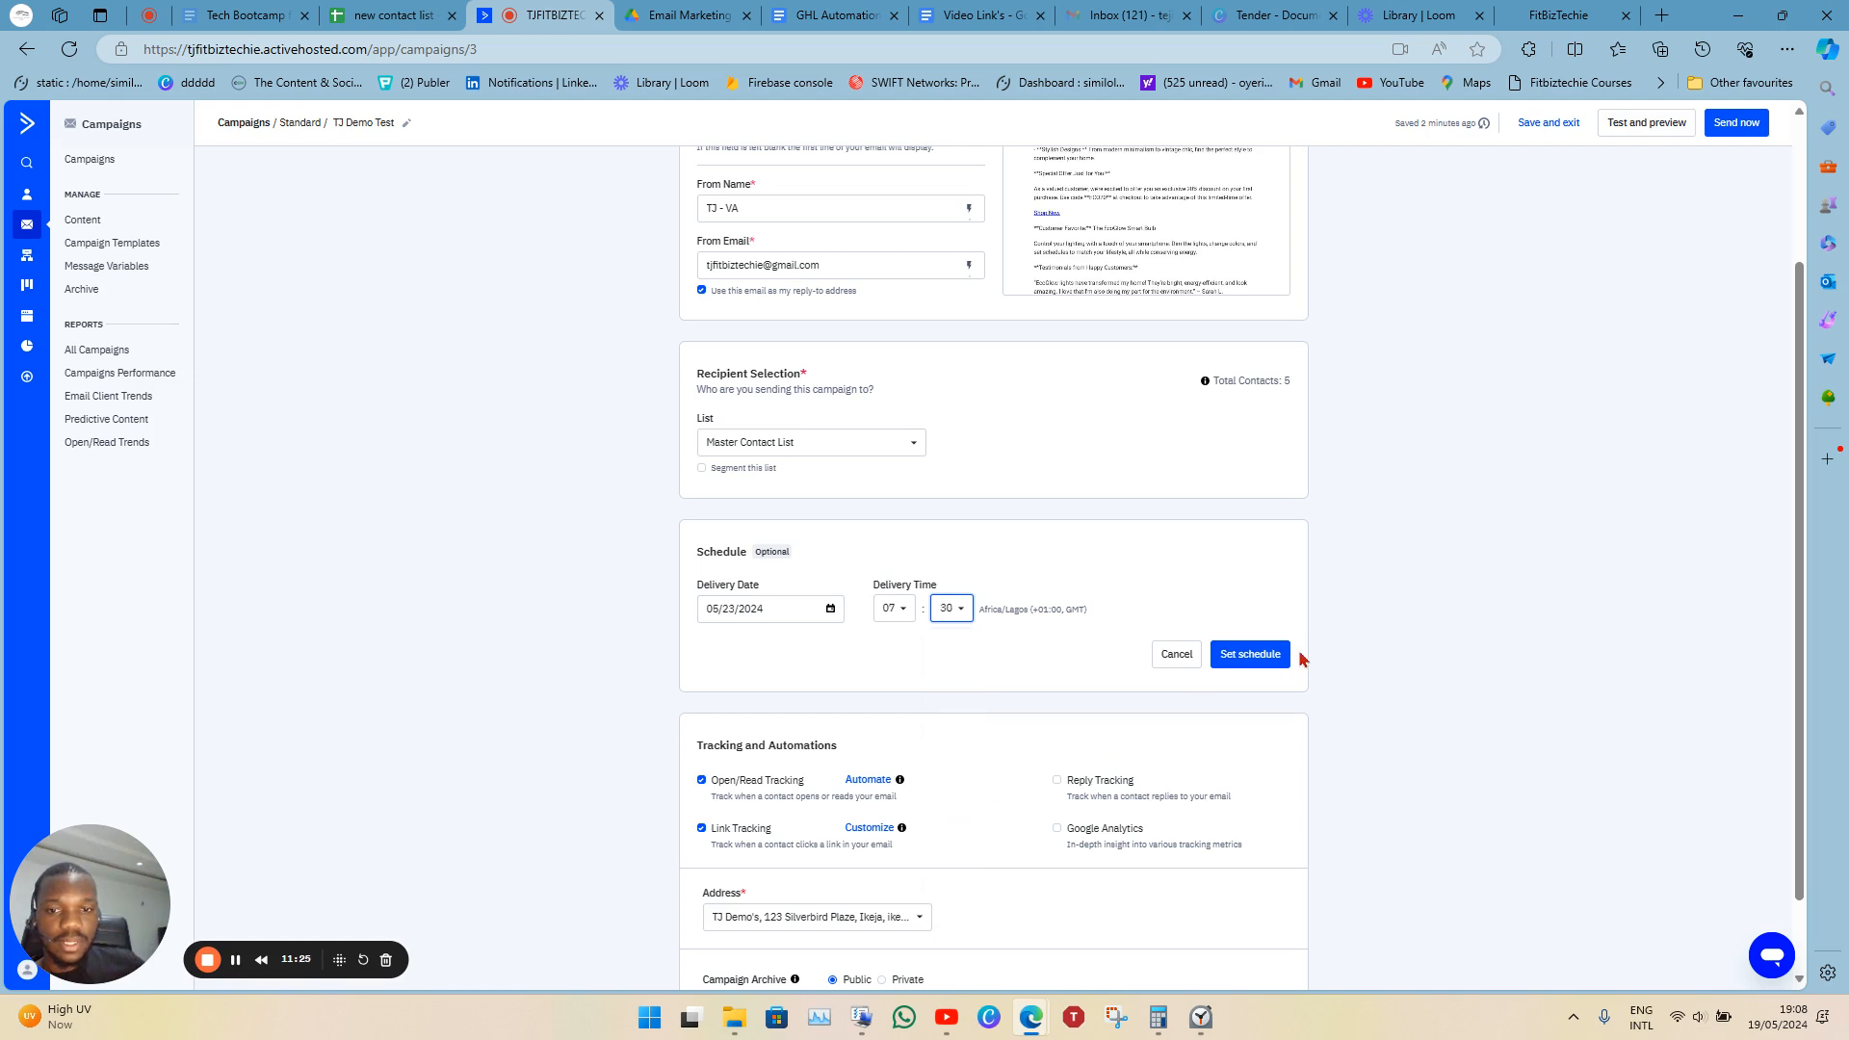
Save the delivery schedule and submit the campaign for sending.
left_click(1250, 656)
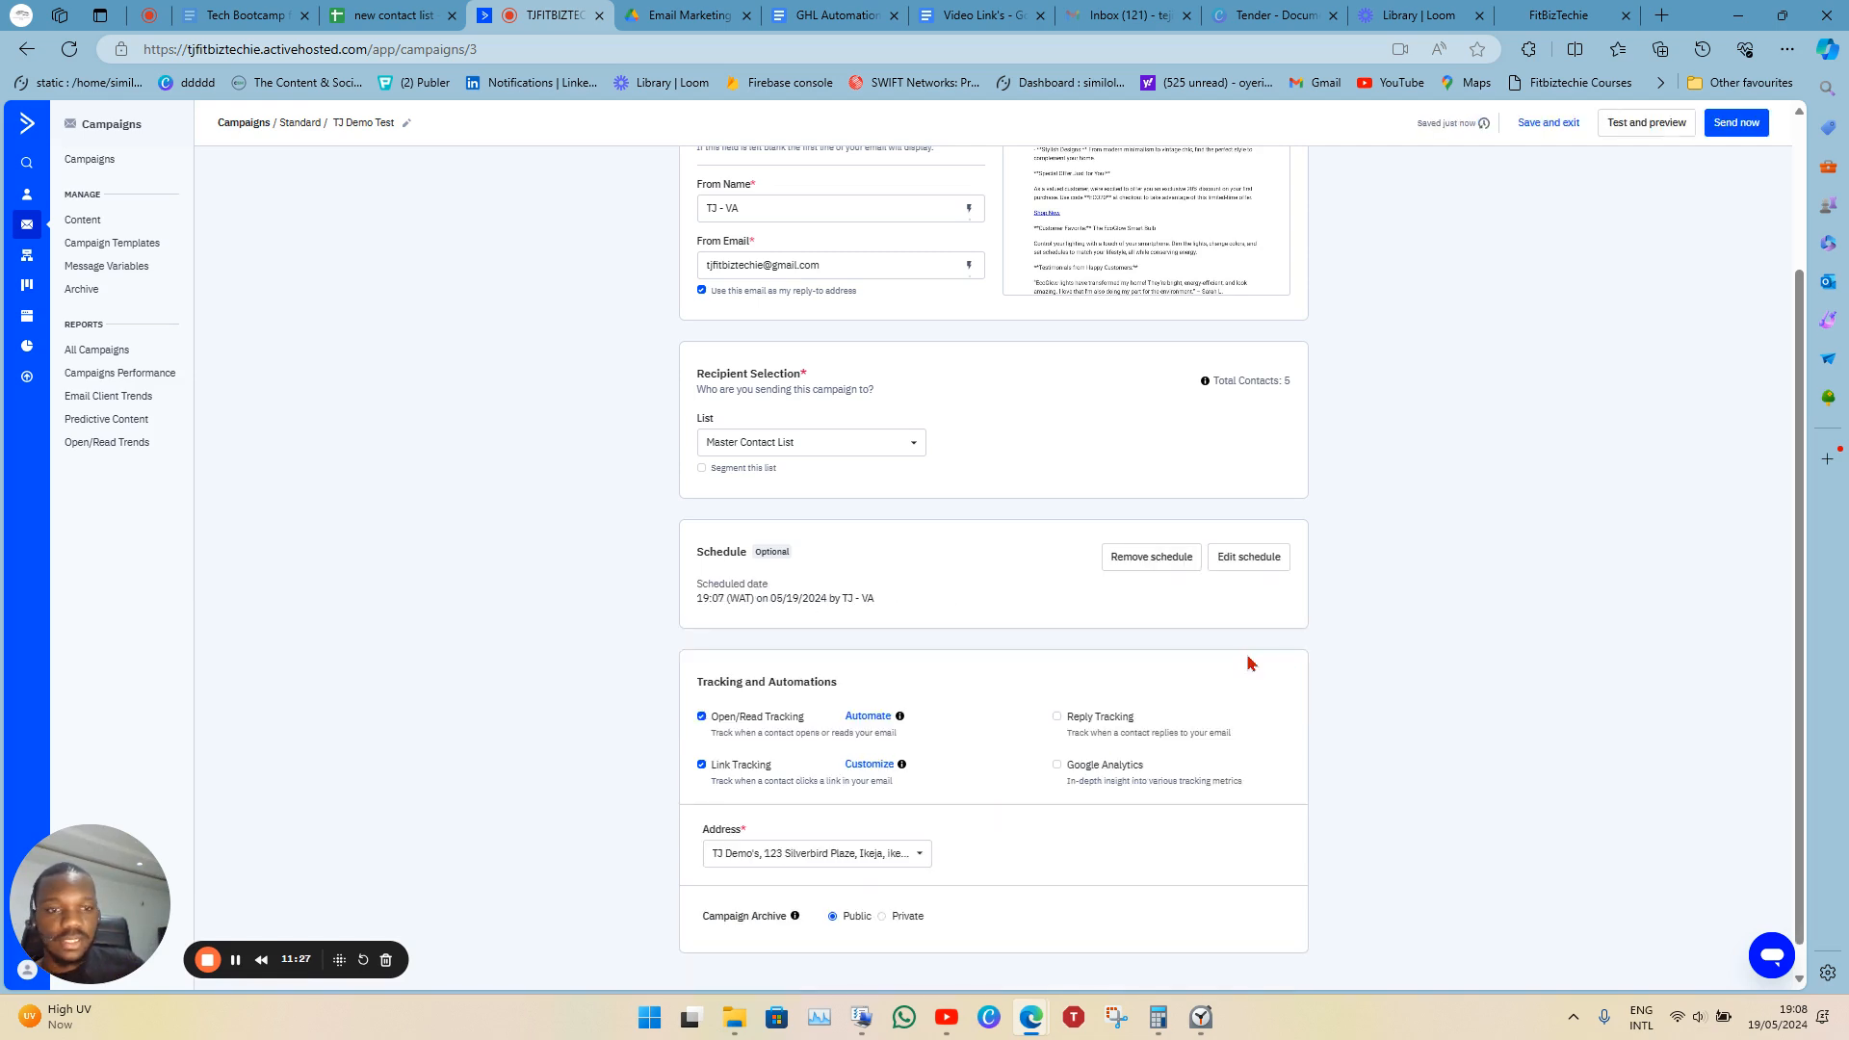
left_click(1742, 122)
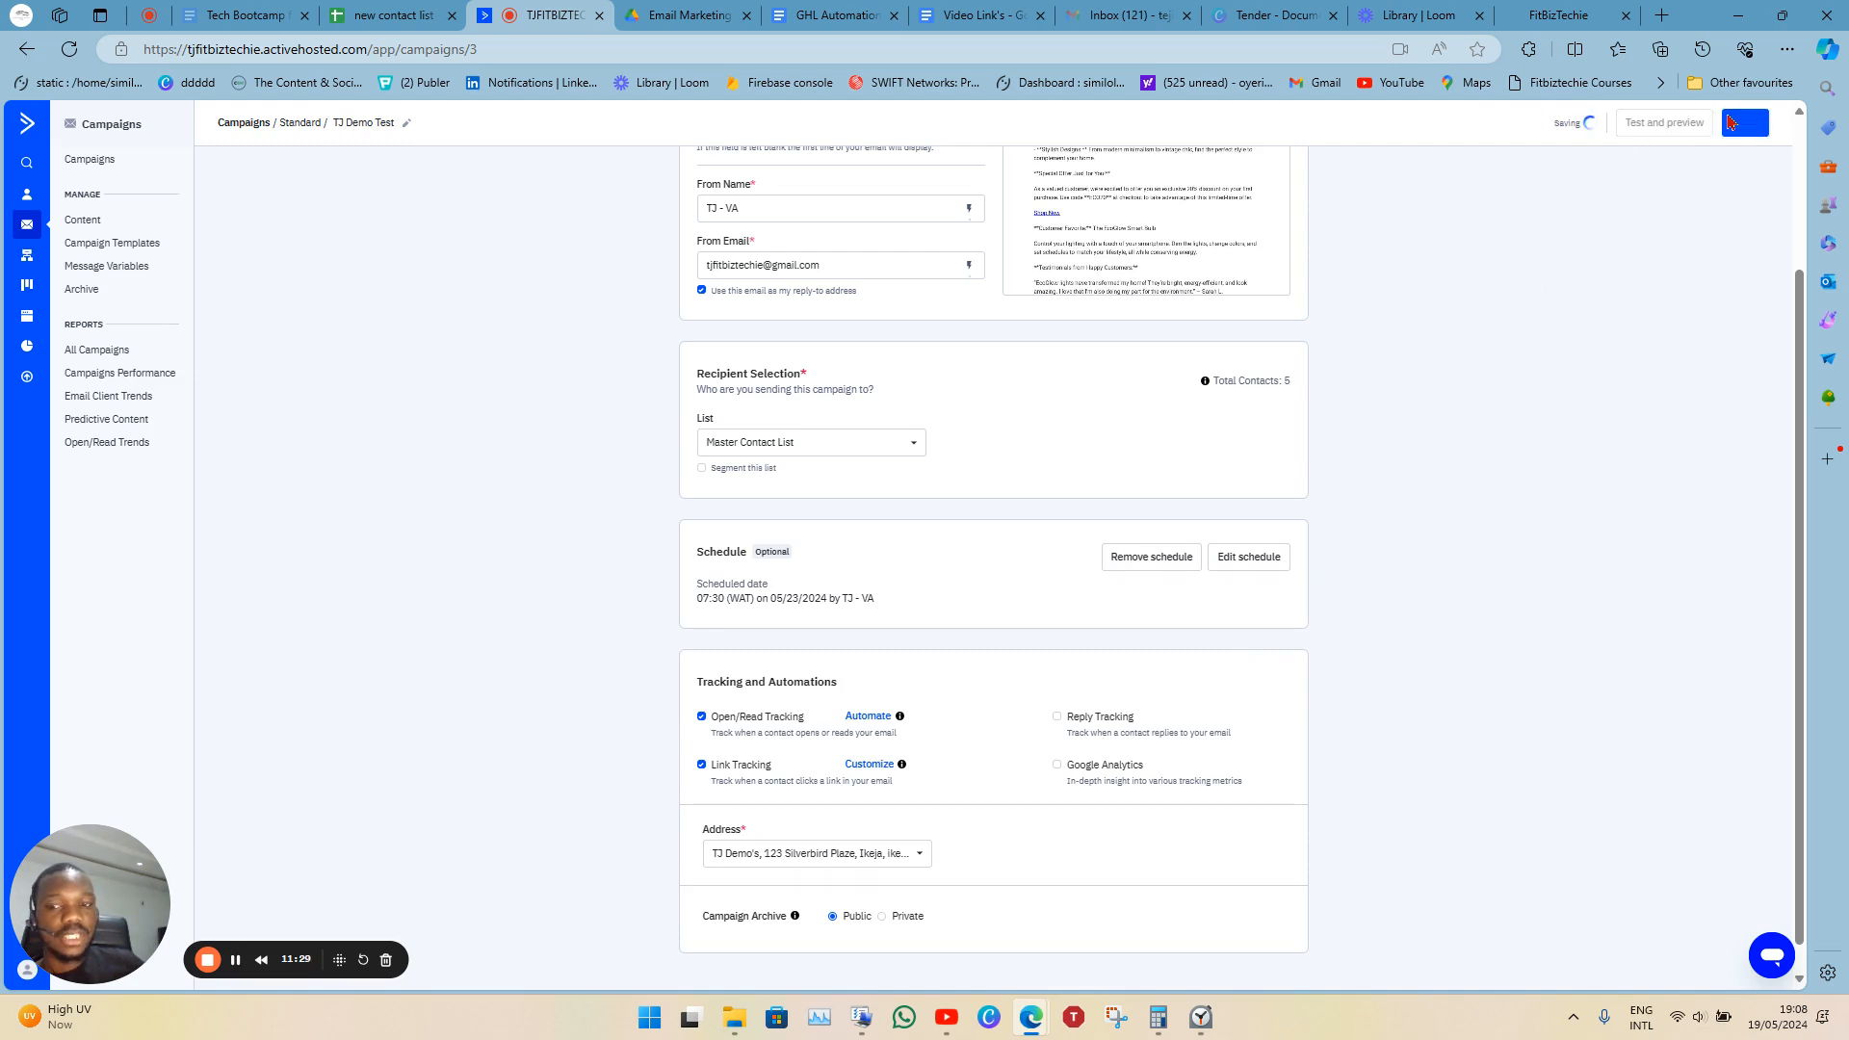